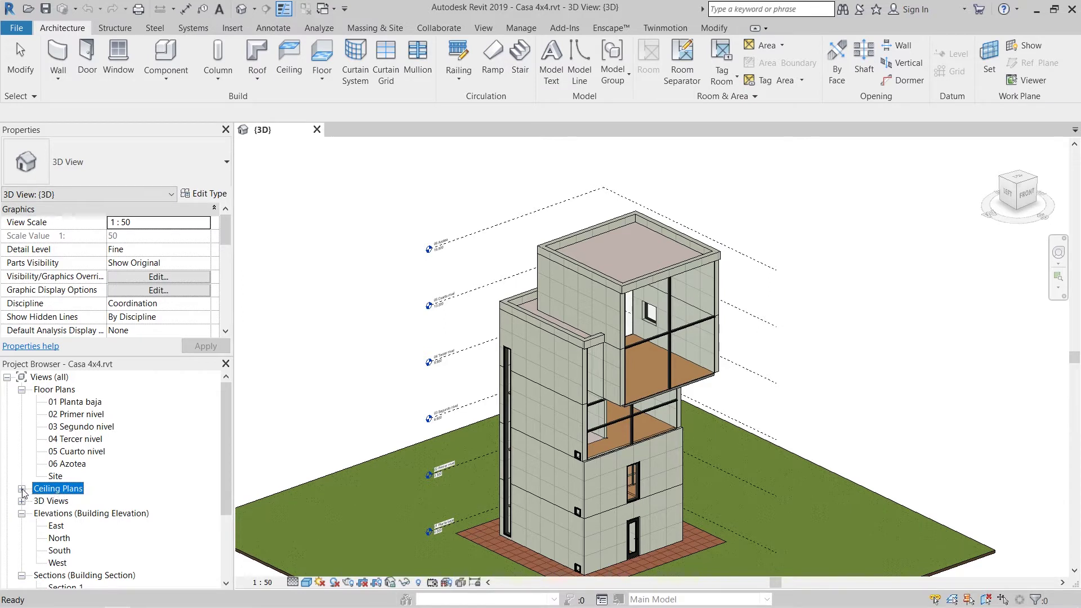
- Open the 01 Planta baja ceiling plan from the project's ceiling plan views
{"action": "left_click", "coordinate": [22, 489]}
{"action": "left_click", "coordinate": [93, 502]}
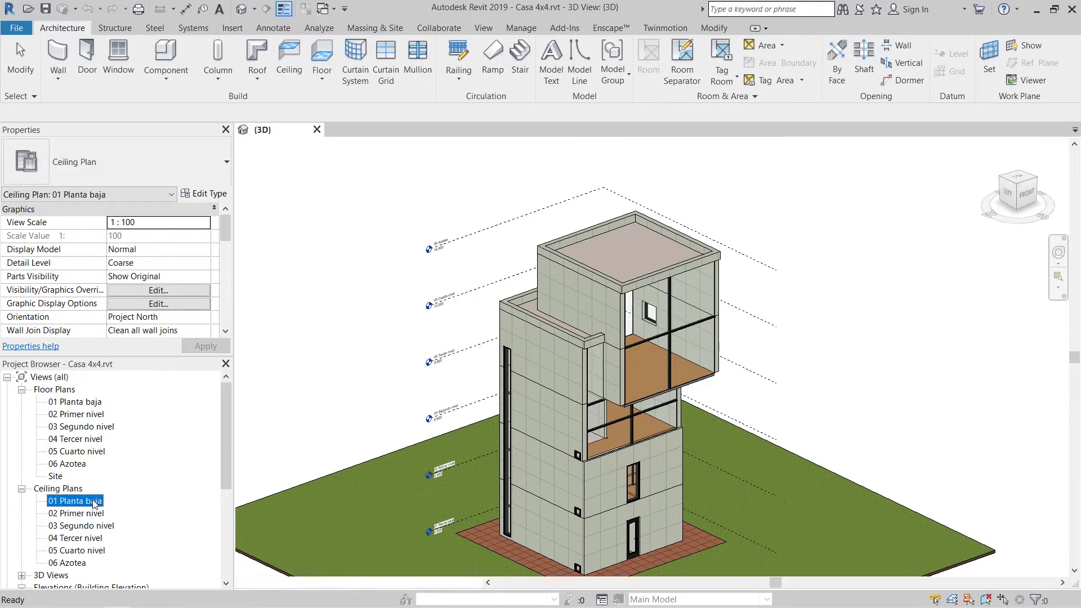
{"action": "double_click", "coordinate": [93, 502]}
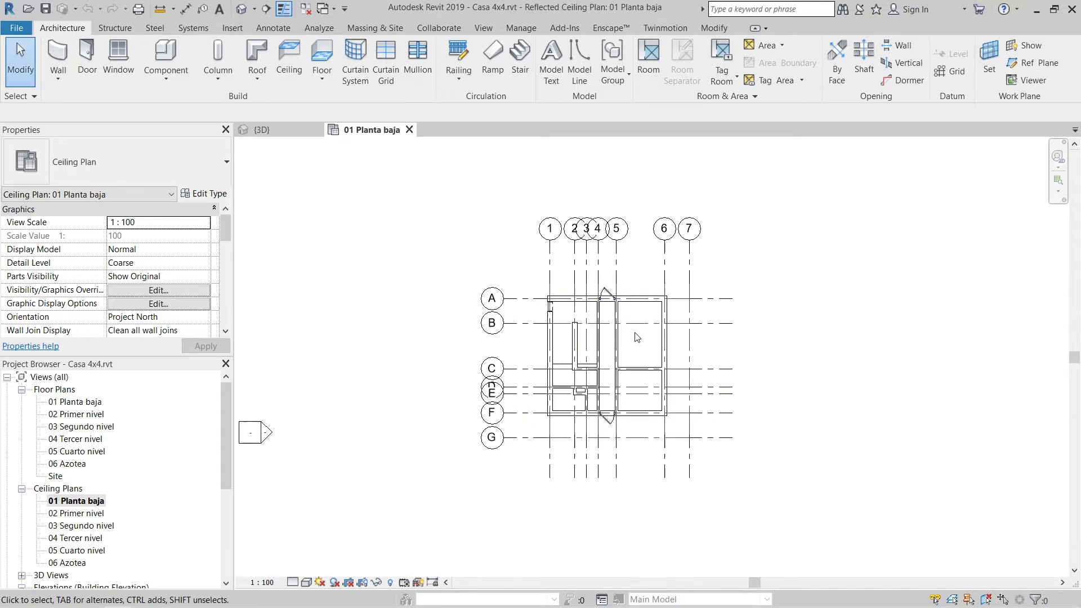
{"action": "scroll", "coordinate": [613, 419], "scroll_direction": "up", "scroll_amount": 2}
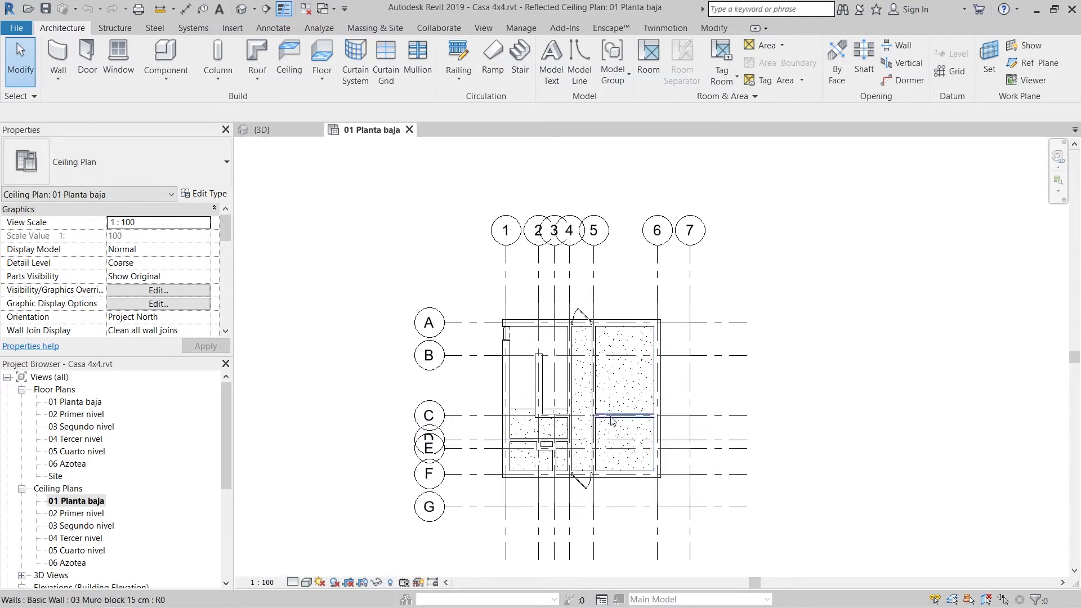
- Set the ceiling plan's view scale to 1:50 and its detail level to Medium
{"action": "left_click", "coordinate": [263, 582]}
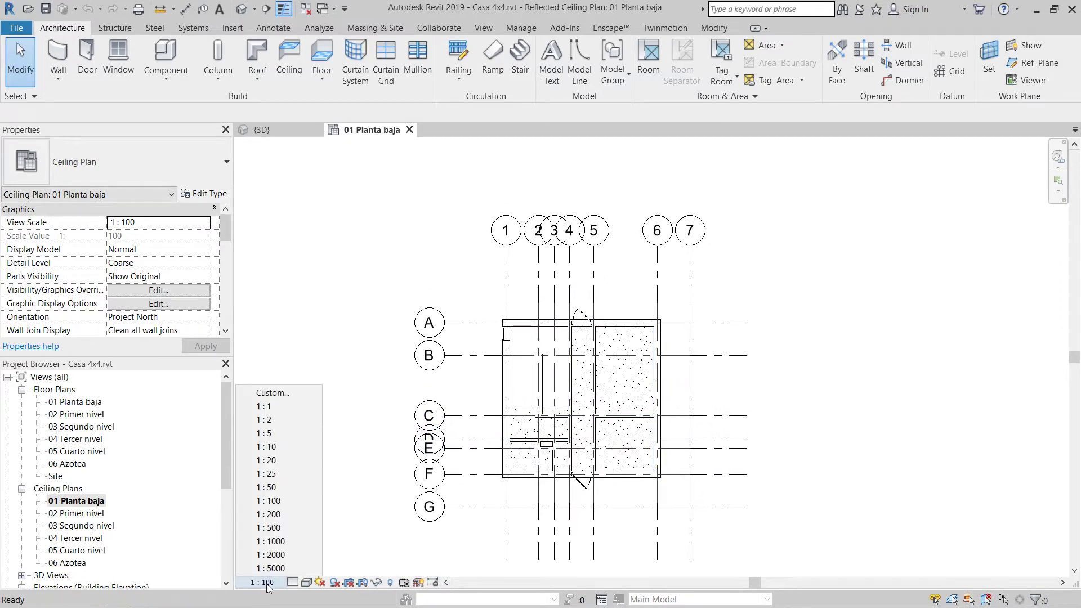
{"action": "left_click", "coordinate": [300, 493]}
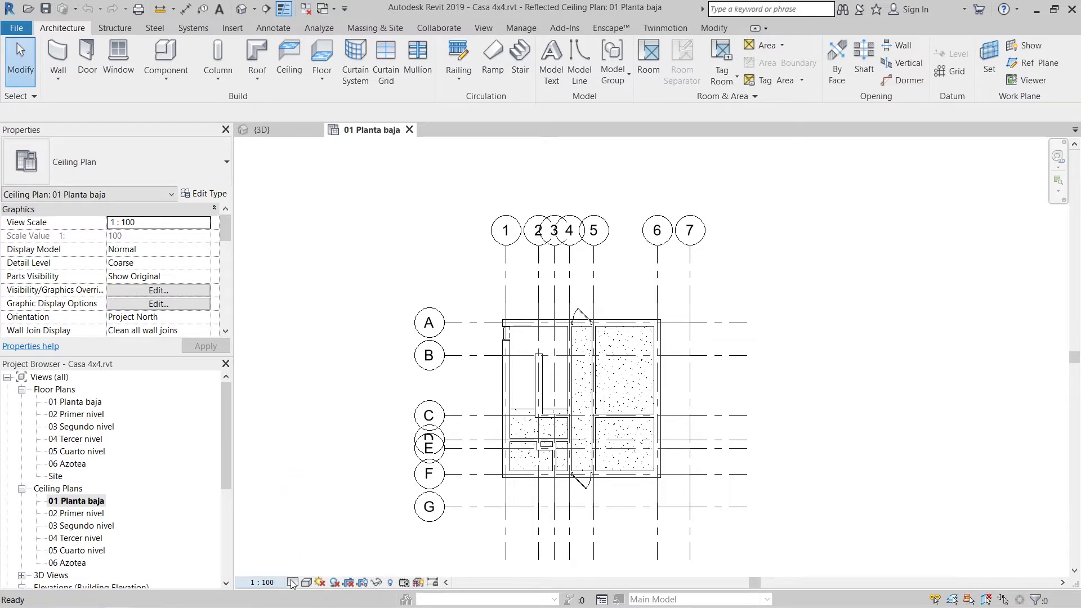
{"action": "left_click", "coordinate": [292, 583]}
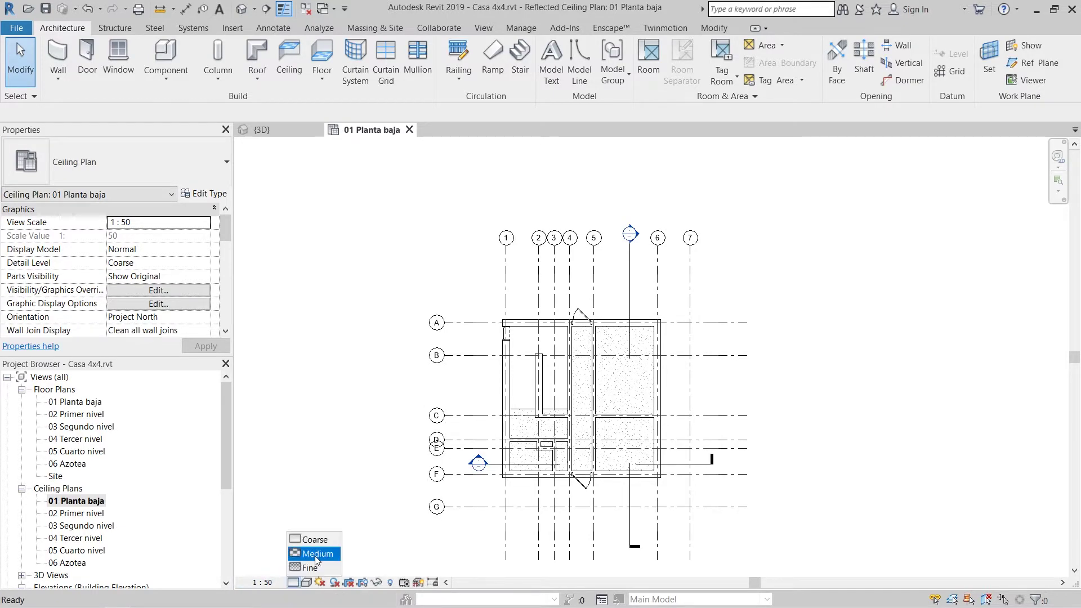
{"action": "left_click", "coordinate": [315, 556]}
- Change the ceiling plan's visual style to Consistent Colors
{"action": "left_click", "coordinate": [308, 583]}
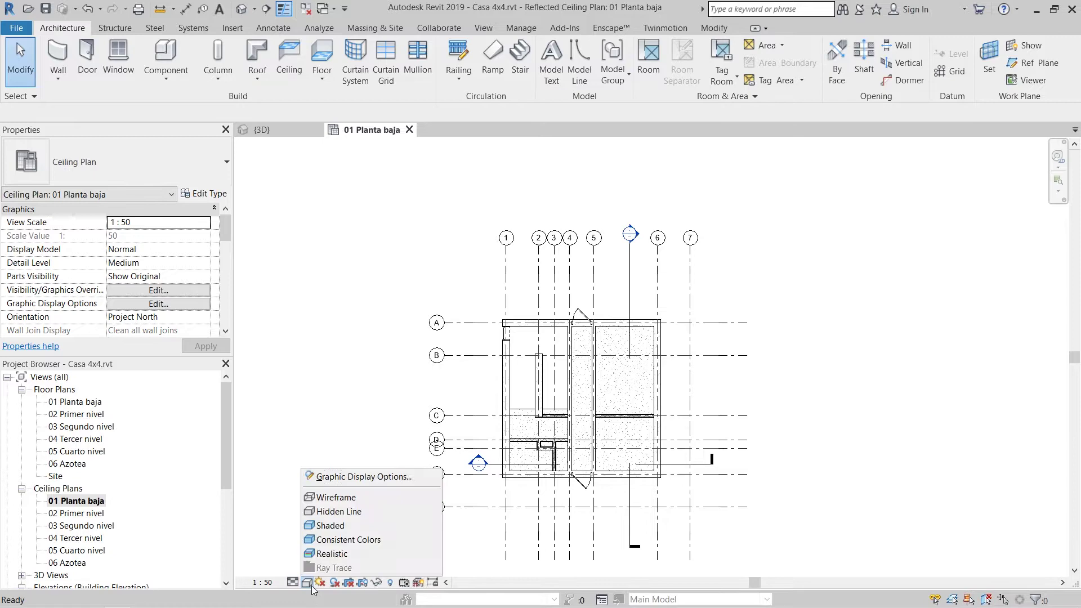
{"action": "left_click", "coordinate": [361, 544]}
{"action": "scroll", "coordinate": [663, 438], "scroll_direction": "up", "scroll_amount": 3}
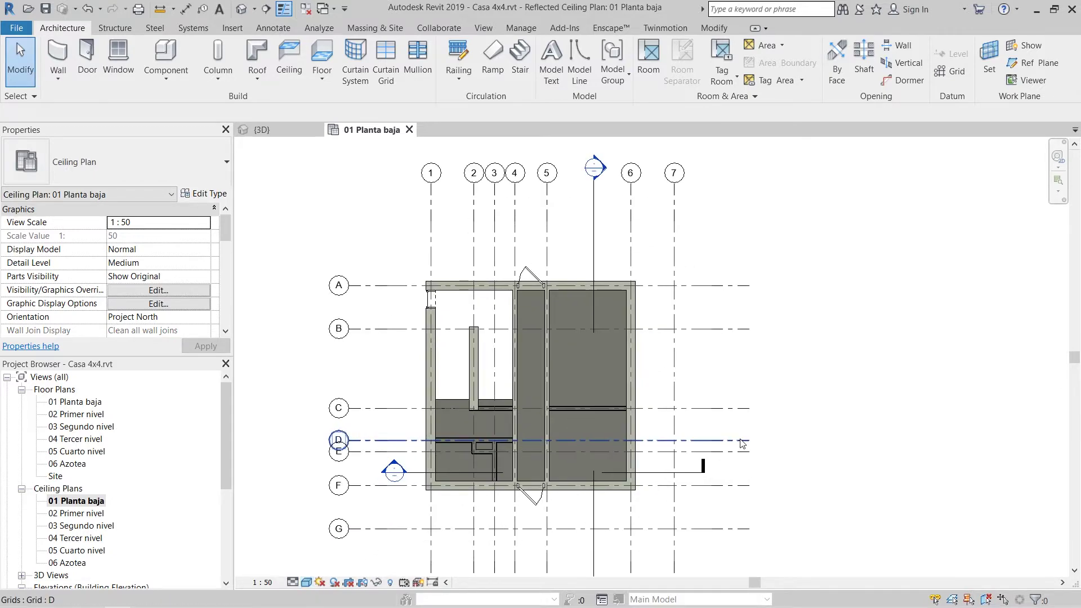
- Start the Ceiling command in automatic mode on the 01 Planta baja ceiling plan
{"action": "middle_click_drag", "start_coordinate": [664, 438], "coordinate": [653, 411]}
{"action": "middle_click_drag", "start_coordinate": [662, 367], "coordinate": [732, 342]}
{"action": "middle_click_drag", "start_coordinate": [758, 386], "coordinate": [648, 385]}
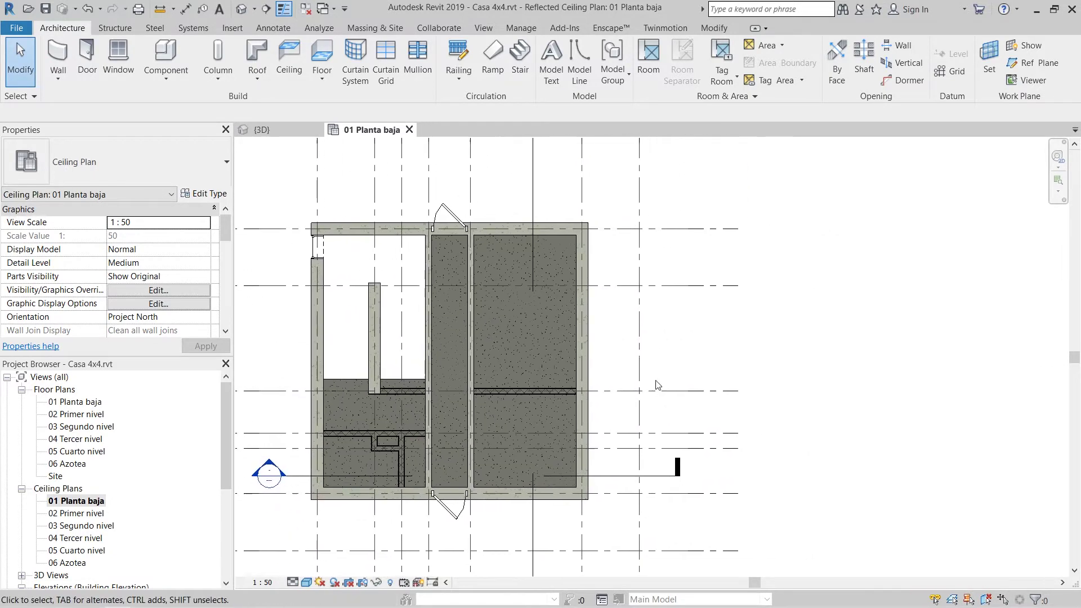
{"action": "middle_click_drag", "start_coordinate": [639, 317], "coordinate": [657, 345]}
{"action": "middle_click_drag", "start_coordinate": [613, 387], "coordinate": [719, 362]}
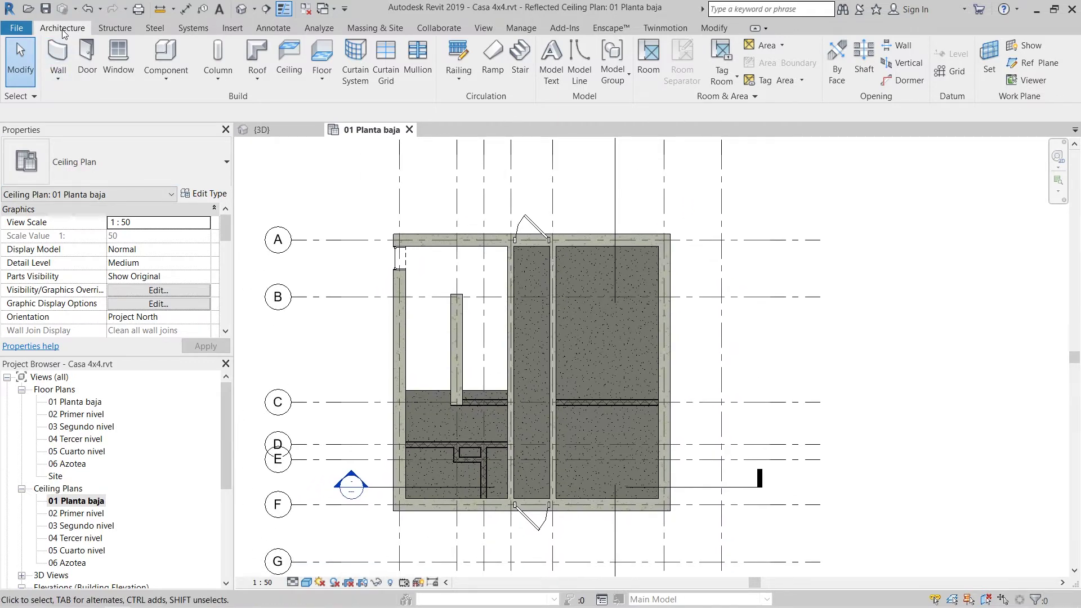
{"action": "left_click", "coordinate": [290, 60]}
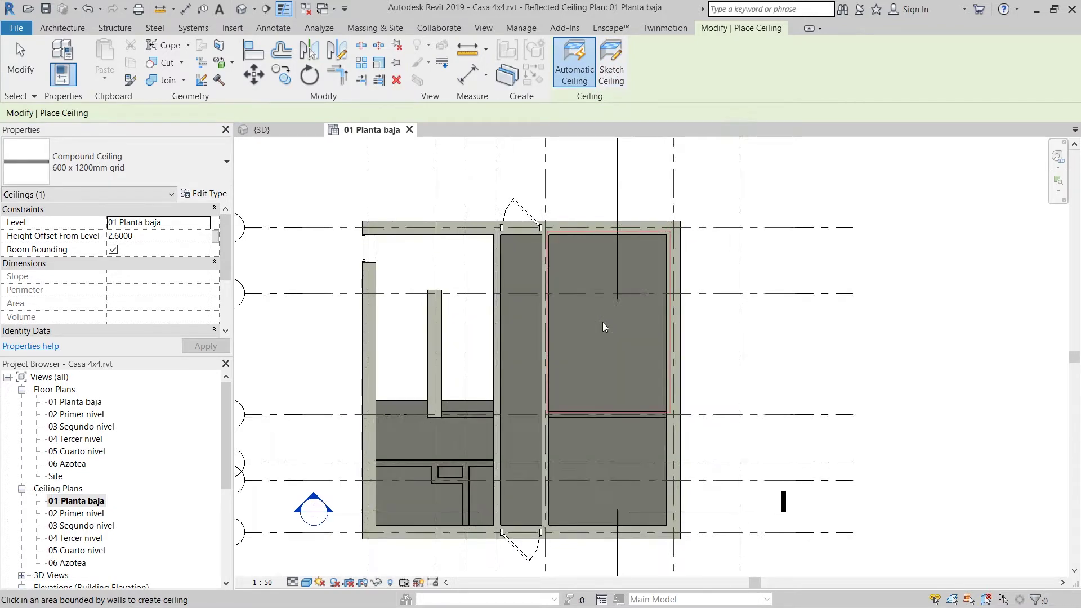
- Examine the wall-bounded areas that automatic ceiling placement outlines across the ground-floor rooms and corridor
{"action": "scroll", "coordinate": [602, 322], "scroll_direction": "up", "scroll_amount": 3}
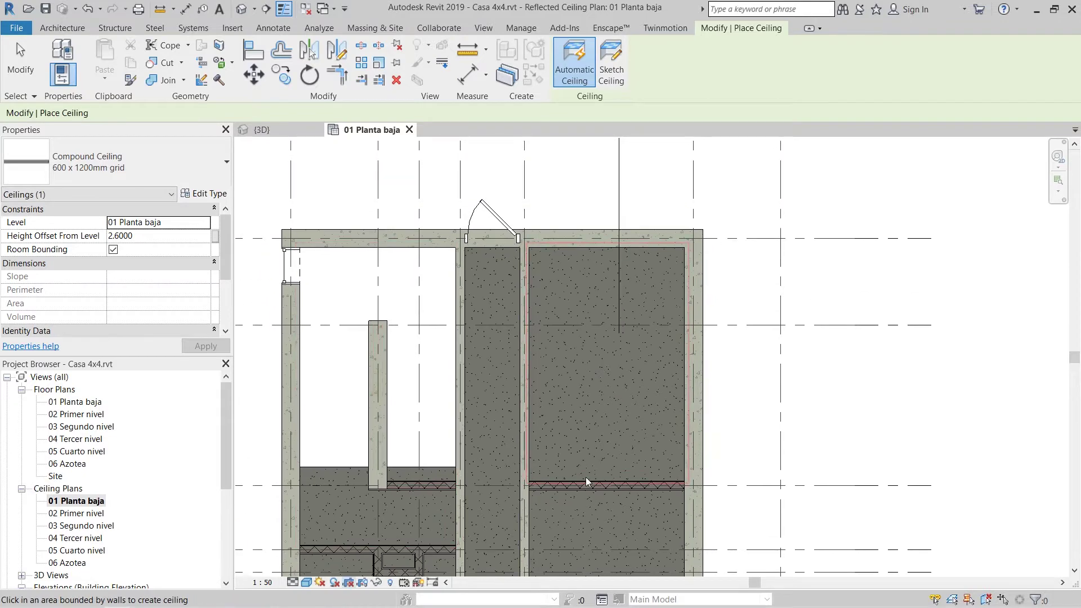
{"action": "middle_click_drag", "start_coordinate": [521, 439], "coordinate": [490, 352]}
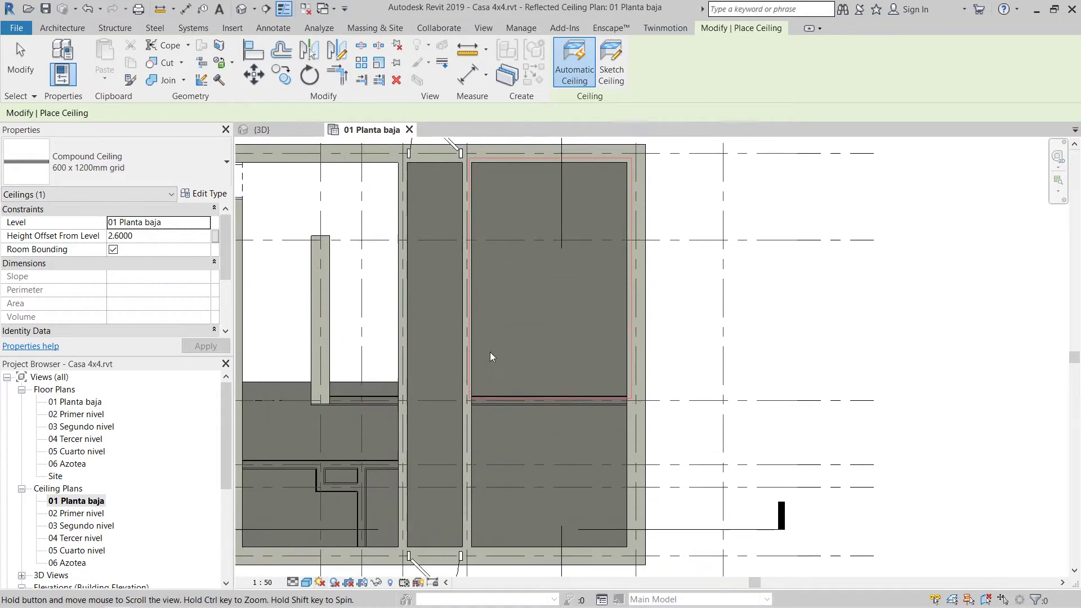
{"action": "middle_click_drag", "start_coordinate": [549, 472], "coordinate": [646, 453]}
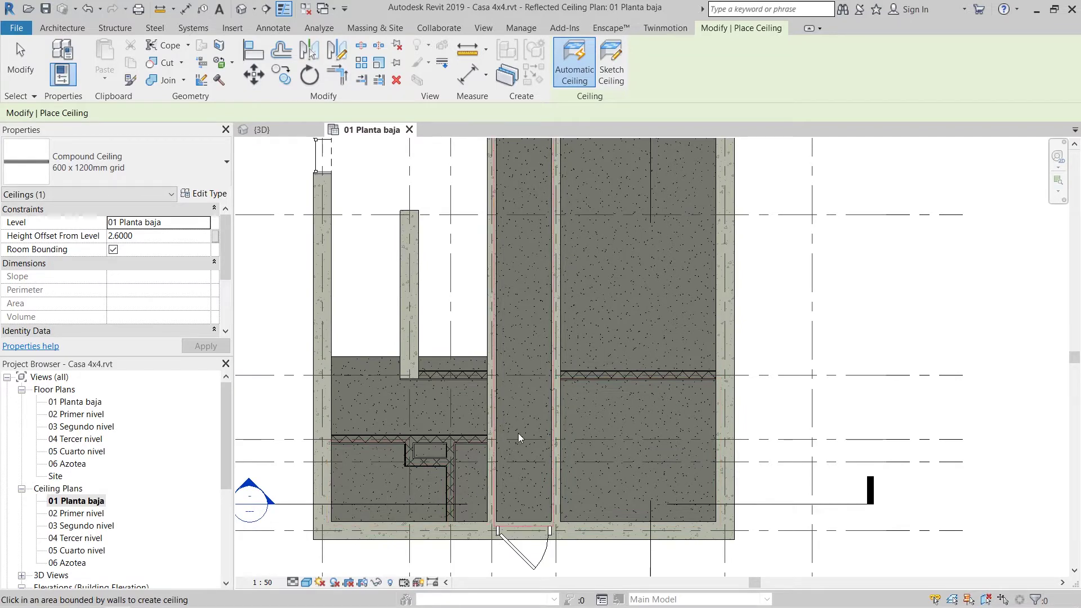
{"action": "middle_click_drag", "start_coordinate": [532, 424], "coordinate": [522, 464]}
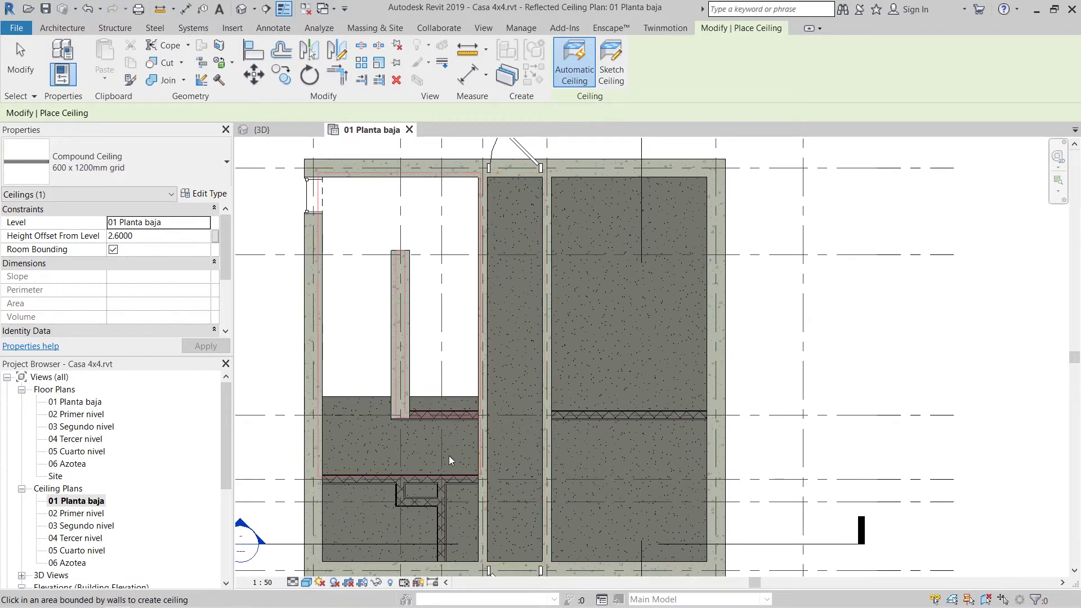
{"action": "middle_click_drag", "start_coordinate": [599, 346], "coordinate": [524, 372]}
{"action": "middle_click_drag", "start_coordinate": [380, 502], "coordinate": [546, 427]}
{"action": "middle_click_drag", "start_coordinate": [619, 151], "coordinate": [542, 205]}
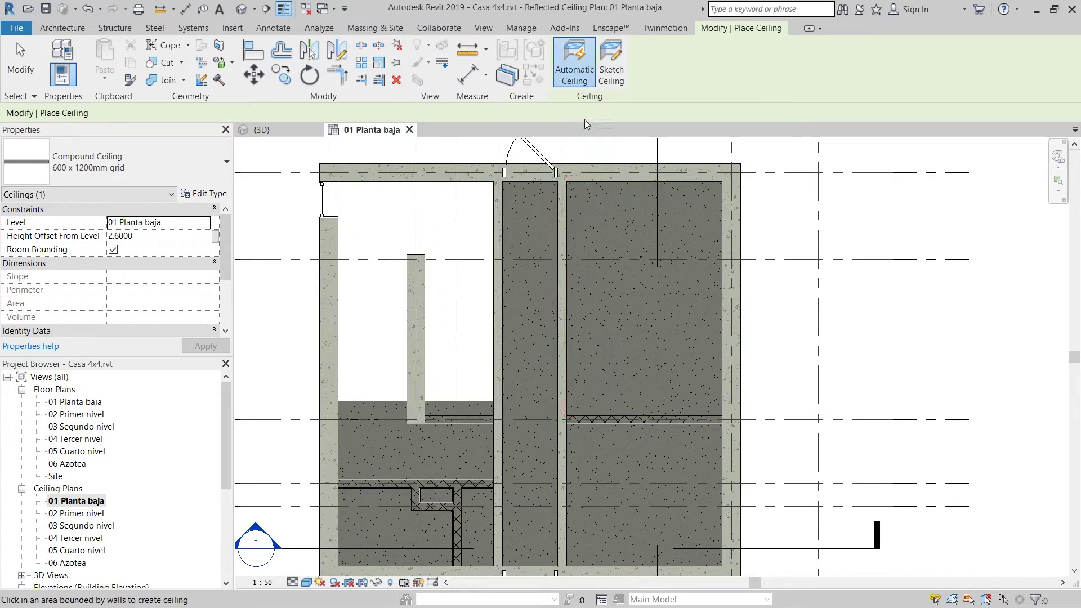
{"action": "scroll", "coordinate": [664, 306], "scroll_direction": "up", "scroll_amount": 1}
{"action": "middle_click_drag", "start_coordinate": [659, 308], "coordinate": [578, 314]}
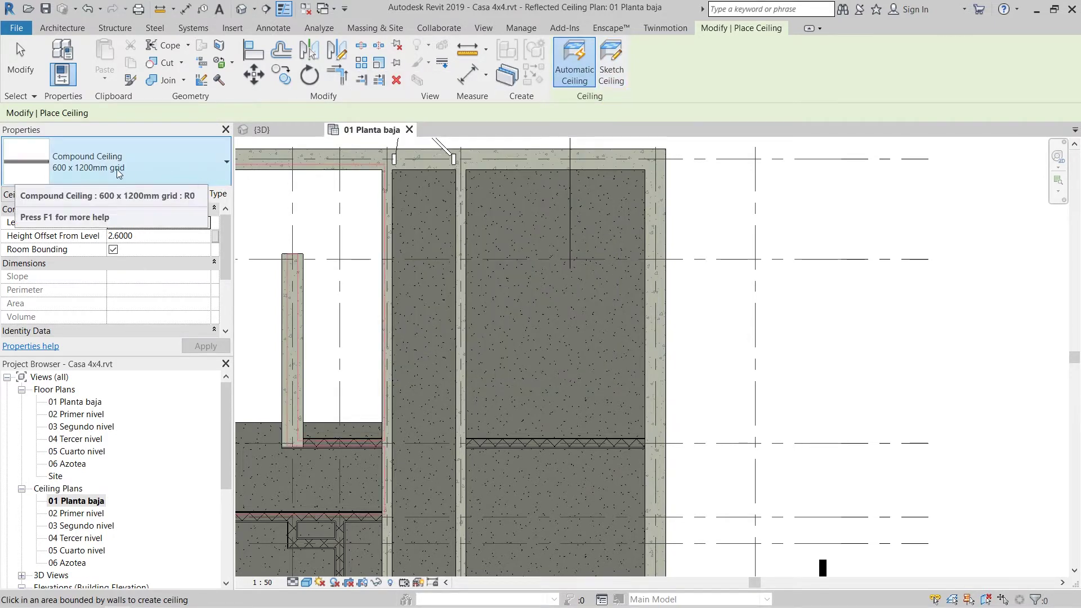
- Choose the Basic Ceiling type Generic for the new ceiling
{"action": "left_click", "coordinate": [147, 161]}
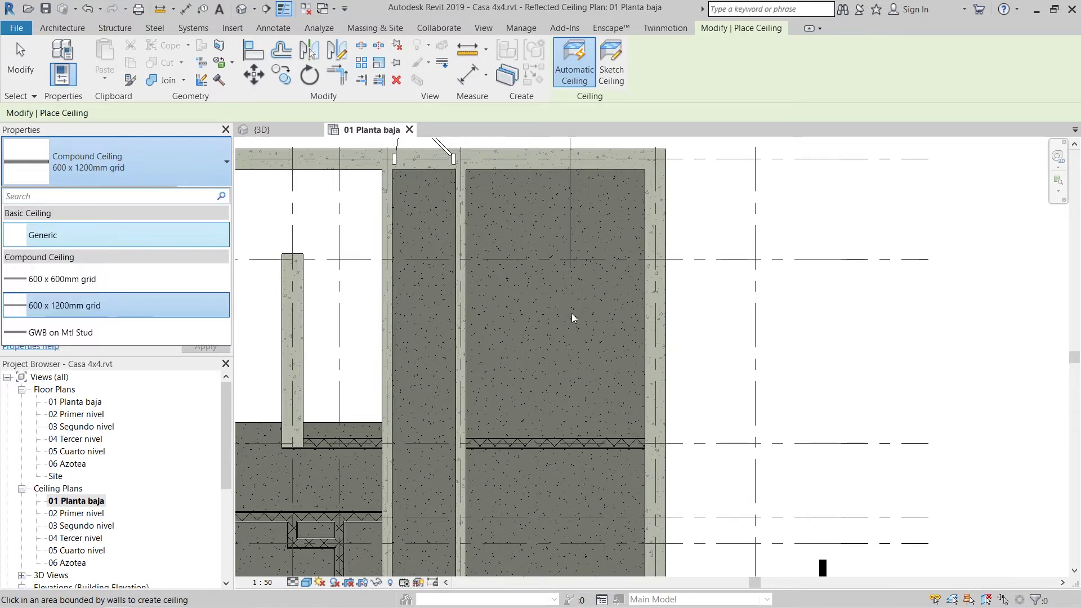
{"action": "middle_click_drag", "start_coordinate": [498, 354], "coordinate": [627, 318]}
{"action": "middle_click_drag", "start_coordinate": [669, 353], "coordinate": [439, 423]}
{"action": "left_click", "coordinate": [113, 164]}
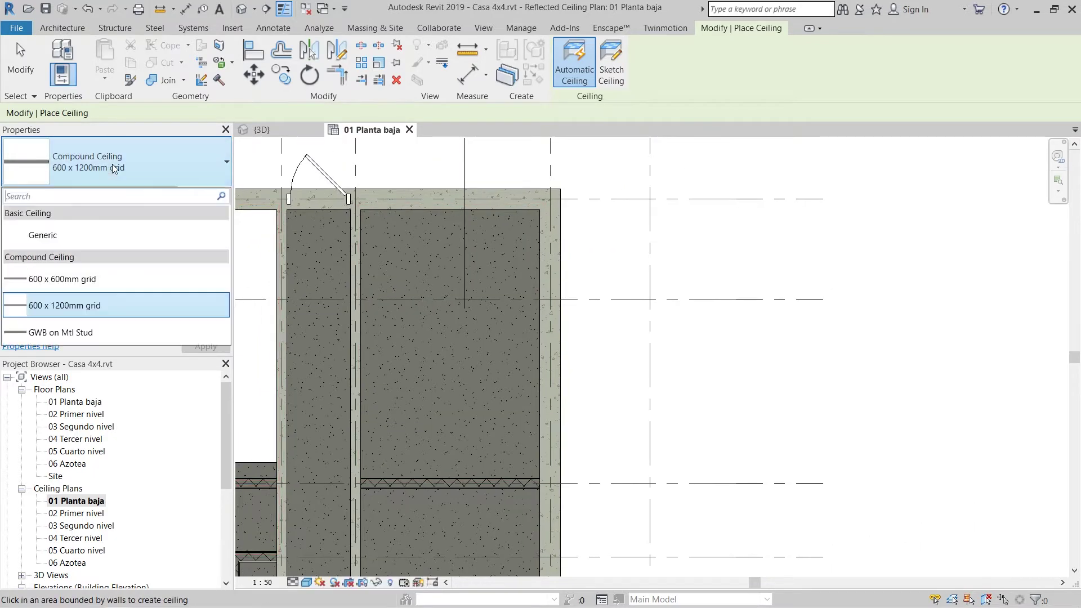
{"action": "left_click", "coordinate": [83, 237]}
{"action": "middle_click_drag", "start_coordinate": [451, 360], "coordinate": [509, 353]}
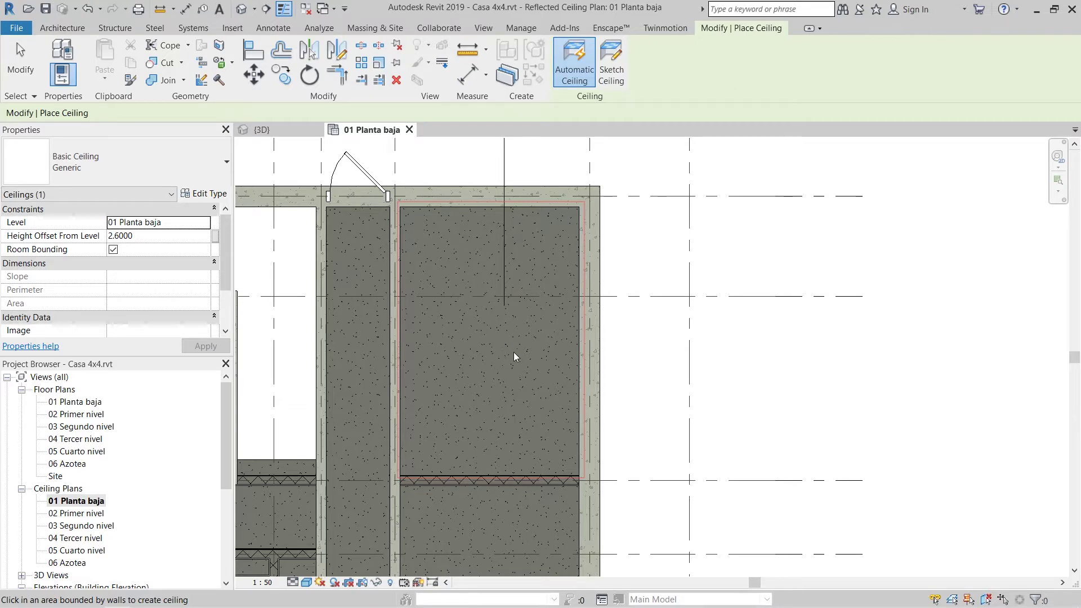
- Select the 600 x 600mm grid compound ceiling type and inspect its layer materials and thicknesses with the section preview, leaving the type unedited
{"action": "left_click", "coordinate": [117, 167]}
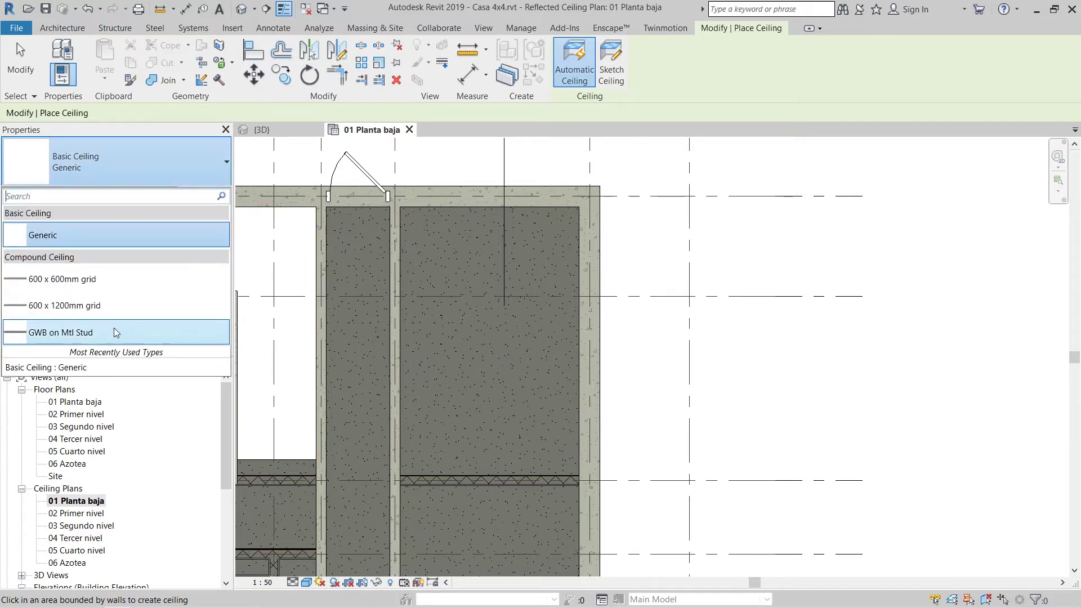
{"action": "left_click", "coordinate": [136, 285]}
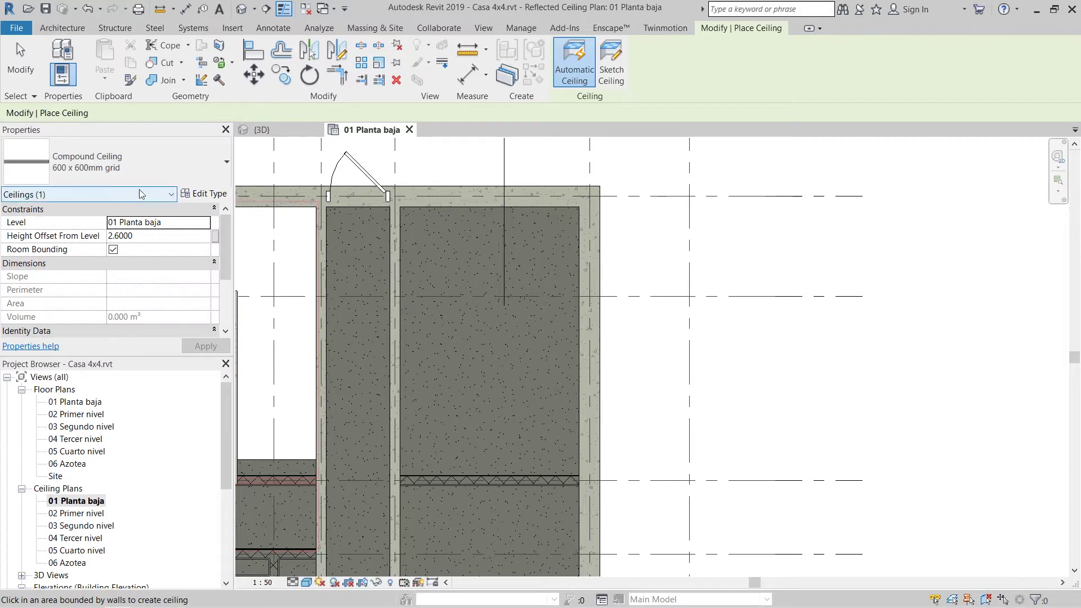
{"action": "left_click", "coordinate": [196, 195]}
{"action": "left_click_drag", "start_coordinate": [285, 81], "coordinate": [518, 159]}
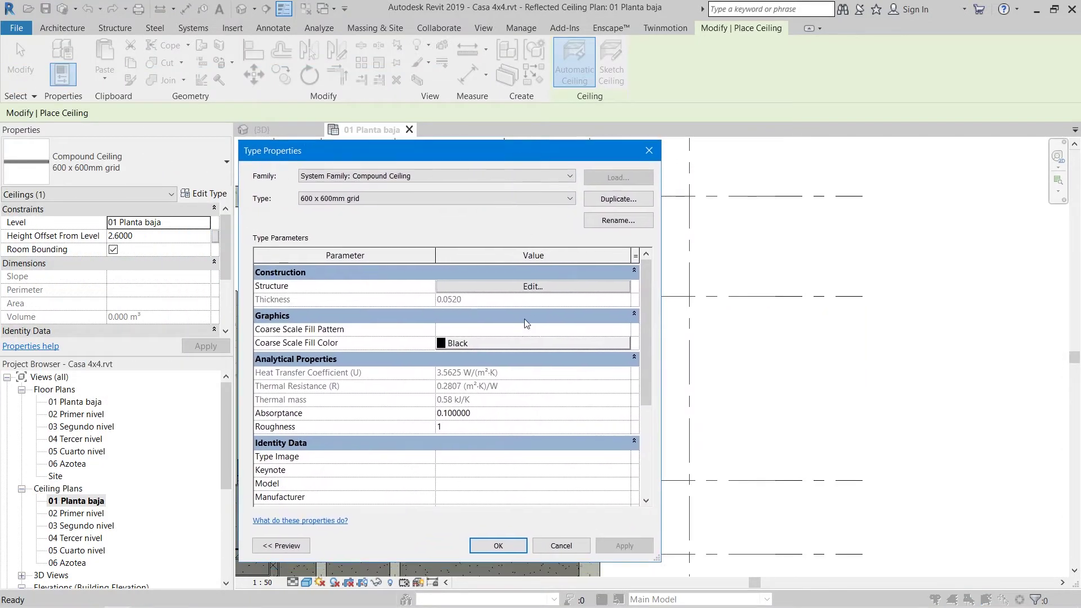
{"action": "left_click", "coordinate": [468, 288]}
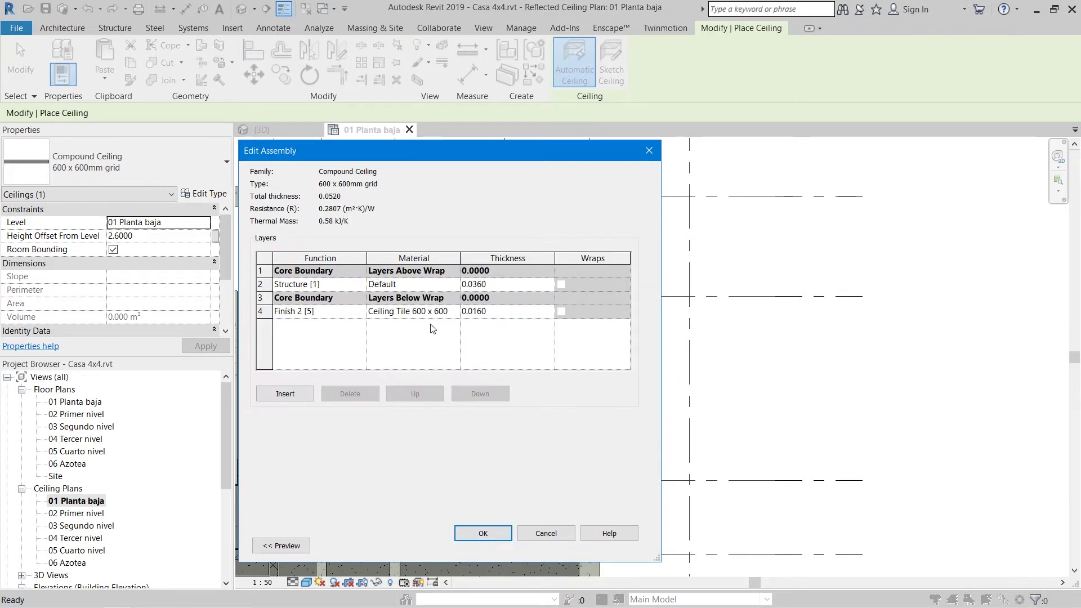
{"action": "left_click", "coordinate": [281, 545]}
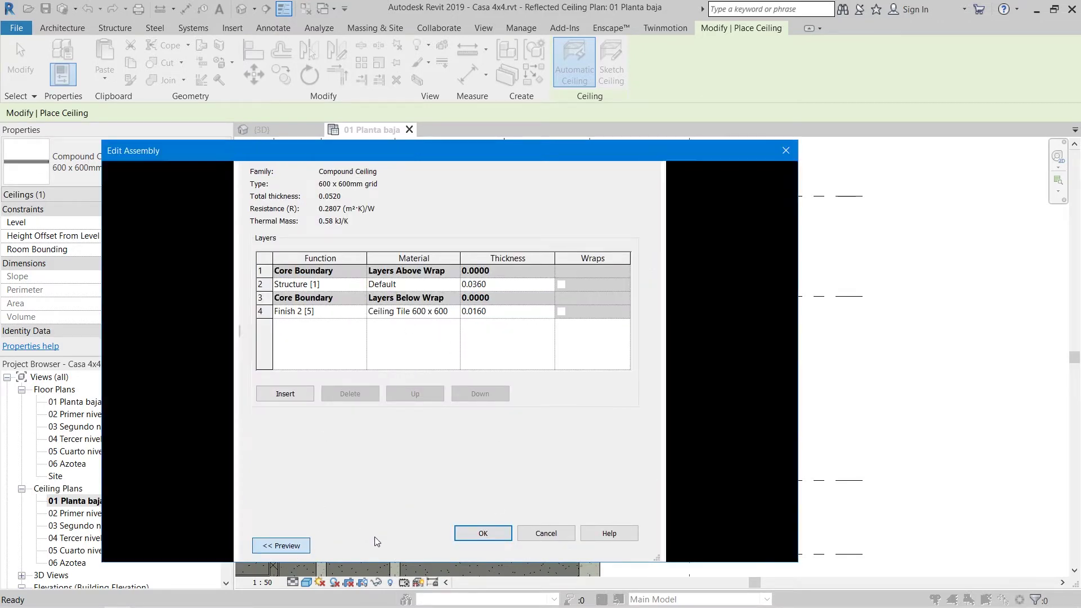
{"action": "left_click", "coordinate": [575, 284]}
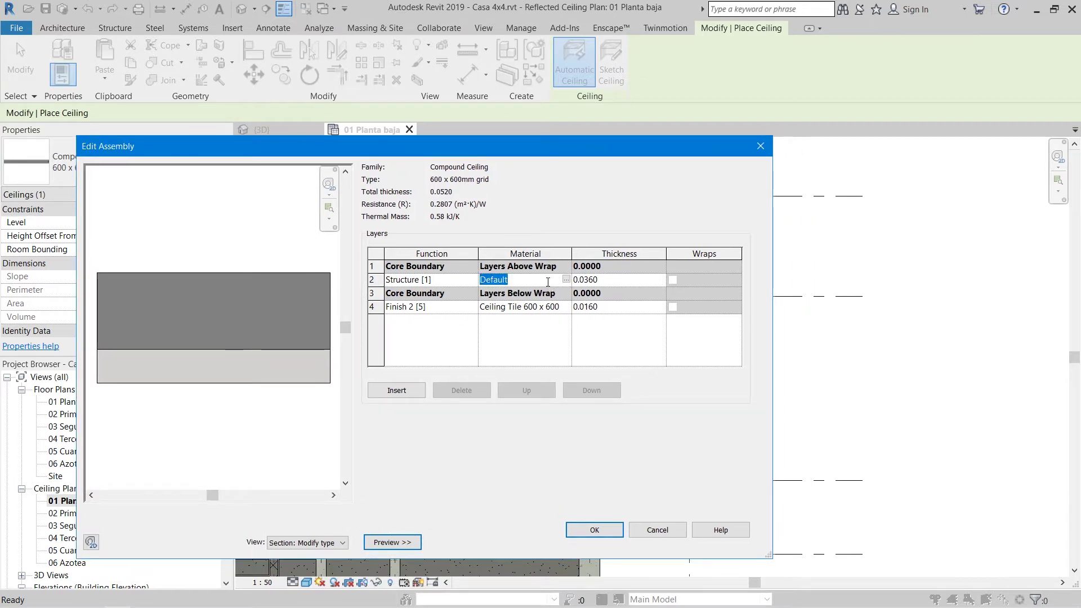
{"action": "left_click", "coordinate": [605, 282]}
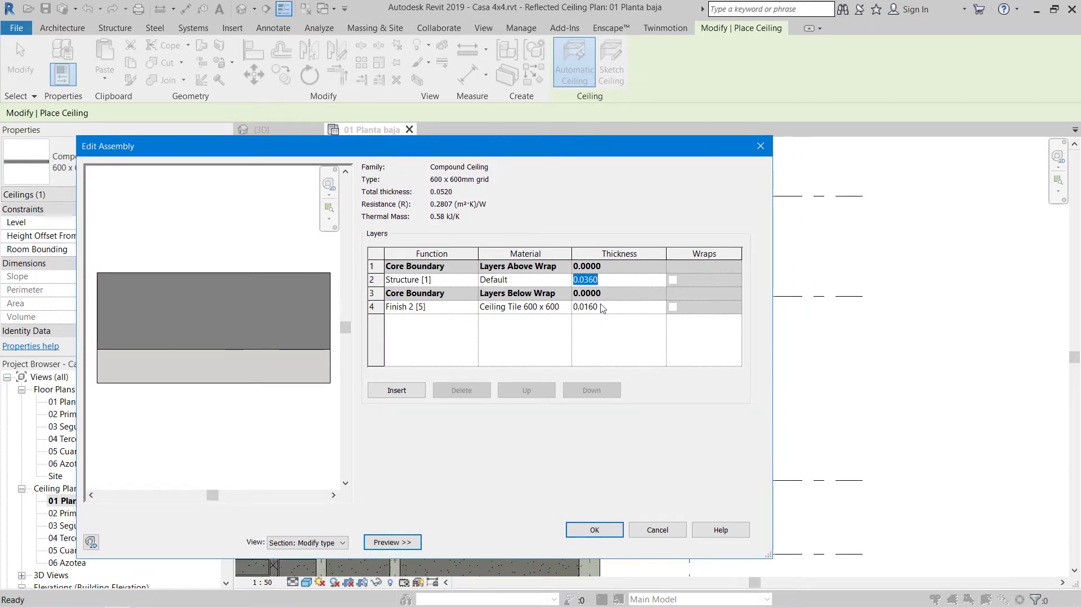
{"action": "left_click", "coordinate": [610, 309]}
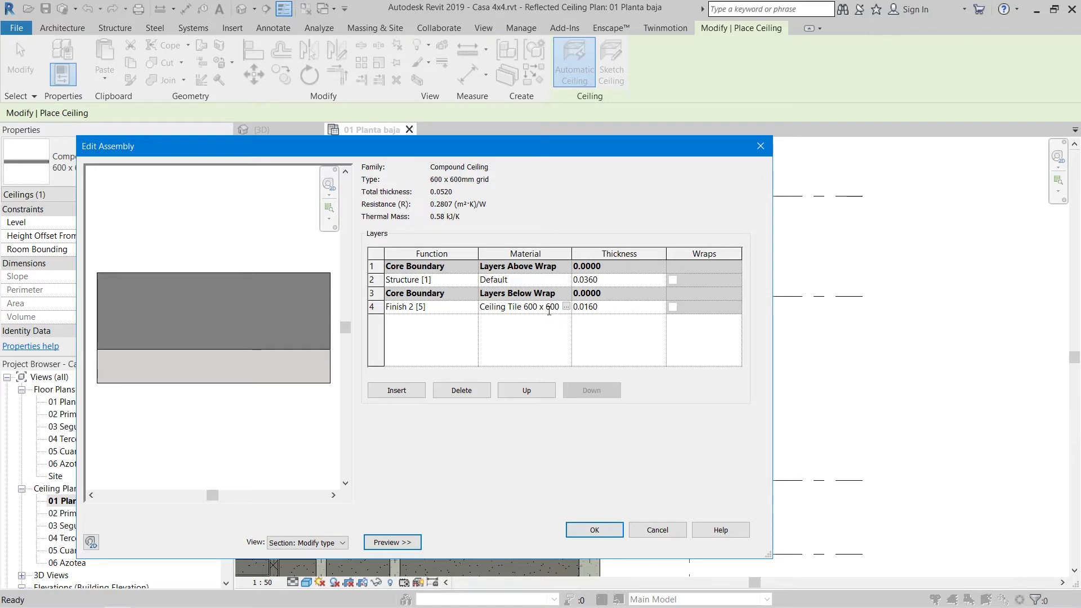
{"action": "left_click", "coordinate": [657, 530]}
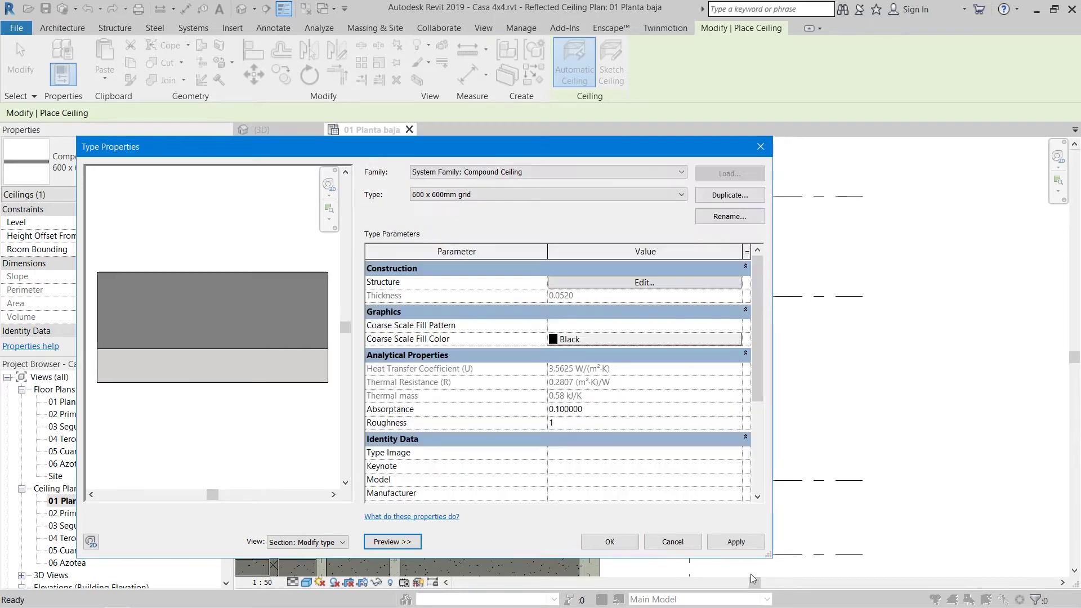
{"action": "left_click", "coordinate": [673, 542]}
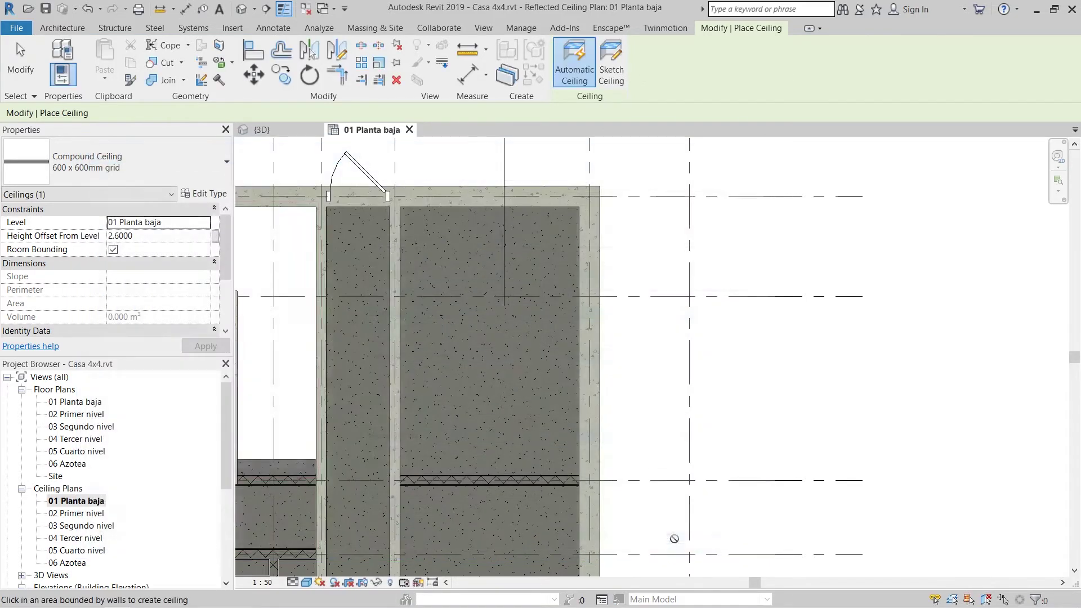
- Select the 600 x 1200mm grid compound ceiling type and inspect its layers and the Ceiling Tile 600 x 1200 material, leaving both unedited
{"action": "left_click", "coordinate": [98, 168]}
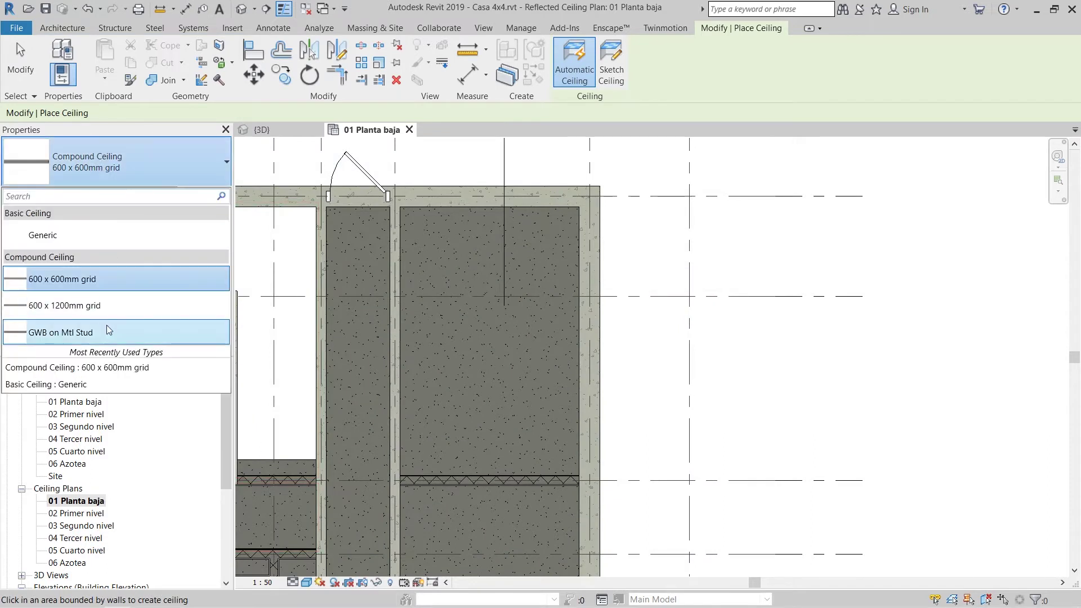
{"action": "left_click", "coordinate": [106, 304]}
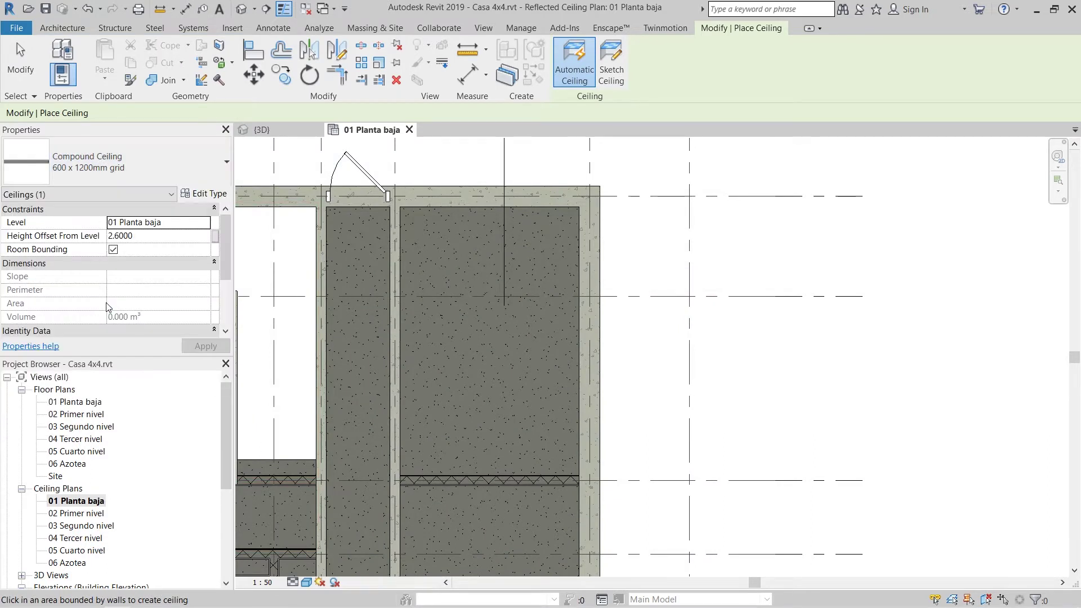
{"action": "left_click", "coordinate": [203, 194]}
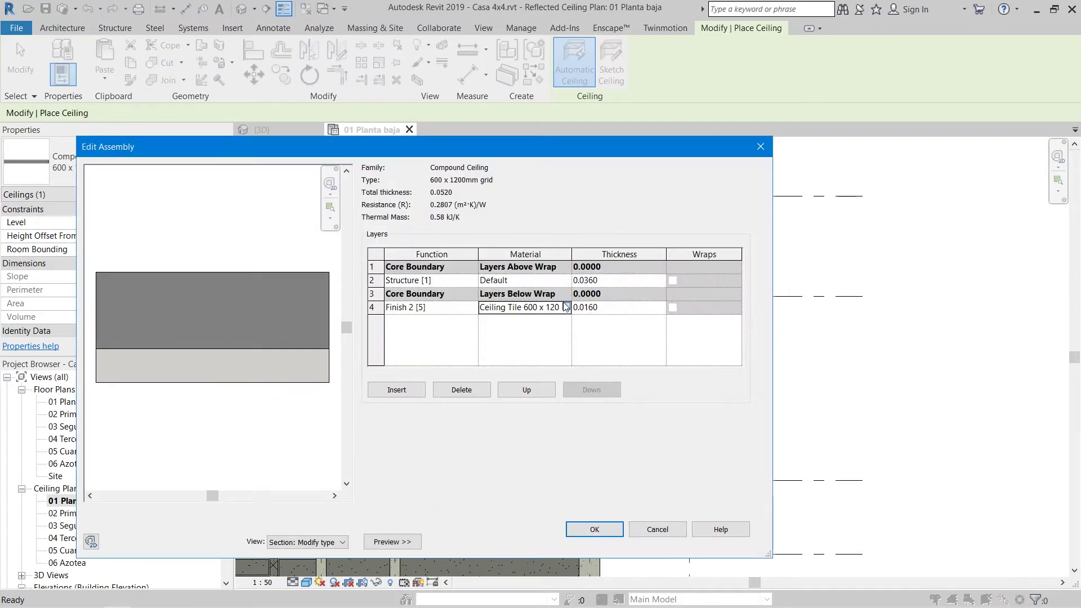
{"action": "left_click", "coordinate": [566, 307]}
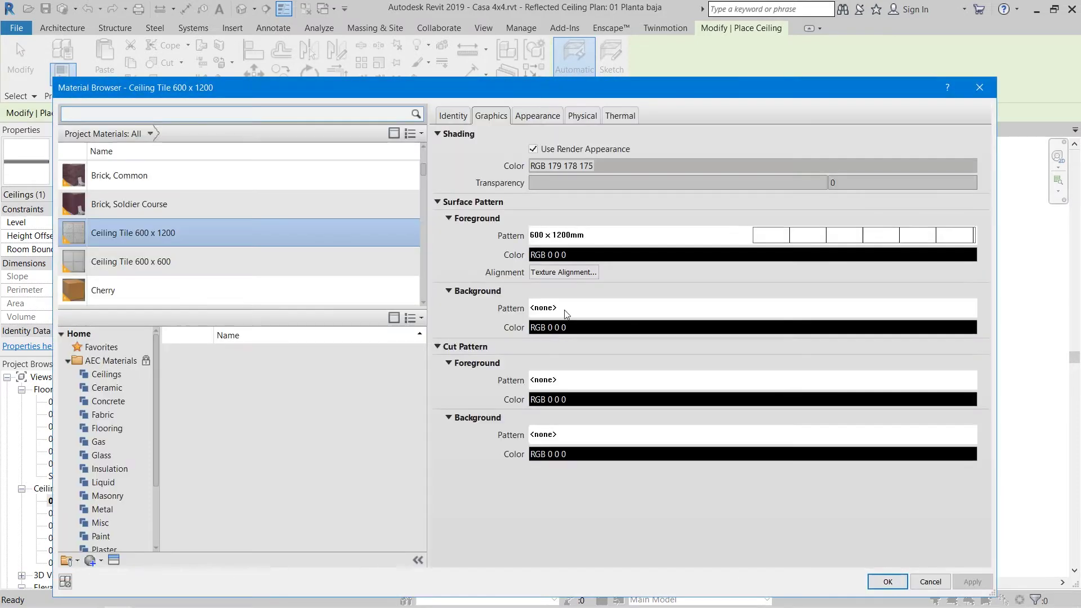
{"action": "scroll", "coordinate": [403, 202], "scroll_direction": "up", "scroll_amount": 1}
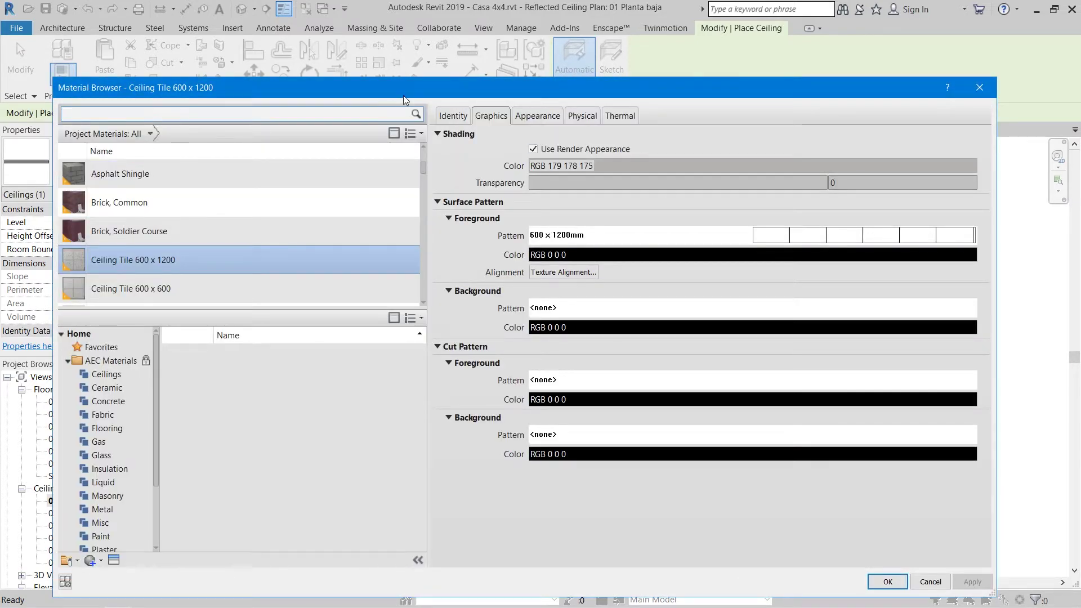
{"action": "left_click_drag", "start_coordinate": [403, 93], "coordinate": [337, 72]}
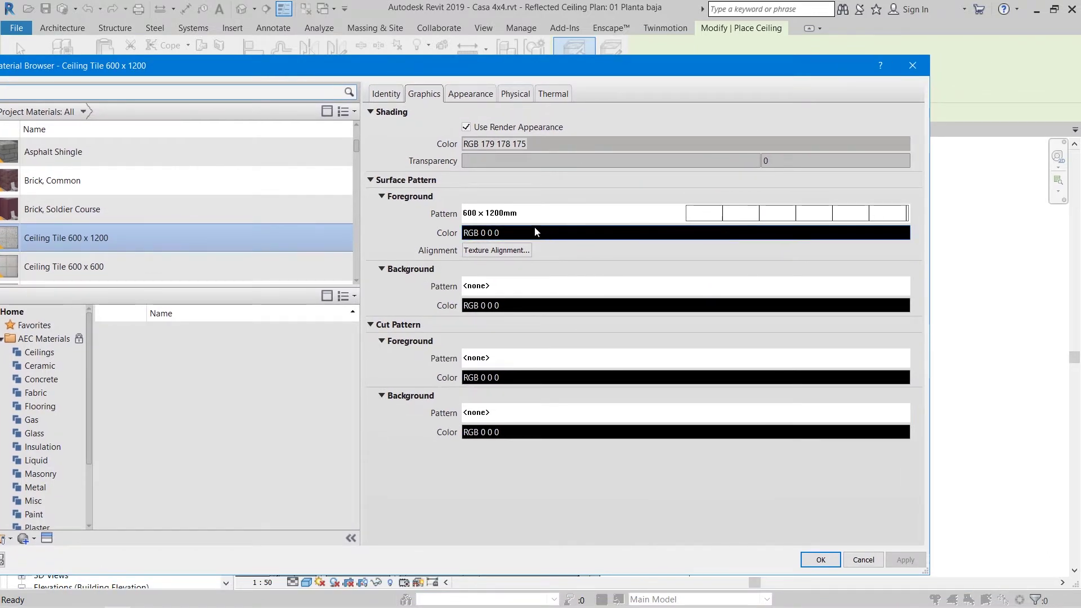
{"action": "left_click", "coordinate": [864, 560]}
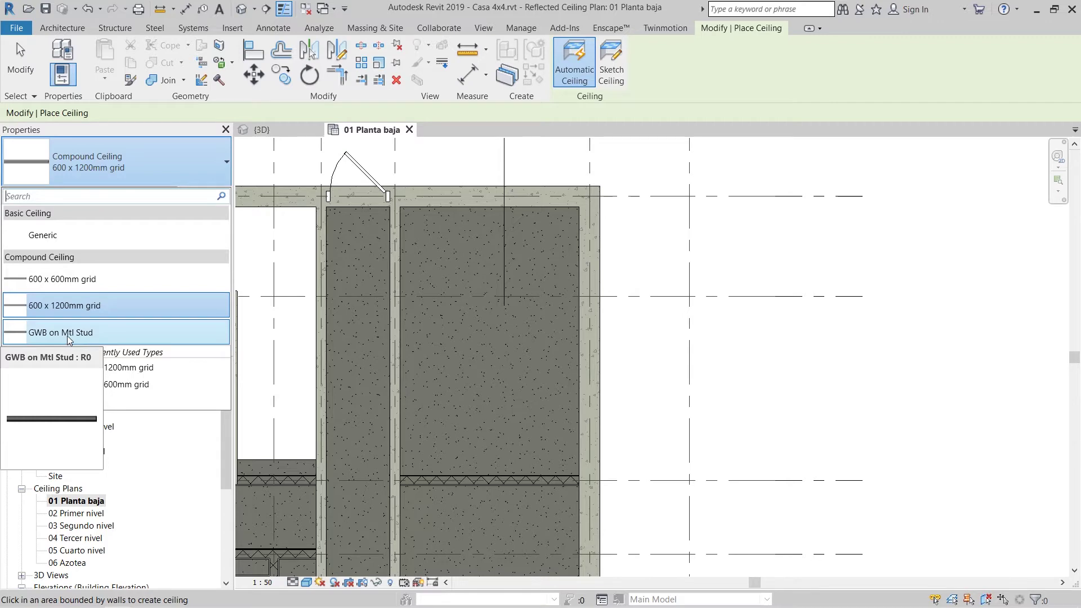
- Choose the GWB on Mtl Stud compound ceiling type and examine its layer assembly without editing it
{"action": "left_click", "coordinate": [98, 337]}
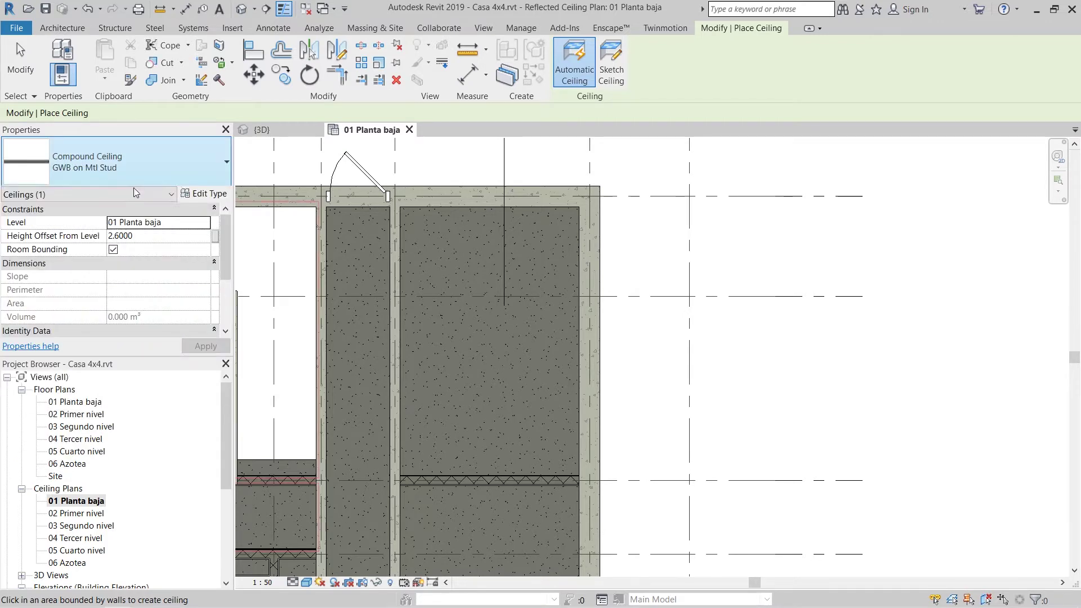
{"action": "left_click", "coordinate": [204, 193]}
{"action": "left_click", "coordinate": [648, 281]}
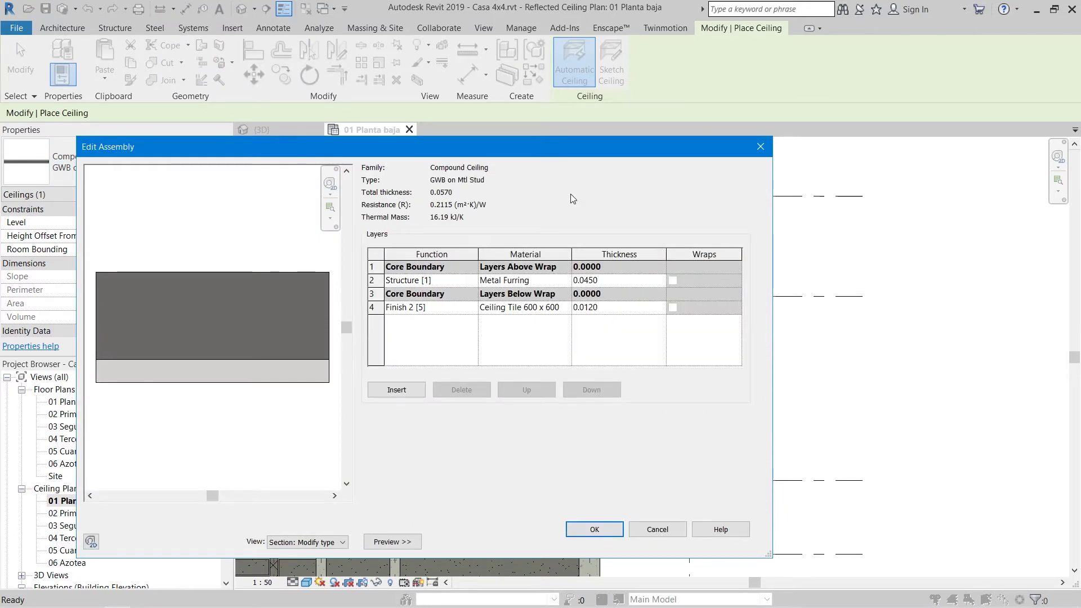
{"action": "left_click_drag", "start_coordinate": [556, 146], "coordinate": [569, 148]}
{"action": "left_click", "coordinate": [670, 531]}
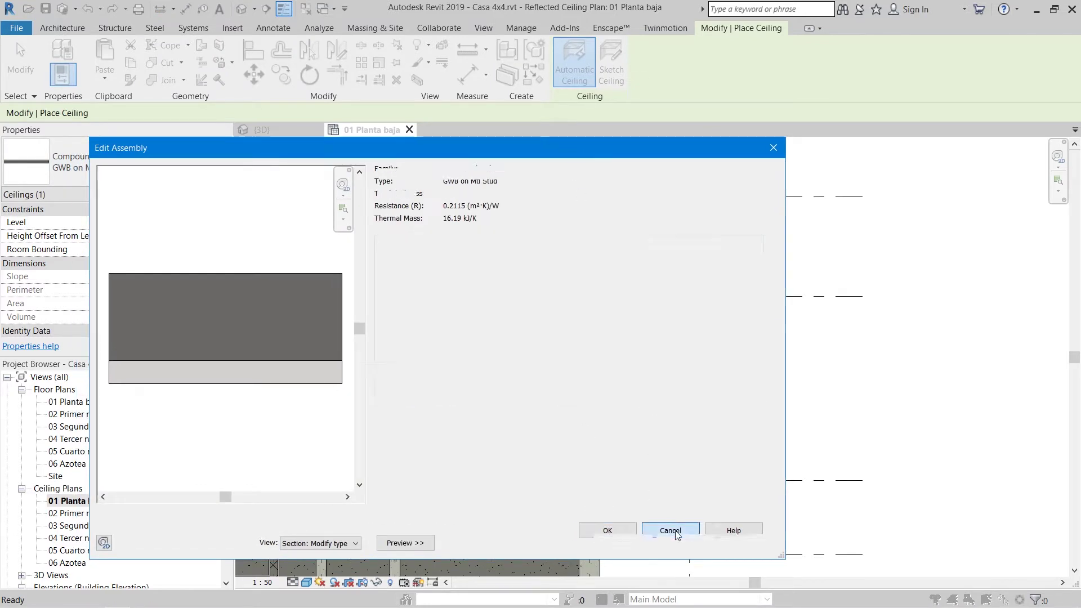
- Duplicate the GWB on Mtl Stud ceiling type under the name Plafon de yeso
{"action": "left_click", "coordinate": [743, 196]}
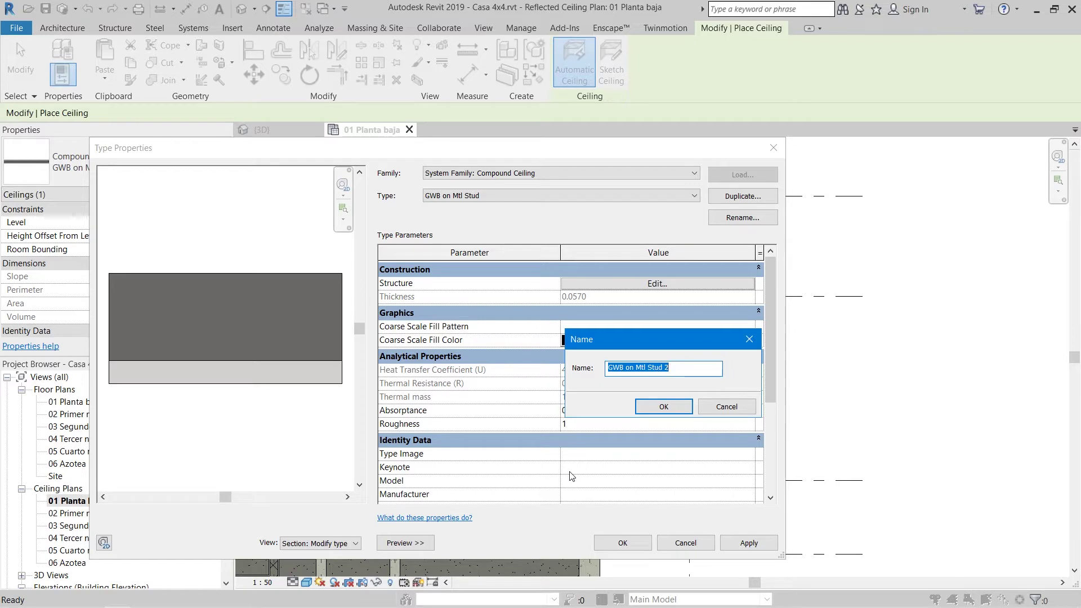
{"action": "type", "text": "Plafon de yeso"}
{"action": "left_click", "coordinate": [658, 407]}
- Assign the Gypsum Wall Board material to the Finish 2 layer of the Plafon de yeso ceiling type
{"action": "left_click", "coordinate": [593, 286]}
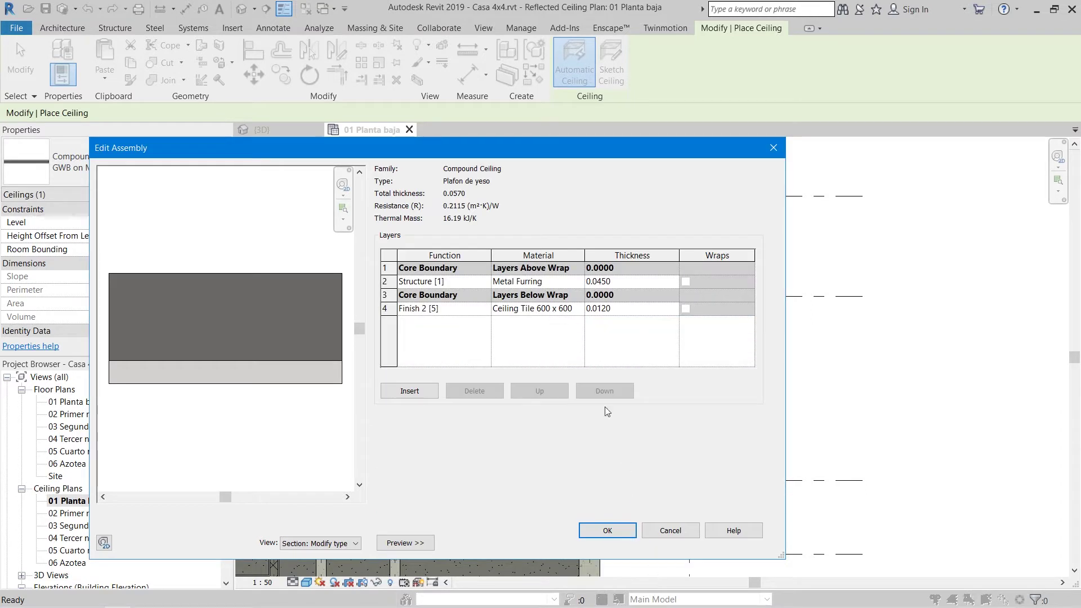
{"action": "left_click", "coordinate": [565, 308]}
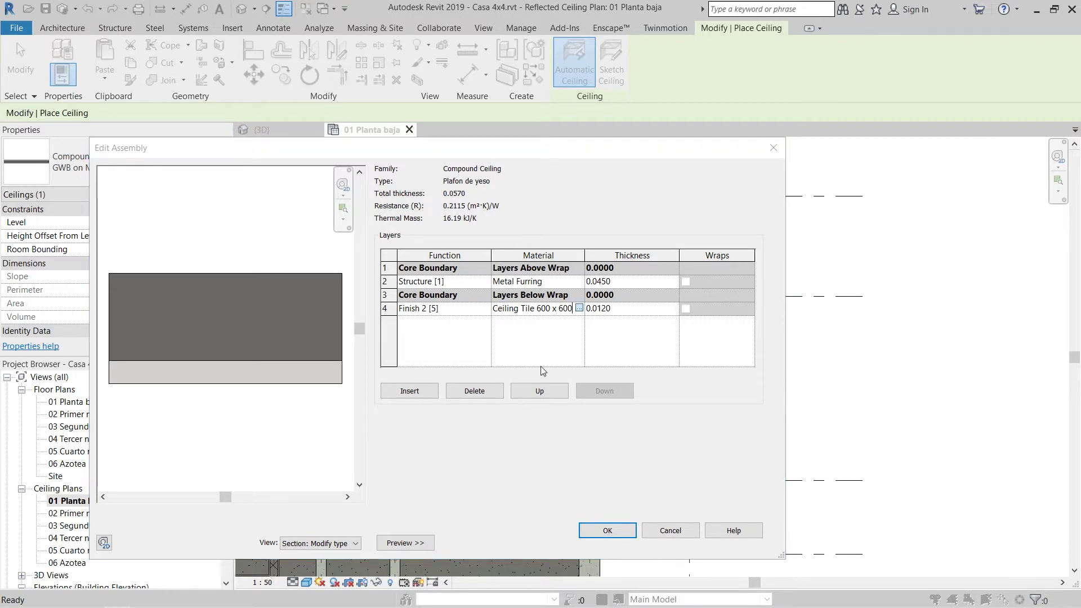
{"action": "left_click", "coordinate": [579, 308]}
{"action": "left_click", "coordinate": [208, 94]}
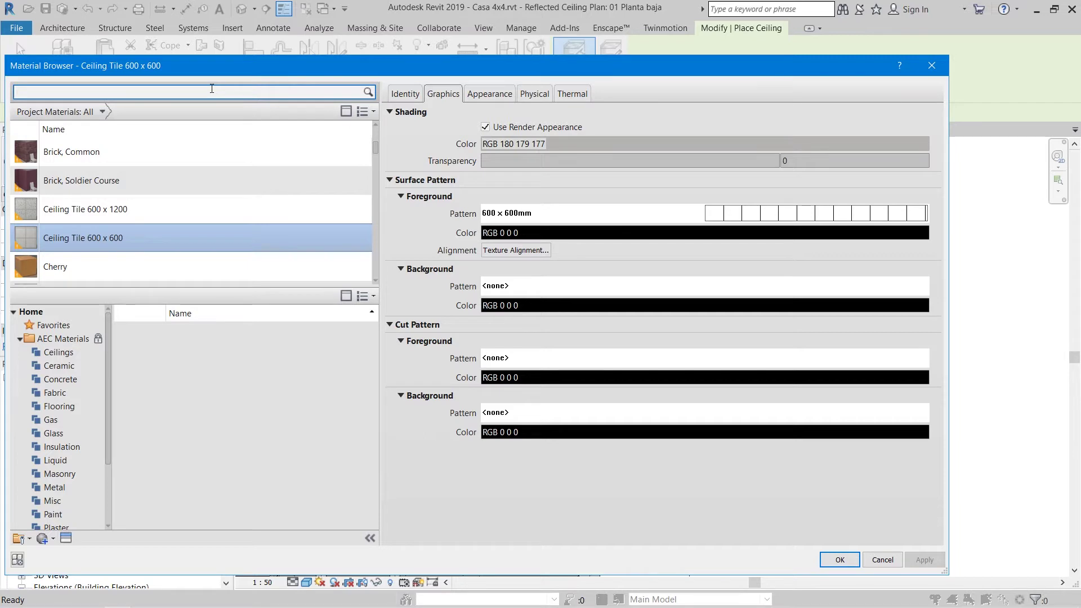
{"action": "type", "text": "Gyp"}
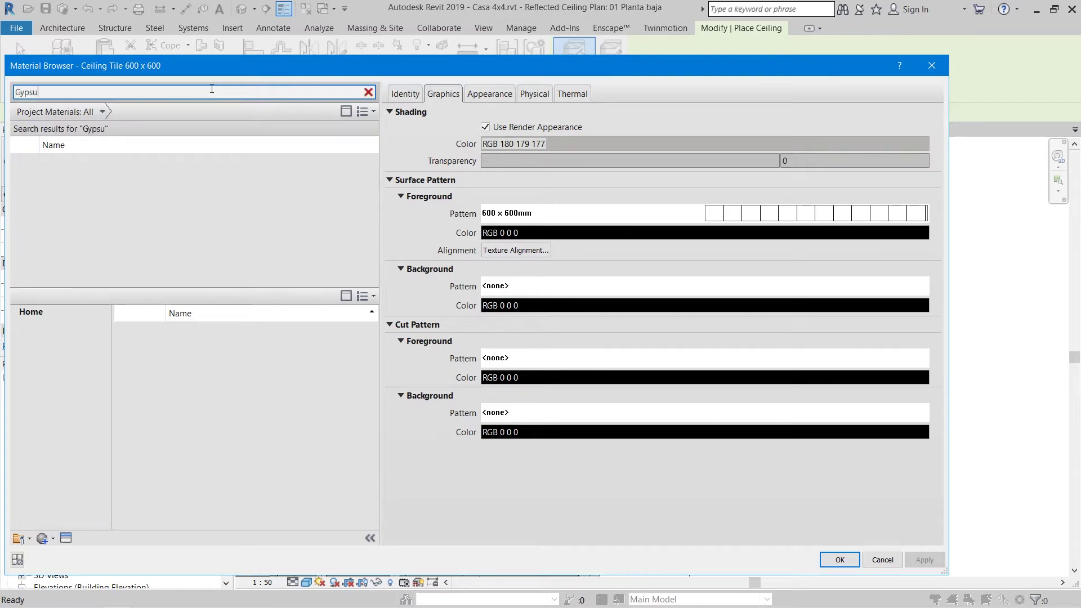
{"action": "type", "text": "su"}
{"action": "left_click", "coordinate": [163, 170]}
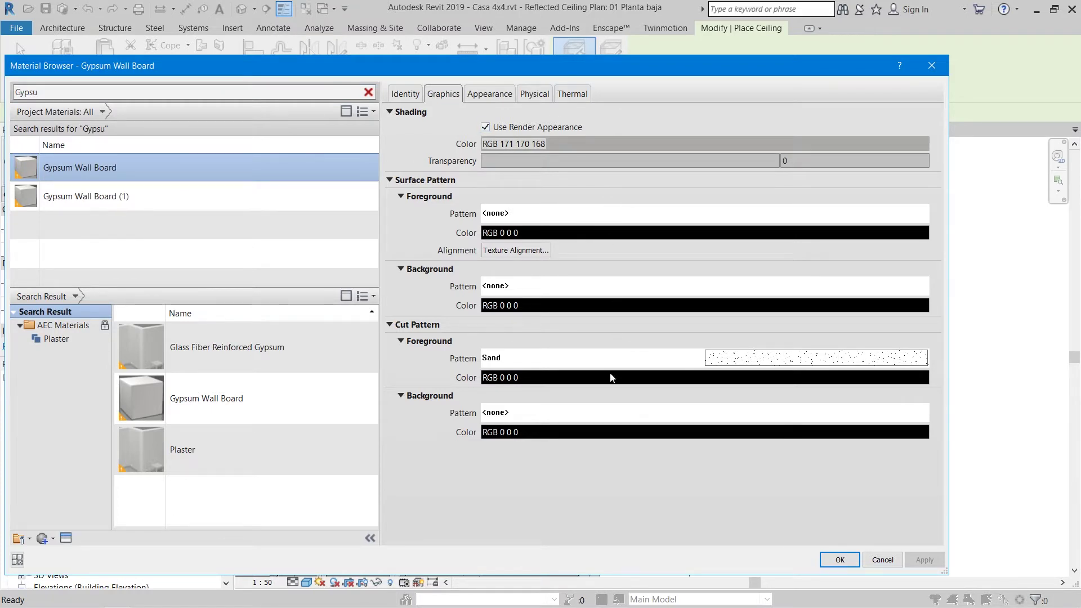
{"action": "left_click", "coordinate": [840, 560]}
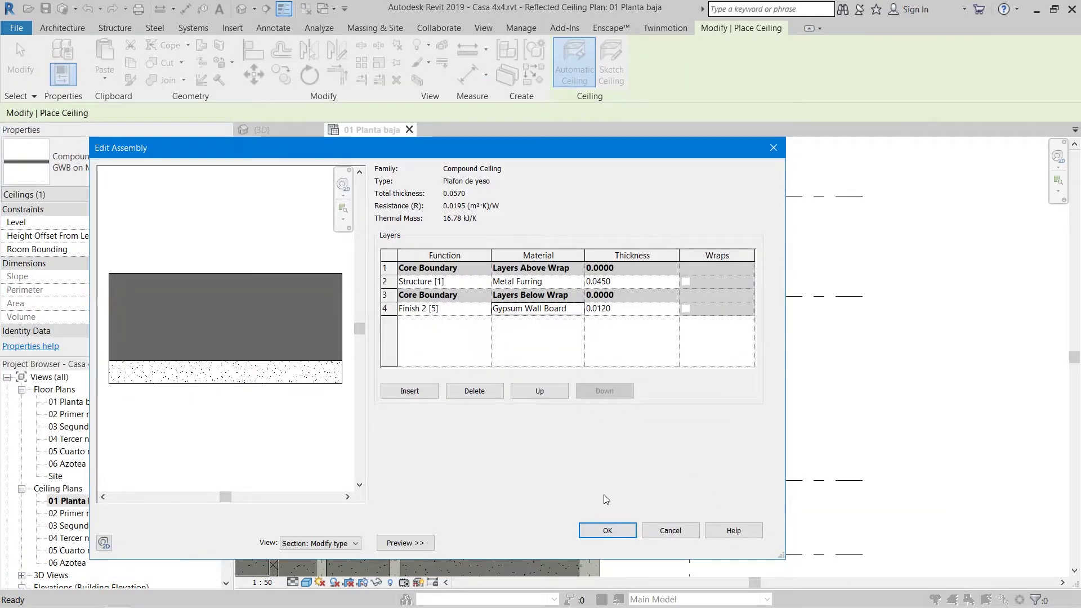
{"action": "left_click", "coordinate": [608, 531]}
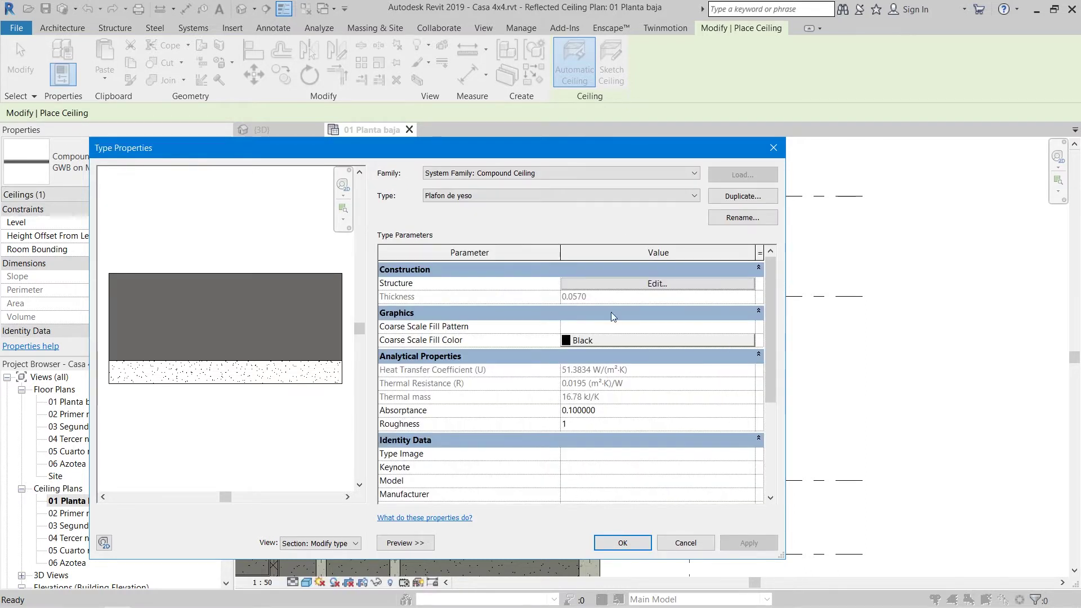
- Recheck the layer assembly of Plafon de yeso and accept it as the ceiling type for placement
{"action": "left_click", "coordinate": [624, 283]}
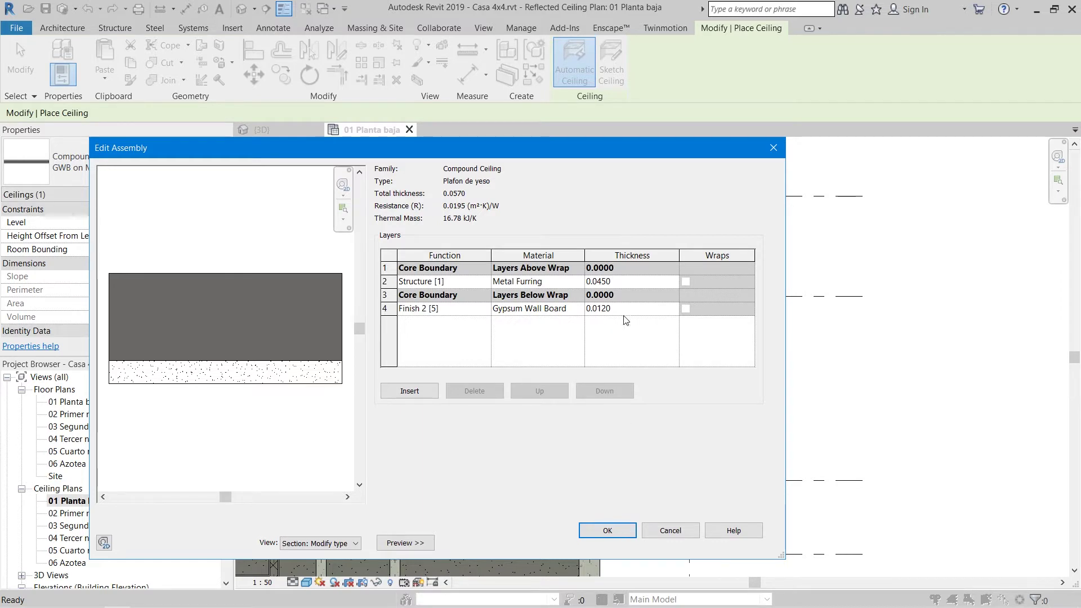
{"action": "left_click", "coordinate": [609, 532]}
{"action": "left_click", "coordinate": [621, 542]}
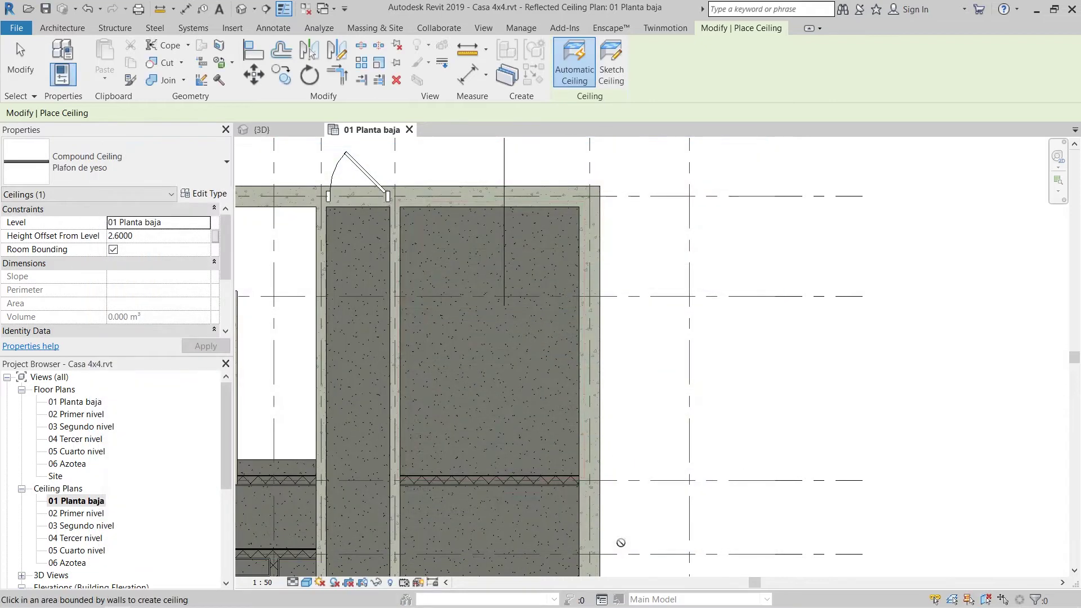
- Place an automatic Plafon de yeso ceiling in the large upper-right room of the plan at a height offset of 2.6
{"action": "scroll", "coordinate": [501, 355], "scroll_direction": "down", "scroll_amount": 1}
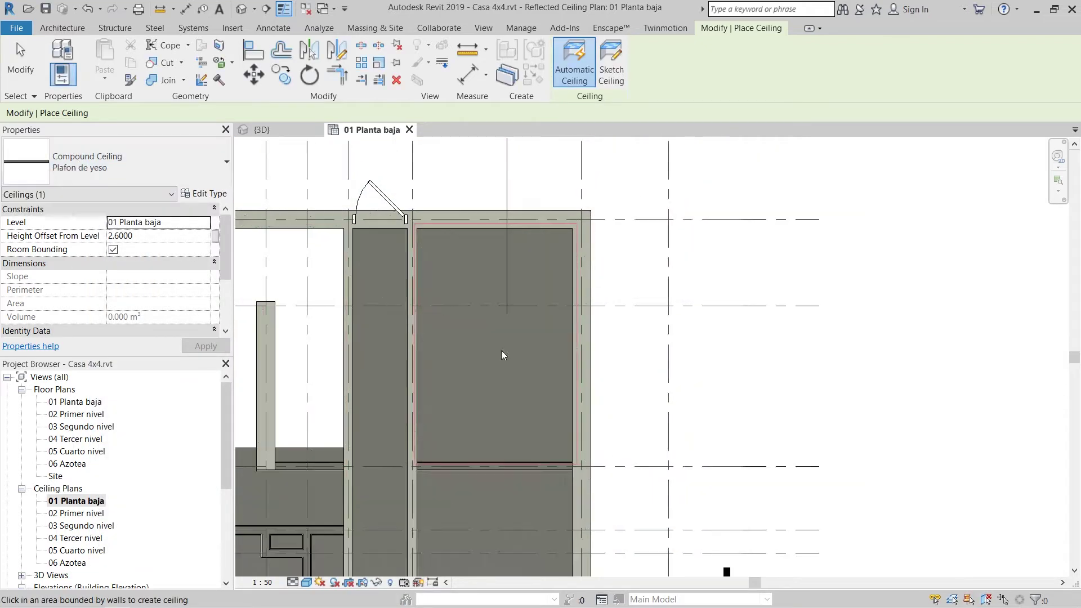
{"action": "middle_click_drag", "start_coordinate": [501, 354], "coordinate": [688, 263]}
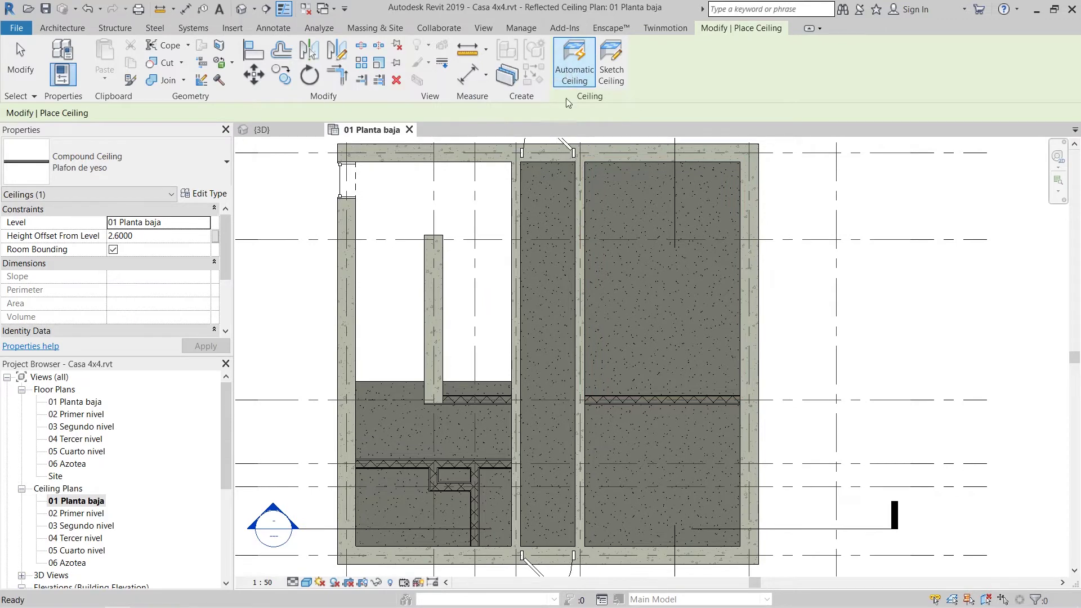
{"action": "middle_click_drag", "start_coordinate": [693, 322], "coordinate": [673, 331]}
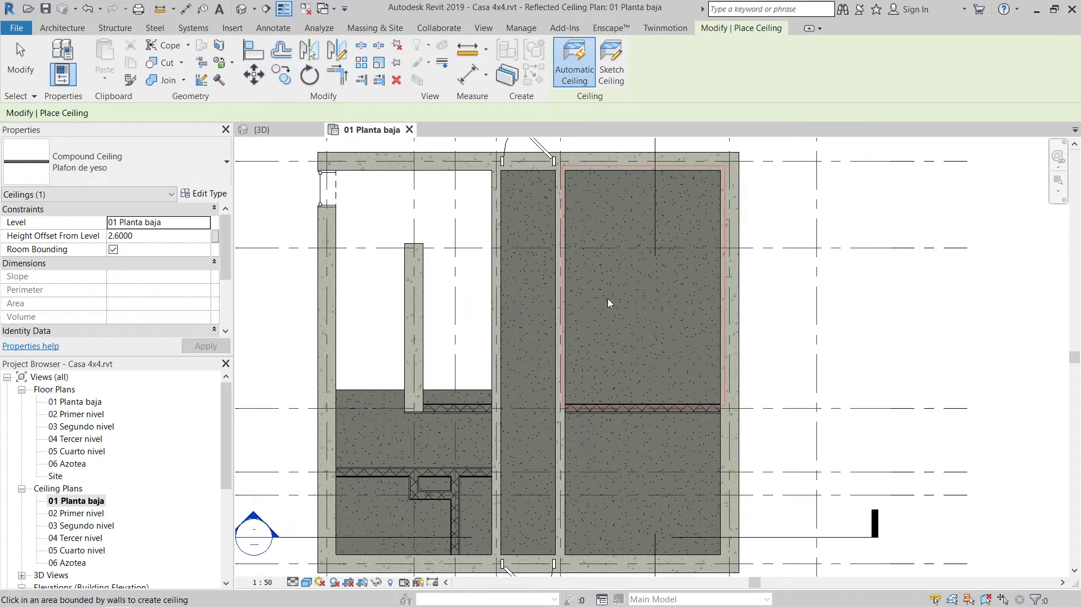
{"action": "left_click", "coordinate": [152, 236]}
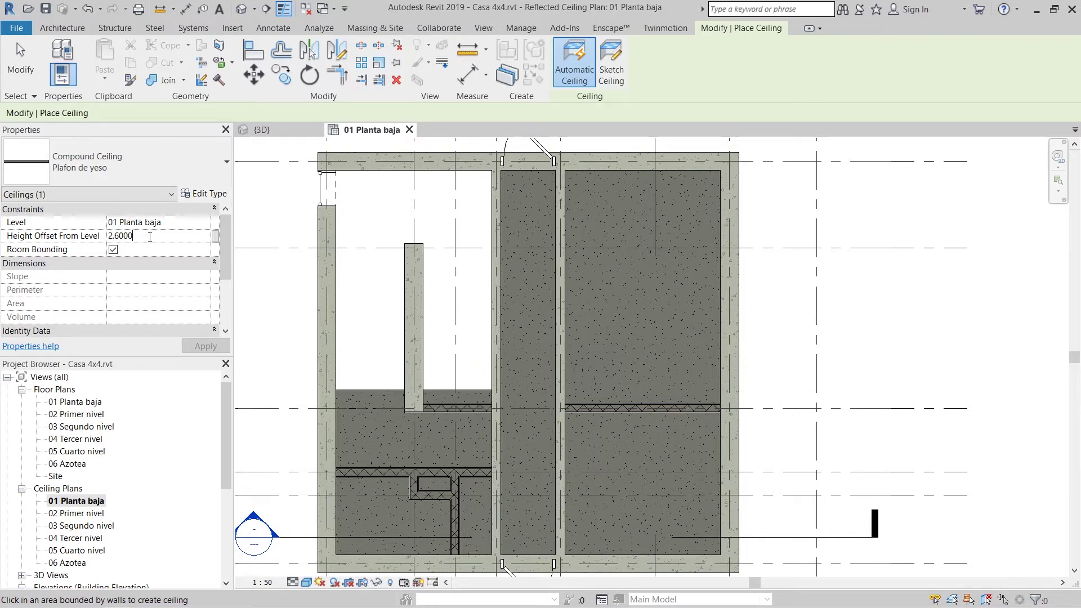
{"action": "left_click", "coordinate": [631, 294]}
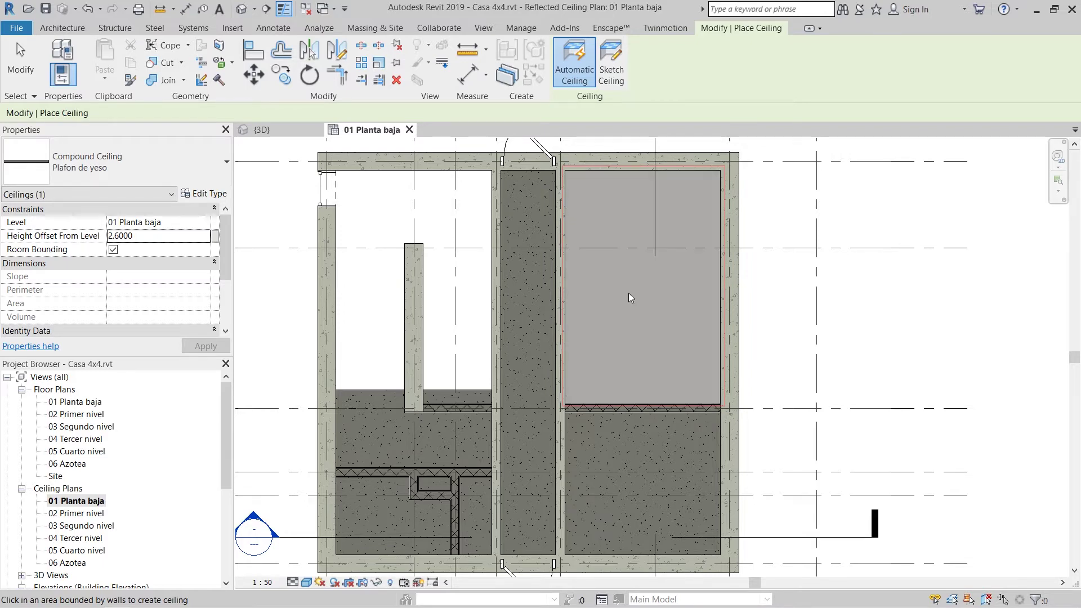
- Set the height offset from level to 2.7 and place a Plafon de yeso ceiling in the central corridor
{"action": "left_click", "coordinate": [156, 236]}
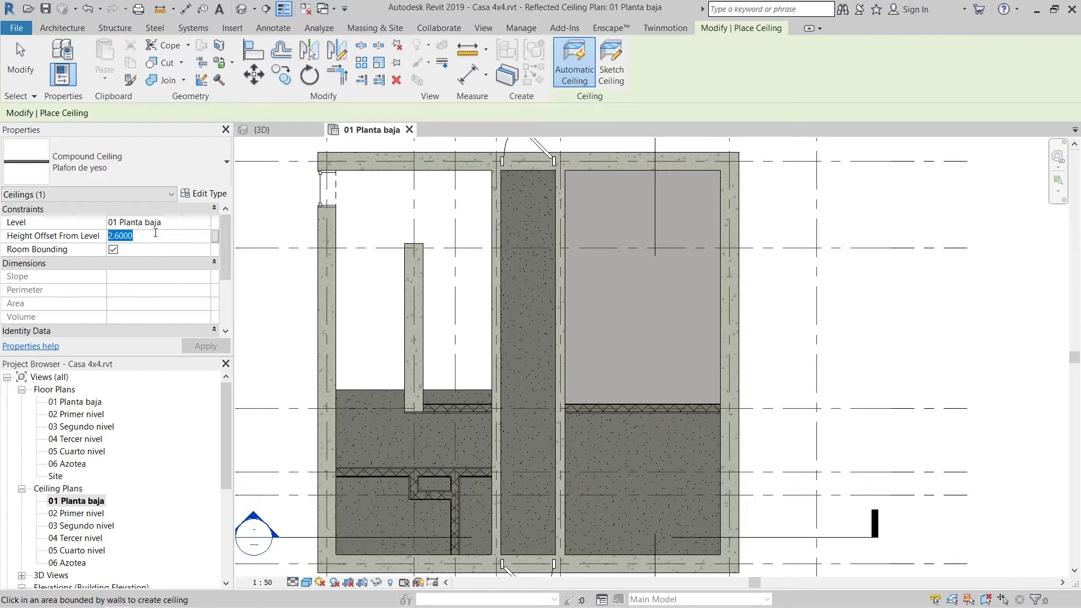
{"action": "type", "text": "2."}
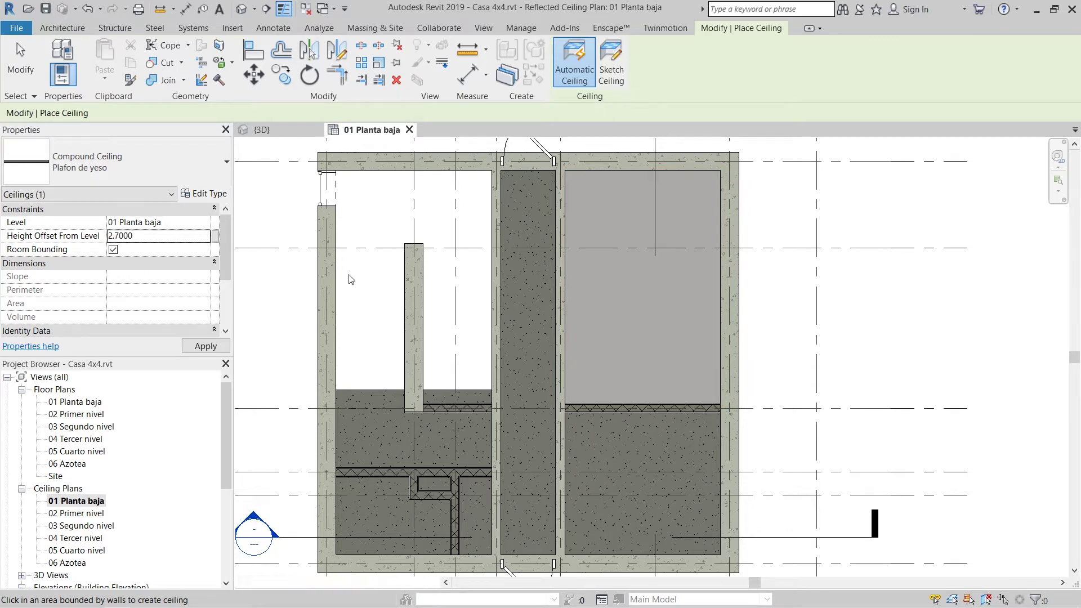
{"action": "left_click", "coordinate": [525, 320]}
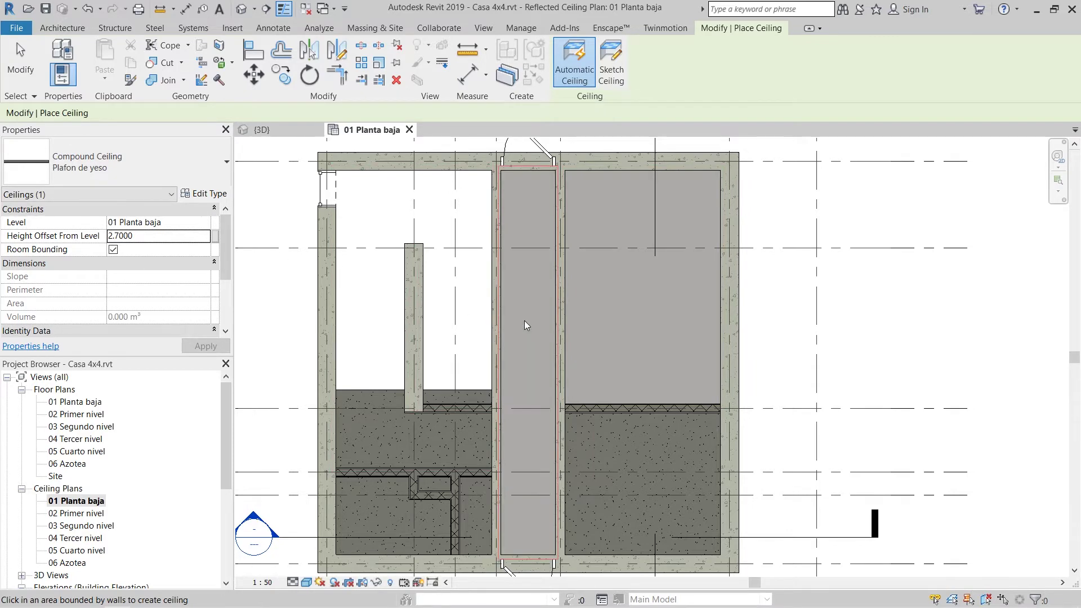
- Place Plafon de yeso ceilings at a height offset of 2.6 in the two small lower-left rooms, and finish placing ceilings
{"action": "mouse_move", "coordinate": [639, 468]}
{"action": "middle_mouse_down"}
{"action": "mouse_move", "coordinate": [607, 455]}
{"action": "mouse_move", "coordinate": [633, 470]}
{"action": "middle_mouse_up"}
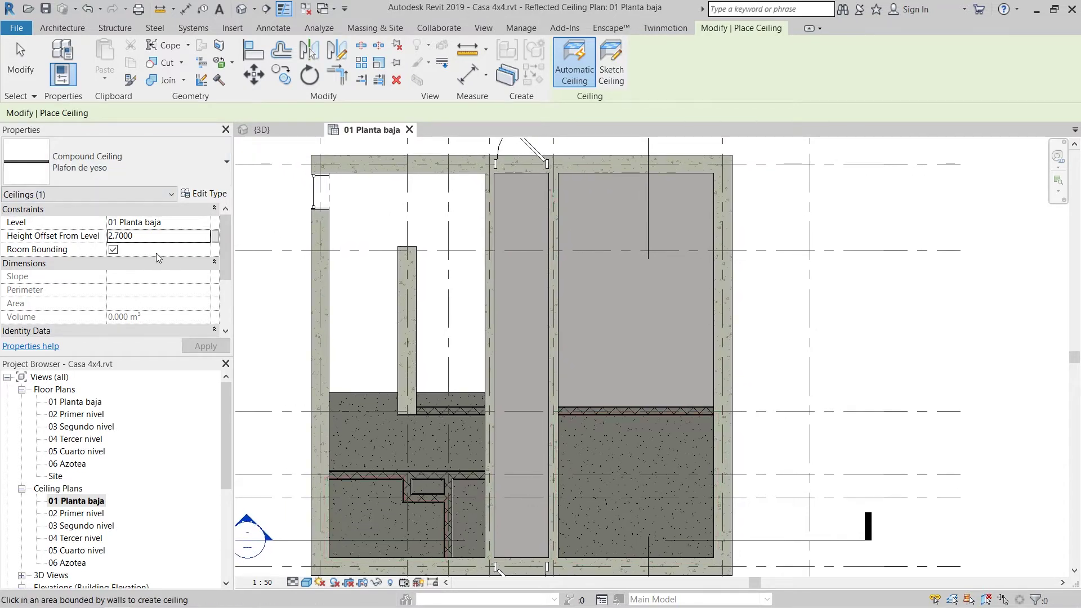
{"action": "left_click", "coordinate": [156, 237]}
{"action": "type", "text": "2"}
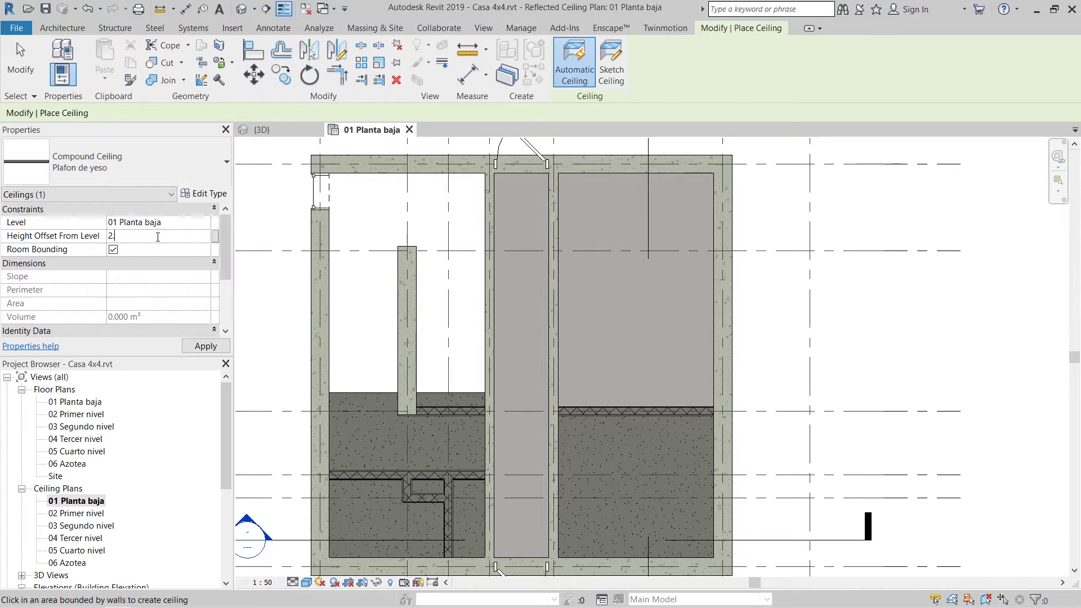
{"action": "type", "text": ".6"}
{"action": "left_click", "coordinate": [363, 525]}
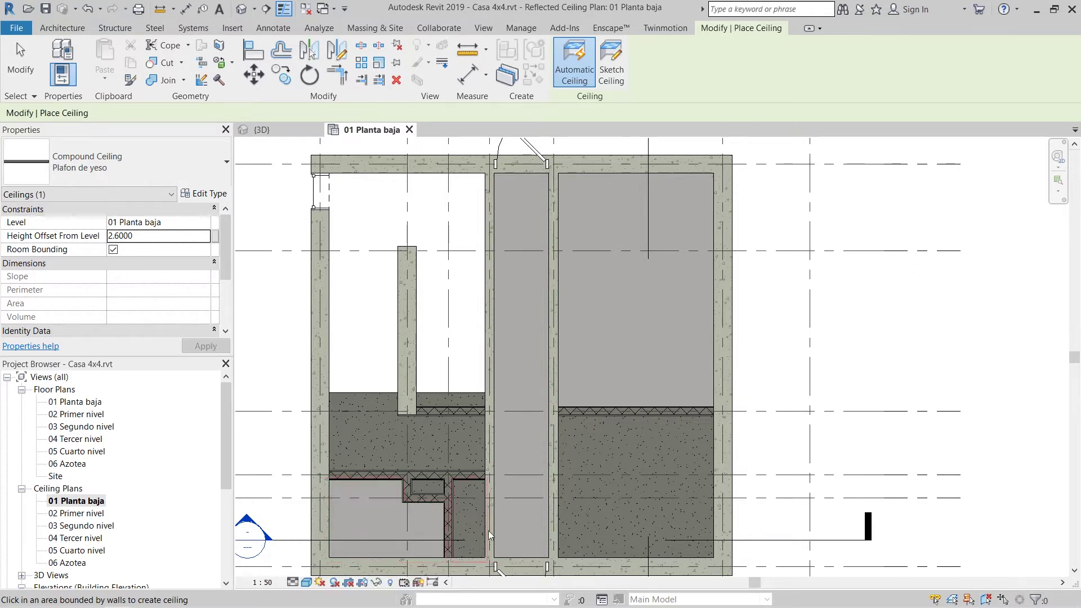
{"action": "left_click", "coordinate": [468, 515]}
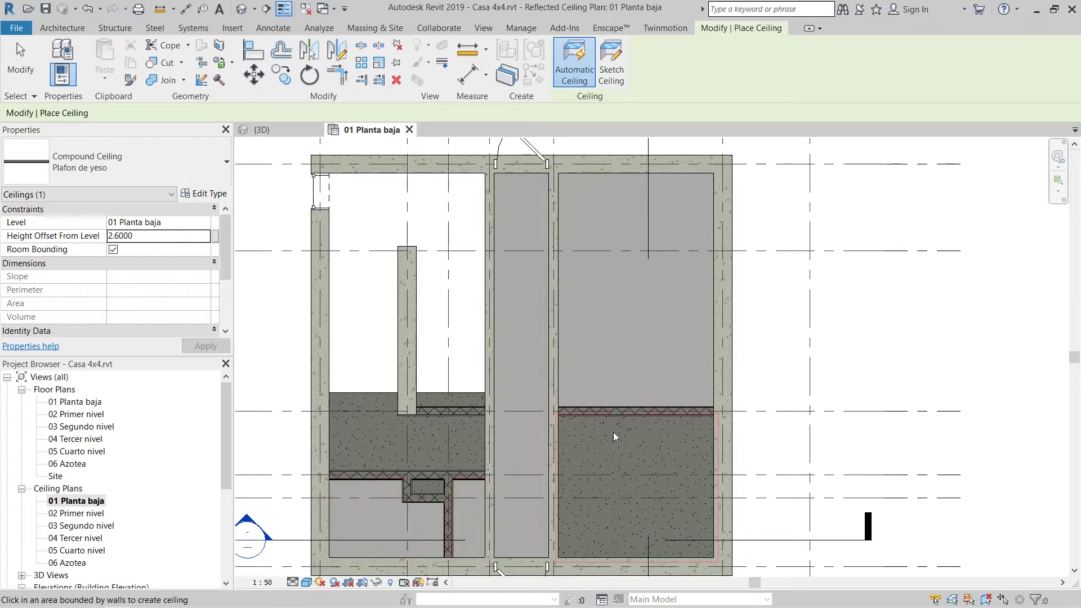
{"action": "middle_click_drag", "start_coordinate": [663, 484], "coordinate": [654, 461]}
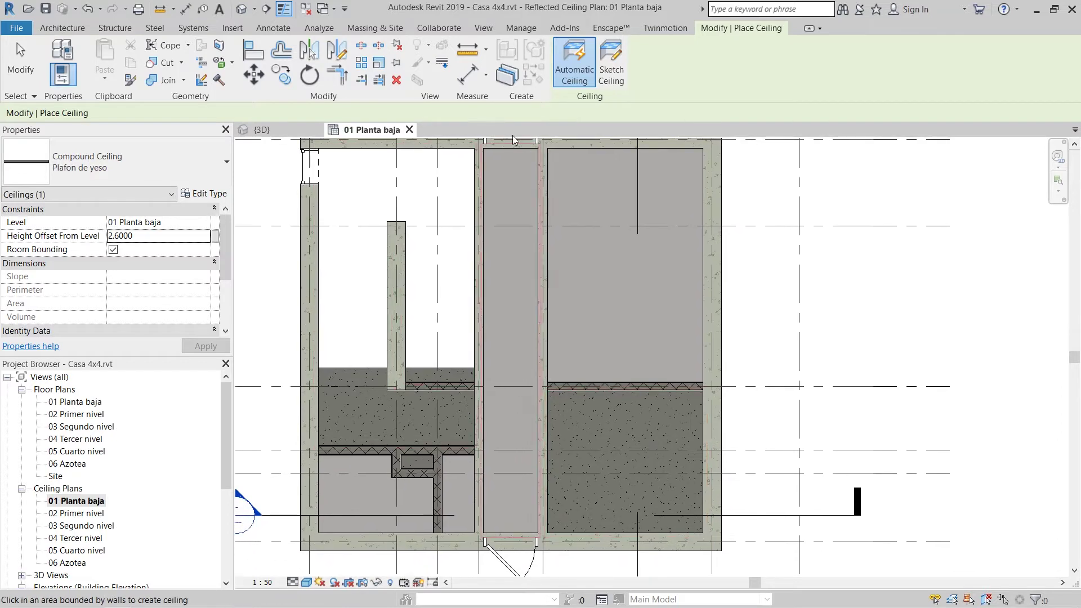
{"action": "left_click", "coordinate": [20, 62]}
- Open the Section 2 view from its marker near grid F and examine the ground-floor ceilings below 02 Primer nivel
{"action": "scroll", "coordinate": [325, 479], "scroll_direction": "down", "scroll_amount": 3}
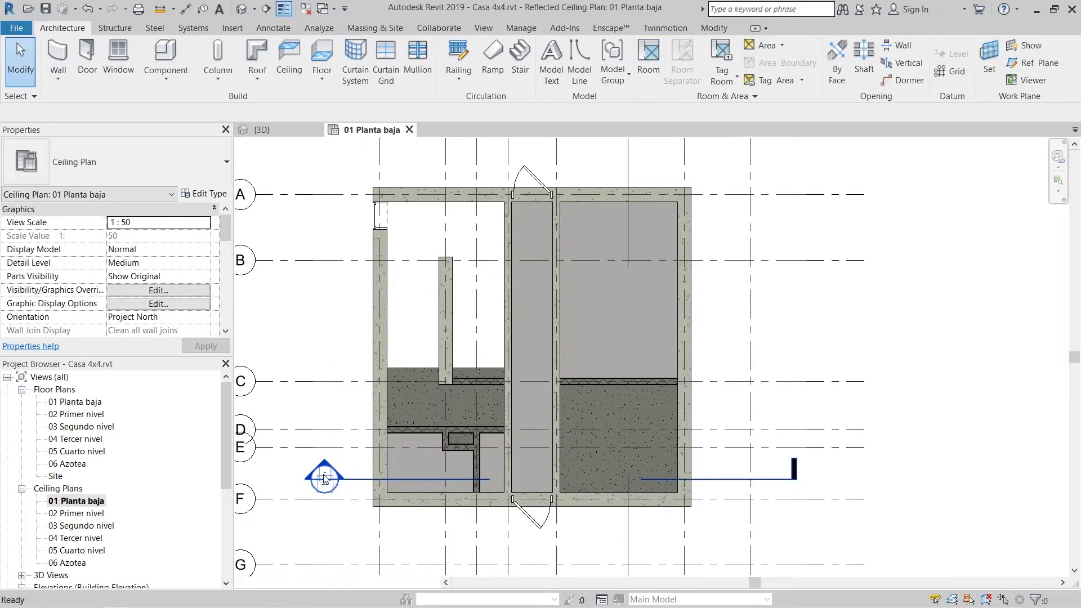
{"action": "double_click", "coordinate": [325, 479]}
{"action": "scroll", "coordinate": [338, 472], "scroll_direction": "up", "scroll_amount": 6}
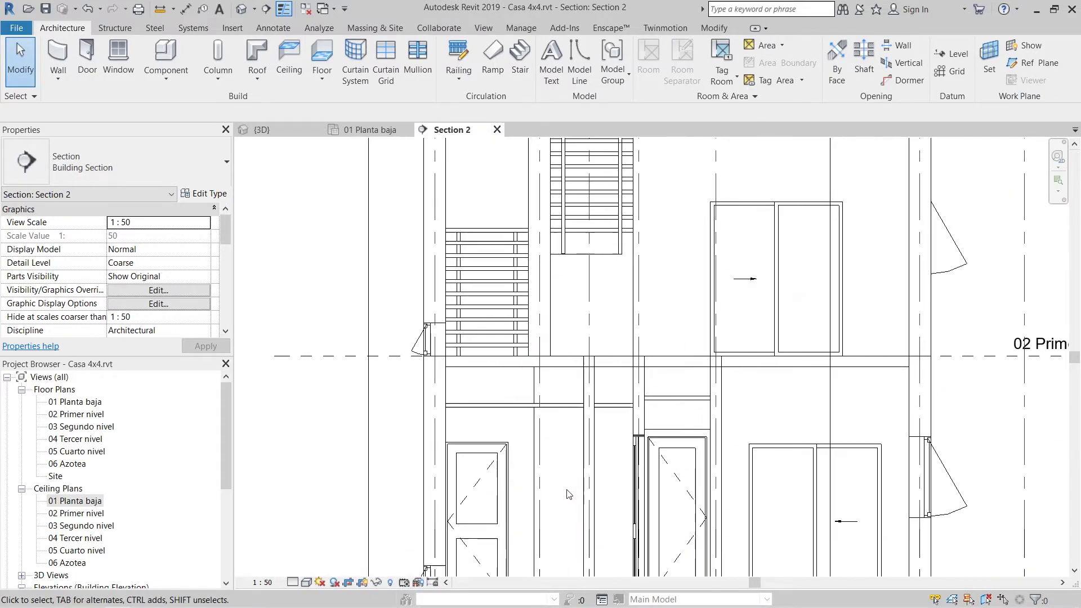
- Set the Section 2 view to Medium detail level and Shaded visual style
{"action": "left_click", "coordinate": [292, 583]}
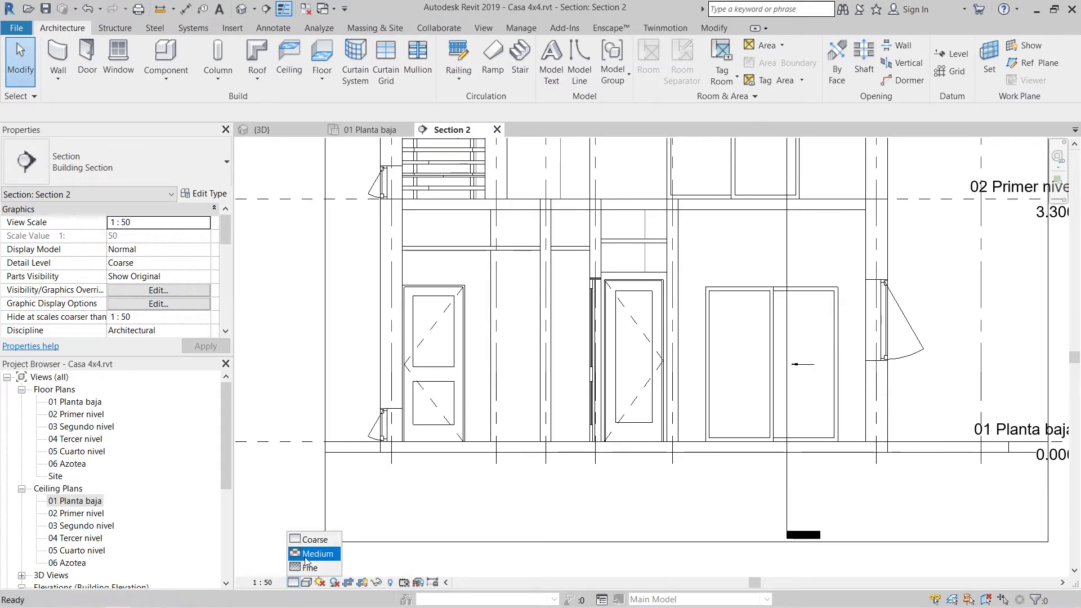
{"action": "left_click", "coordinate": [311, 554]}
{"action": "left_click", "coordinate": [306, 583]}
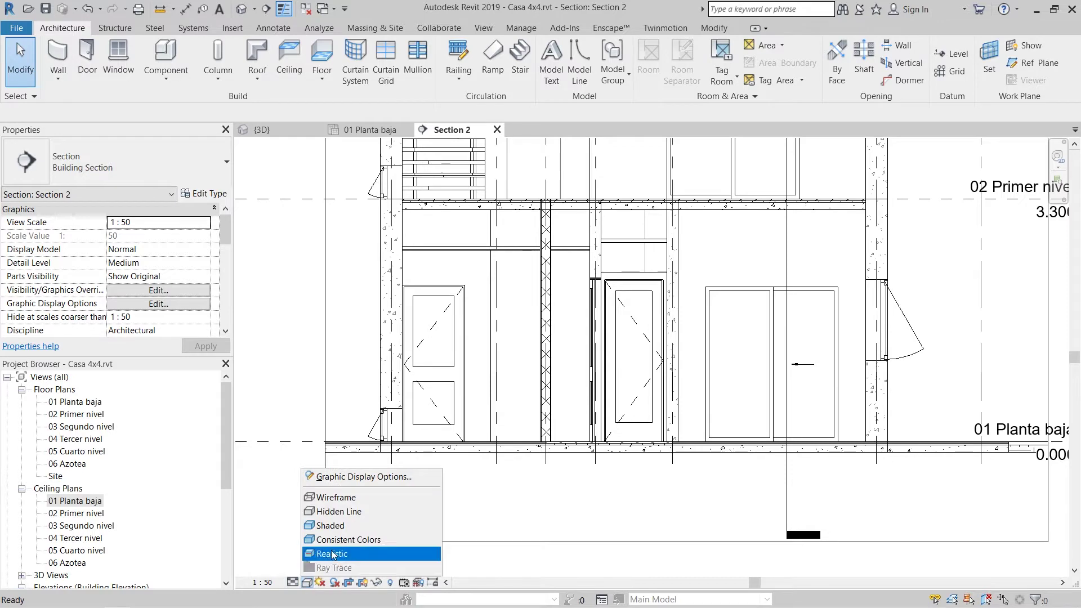
{"action": "left_click", "coordinate": [332, 525]}
{"action": "scroll", "coordinate": [472, 356], "scroll_direction": "down", "scroll_amount": 2}
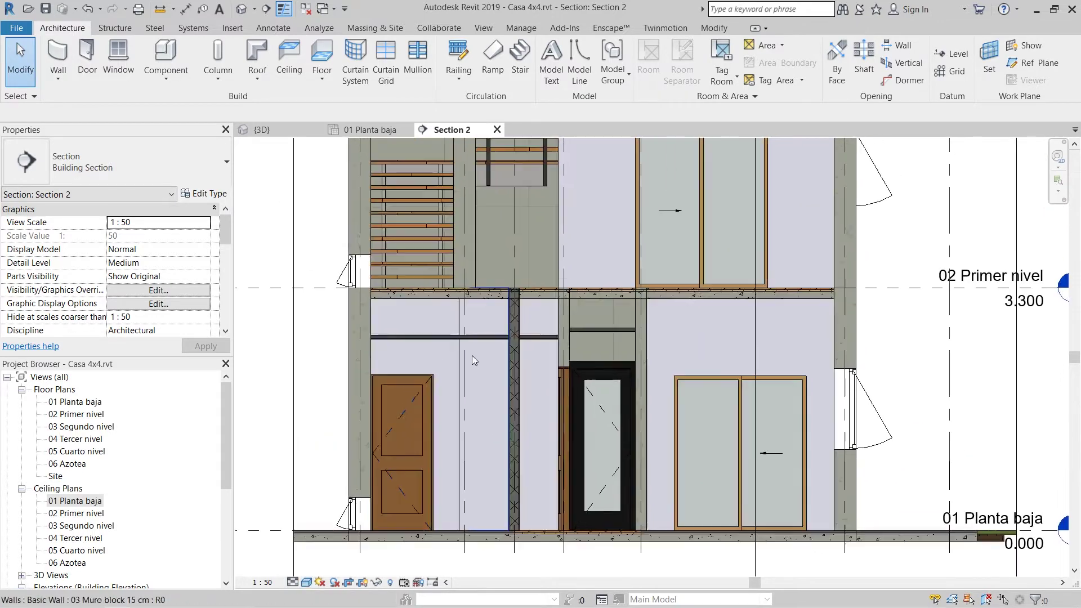
- Inspect the height offsets of the two ceilings beside the block wall and the corridor ceiling in Section 2
{"action": "scroll", "coordinate": [453, 358], "scroll_direction": "up", "scroll_amount": 6}
{"action": "scroll", "coordinate": [453, 358], "scroll_direction": "down", "scroll_amount": 3}
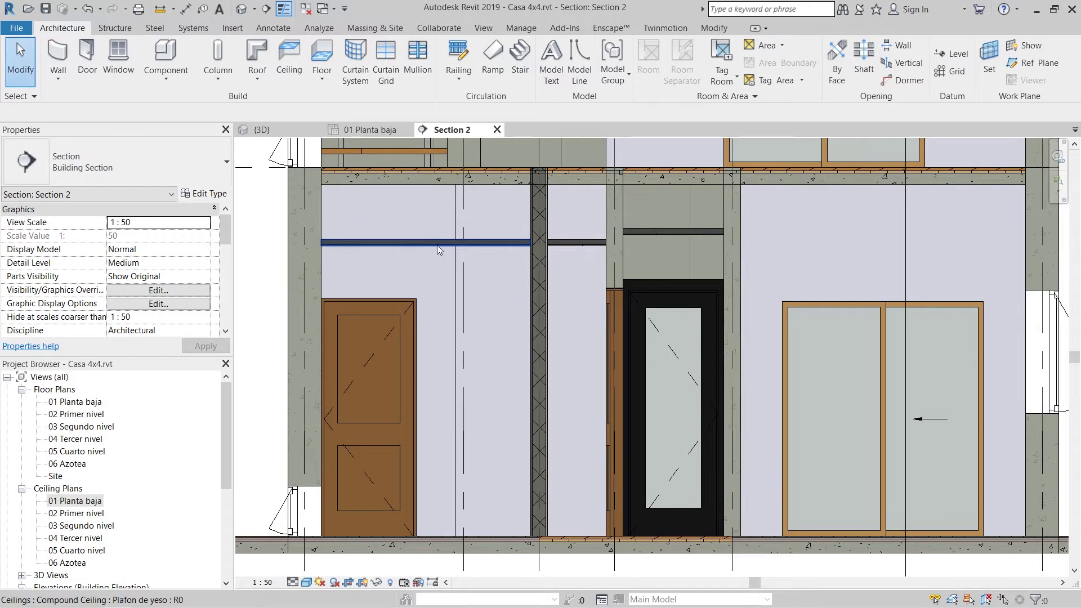
{"action": "left_click", "coordinate": [437, 245]}
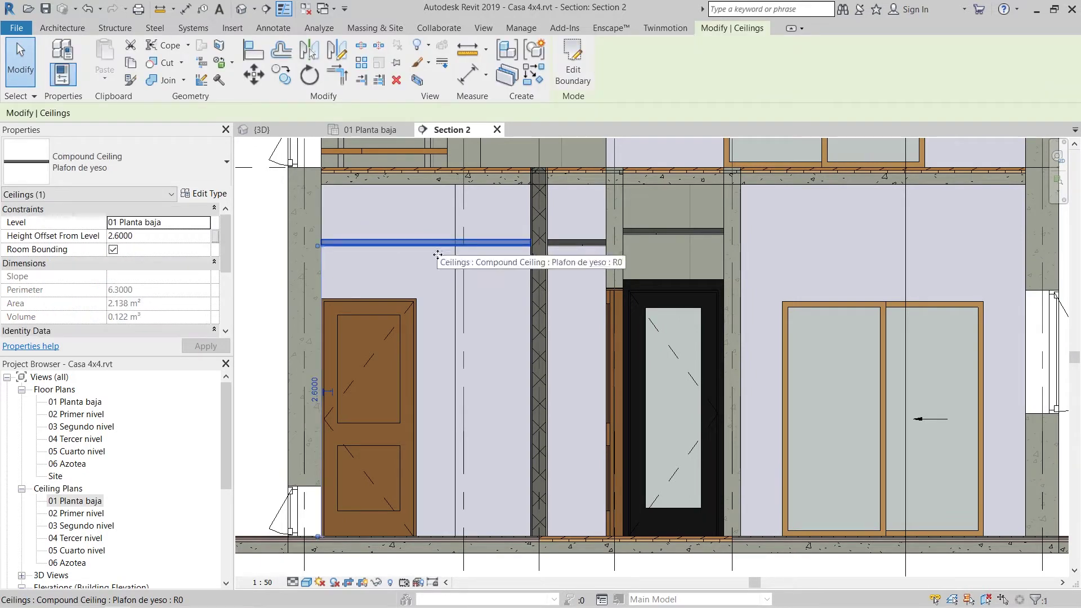
{"action": "left_click", "coordinate": [563, 246]}
{"action": "scroll", "coordinate": [562, 281], "scroll_direction": "up", "scroll_amount": 3}
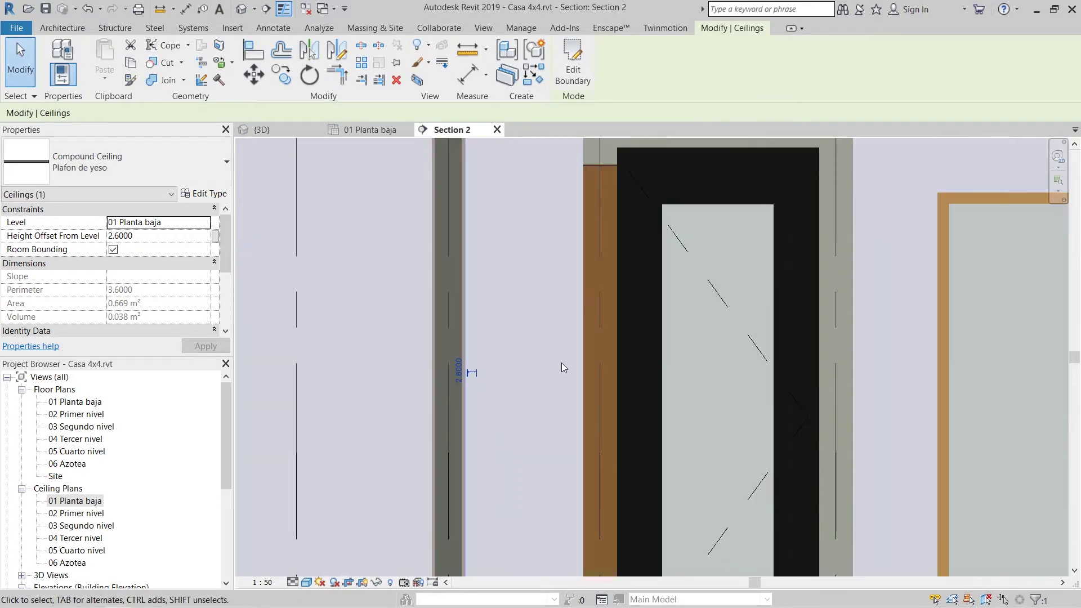
{"action": "scroll", "coordinate": [556, 376], "scroll_direction": "down", "scroll_amount": 2}
{"action": "left_click", "coordinate": [524, 285]}
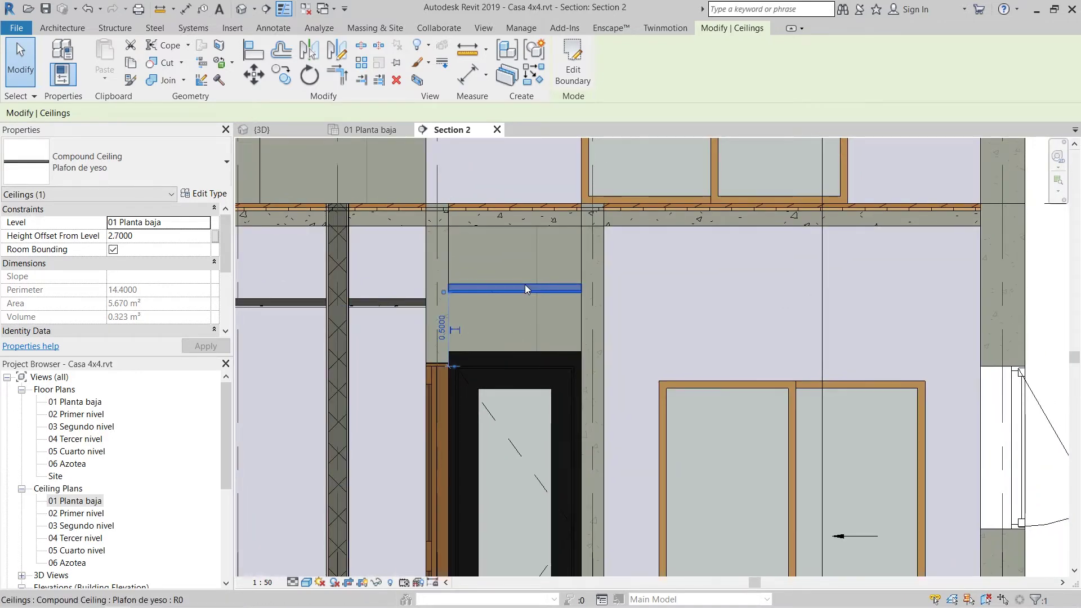
{"action": "scroll", "coordinate": [603, 309], "scroll_direction": "down", "scroll_amount": 2}
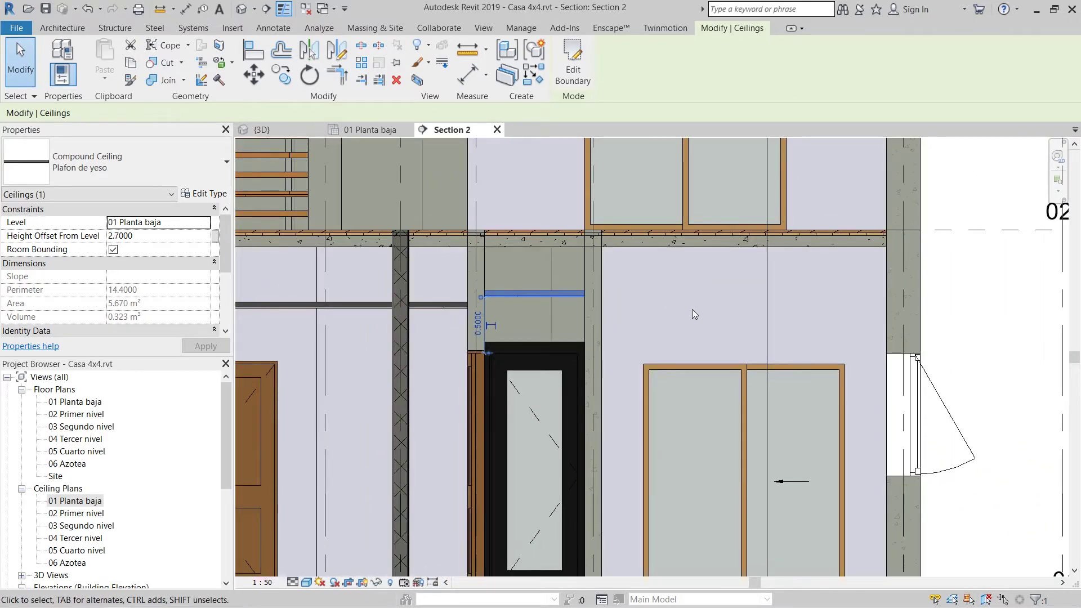
{"action": "scroll", "coordinate": [692, 310], "scroll_direction": "down", "scroll_amount": 3}
- Open the 01 Planta baja ceiling plan and clear the selection
{"action": "left_click", "coordinate": [83, 404]}
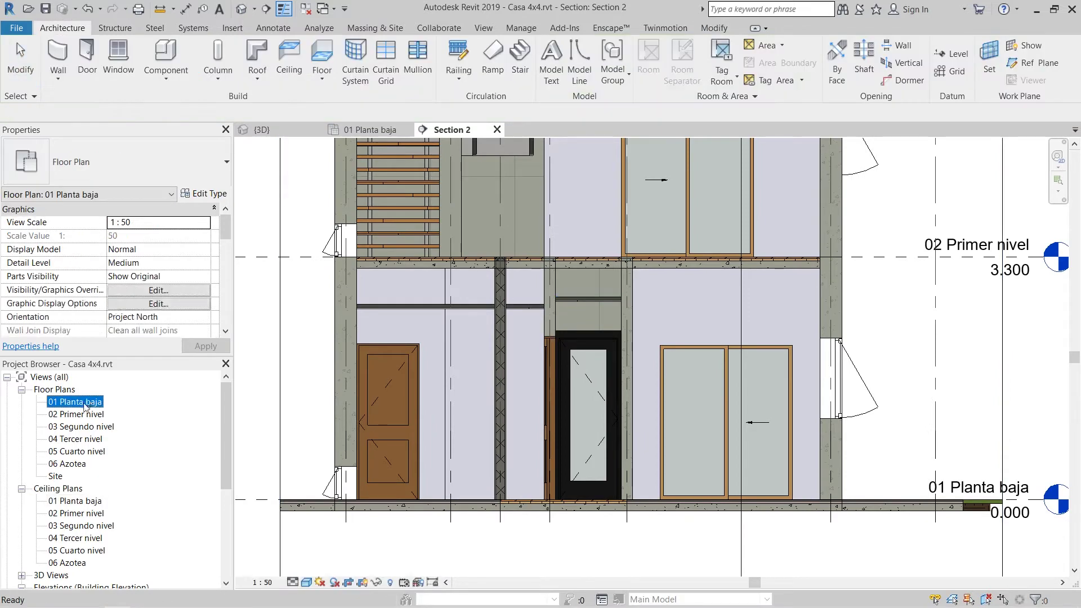
{"action": "left_click", "coordinate": [85, 501]}
{"action": "double_click", "coordinate": [81, 503]}
{"action": "left_click", "coordinate": [511, 448]}
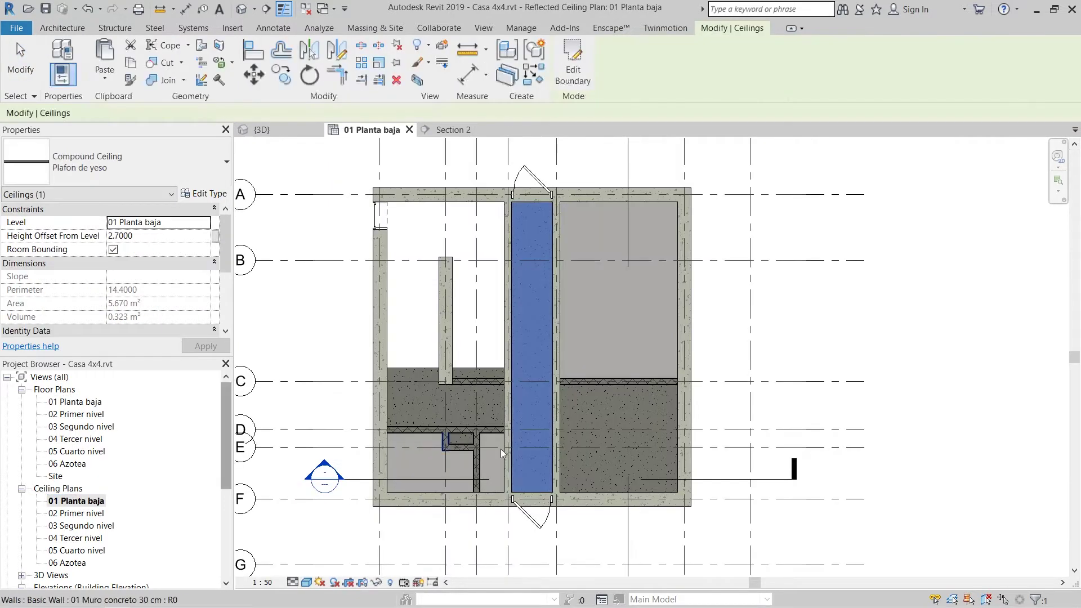
{"action": "middle_click_drag", "start_coordinate": [663, 489], "coordinate": [643, 526]}
{"action": "left_click", "coordinate": [845, 370]}
- Examine the ceiling plan's rooms, focusing on the lower-right room that has no ceiling
{"action": "middle_click_drag", "start_coordinate": [710, 430], "coordinate": [739, 437]}
{"action": "scroll", "coordinate": [615, 443], "scroll_direction": "up", "scroll_amount": 3}
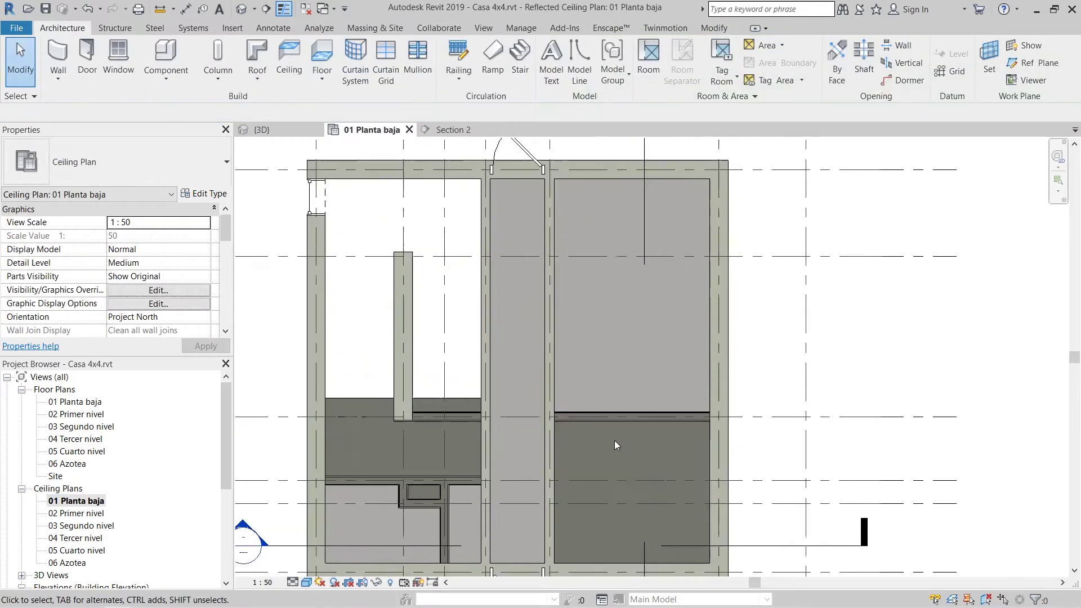
{"action": "middle_click_drag", "start_coordinate": [628, 468], "coordinate": [602, 350]}
{"action": "middle_click_drag", "start_coordinate": [584, 388], "coordinate": [485, 439]}
{"action": "scroll", "coordinate": [545, 412], "scroll_direction": "down", "scroll_amount": 1}
{"action": "middle_click_drag", "start_coordinate": [544, 411], "coordinate": [517, 459]}
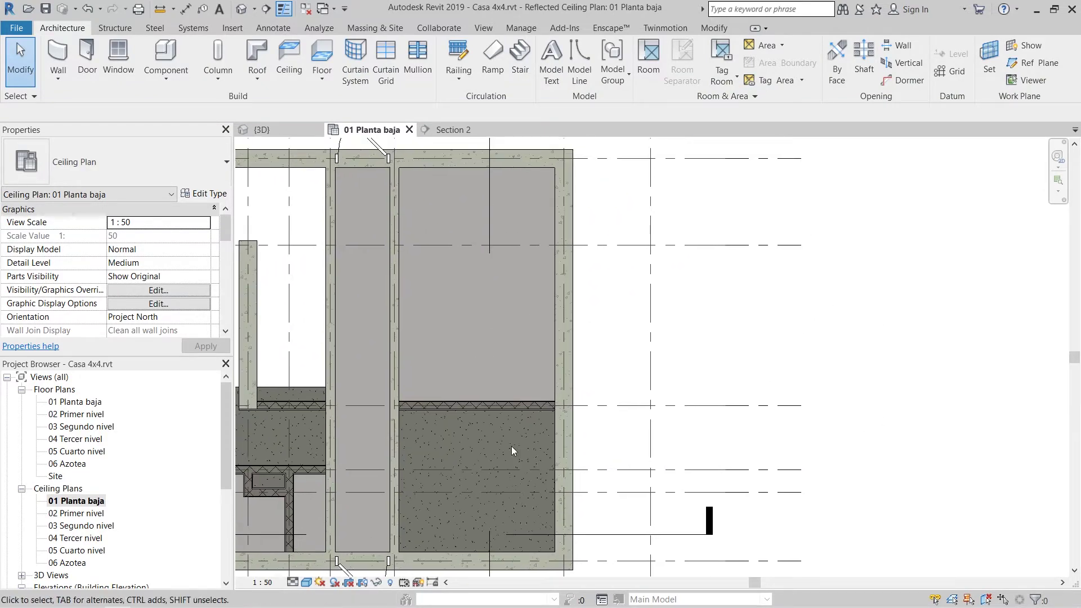
{"action": "middle_click_drag", "start_coordinate": [475, 340], "coordinate": [547, 360]}
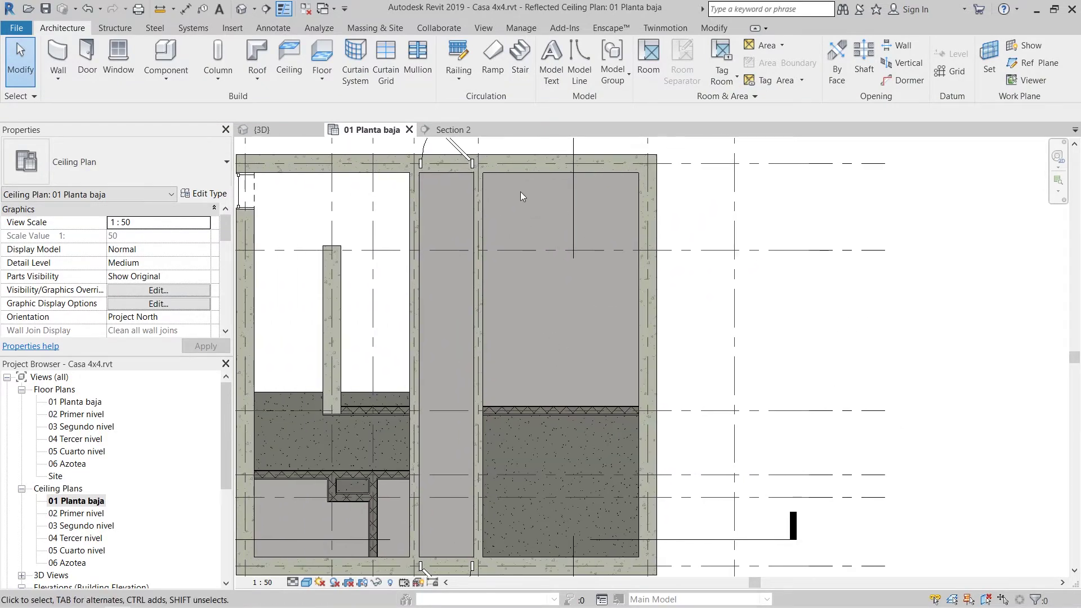
{"action": "middle_click_drag", "start_coordinate": [549, 477], "coordinate": [557, 404]}
{"action": "scroll", "coordinate": [585, 428], "scroll_direction": "up", "scroll_amount": 1}
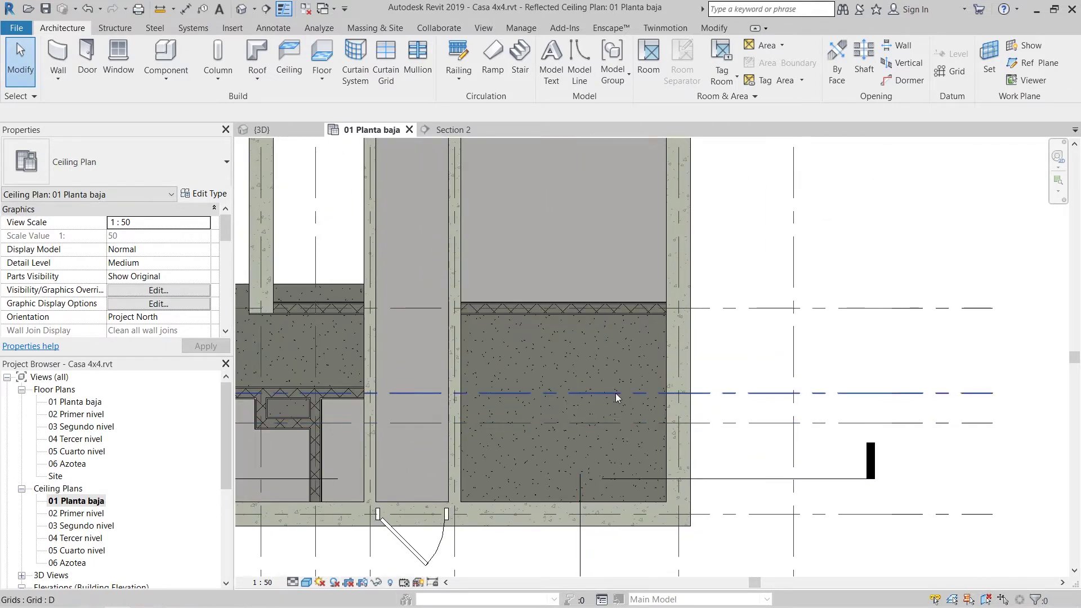
{"action": "middle_click_drag", "start_coordinate": [593, 387], "coordinate": [548, 372]}
{"action": "middle_click_drag", "start_coordinate": [698, 373], "coordinate": [662, 385]}
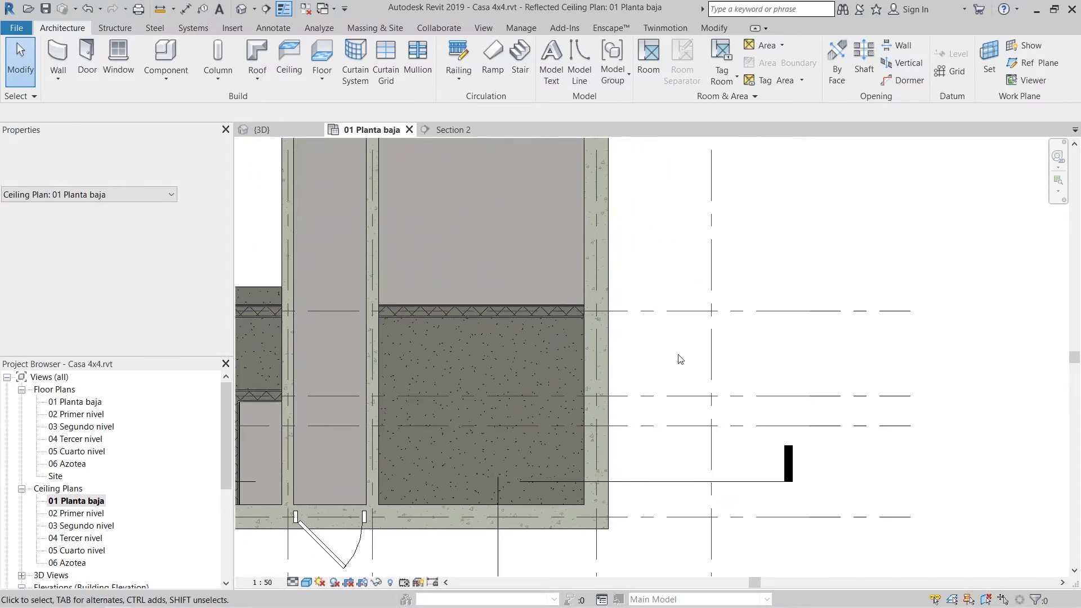
- Start a sketched Plafon de yeso ceiling and draw a rectangular outer boundary along the lower-right room's inner wall faces
{"action": "left_click", "coordinate": [287, 63]}
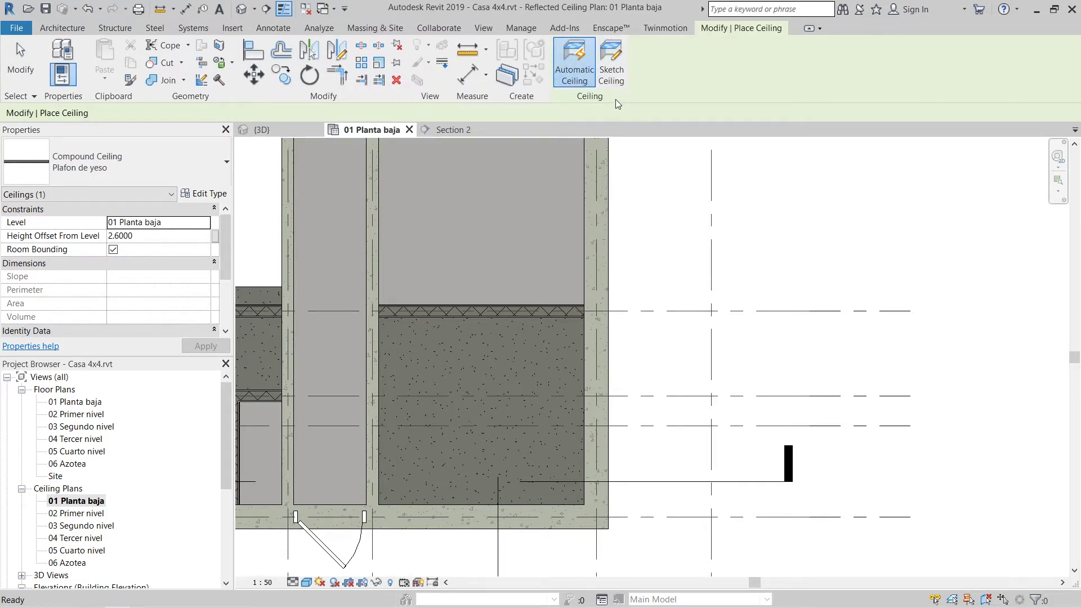
{"action": "left_click", "coordinate": [615, 78]}
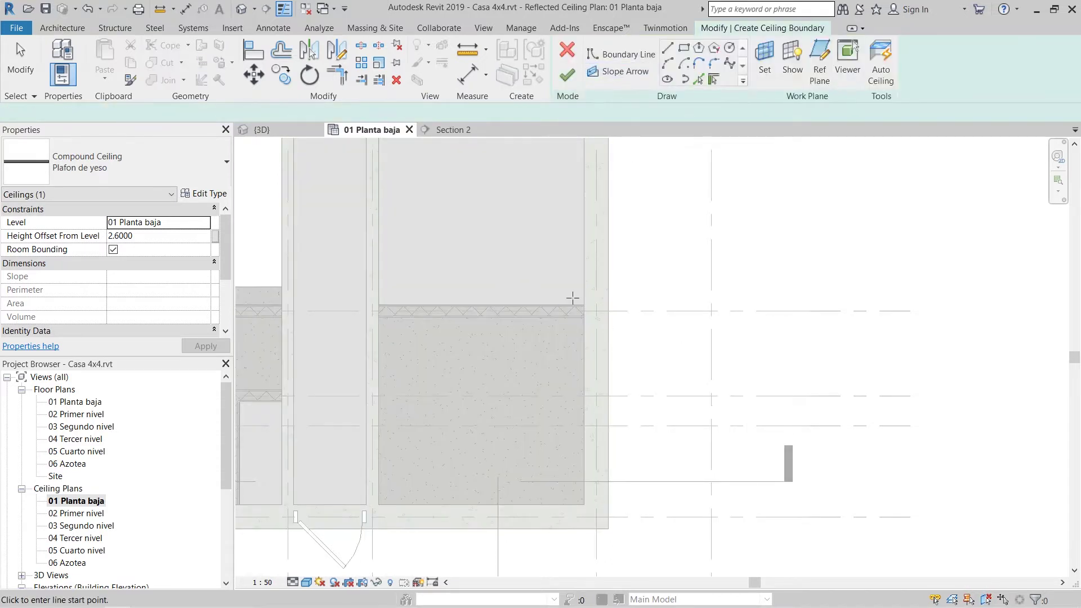
{"action": "mouse_move", "coordinate": [678, 381]}
{"action": "middle_mouse_down"}
{"action": "mouse_move", "coordinate": [705, 318]}
{"action": "mouse_move", "coordinate": [741, 357]}
{"action": "mouse_move", "coordinate": [738, 300]}
{"action": "middle_mouse_up"}
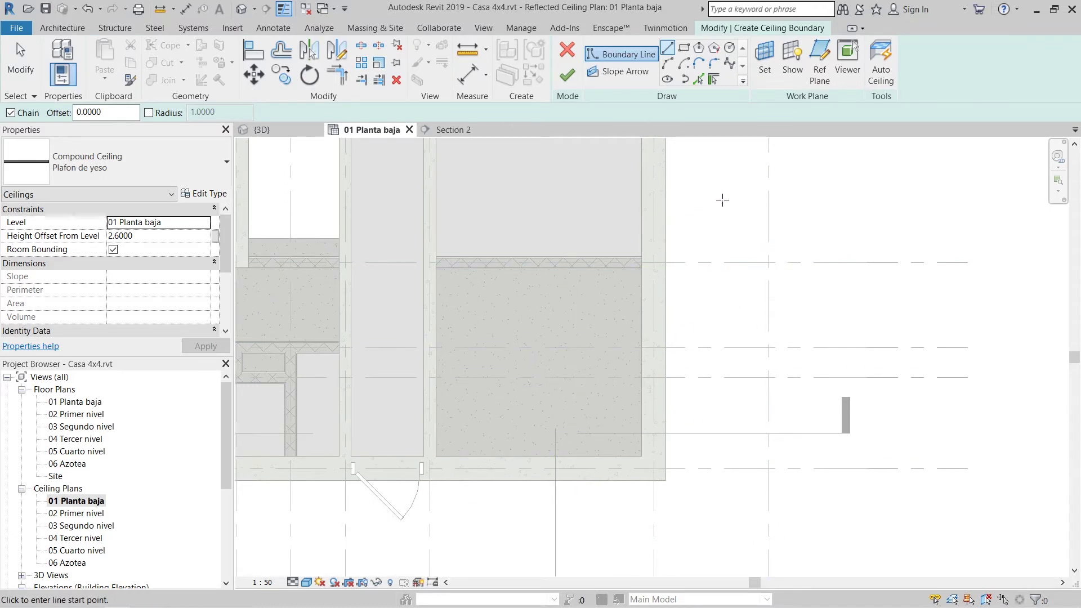
{"action": "left_click", "coordinate": [683, 49]}
{"action": "scroll", "coordinate": [445, 456], "scroll_direction": "up", "scroll_amount": 5}
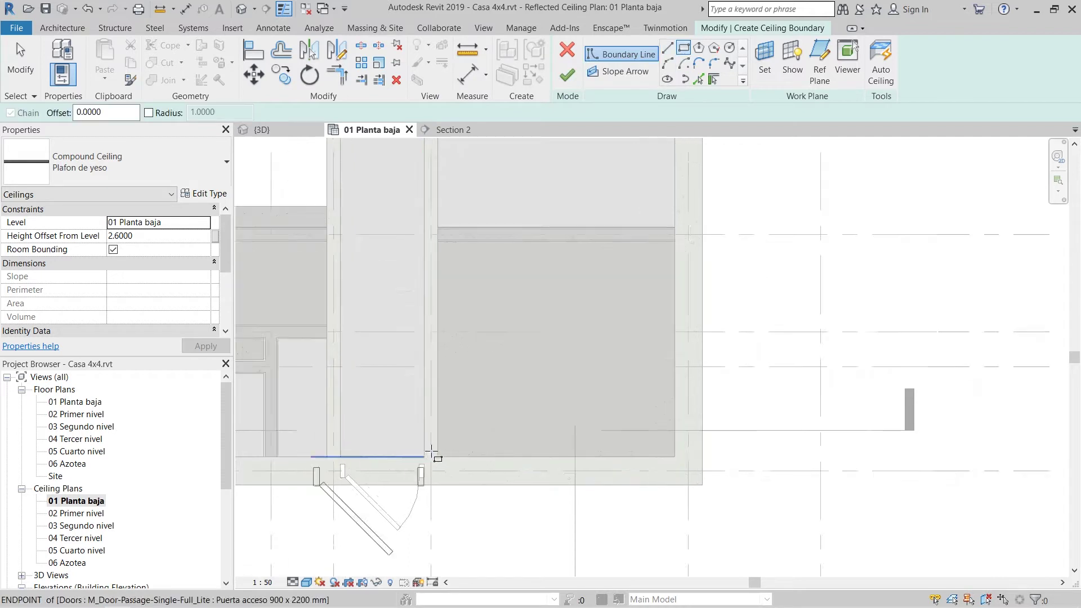
{"action": "middle_click_drag", "start_coordinate": [449, 435], "coordinate": [411, 449]}
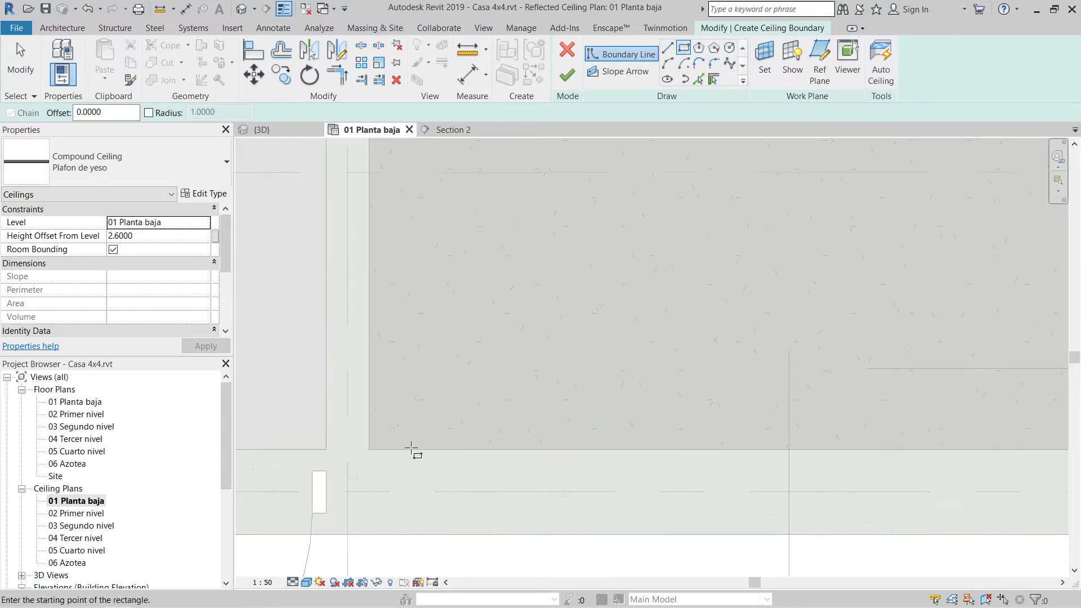
{"action": "left_click", "coordinate": [371, 450]}
{"action": "scroll", "coordinate": [437, 458], "scroll_direction": "down", "scroll_amount": 4}
{"action": "middle_click_drag", "start_coordinate": [661, 289], "coordinate": [618, 353]}
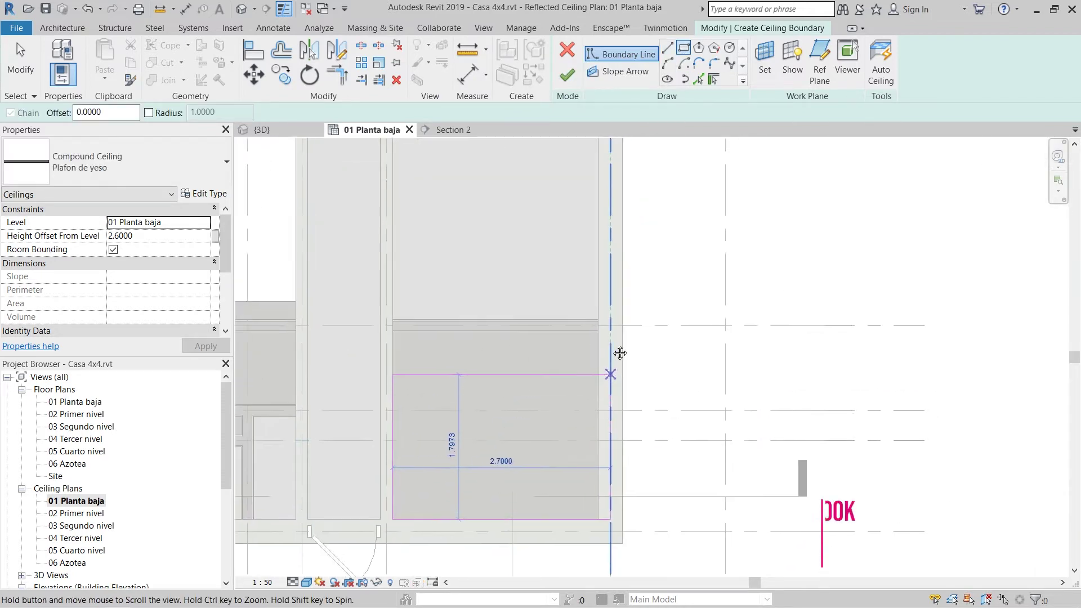
{"action": "scroll", "coordinate": [615, 327], "scroll_direction": "up", "scroll_amount": 3}
{"action": "scroll", "coordinate": [587, 358], "scroll_direction": "up", "scroll_amount": 3}
{"action": "scroll", "coordinate": [630, 307], "scroll_direction": "up", "scroll_amount": 2}
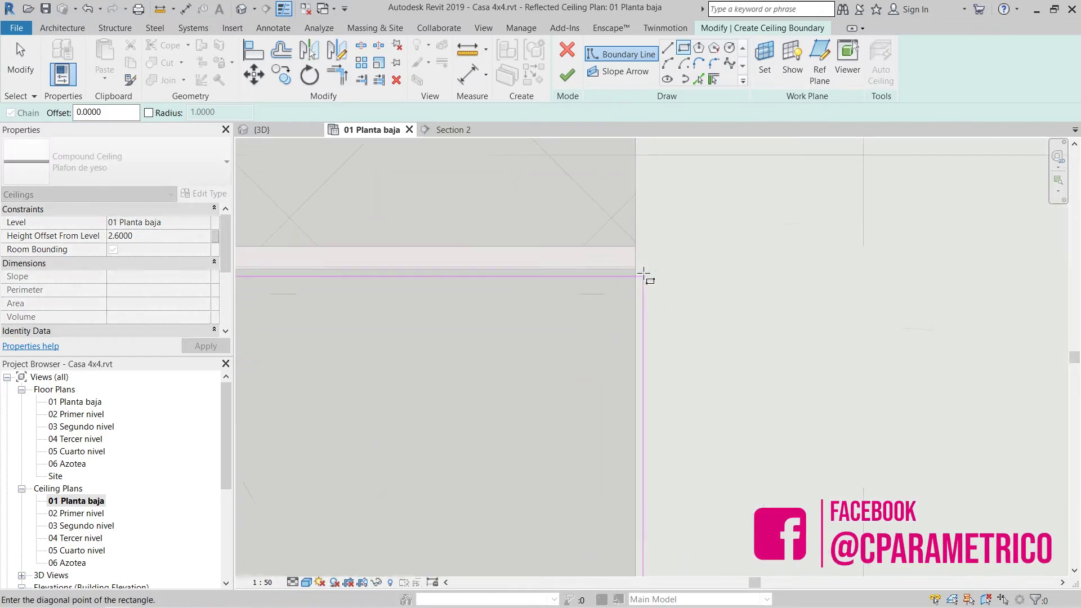
{"action": "scroll", "coordinate": [644, 277], "scroll_direction": "up", "scroll_amount": 3}
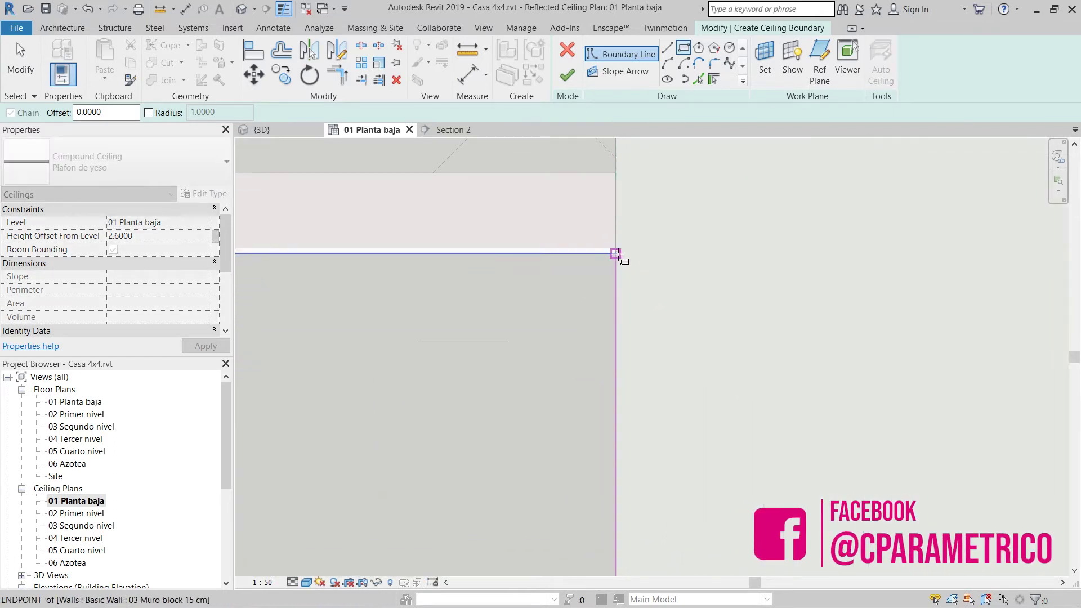
{"action": "left_click", "coordinate": [619, 254]}
{"action": "scroll", "coordinate": [628, 359], "scroll_direction": "down", "scroll_amount": 3}
{"action": "scroll", "coordinate": [624, 355], "scroll_direction": "down", "scroll_amount": 6}
{"action": "middle_click_drag", "start_coordinate": [541, 391], "coordinate": [600, 376]}
{"action": "scroll", "coordinate": [582, 345], "scroll_direction": "down", "scroll_amount": 1}
{"action": "middle_click_drag", "start_coordinate": [577, 332], "coordinate": [601, 337]}
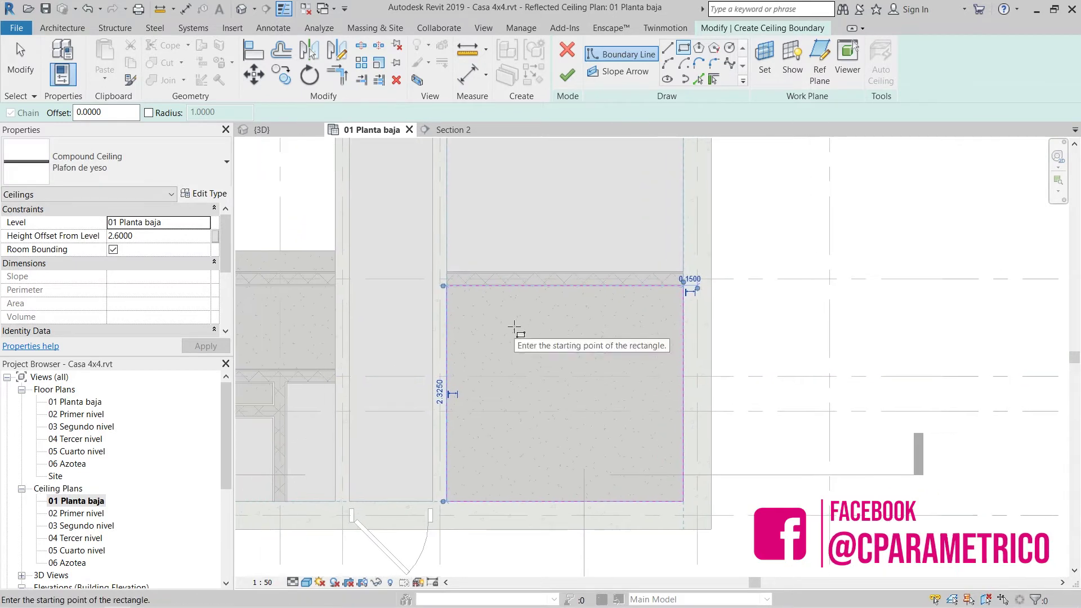
- Set the boundary rectangle's offset to 0.3 and start the inner rectangle at the lower-left corner of the room's ceiling boundary
{"action": "key", "text": "BackSpace"}
{"action": "left_click_drag", "start_coordinate": [124, 113], "coordinate": [48, 109]}
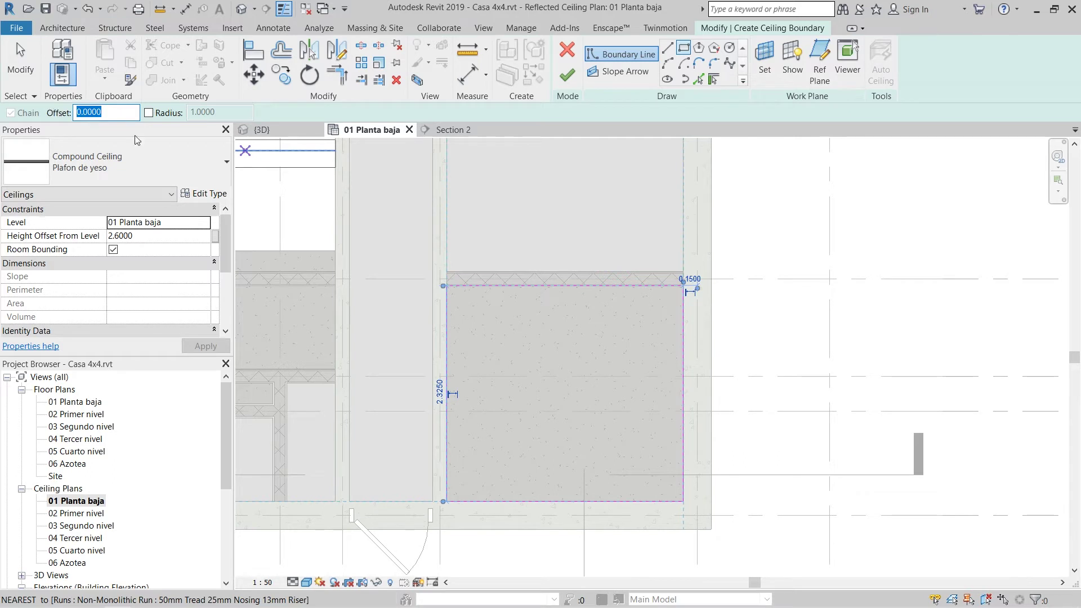
{"action": "middle_click_drag", "start_coordinate": [550, 387], "coordinate": [501, 365]}
{"action": "scroll", "coordinate": [411, 466], "scroll_direction": "up", "scroll_amount": 3}
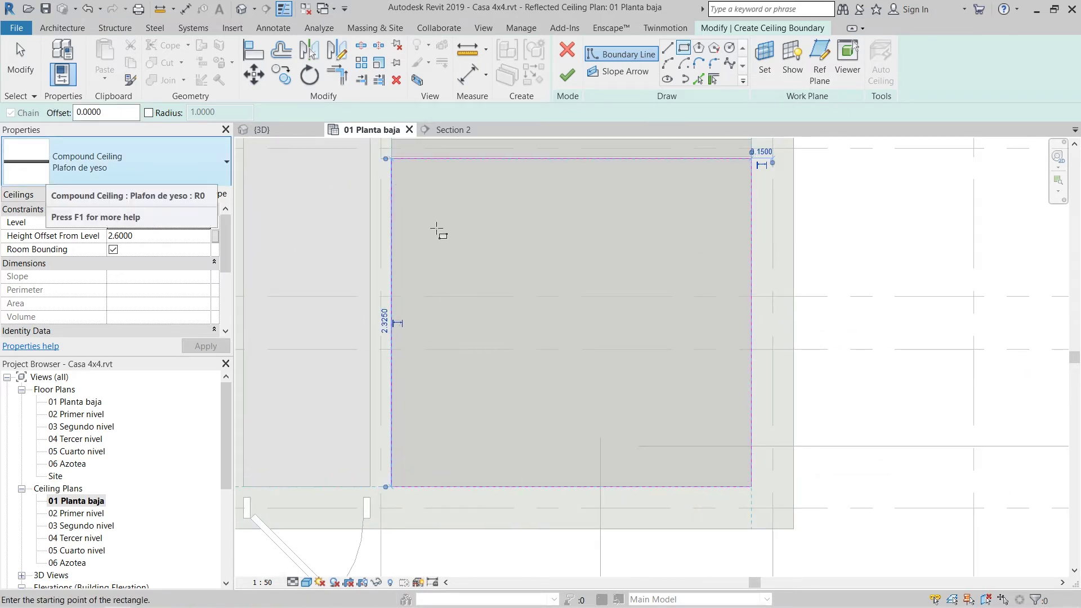
{"action": "middle_click_drag", "start_coordinate": [438, 231], "coordinate": [399, 272]}
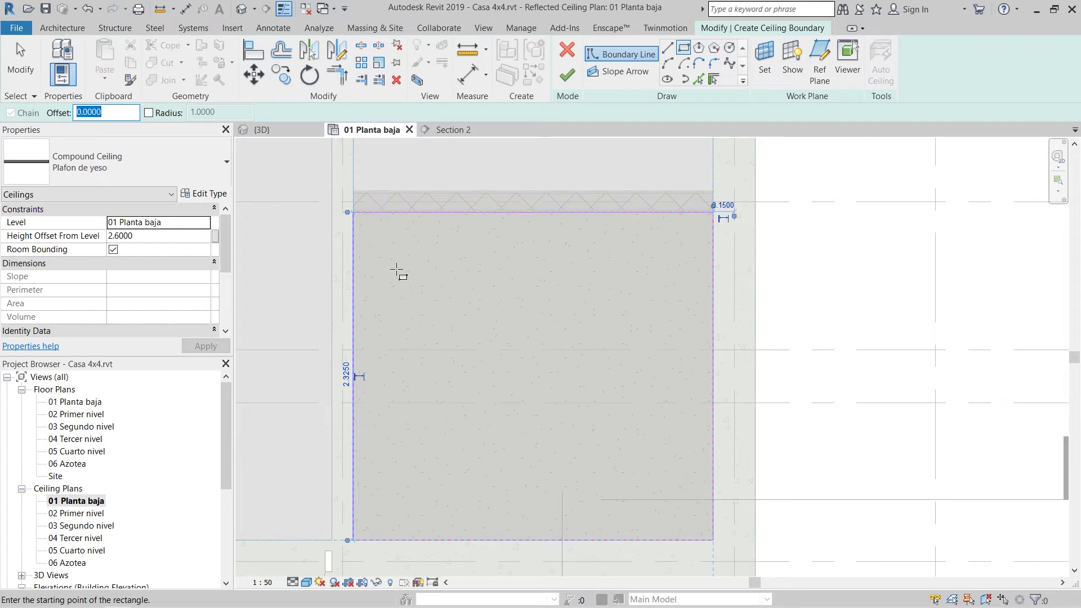
{"action": "type", "text": "0.3"}
{"action": "scroll", "coordinate": [360, 554], "scroll_direction": "up", "scroll_amount": 4}
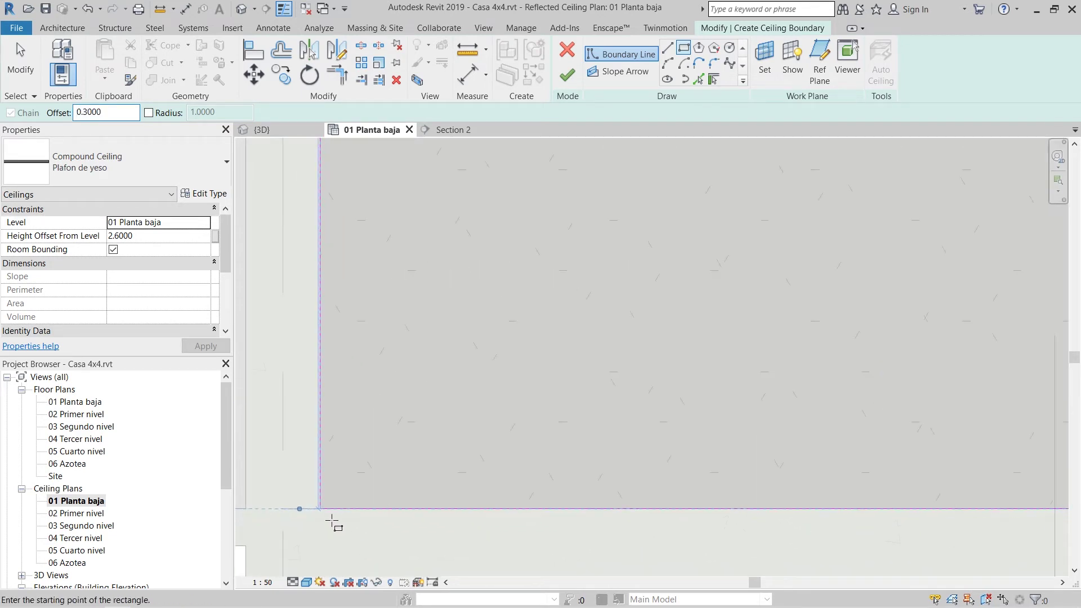
{"action": "left_click", "coordinate": [304, 502]}
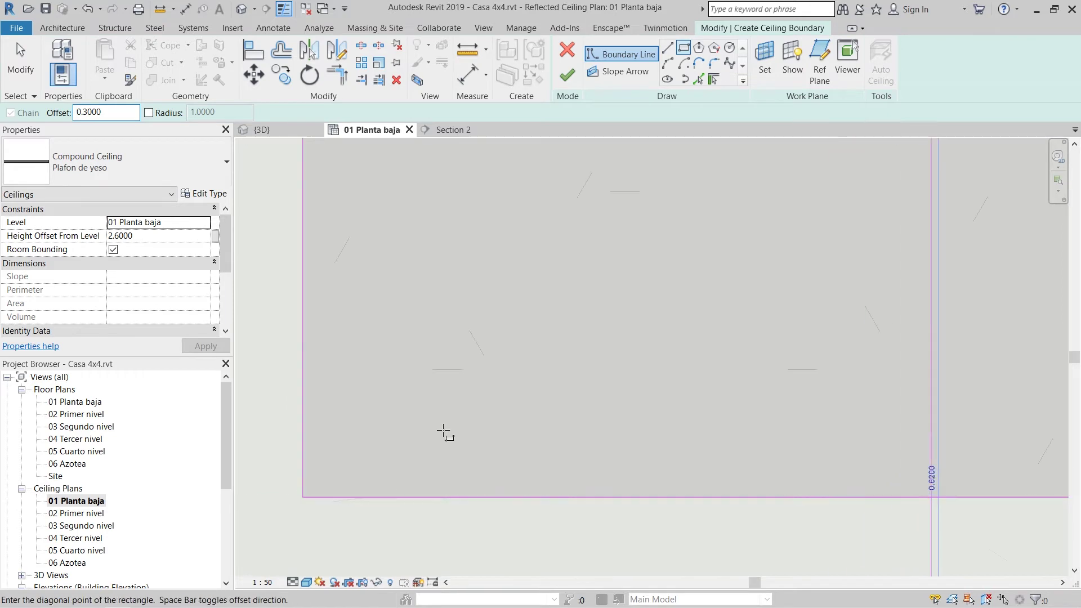
- Flip the offset inward and complete the inner rectangle at the boundary's upper-right corner, 0.3 m inside the outer boundary
{"action": "scroll", "coordinate": [473, 425], "scroll_direction": "down", "scroll_amount": 8}
{"action": "middle_click_drag", "start_coordinate": [545, 371], "coordinate": [513, 406]}
{"action": "scroll", "coordinate": [529, 386], "scroll_direction": "down", "scroll_amount": 3}
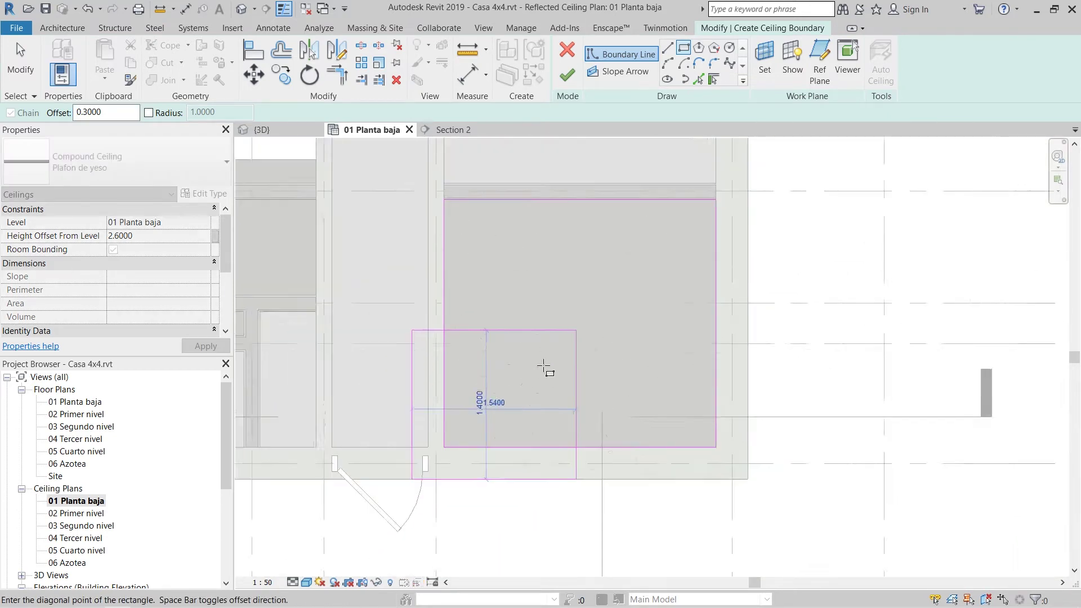
{"action": "middle_click_drag", "start_coordinate": [574, 317], "coordinate": [536, 371]}
{"action": "scroll", "coordinate": [650, 277], "scroll_direction": "up", "scroll_amount": 5}
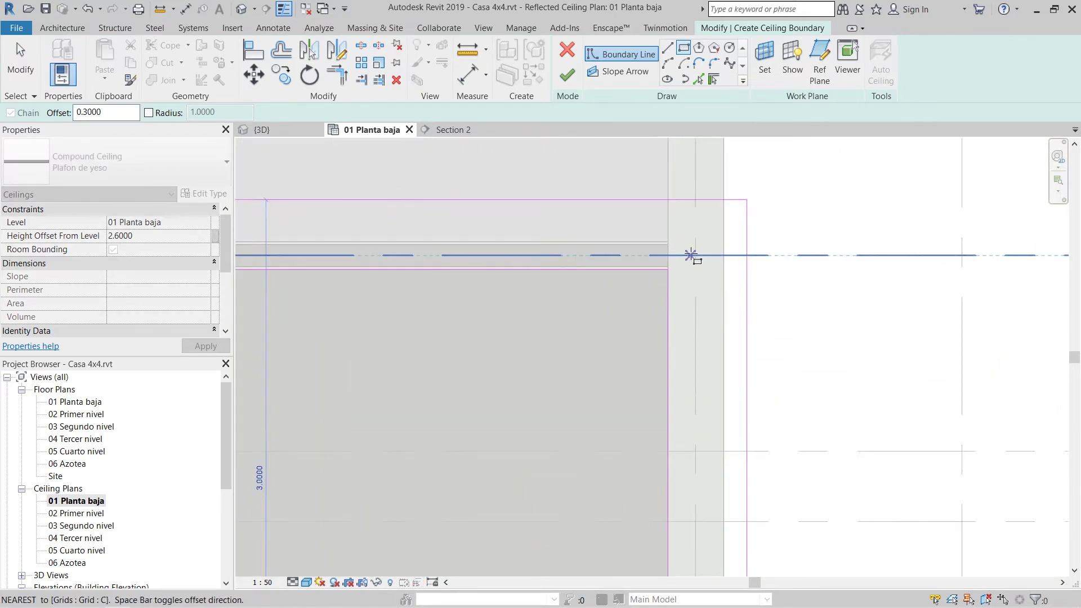
{"action": "scroll", "coordinate": [655, 277], "scroll_direction": "up", "scroll_amount": 3}
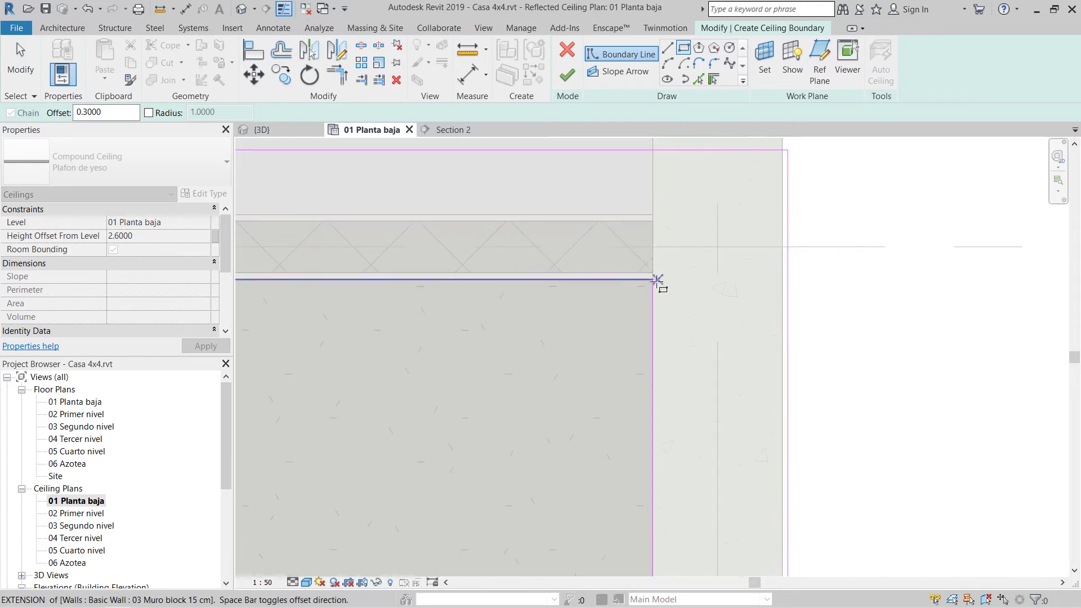
{"action": "scroll", "coordinate": [653, 305], "scroll_direction": "down", "scroll_amount": 2}
{"action": "scroll", "coordinate": [646, 314], "scroll_direction": "down", "scroll_amount": 3}
{"action": "scroll", "coordinate": [551, 411], "scroll_direction": "down", "scroll_amount": 2}
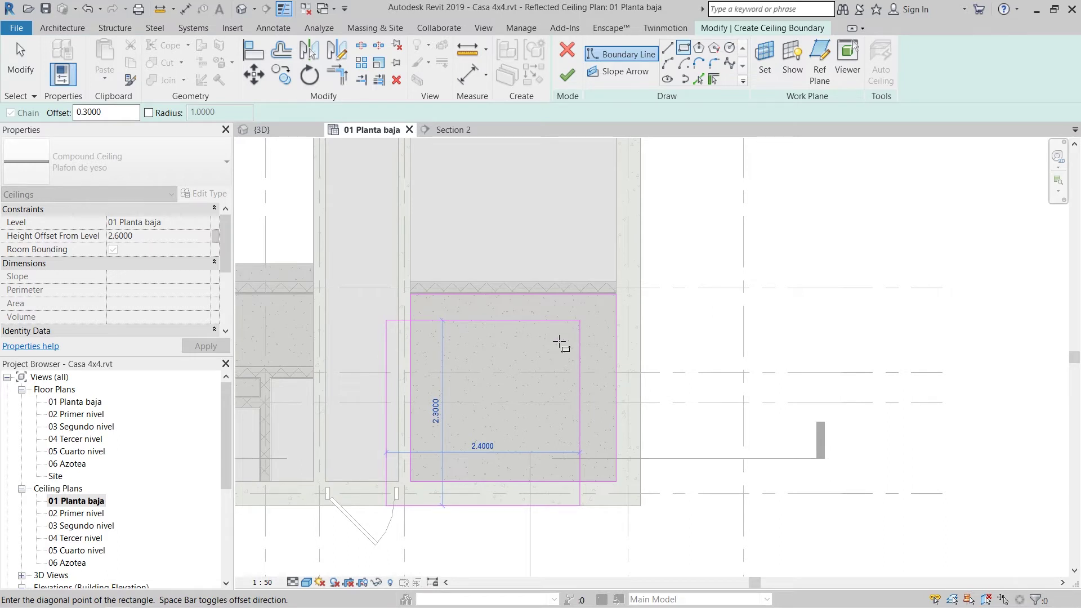
{"action": "key", "text": "space"}
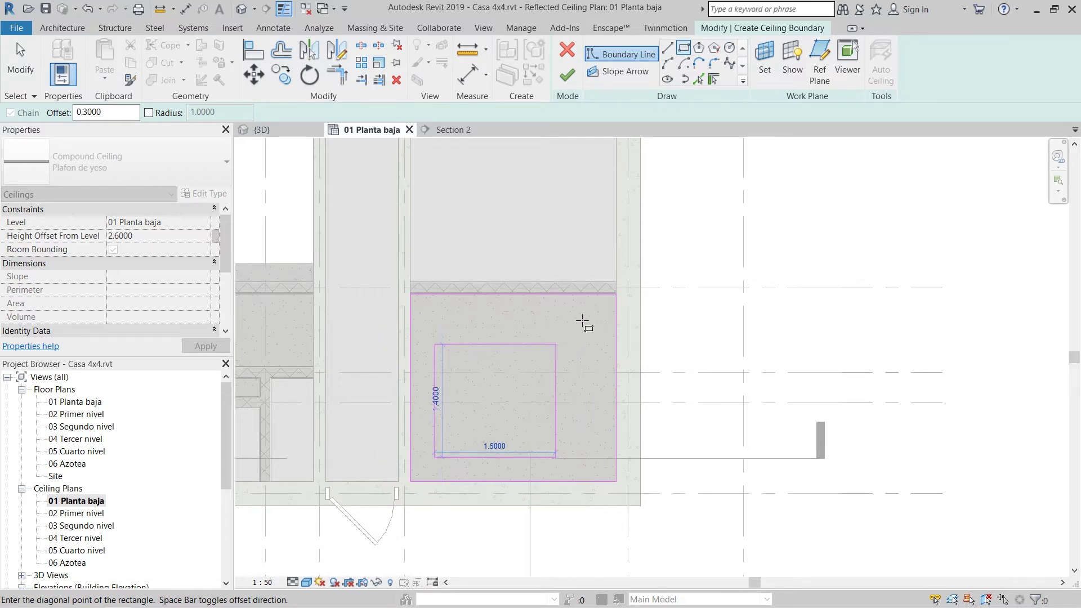
{"action": "scroll", "coordinate": [591, 314], "scroll_direction": "up", "scroll_amount": 5}
{"action": "scroll", "coordinate": [632, 292], "scroll_direction": "up", "scroll_amount": 4}
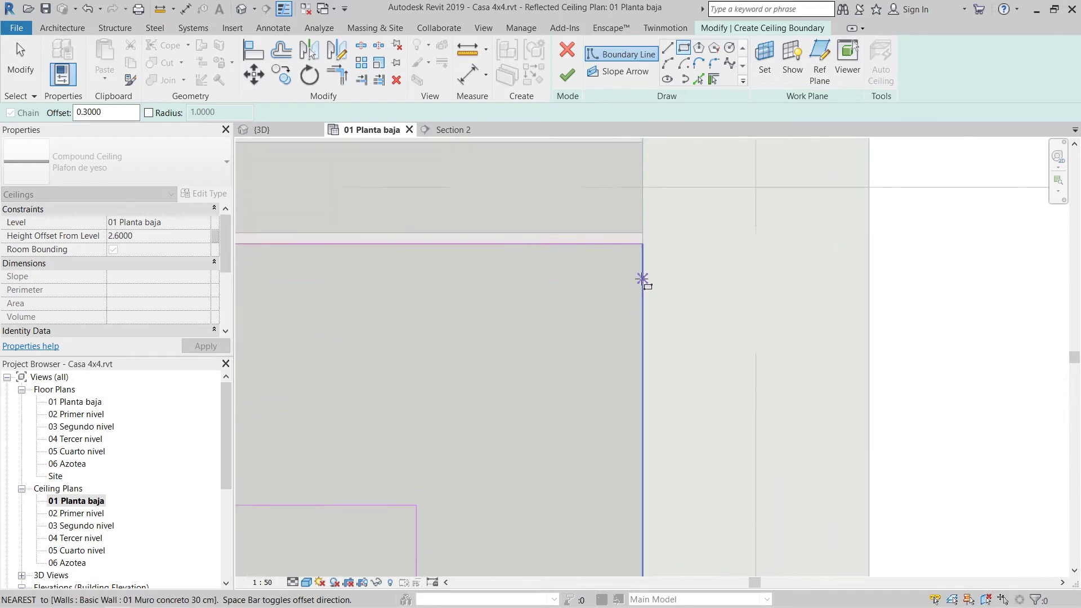
{"action": "left_click", "coordinate": [647, 212]}
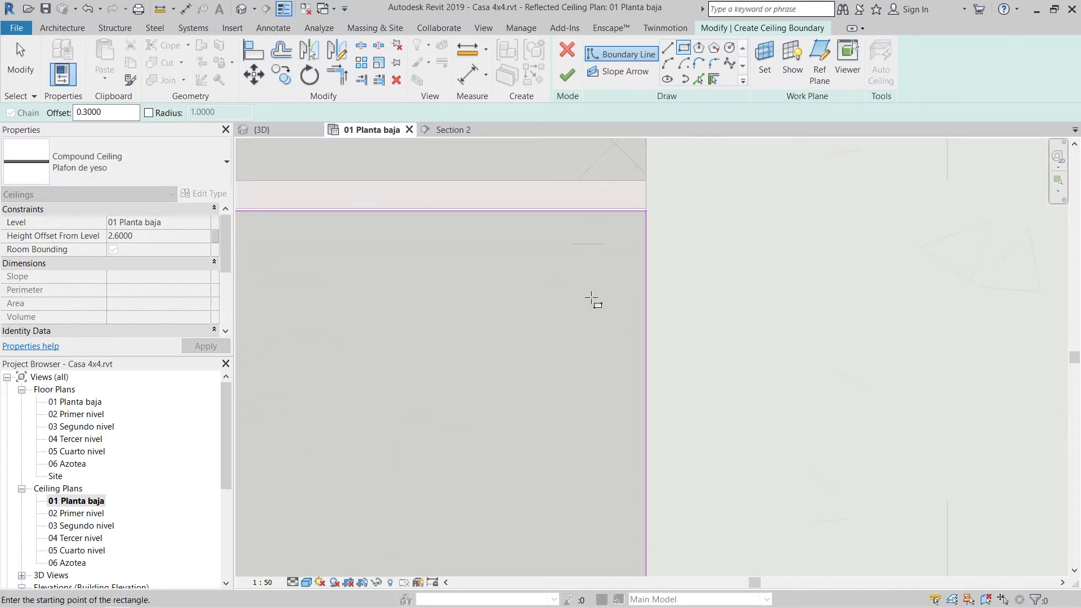
{"action": "scroll", "coordinate": [585, 318], "scroll_direction": "down", "scroll_amount": 6}
{"action": "middle_click_drag", "start_coordinate": [647, 405], "coordinate": [667, 359]}
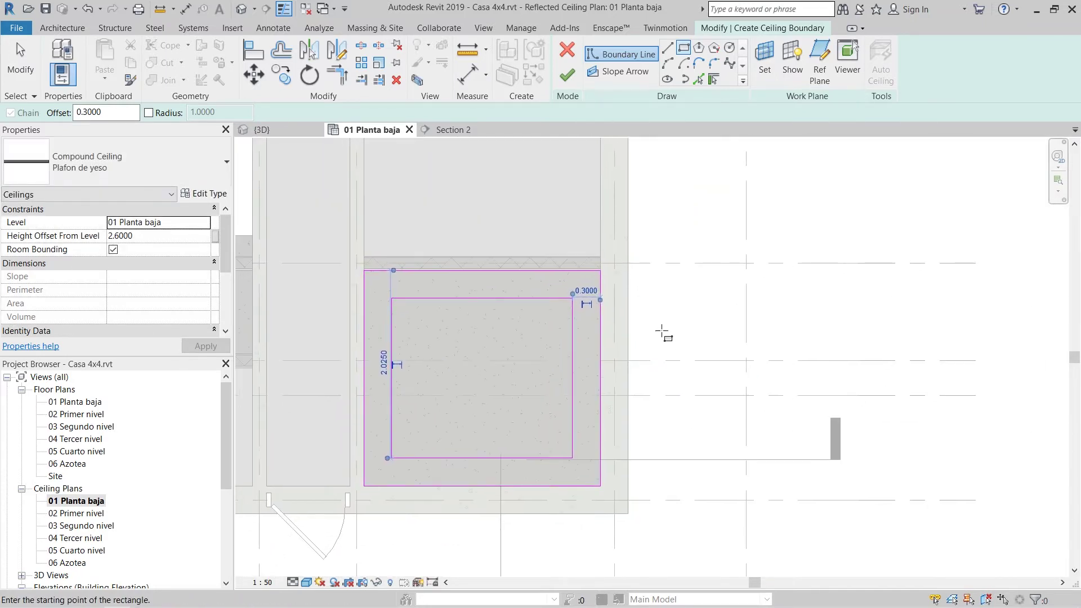
- Leave the rectangle tool, finish the ceiling sketch with its inner opening and clear the selection
{"action": "key", "text": "Escape"}
{"action": "scroll", "coordinate": [367, 457], "scroll_direction": "up", "scroll_amount": 1}
{"action": "middle_click_drag", "start_coordinate": [401, 414], "coordinate": [390, 470]}
{"action": "key", "text": "Escape"}
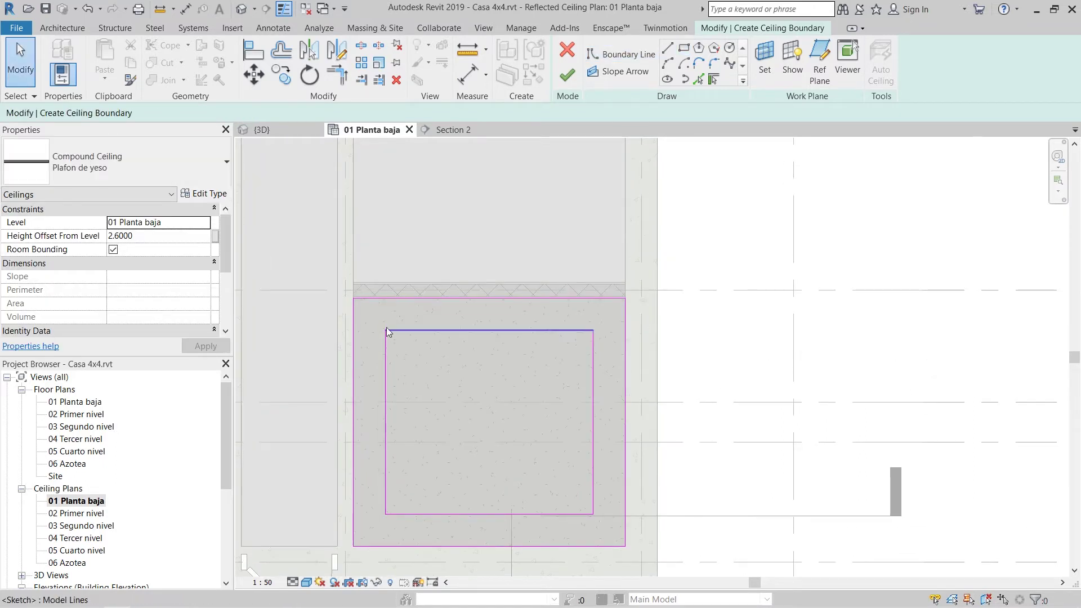
{"action": "middle_click_drag", "start_coordinate": [497, 319], "coordinate": [529, 272]}
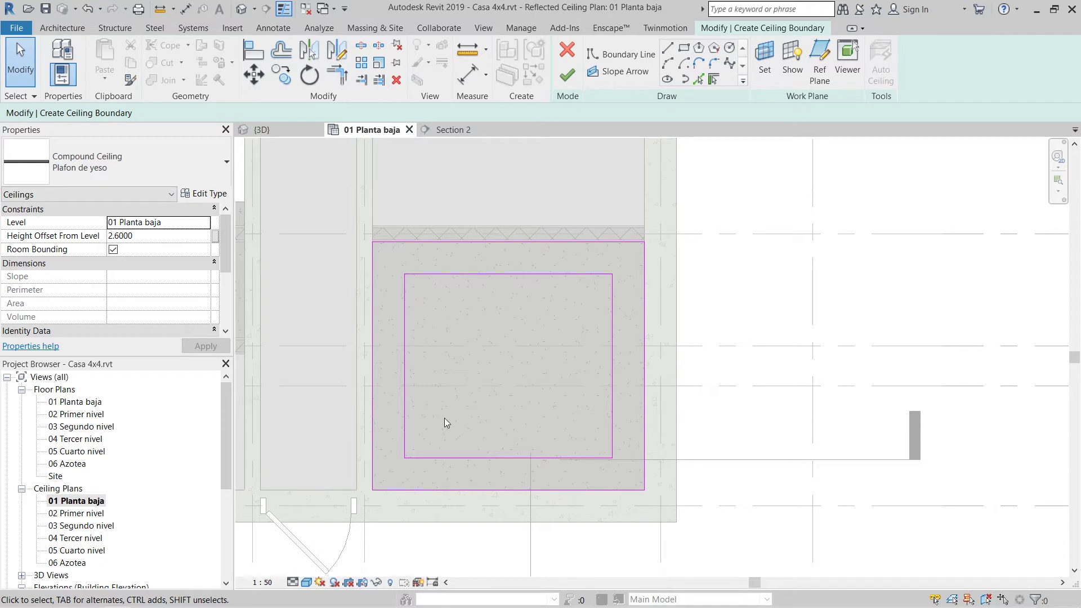
{"action": "middle_click_drag", "start_coordinate": [579, 310], "coordinate": [597, 316]}
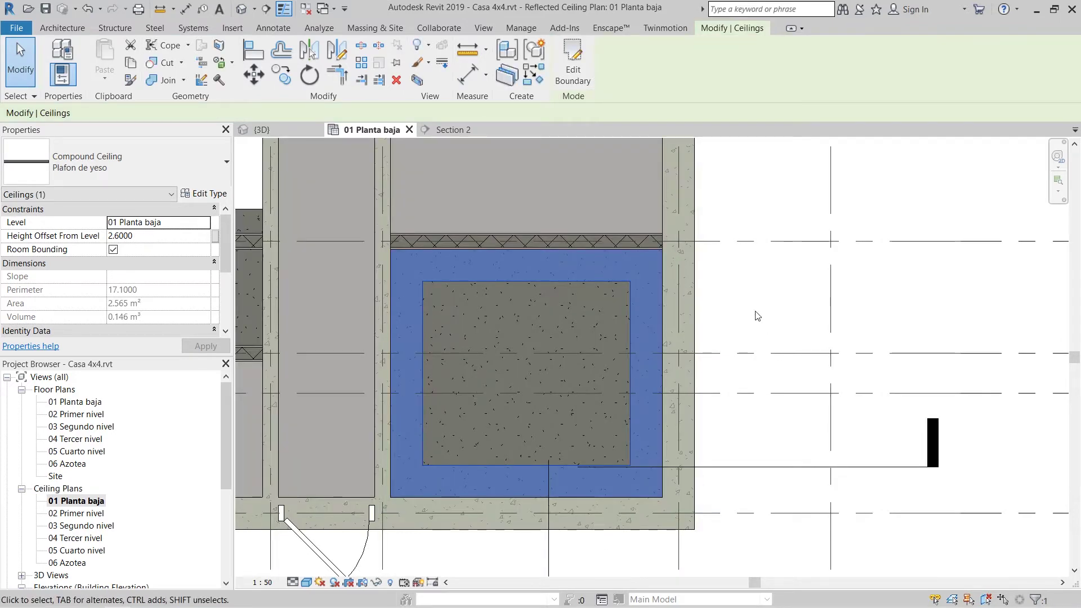
{"action": "middle_click_drag", "start_coordinate": [748, 323], "coordinate": [893, 301]}
{"action": "left_click", "coordinate": [795, 336]}
- Select the perimeter ceiling by its opening edge to check its extent, and clear the selection
{"action": "middle_click_drag", "start_coordinate": [640, 283], "coordinate": [512, 321]}
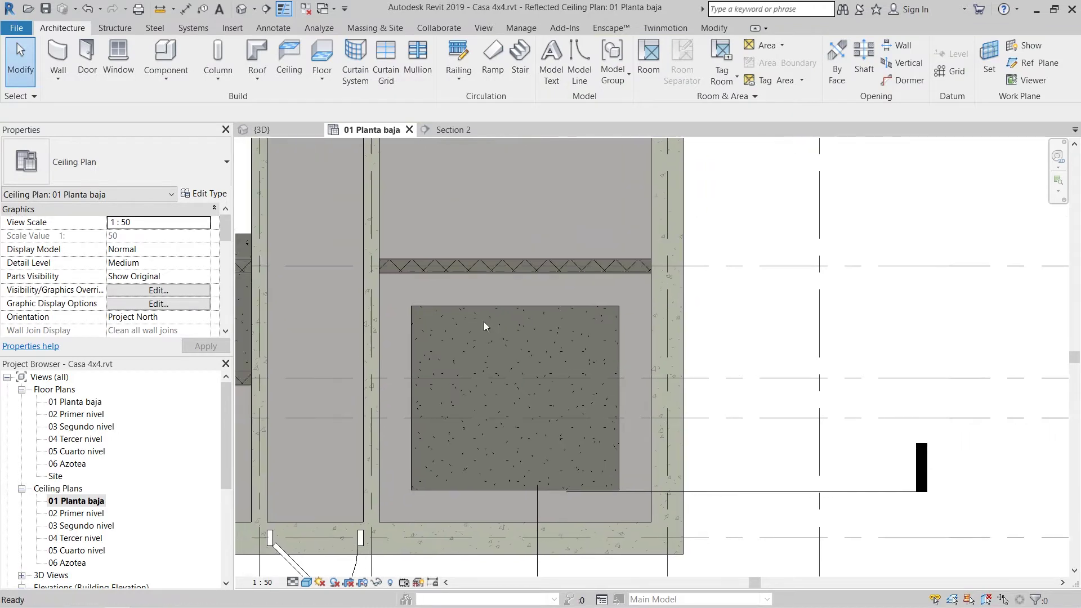
{"action": "left_click", "coordinate": [497, 303]}
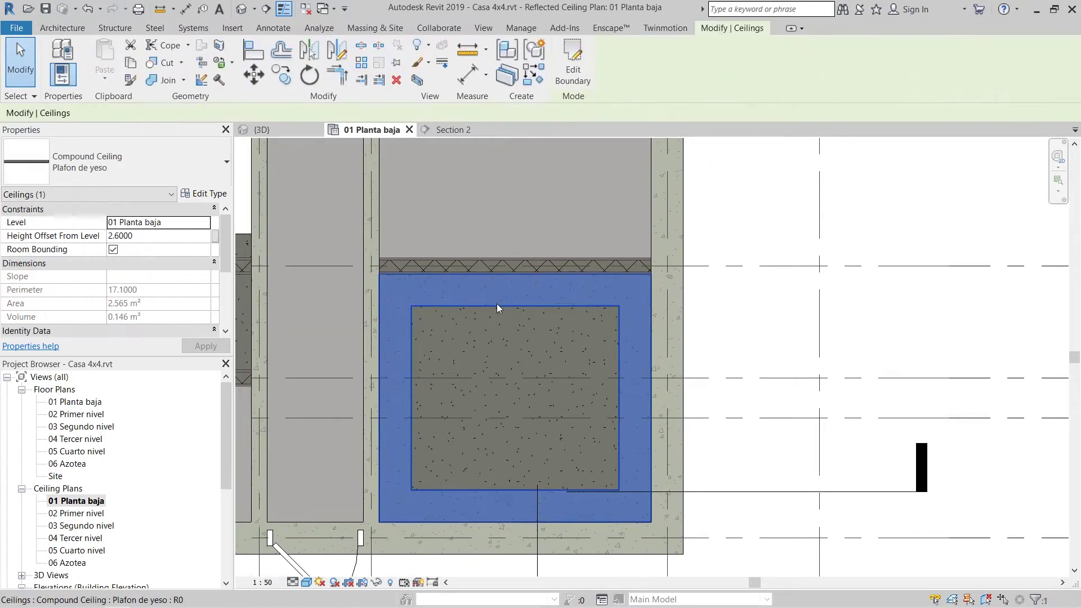
{"action": "left_click", "coordinate": [766, 333]}
{"action": "middle_click_drag", "start_coordinate": [766, 332], "coordinate": [798, 335]}
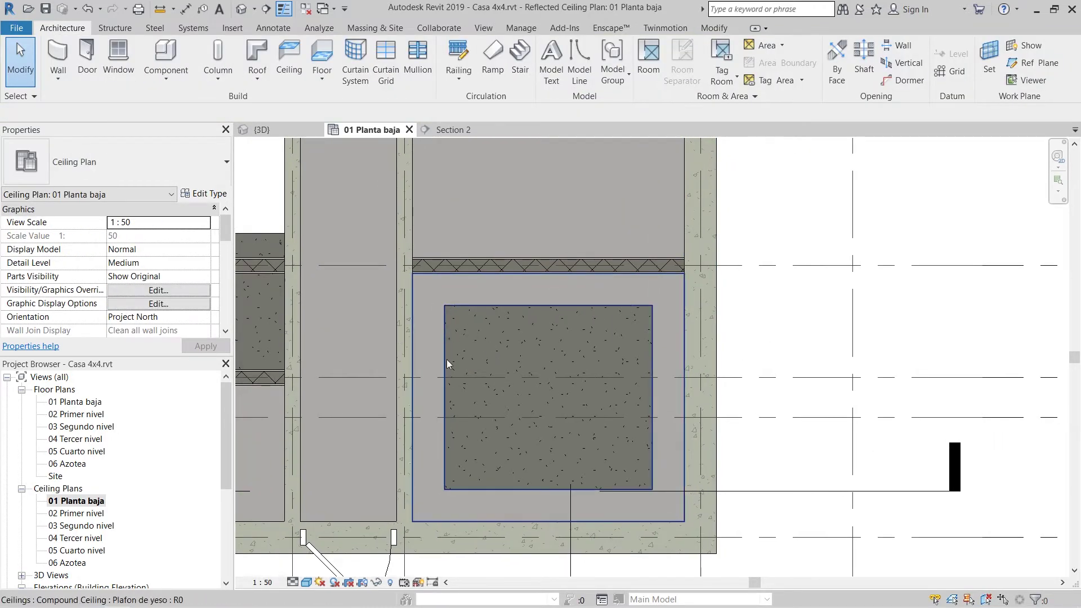
- Start another sketched Plafon de yeso ceiling and draw its rectangular boundary exactly along the edges of the inner opening
{"action": "left_click", "coordinate": [294, 75]}
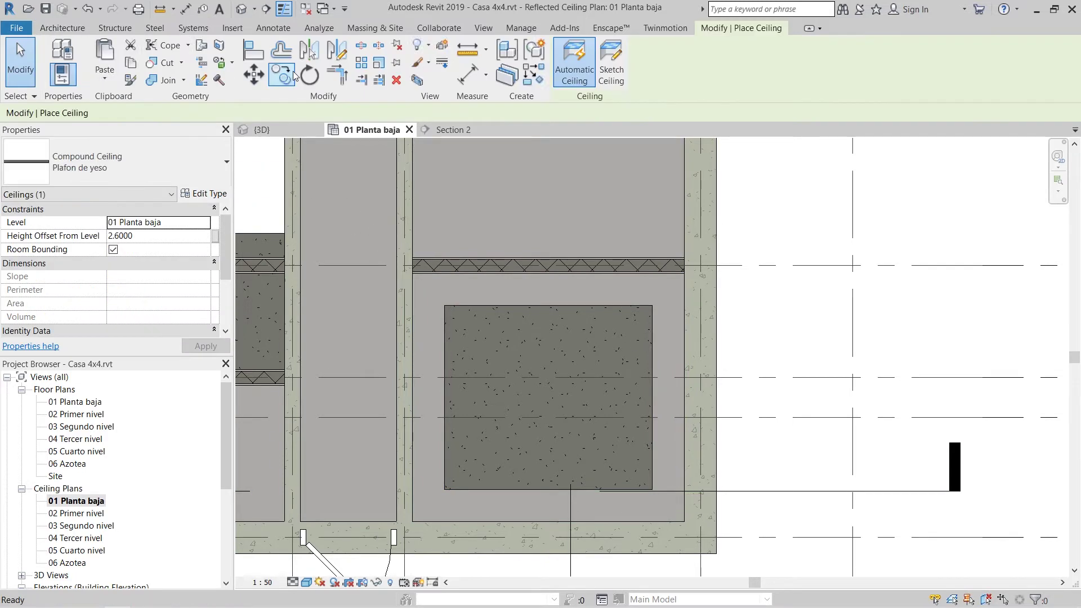
{"action": "left_click", "coordinate": [614, 71]}
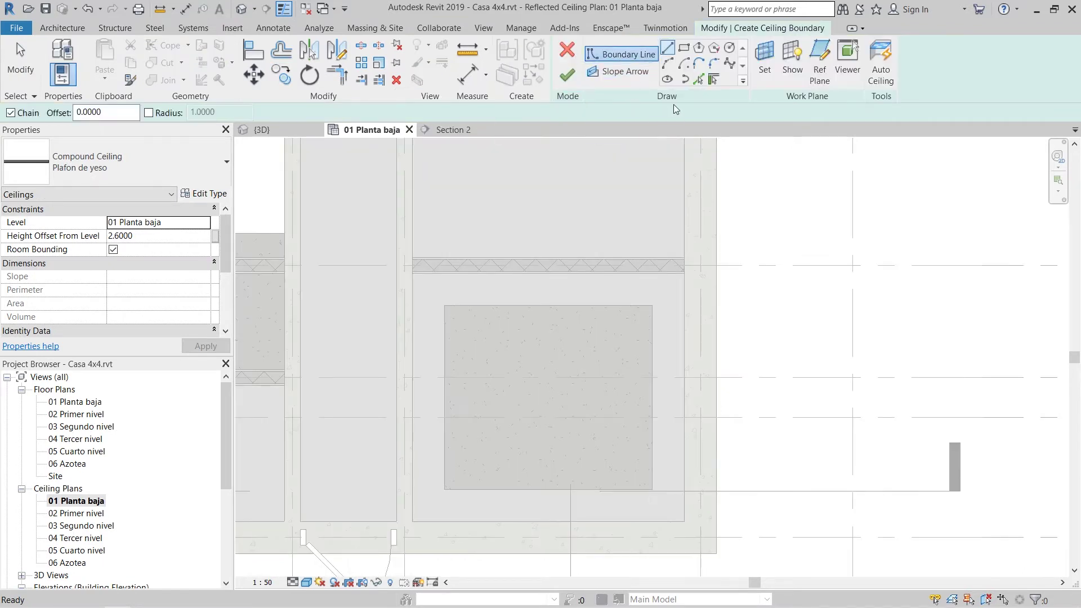
{"action": "left_click", "coordinate": [684, 47]}
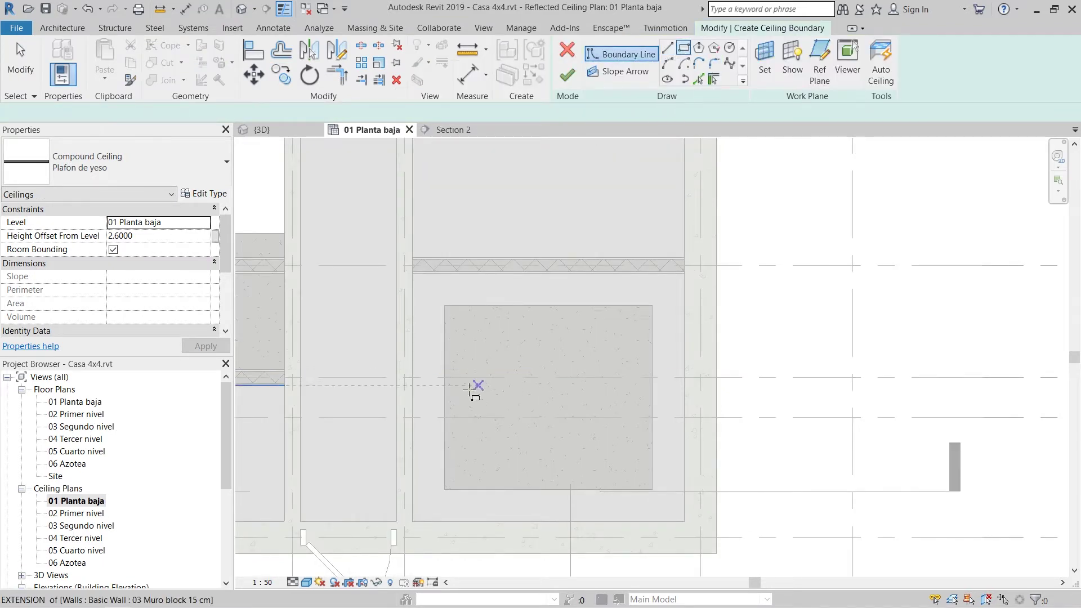
{"action": "left_click", "coordinate": [445, 490]}
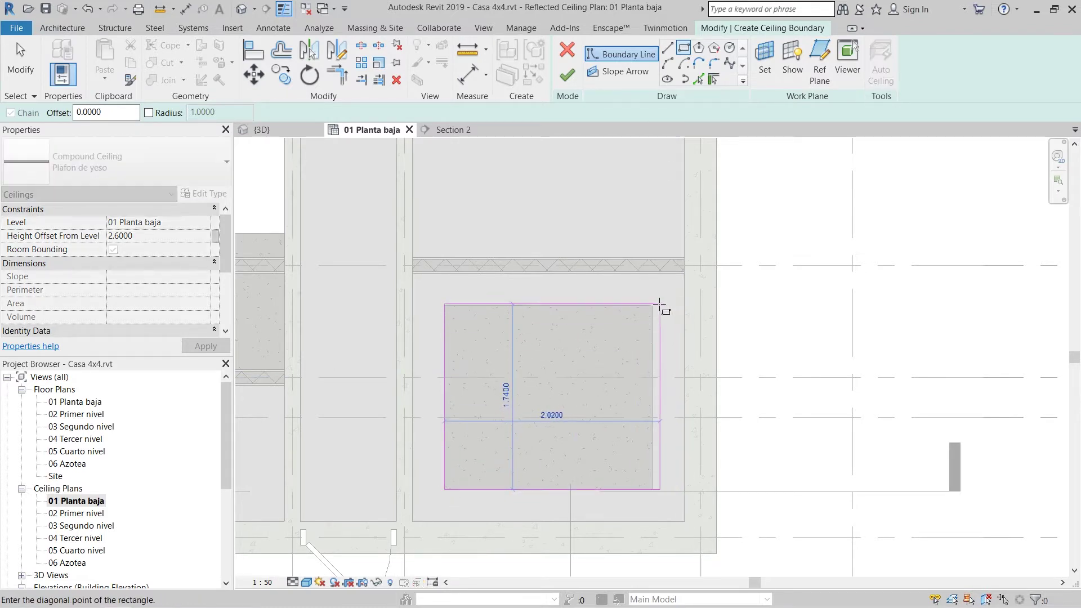
{"action": "left_click", "coordinate": [652, 306]}
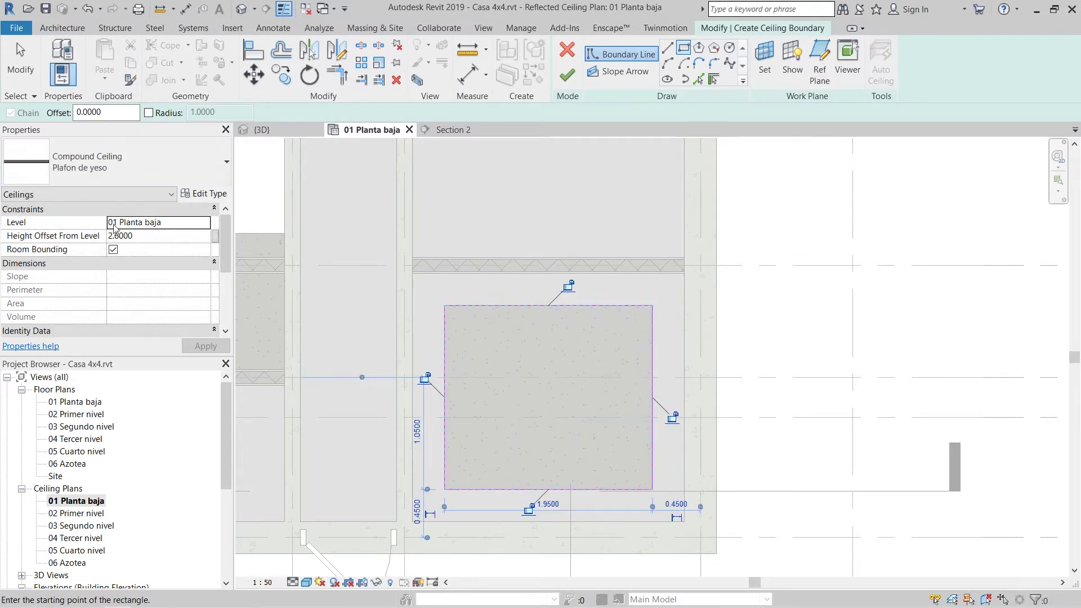
- Set the inner ceiling's height offset from level to 2.7 and finish its sketch
{"action": "left_click", "coordinate": [150, 239]}
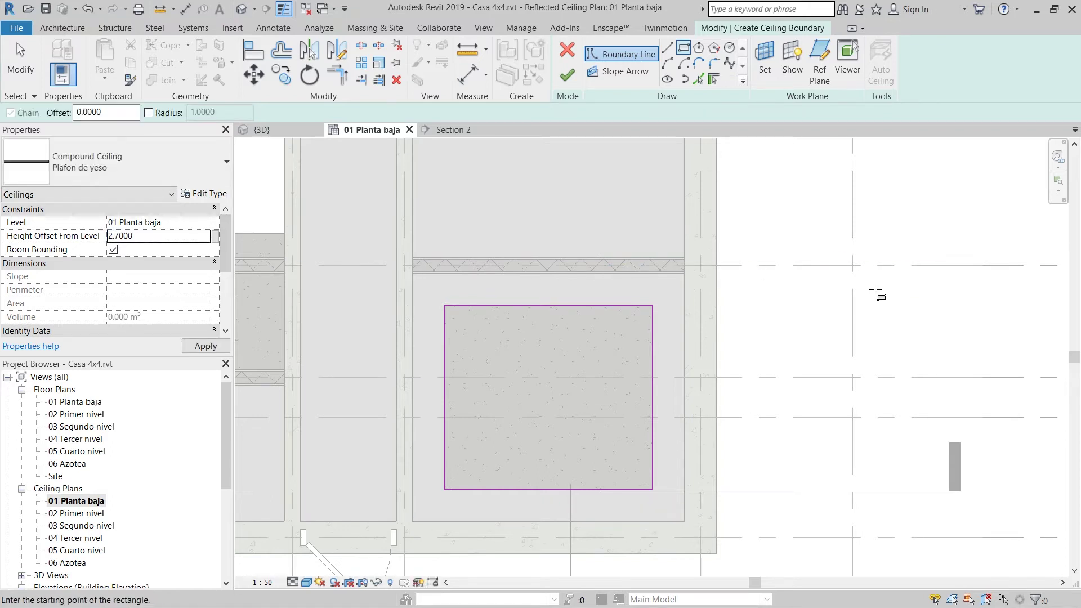
{"action": "left_click", "coordinate": [564, 76]}
{"action": "key", "text": "Escape"}
- Move the horizontal section line upward so it cuts through the inner ceiling, and open its Section 2 view
{"action": "scroll", "coordinate": [539, 384], "scroll_direction": "down", "scroll_amount": 4}
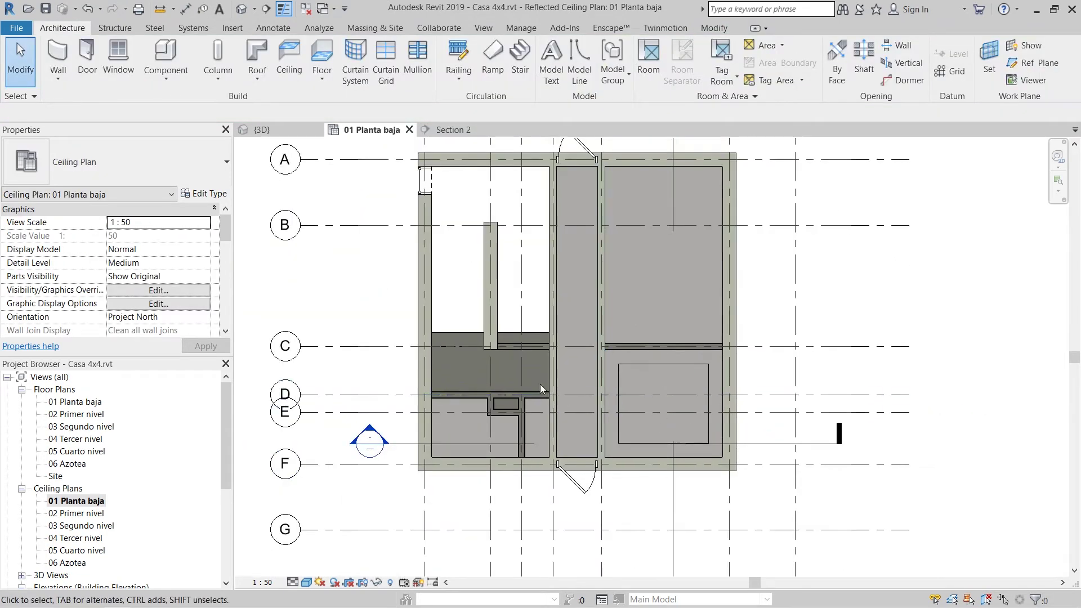
{"action": "middle_click_drag", "start_coordinate": [539, 384], "coordinate": [568, 401]}
{"action": "scroll", "coordinate": [658, 451], "scroll_direction": "up", "scroll_amount": 1}
{"action": "left_click_drag", "start_coordinate": [360, 464], "coordinate": [361, 445]}
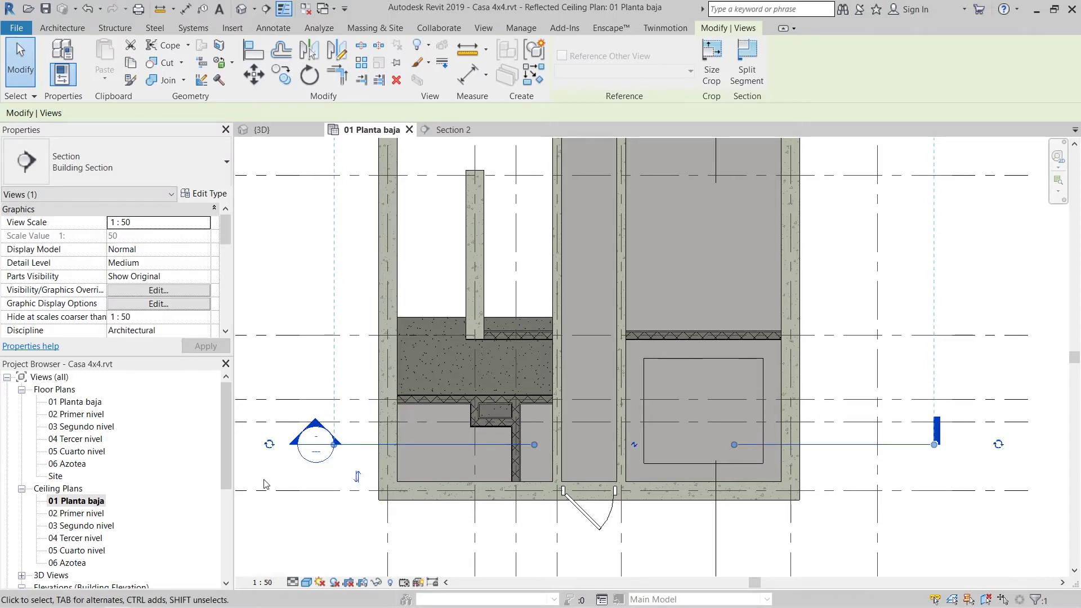
{"action": "key", "text": "Escape"}
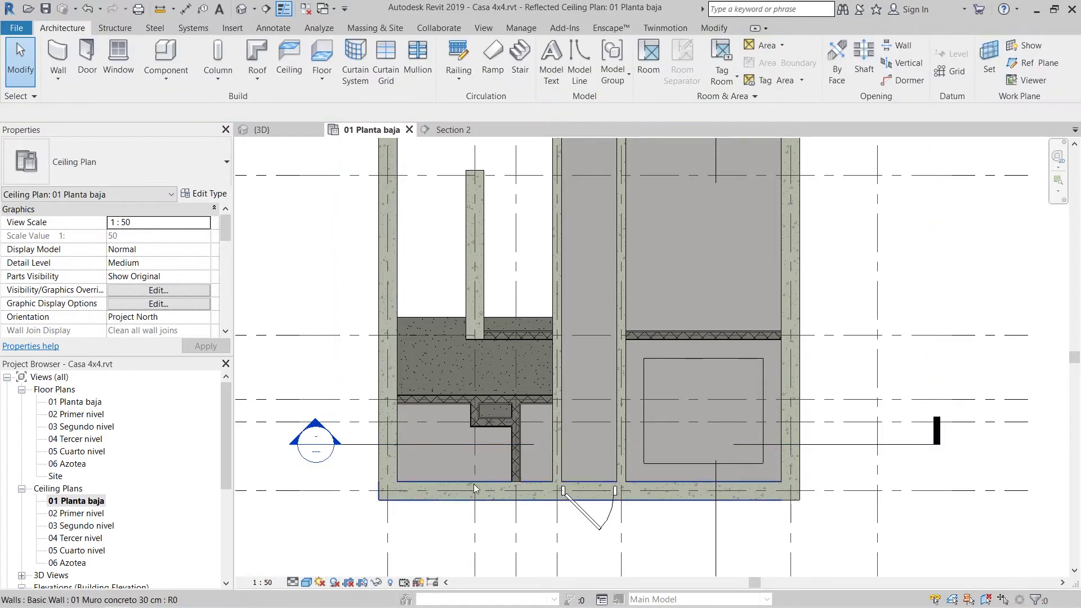
{"action": "double_click", "coordinate": [316, 445]}
- Examine the raised inner ceiling and the lower perimeter ceiling in Section 2, focusing on the gap between their edges
{"action": "scroll", "coordinate": [601, 387], "scroll_direction": "up", "scroll_amount": 2}
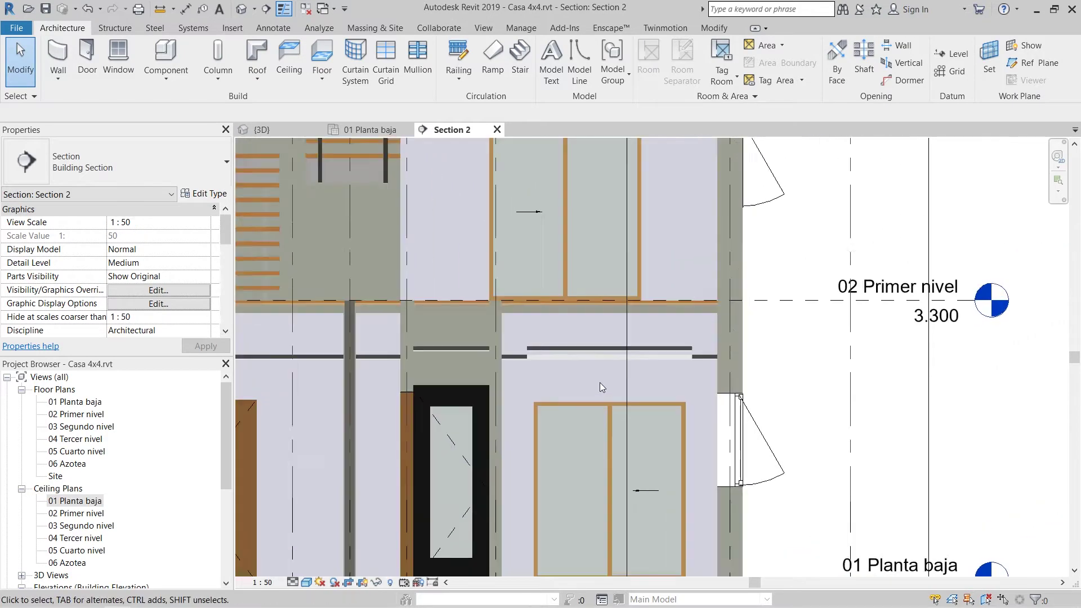
{"action": "scroll", "coordinate": [543, 345], "scroll_direction": "up", "scroll_amount": 6}
{"action": "middle_click_drag", "start_coordinate": [423, 386], "coordinate": [447, 475]}
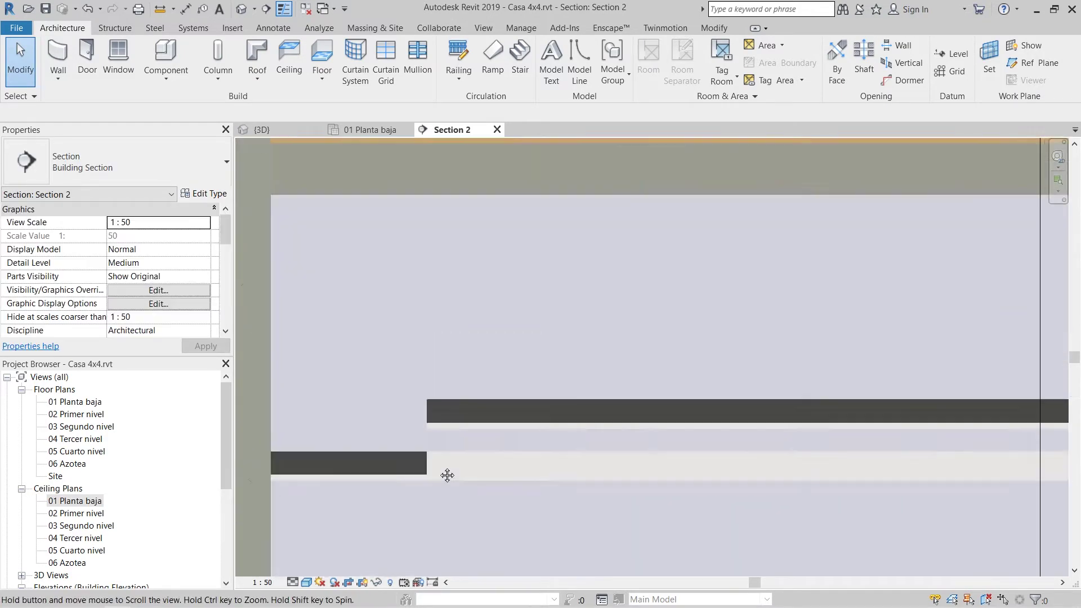
{"action": "middle_click_drag", "start_coordinate": [398, 526], "coordinate": [487, 325]}
{"action": "left_click", "coordinate": [451, 407]}
{"action": "scroll", "coordinate": [485, 428], "scroll_direction": "down", "scroll_amount": 3}
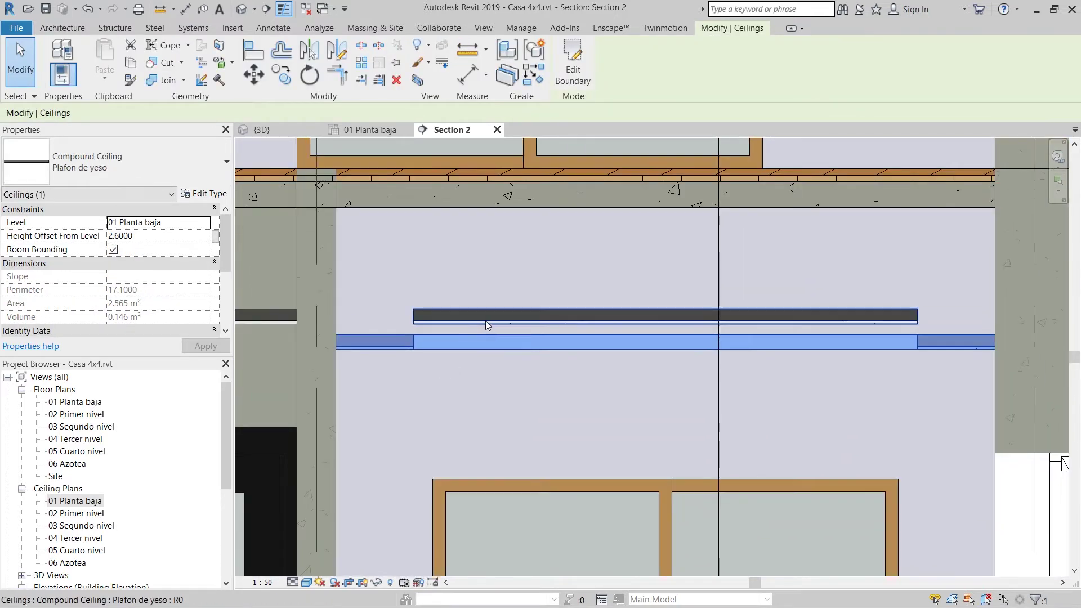
{"action": "left_click", "coordinate": [487, 321]}
{"action": "scroll", "coordinate": [475, 349], "scroll_direction": "down", "scroll_amount": 4}
{"action": "left_click", "coordinate": [515, 299]}
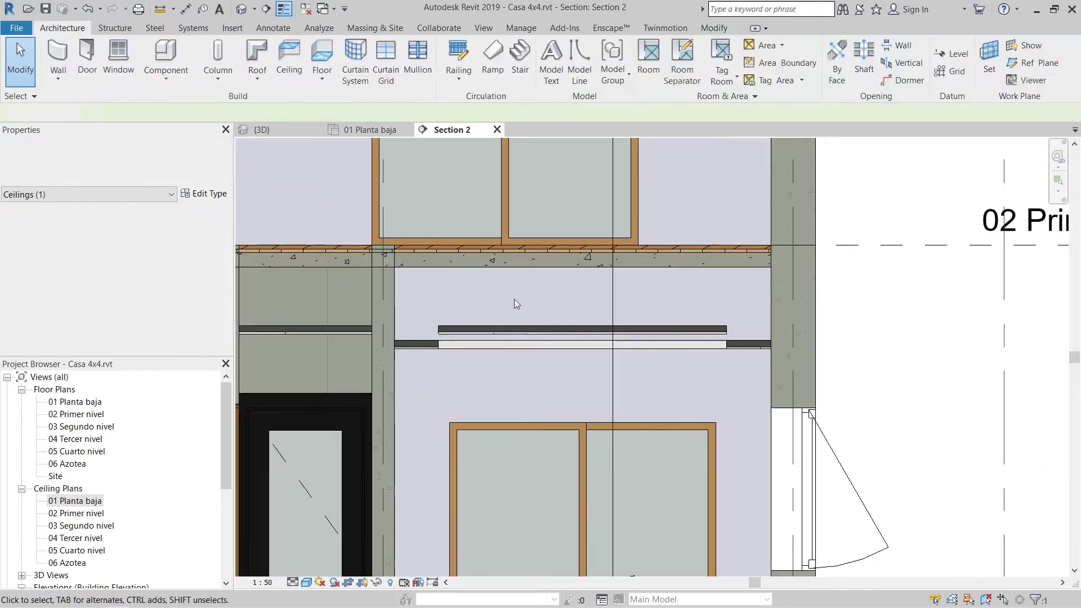
{"action": "scroll", "coordinate": [484, 366], "scroll_direction": "up", "scroll_amount": 6}
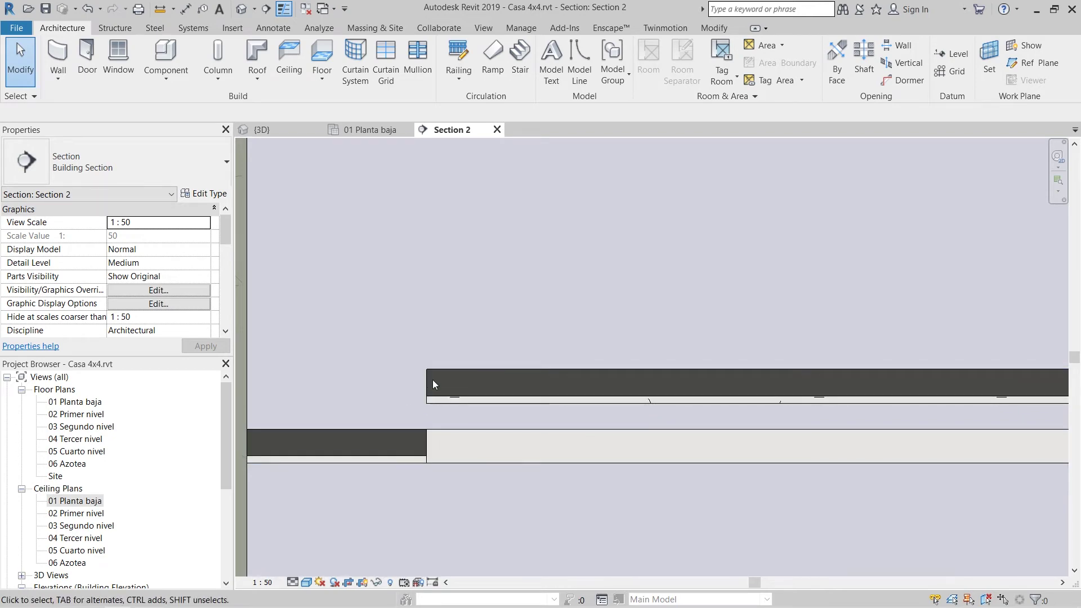
{"action": "scroll", "coordinate": [499, 381], "scroll_direction": "down", "scroll_amount": 6}
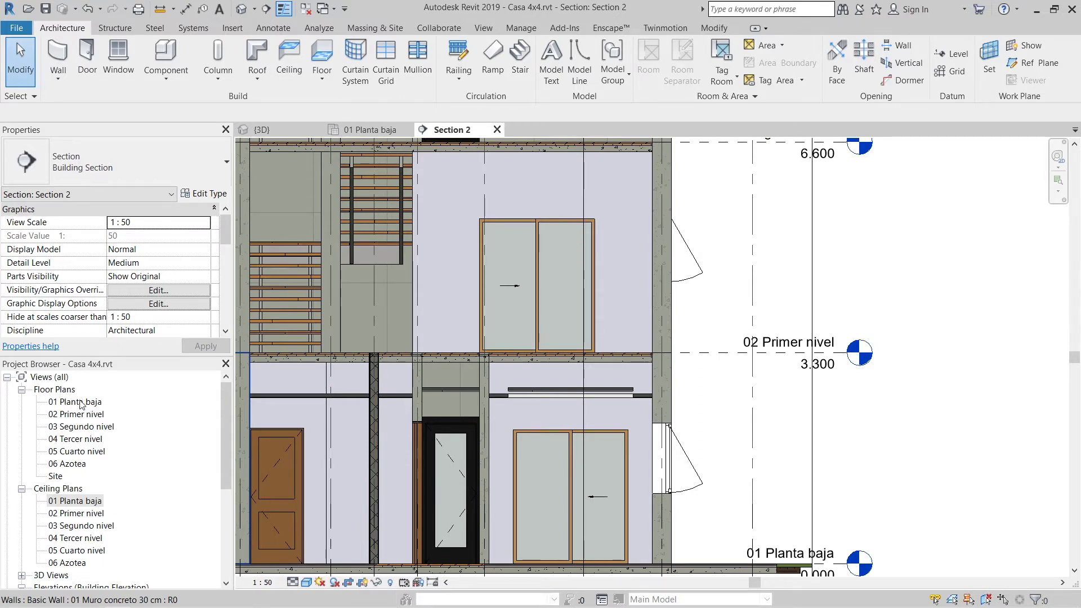
- Open the 01 Planta baja floor plan
{"action": "double_click", "coordinate": [71, 403]}
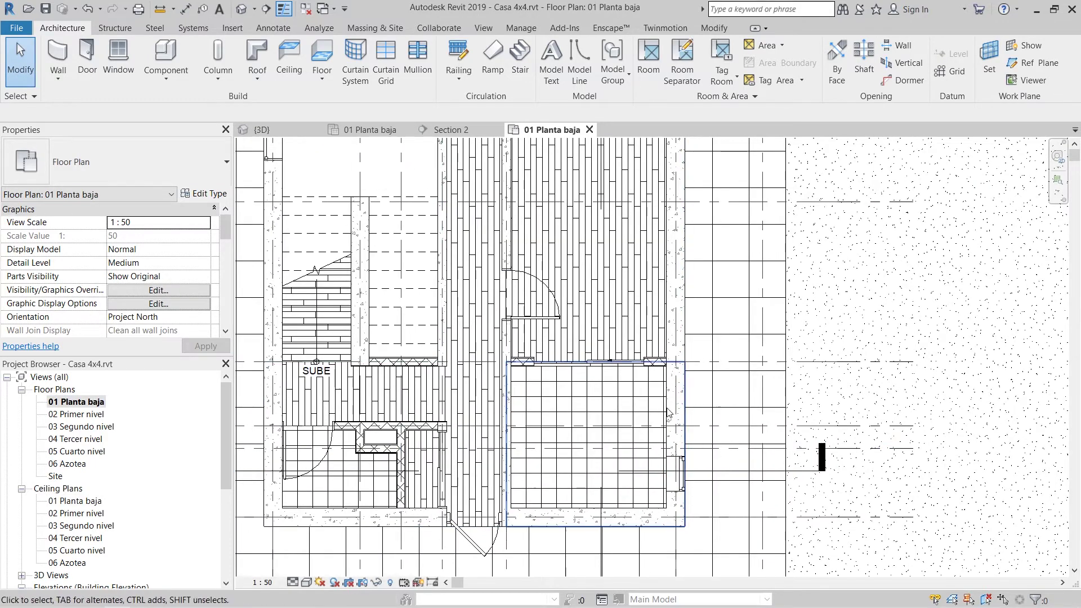
- Start a camera view in the floor plan with its eye point in the lower-right corner of the tiled room
{"action": "middle_click_drag", "start_coordinate": [456, 343], "coordinate": [389, 358]}
{"action": "left_click", "coordinate": [483, 28]}
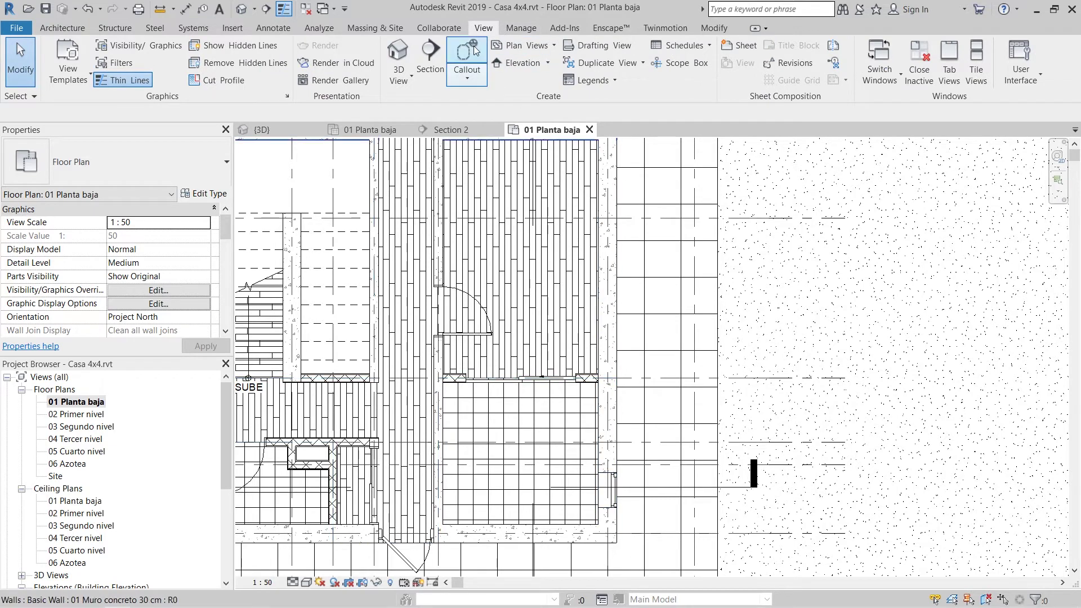
{"action": "left_click", "coordinate": [404, 82]}
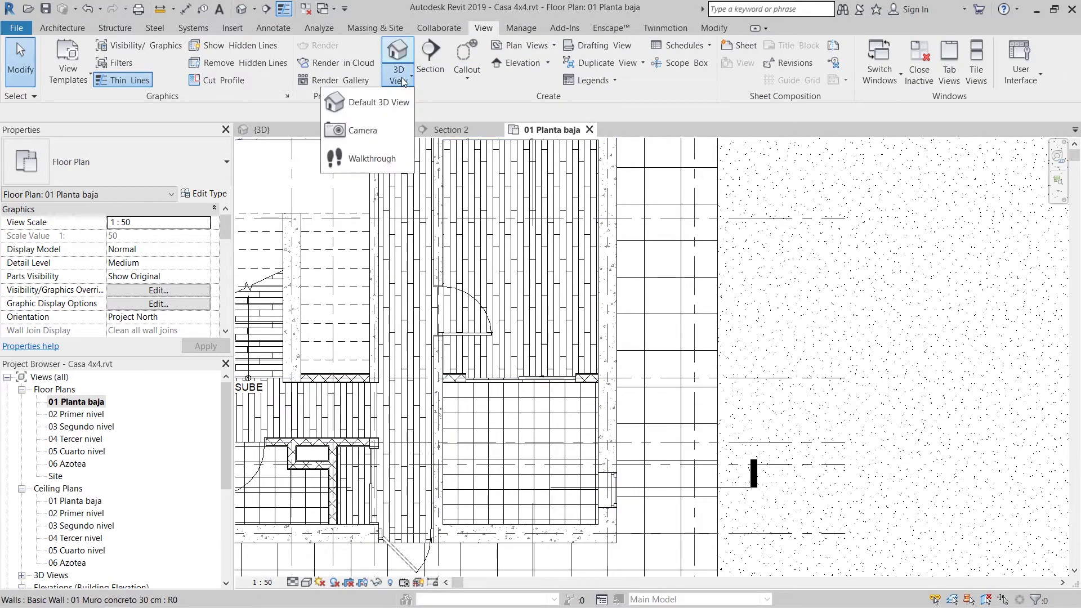
{"action": "left_click", "coordinate": [363, 128]}
{"action": "scroll", "coordinate": [642, 499], "scroll_direction": "up", "scroll_amount": 4}
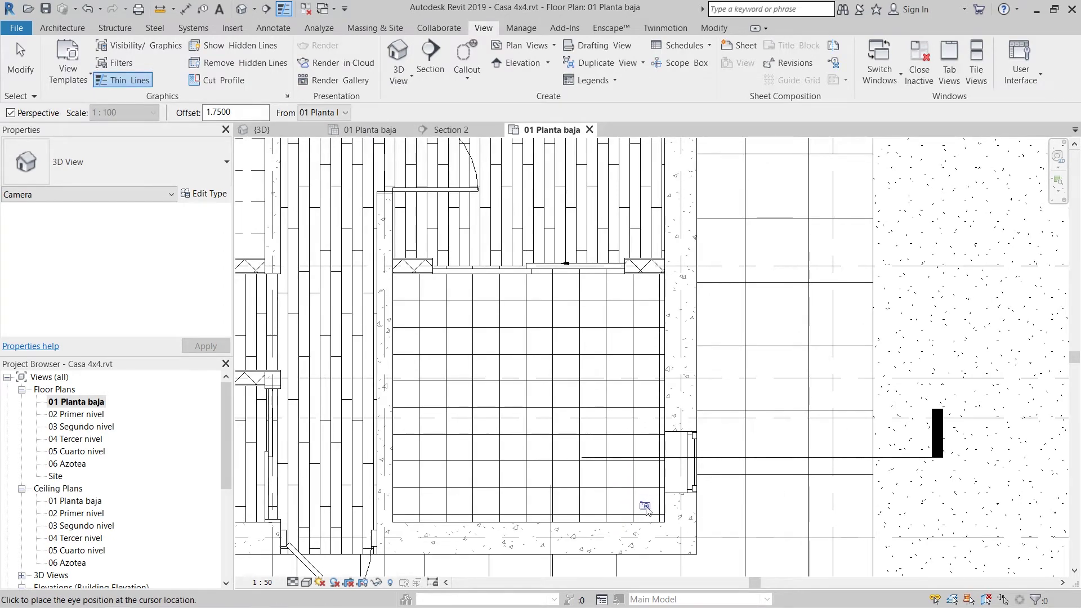
{"action": "scroll", "coordinate": [642, 506], "scroll_direction": "up", "scroll_amount": 3}
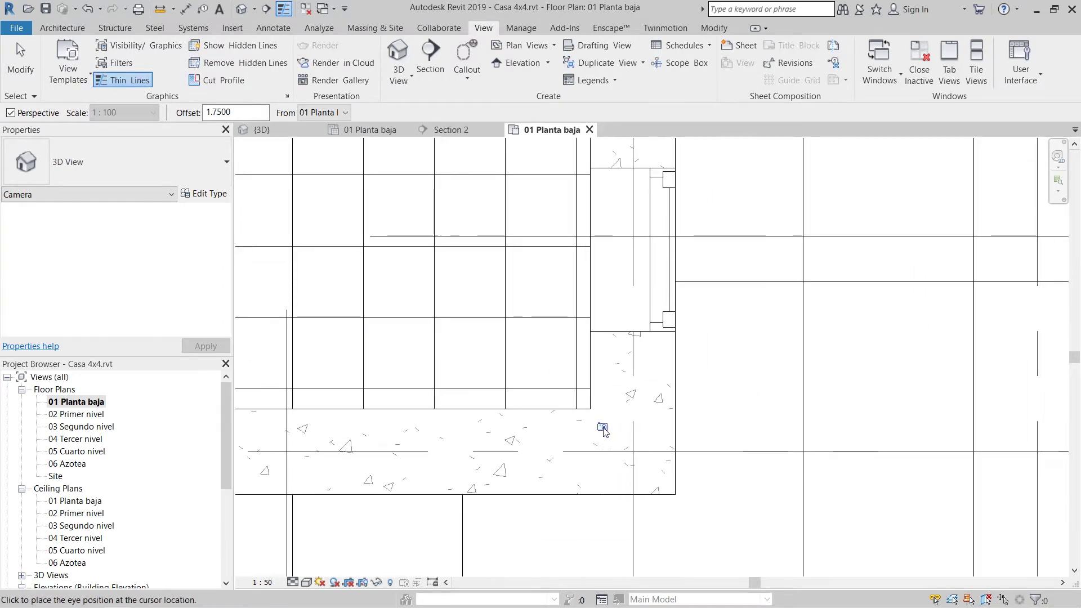
{"action": "scroll", "coordinate": [637, 440], "scroll_direction": "down", "scroll_amount": 3}
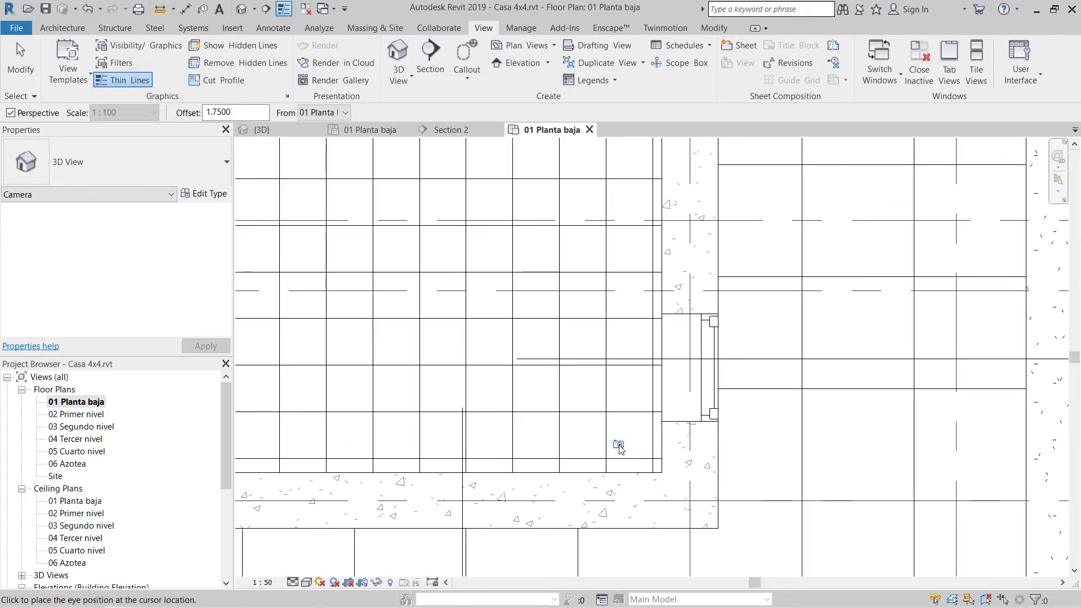
- Aim the camera diagonally across the tiled room, placing its target beyond the house's upper-left corner
{"action": "scroll", "coordinate": [680, 485], "scroll_direction": "down", "scroll_amount": 5}
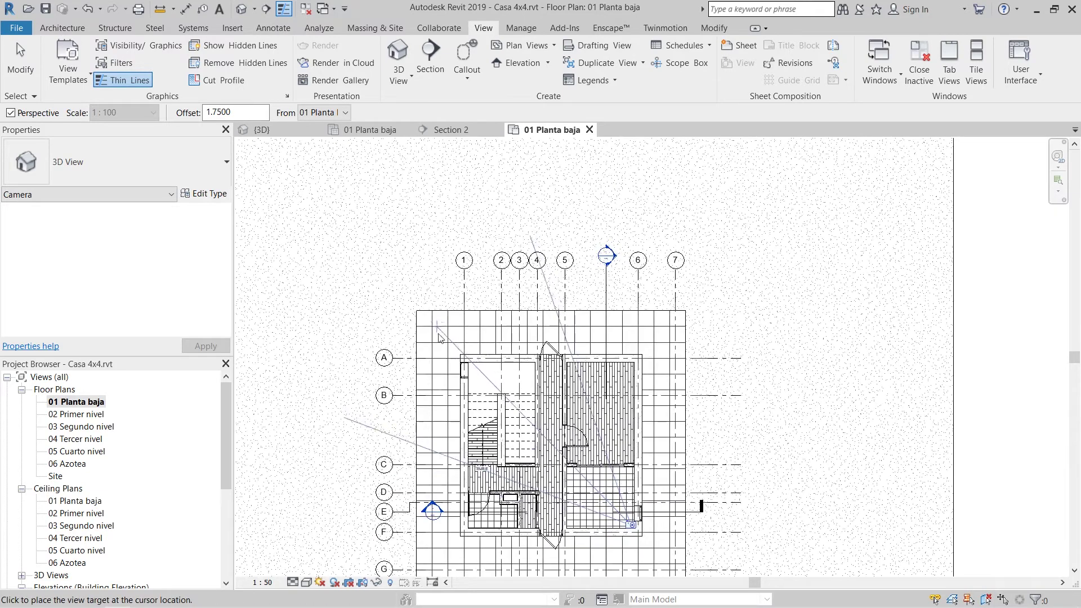
{"action": "middle_click_drag", "start_coordinate": [461, 346], "coordinate": [438, 306]}
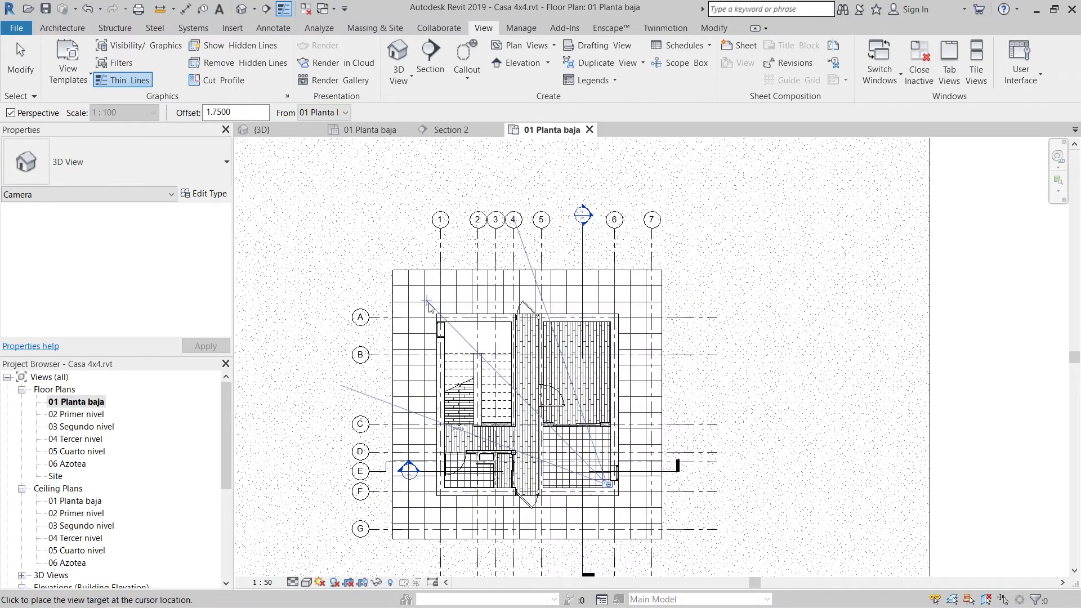
{"action": "scroll", "coordinate": [521, 412], "scroll_direction": "up", "scroll_amount": 6}
{"action": "middle_click_drag", "start_coordinate": [521, 412], "coordinate": [452, 321]}
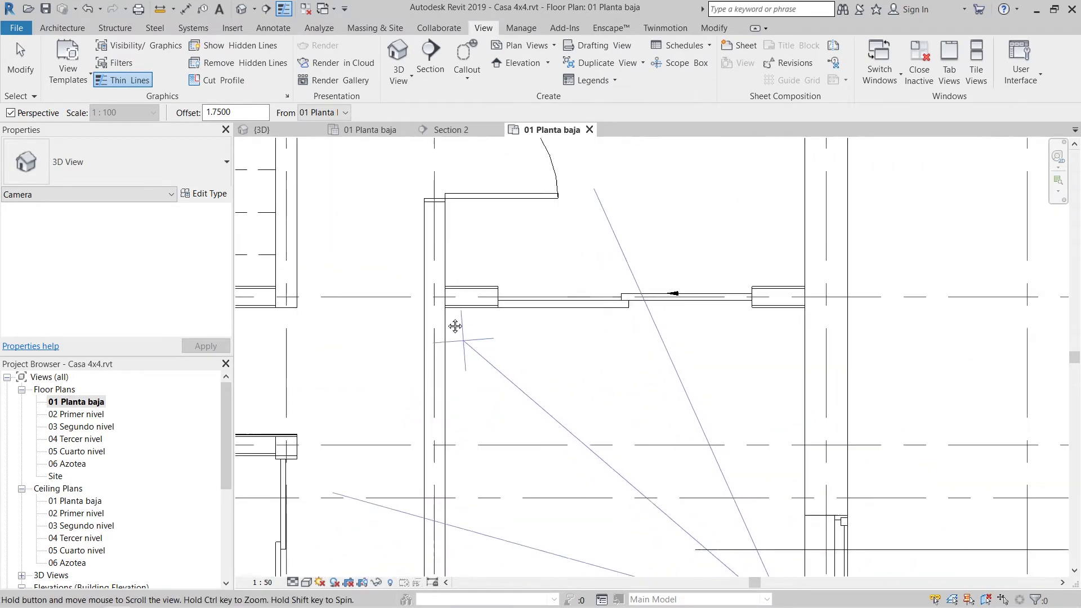
{"action": "scroll", "coordinate": [452, 321], "scroll_direction": "up", "scroll_amount": 2}
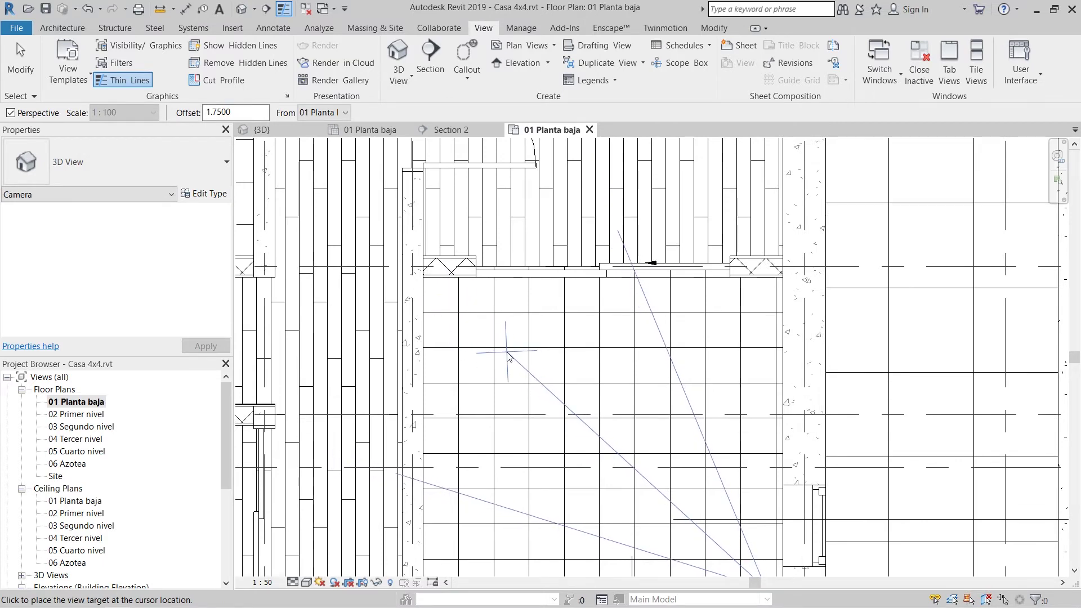
{"action": "scroll", "coordinate": [528, 406], "scroll_direction": "down", "scroll_amount": 6}
{"action": "scroll", "coordinate": [524, 400], "scroll_direction": "down", "scroll_amount": 3}
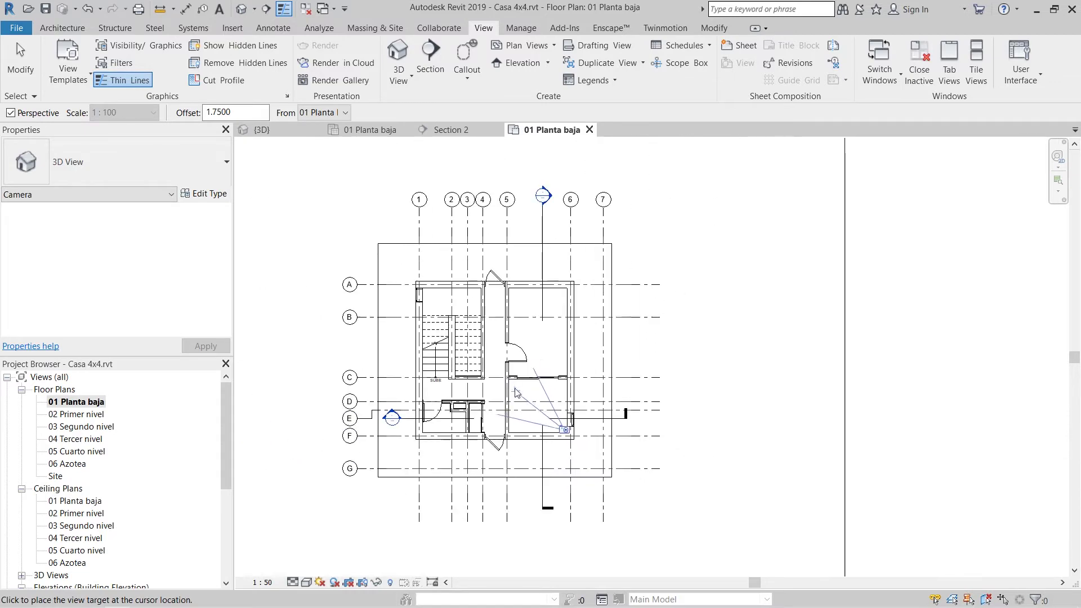
{"action": "left_click", "coordinate": [404, 272]}
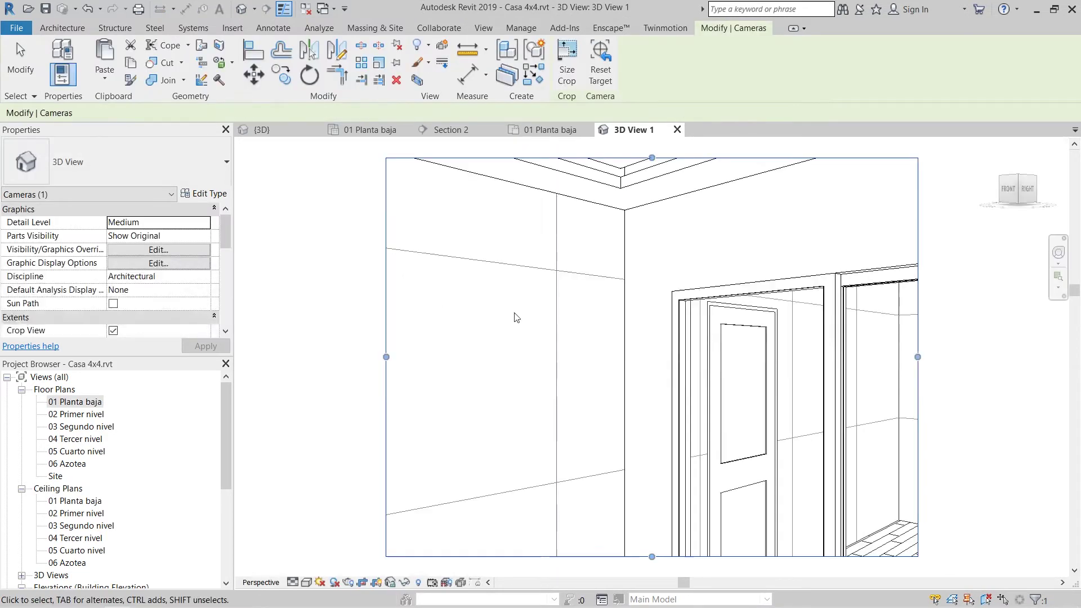
- Resize the camera view's crop region on all sides to frame the room's two-level ceiling, walls, glazed door and tiled floor
{"action": "scroll", "coordinate": [519, 343], "scroll_direction": "down", "scroll_amount": 5}
{"action": "middle_click_drag", "start_coordinate": [624, 404], "coordinate": [580, 359]}
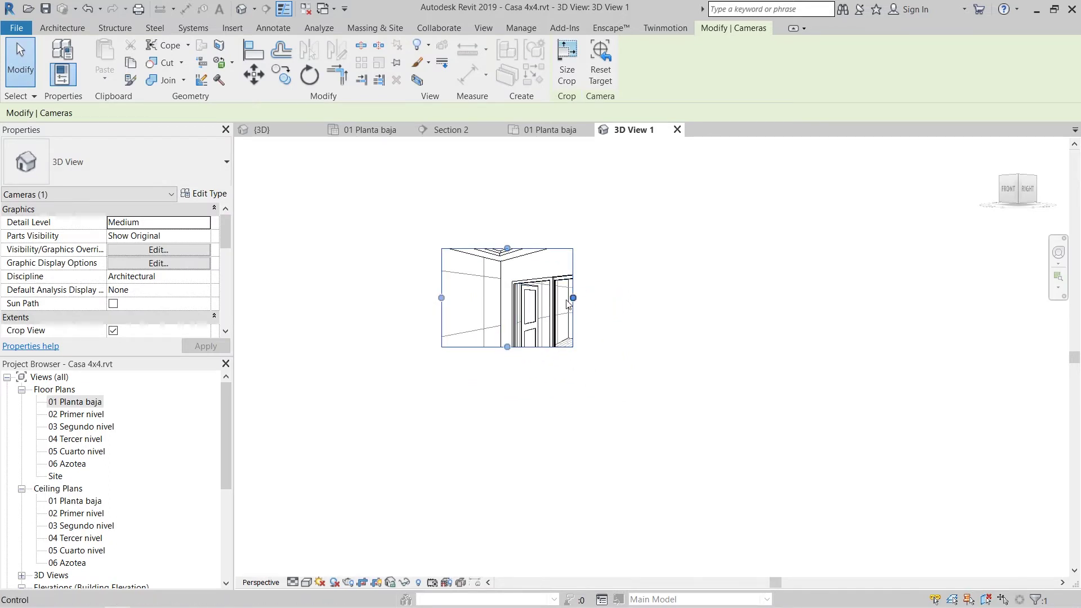
{"action": "left_click_drag", "start_coordinate": [573, 298], "coordinate": [713, 329]}
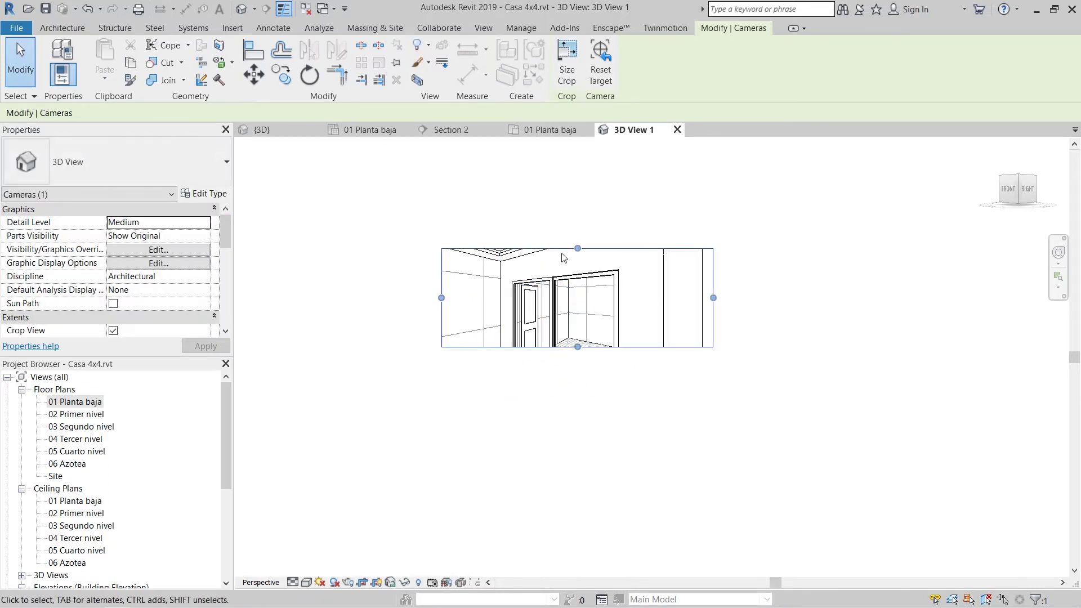
{"action": "left_click_drag", "start_coordinate": [579, 252], "coordinate": [578, 196]}
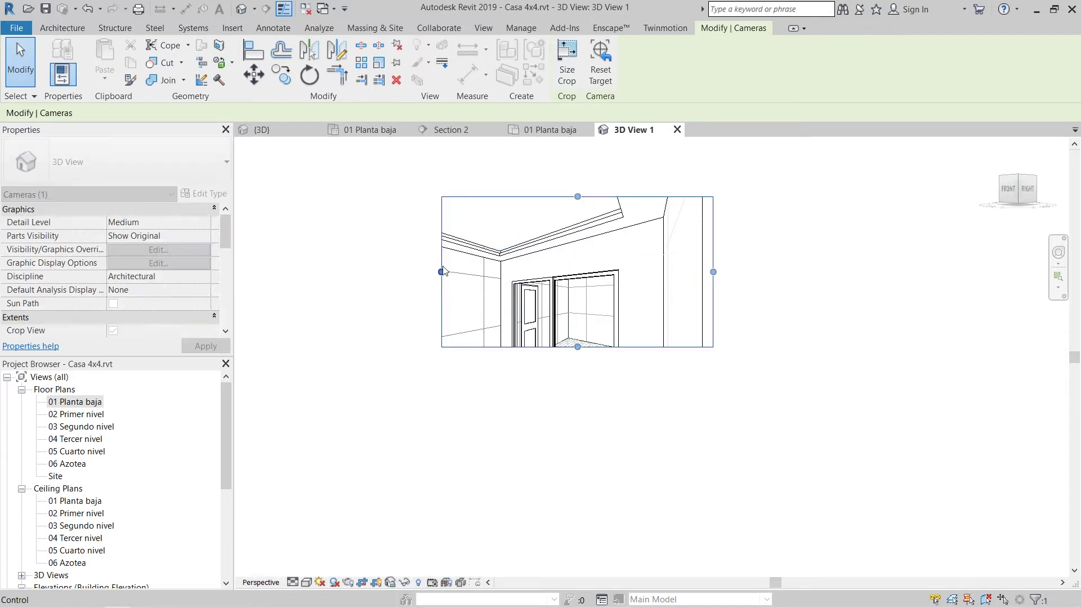
{"action": "left_click_drag", "start_coordinate": [441, 272], "coordinate": [344, 254]}
{"action": "left_click_drag", "start_coordinate": [714, 272], "coordinate": [671, 272]}
{"action": "left_click_drag", "start_coordinate": [507, 349], "coordinate": [508, 523]}
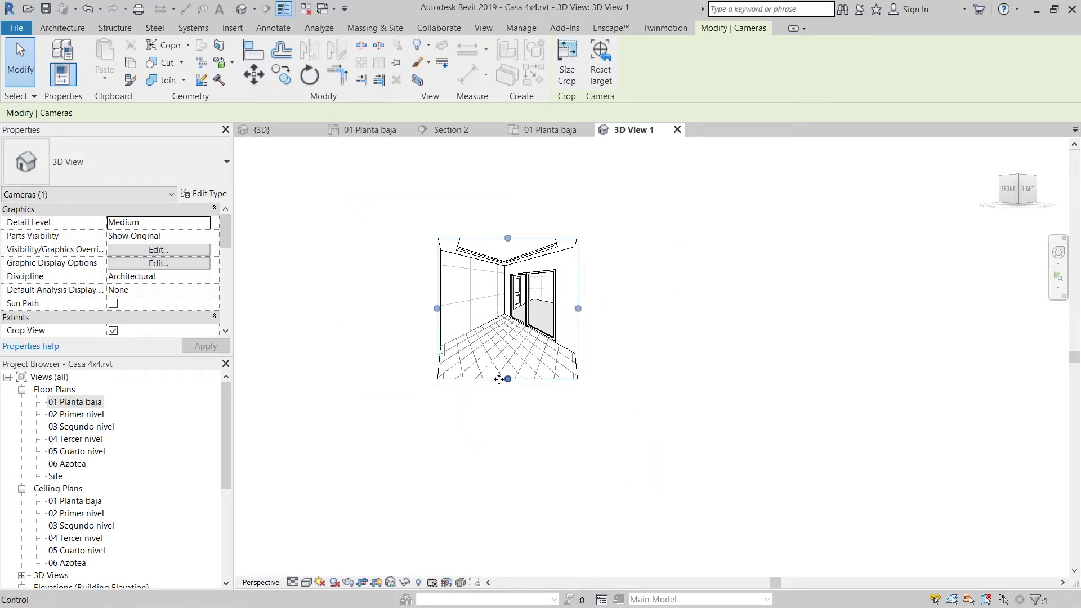
{"action": "left_click_drag", "start_coordinate": [508, 379], "coordinate": [525, 352]}
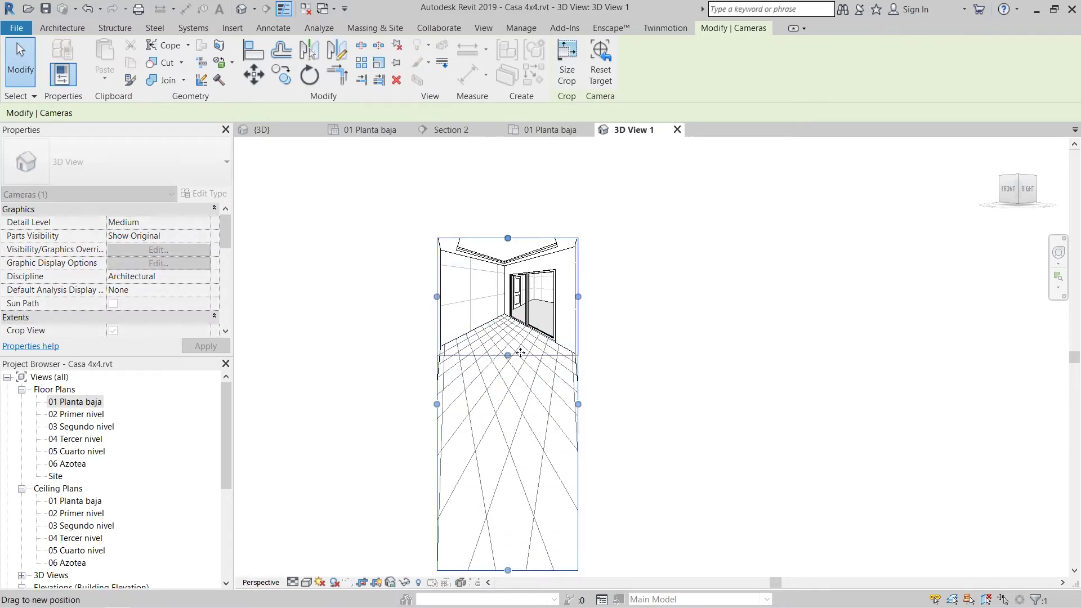
{"action": "left_click", "coordinate": [708, 360]}
{"action": "middle_click", "coordinate": [711, 365]}
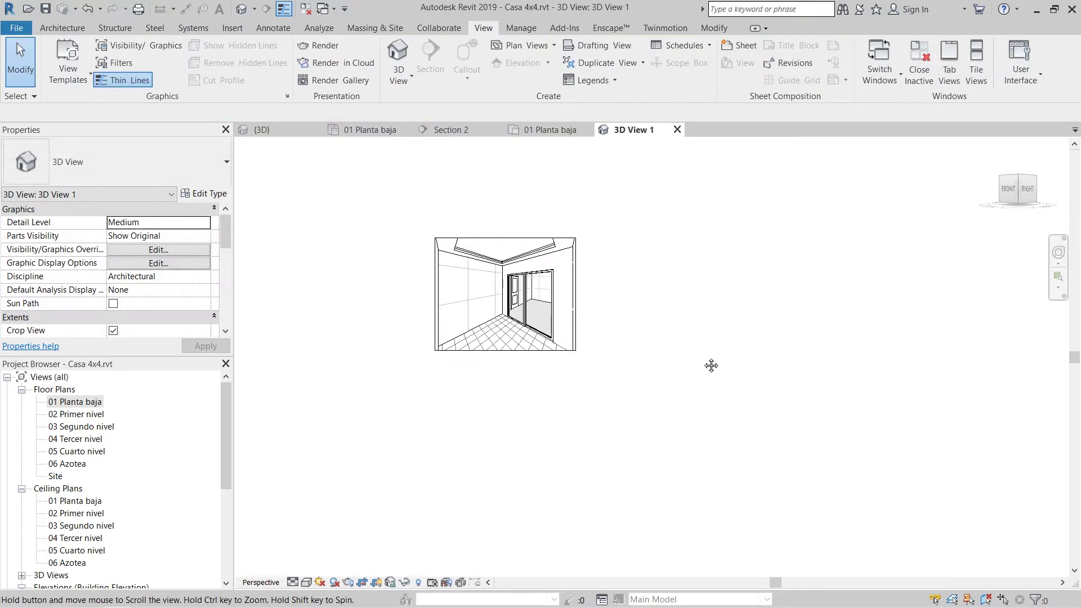
{"action": "middle_click", "coordinate": [711, 366]}
- Examine the inner and perimeter ceilings in the camera view, focusing on the gap between their edges
{"action": "scroll", "coordinate": [482, 348], "scroll_direction": "up", "scroll_amount": 5}
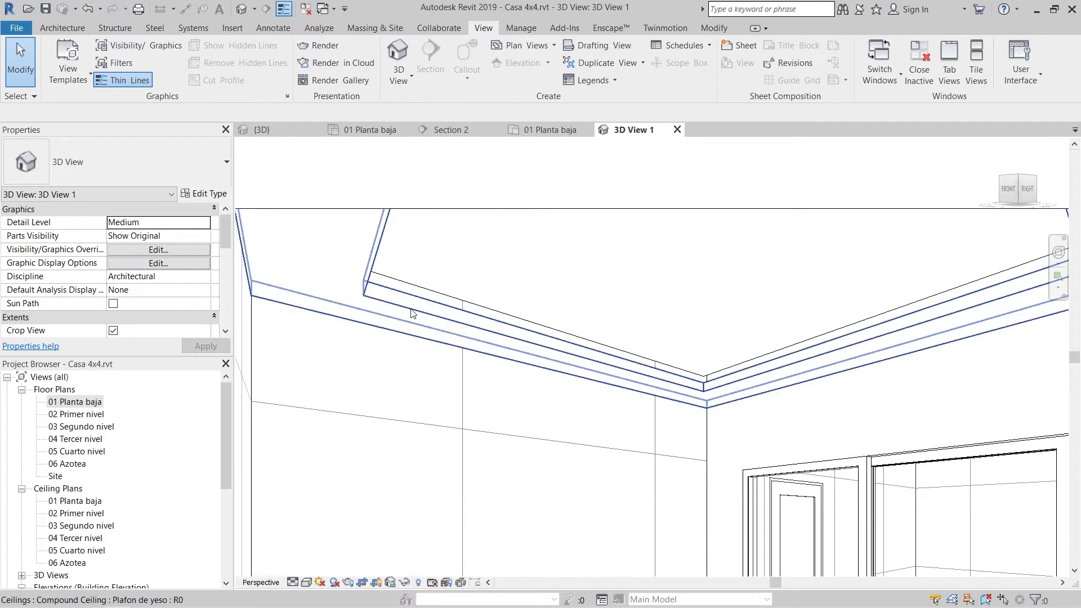
{"action": "middle_click_drag", "start_coordinate": [415, 306], "coordinate": [438, 338]}
{"action": "left_click", "coordinate": [437, 337]}
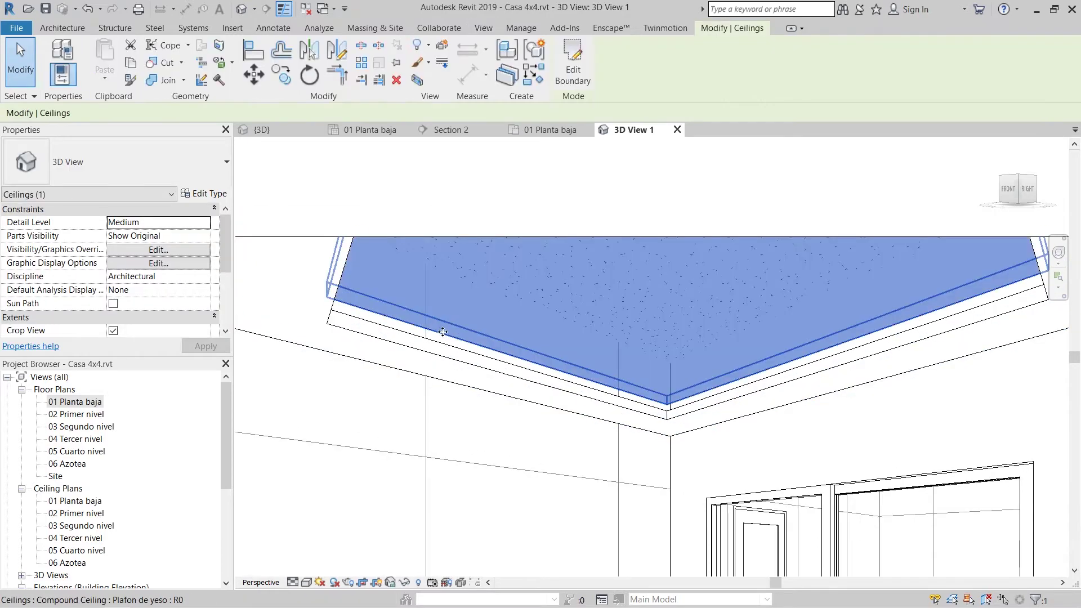
{"action": "left_click", "coordinate": [409, 352]}
{"action": "scroll", "coordinate": [669, 397], "scroll_direction": "up", "scroll_amount": 4}
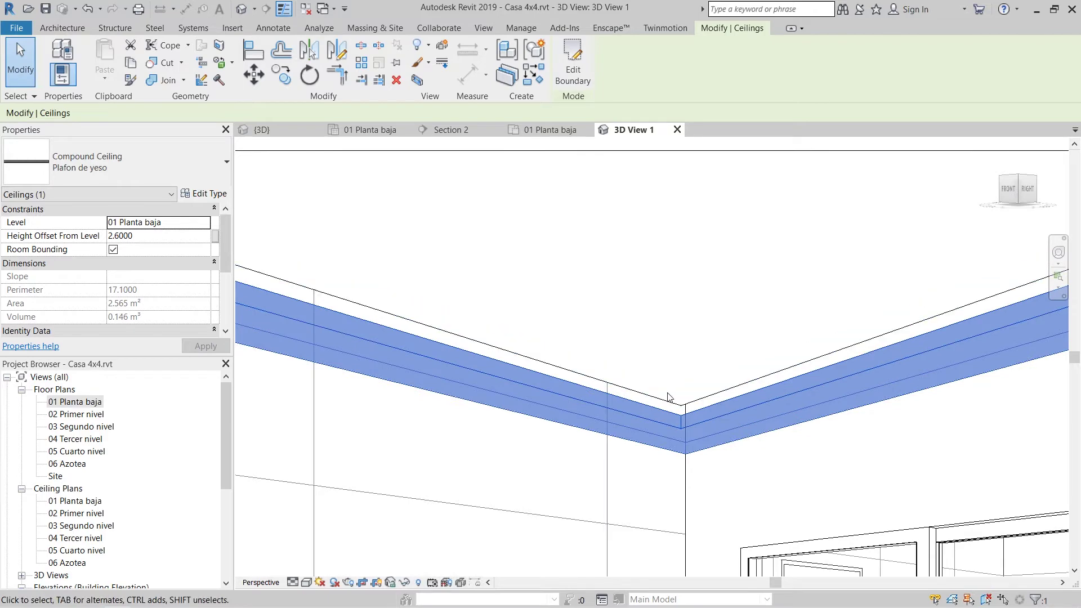
{"action": "scroll", "coordinate": [540, 352], "scroll_direction": "down", "scroll_amount": 2}
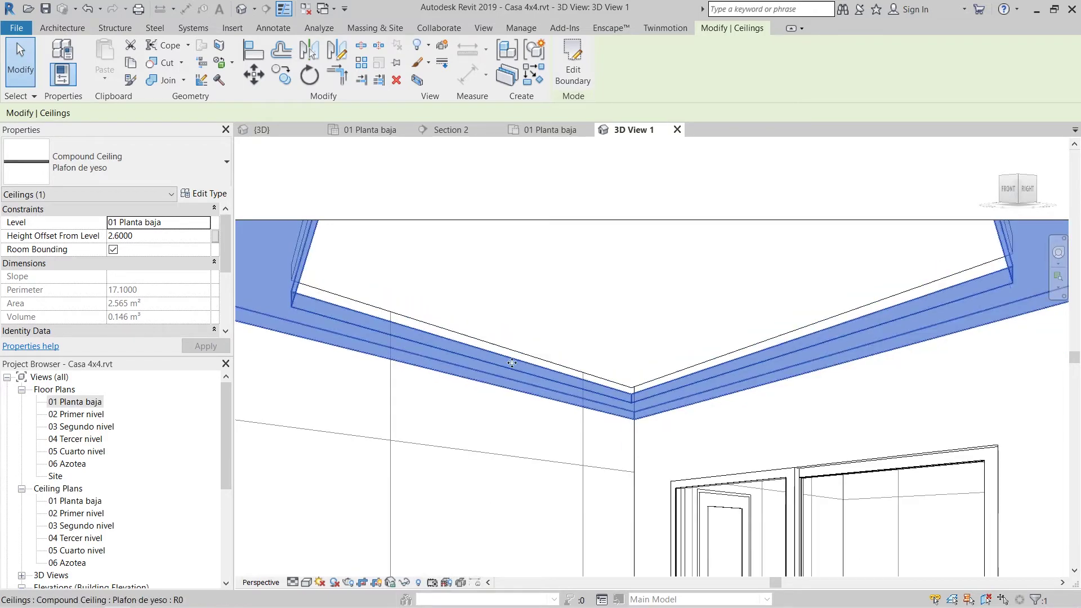
{"action": "left_click", "coordinate": [563, 328]}
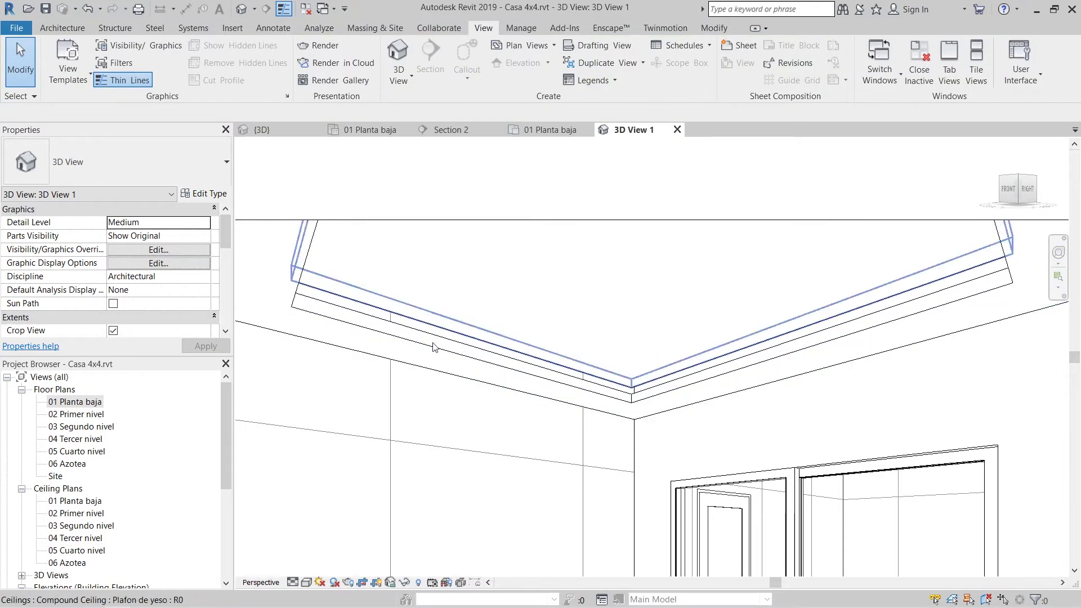
- Open the 01 Planta baja ceiling plan at the room with the two-level ceiling
{"action": "scroll", "coordinate": [166, 518], "scroll_direction": "down", "scroll_amount": 1}
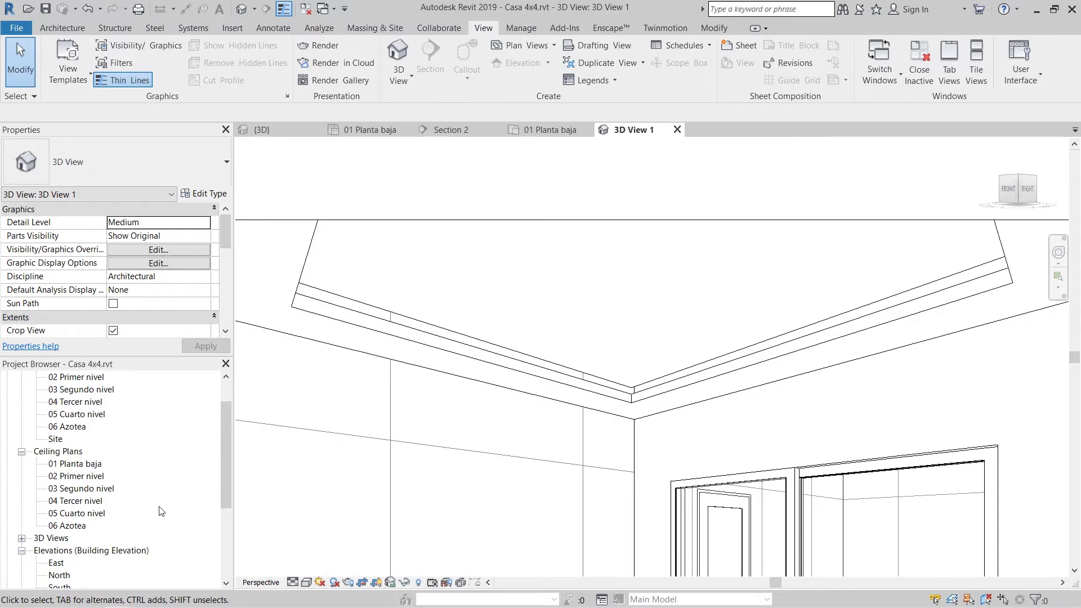
{"action": "scroll", "coordinate": [162, 511], "scroll_direction": "down", "scroll_amount": 1}
{"action": "double_click", "coordinate": [80, 440]}
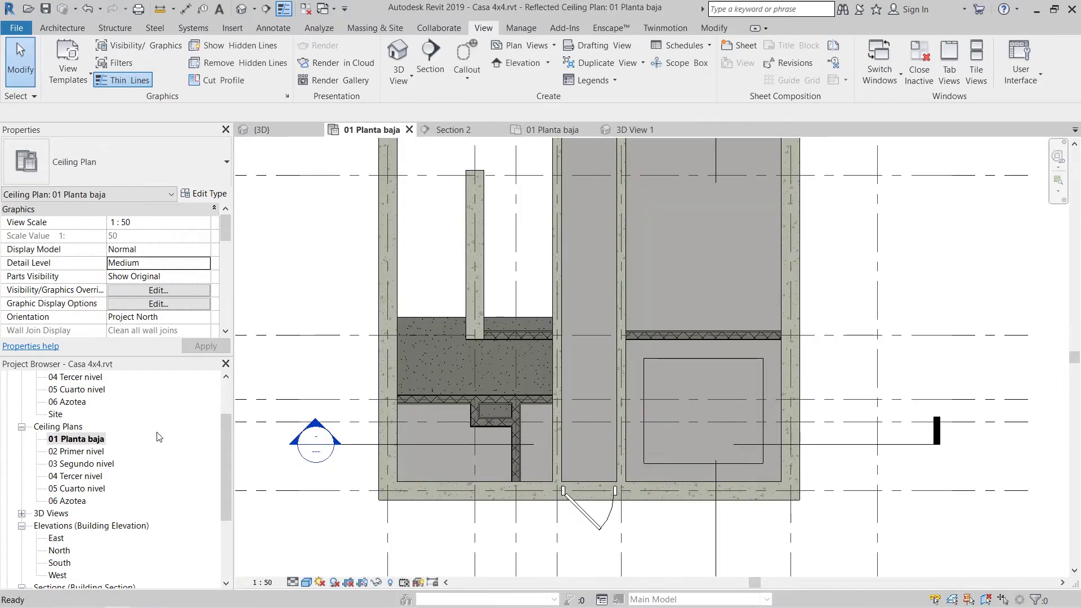
{"action": "scroll", "coordinate": [575, 412], "scroll_direction": "up", "scroll_amount": 5}
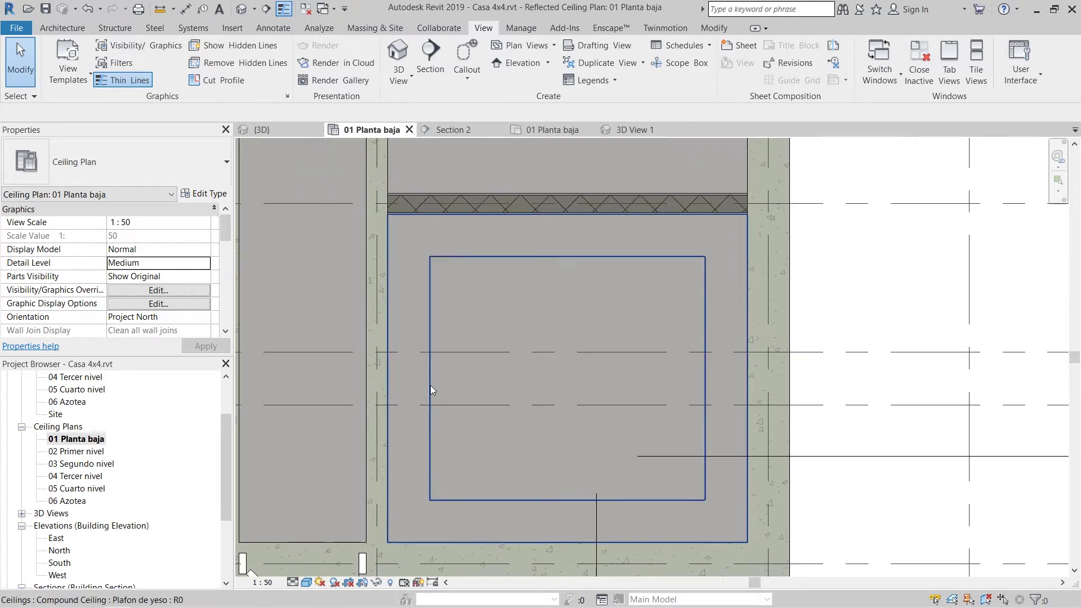
- Review the layer structure of the perimeter ceiling's Plafon de yeso type and leave it unedited
{"action": "left_click", "coordinate": [432, 389]}
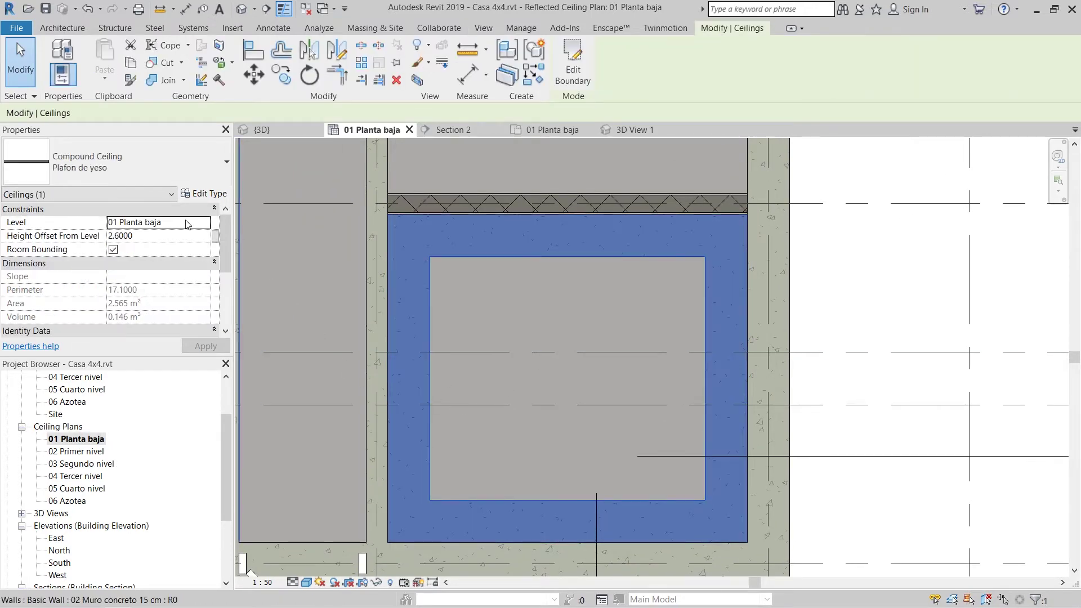
{"action": "left_click", "coordinate": [205, 197]}
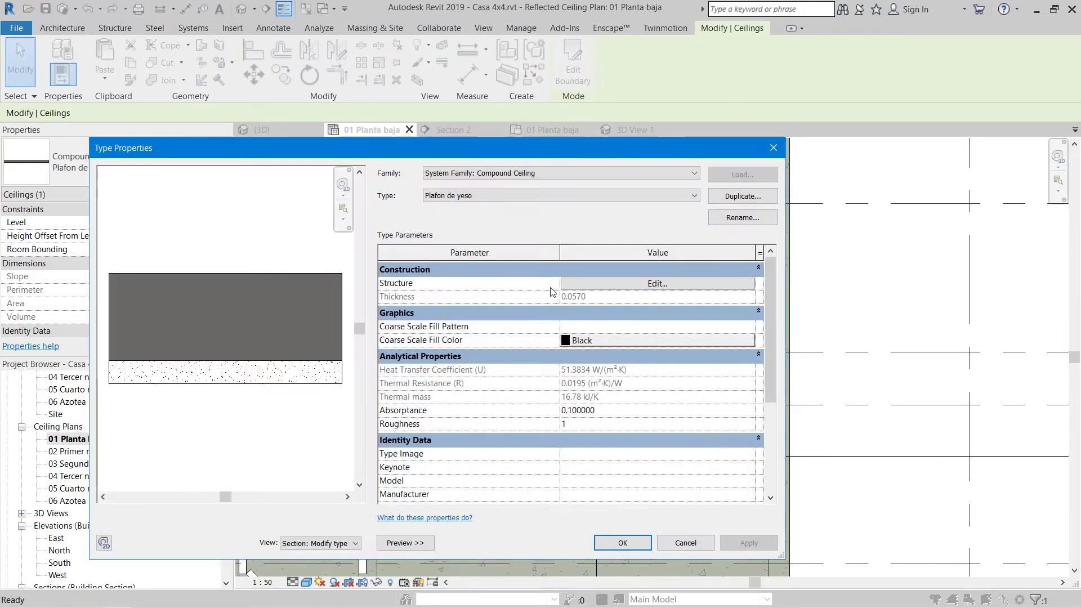
{"action": "left_click", "coordinate": [653, 284]}
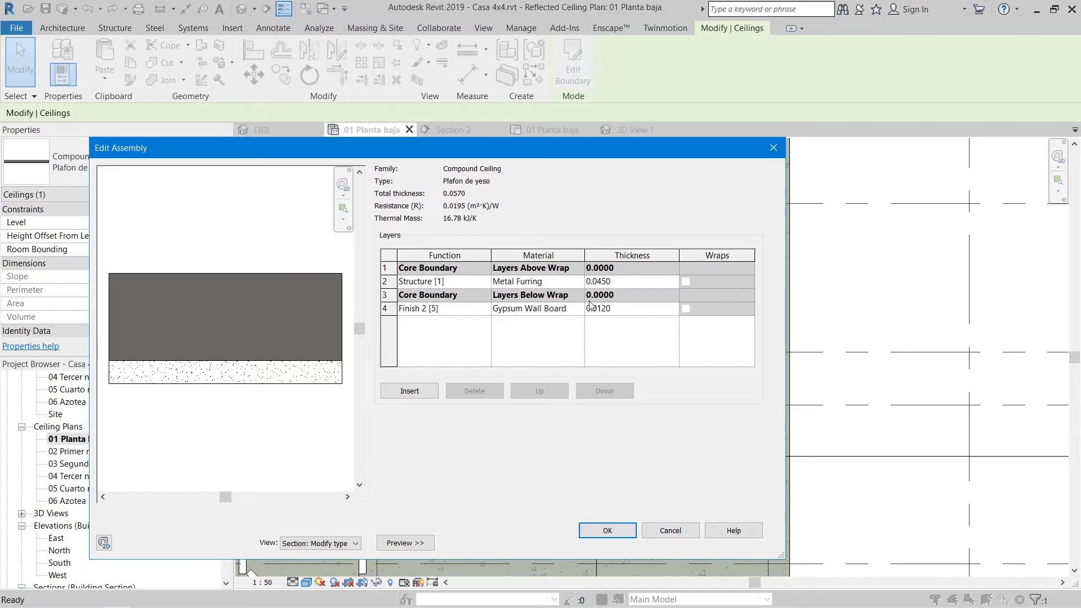
{"action": "left_click", "coordinate": [678, 531]}
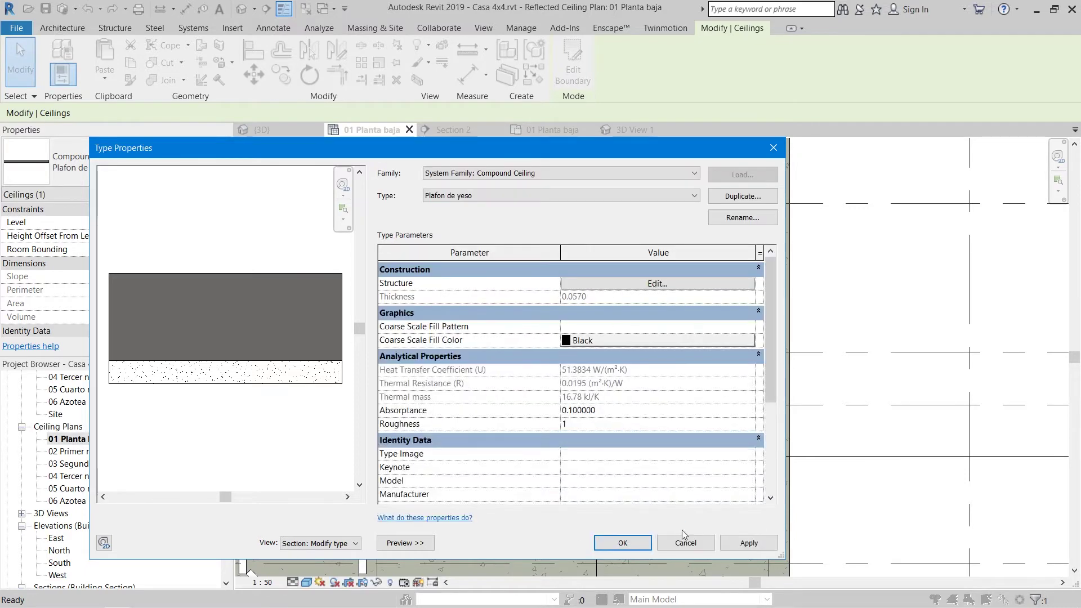
{"action": "left_click", "coordinate": [685, 545]}
{"action": "key", "text": "Escape"}
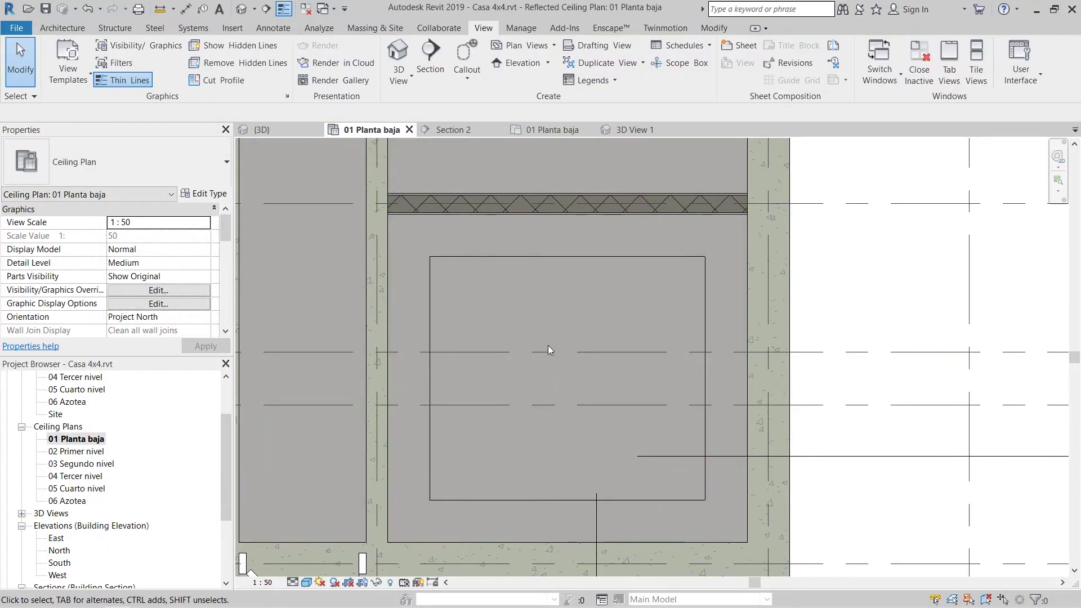
- Start a wall based on 02 Muro concreto 15 cm and duplicate the type as 04 Muro plafon 12 mm
{"action": "scroll", "coordinate": [584, 373], "scroll_direction": "down", "scroll_amount": 2}
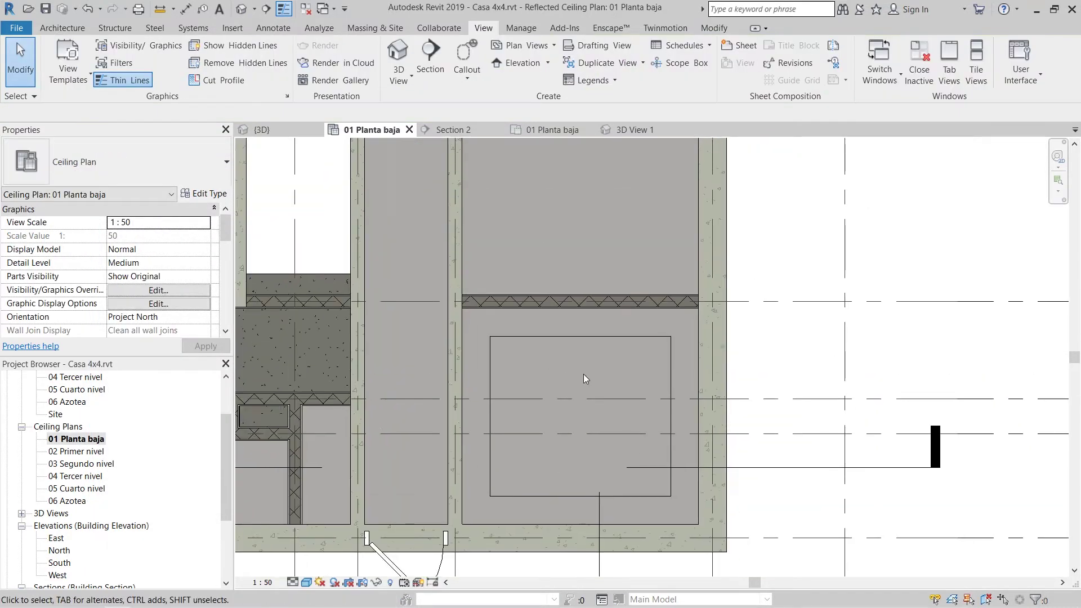
{"action": "left_click", "coordinate": [76, 31]}
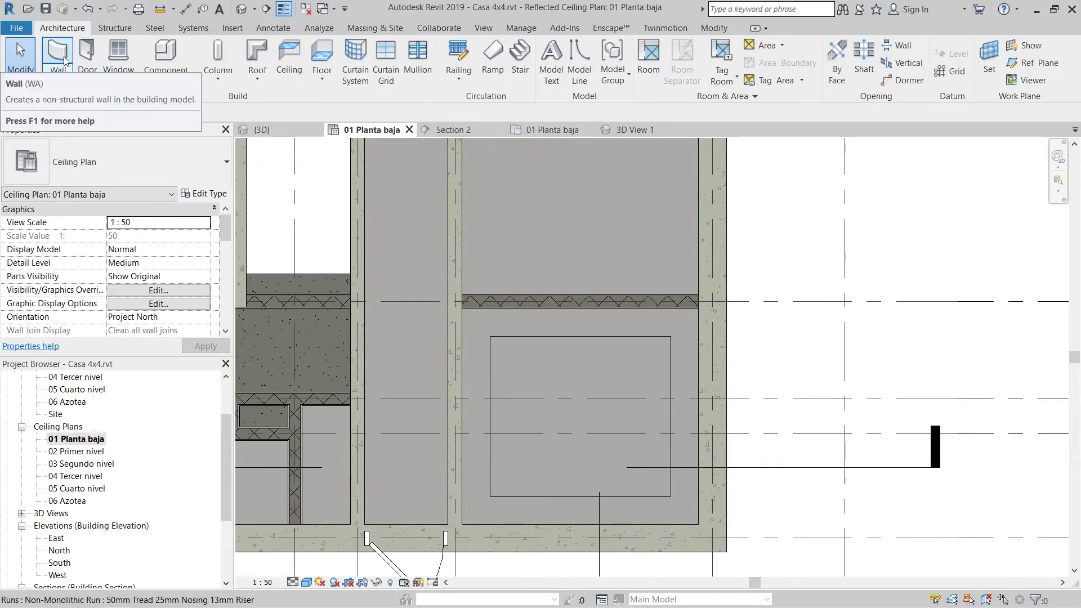
{"action": "left_click", "coordinate": [66, 56]}
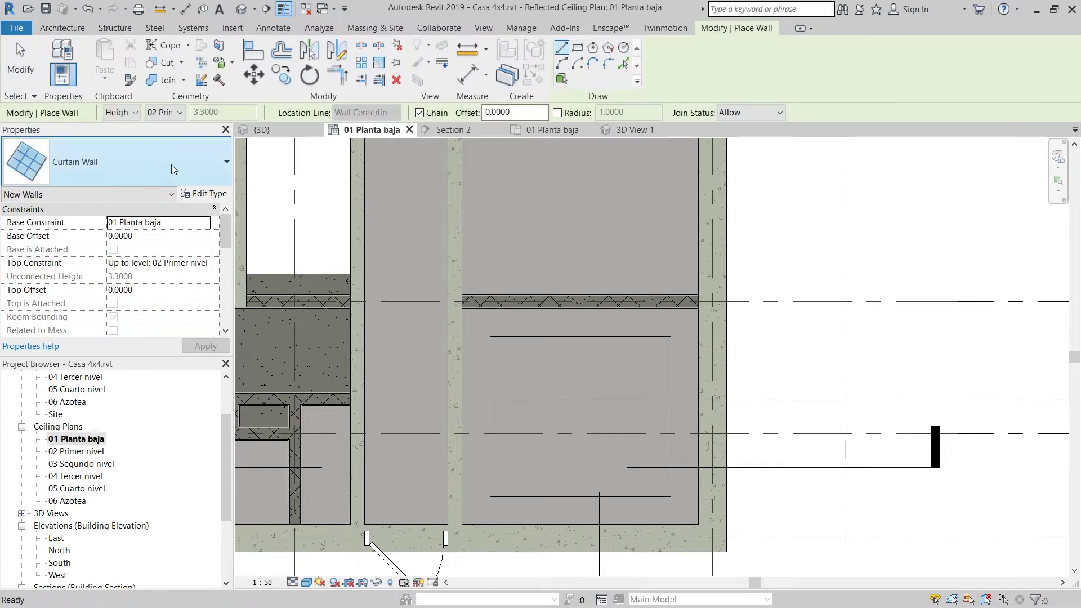
{"action": "left_click", "coordinate": [149, 162]}
{"action": "scroll", "coordinate": [155, 287], "scroll_direction": "up", "scroll_amount": 10}
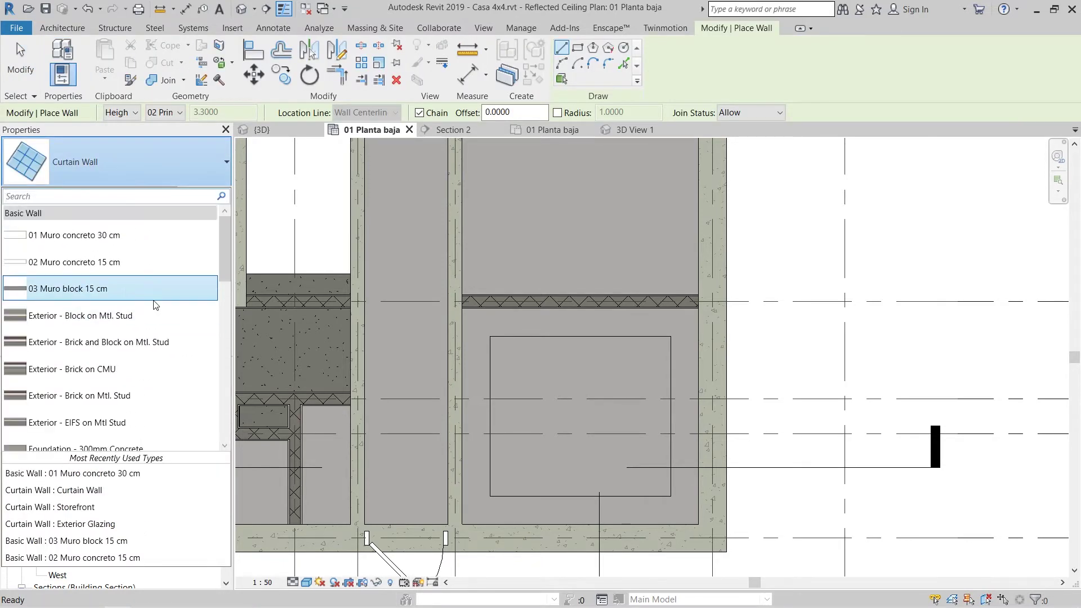
{"action": "left_click", "coordinate": [129, 262]}
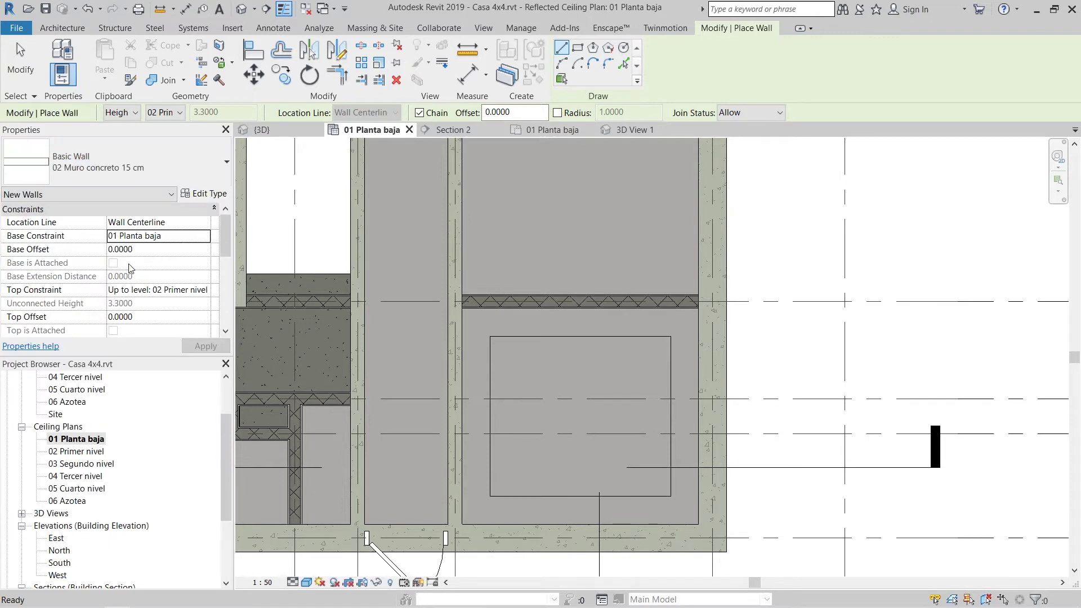
{"action": "left_click", "coordinate": [203, 200]}
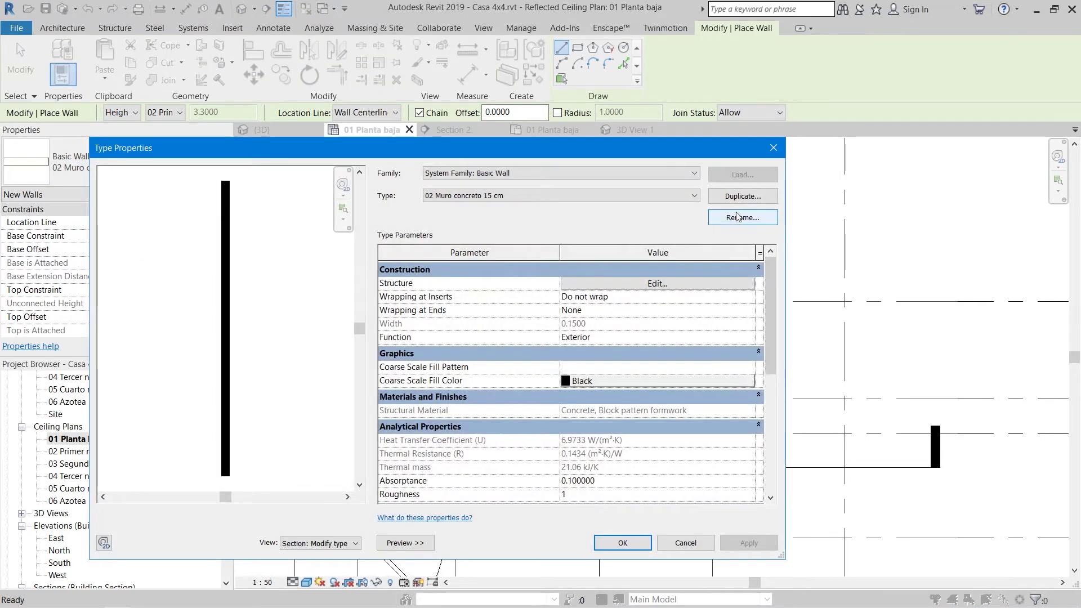
{"action": "left_click", "coordinate": [739, 197]}
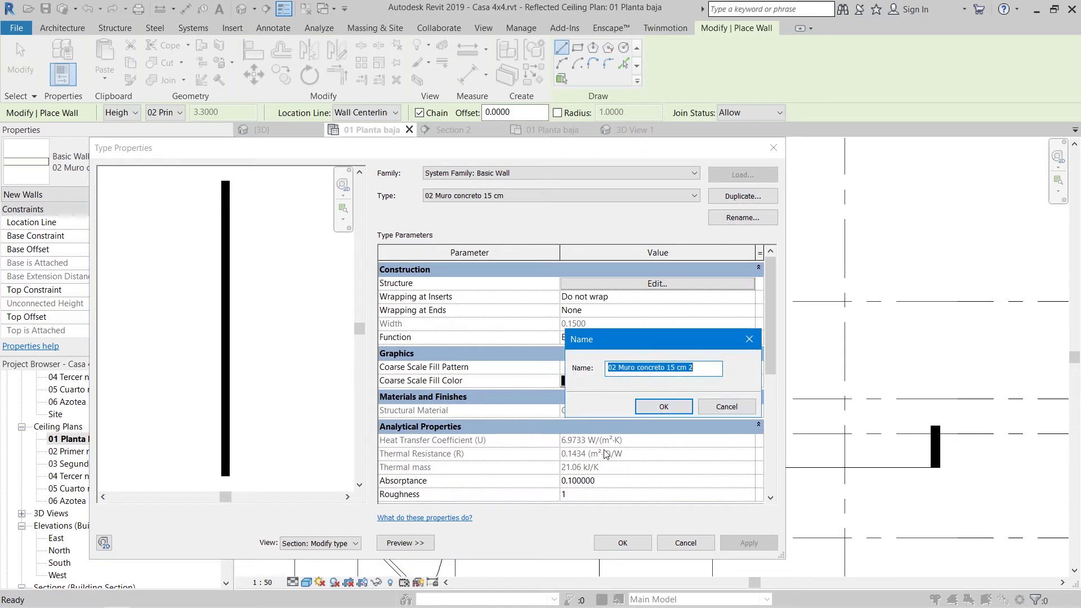
{"action": "type", "text": "04"}
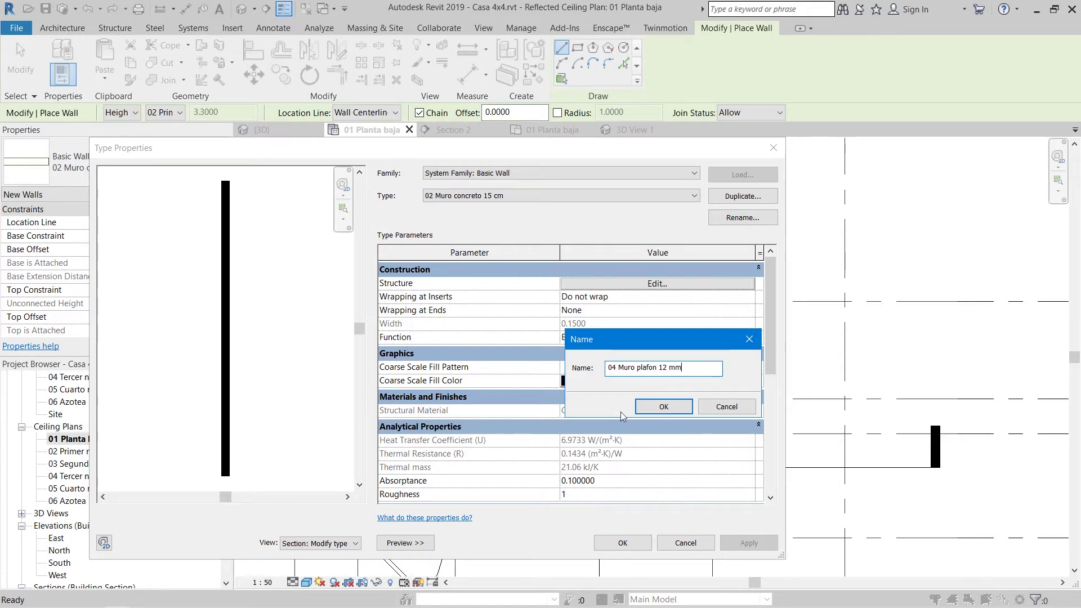
{"action": "left_click", "coordinate": [647, 407]}
- Set the new wall type's structure layer to Gypsum Wall Board with a thickness of 0.012 and accept the type
{"action": "left_click", "coordinate": [635, 287]}
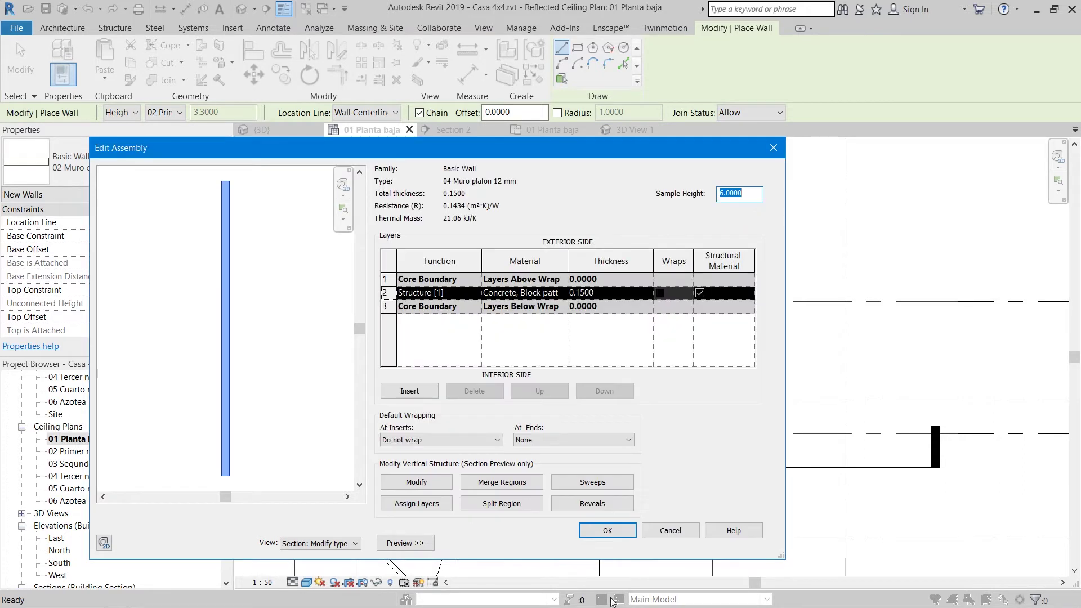
{"action": "left_click", "coordinate": [552, 293]}
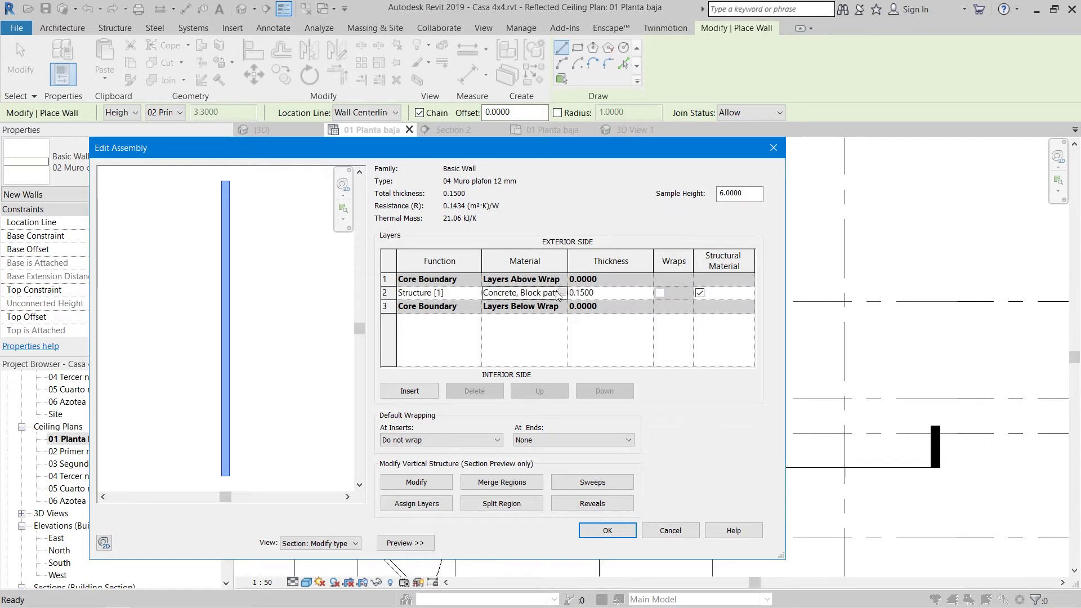
{"action": "left_click", "coordinate": [560, 293]}
{"action": "key", "text": "Escape"}
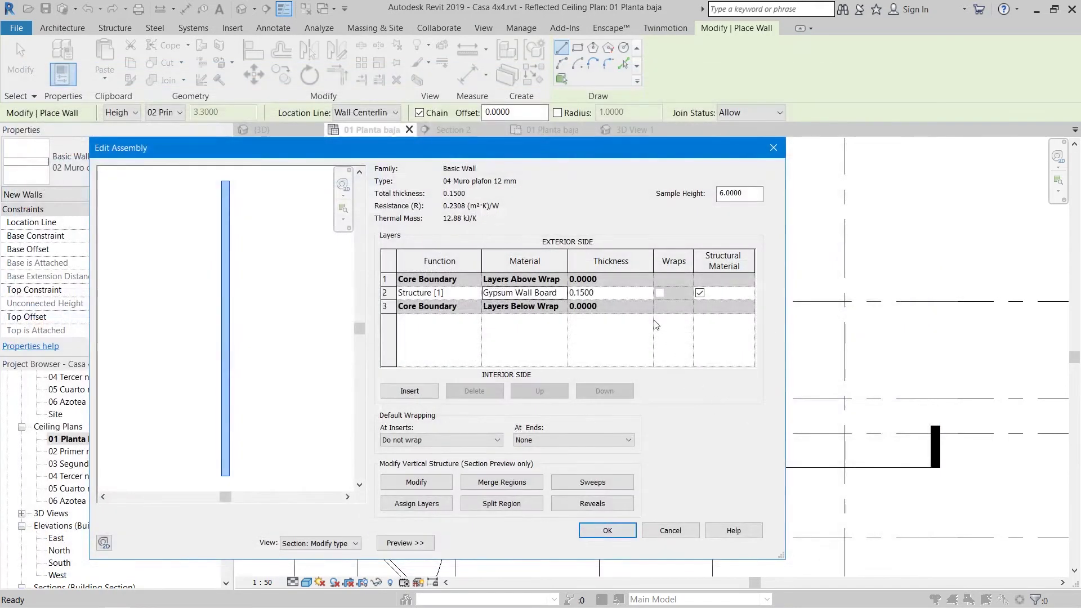
{"action": "left_click", "coordinate": [612, 296]}
{"action": "type", "text": "0."}
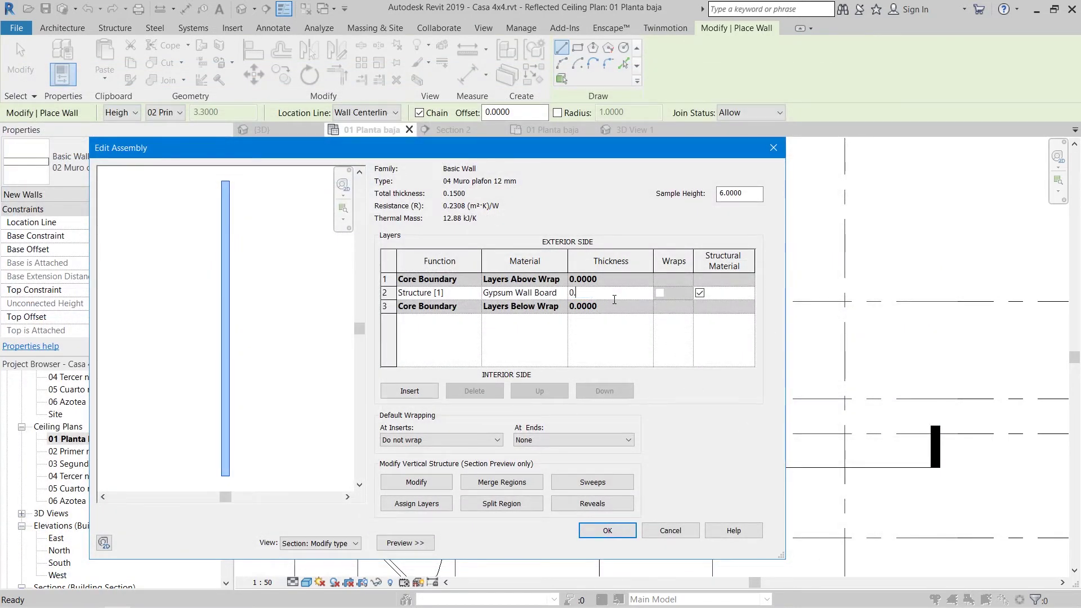
{"action": "type", "text": "012"}
{"action": "left_click", "coordinate": [605, 342]}
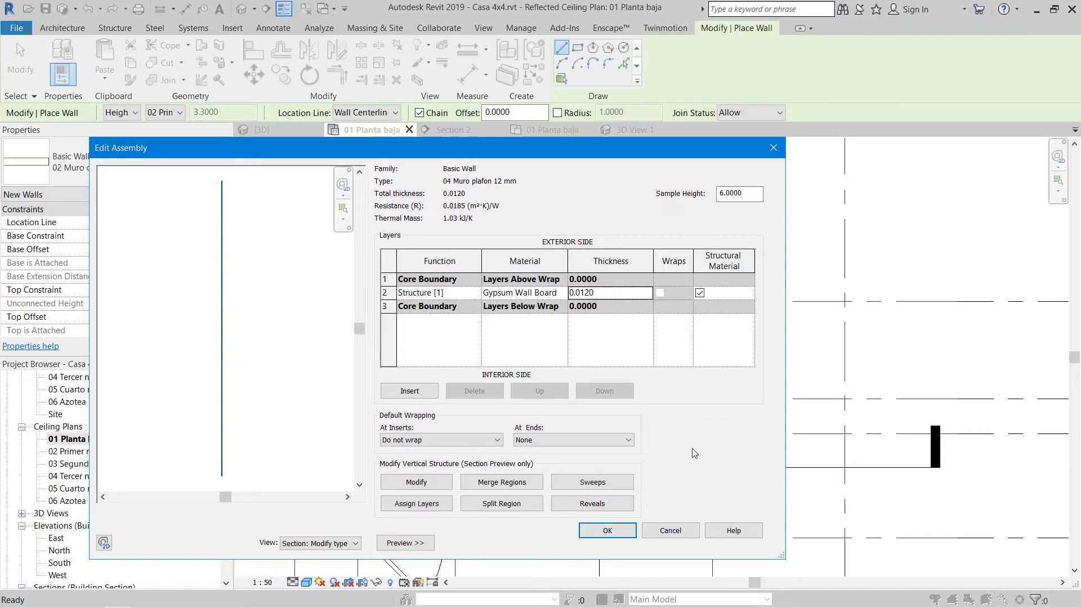
{"action": "left_click", "coordinate": [608, 532]}
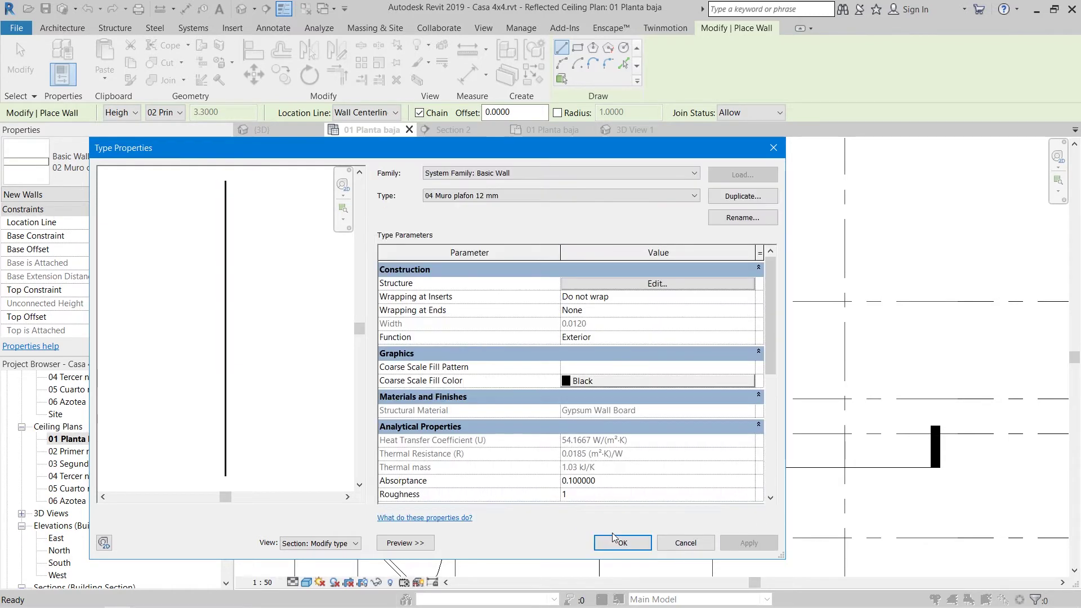
{"action": "left_click", "coordinate": [622, 542]}
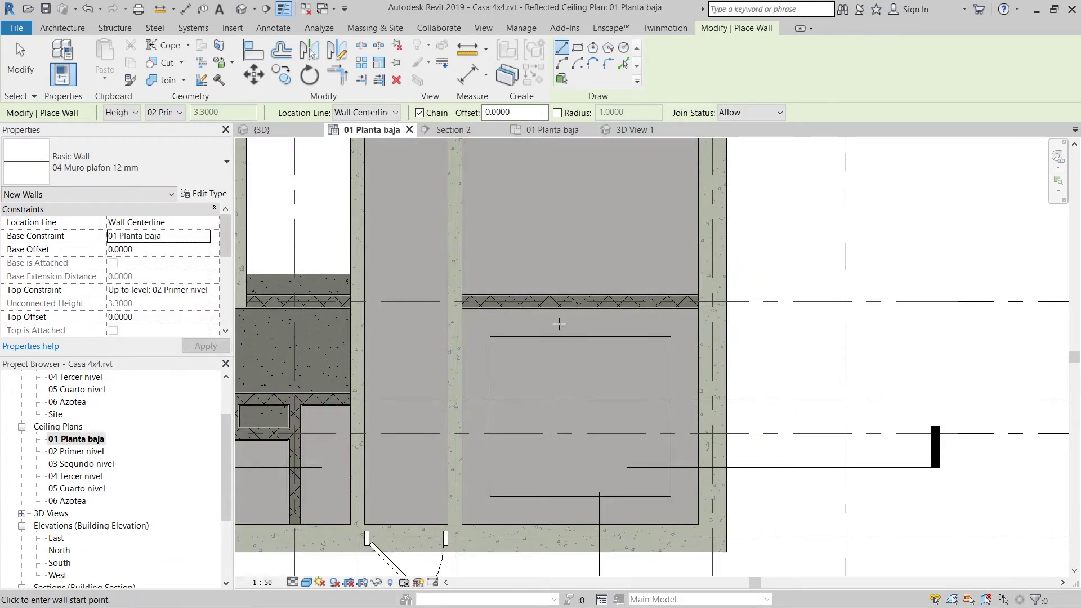
- Set the new walls' base offset to 2.6, top constraint to Unconnected and unconnected height to 0.112
{"action": "middle_click_drag", "start_coordinate": [545, 374], "coordinate": [525, 334]}
{"action": "scroll", "coordinate": [488, 357], "scroll_direction": "up", "scroll_amount": 1}
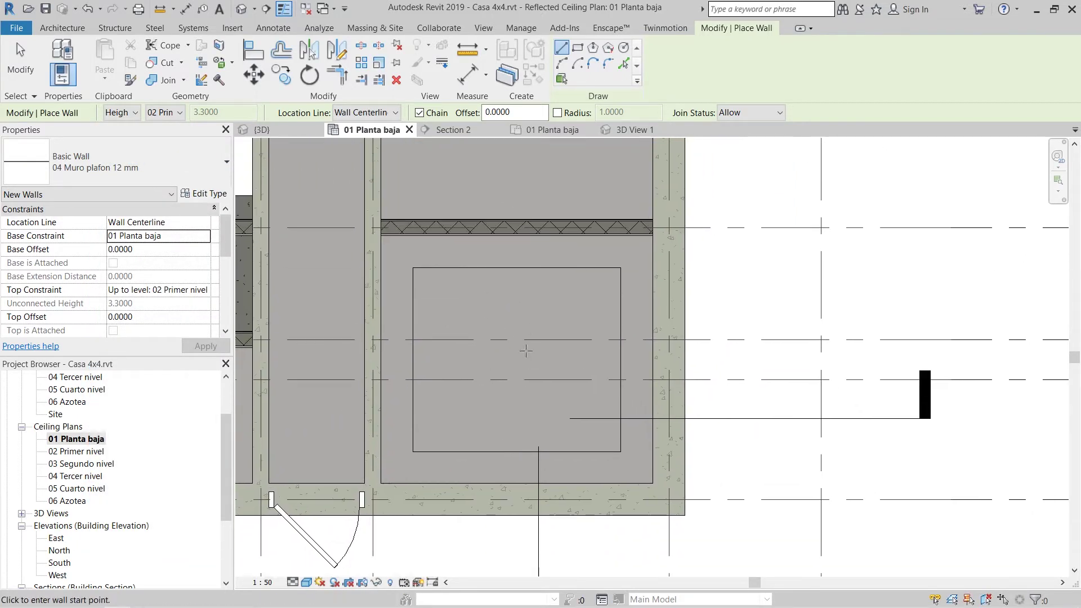
{"action": "left_click", "coordinate": [160, 250]}
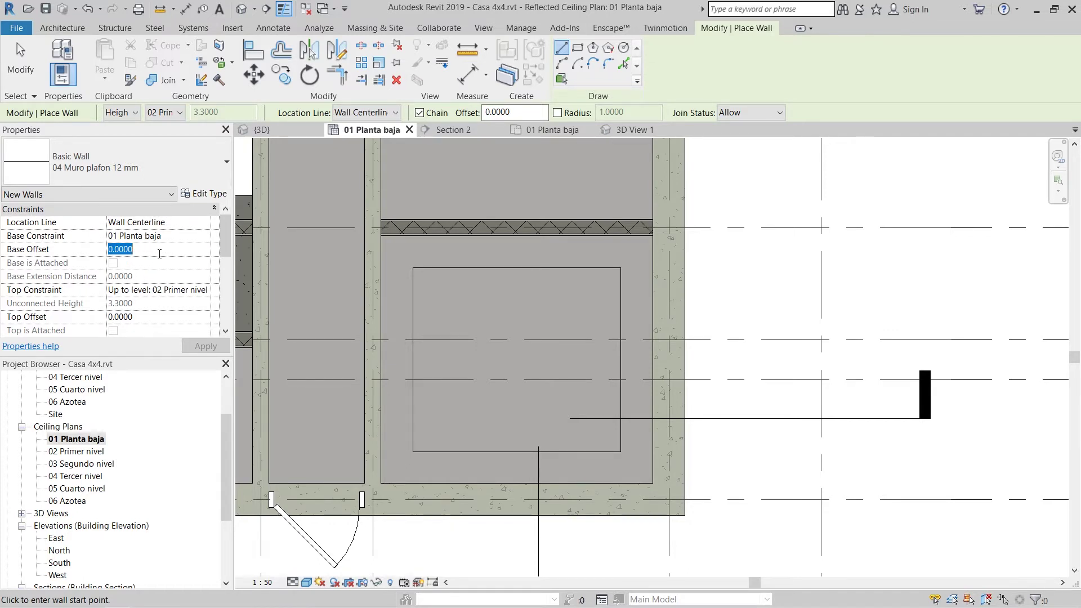
{"action": "type", "text": "2."}
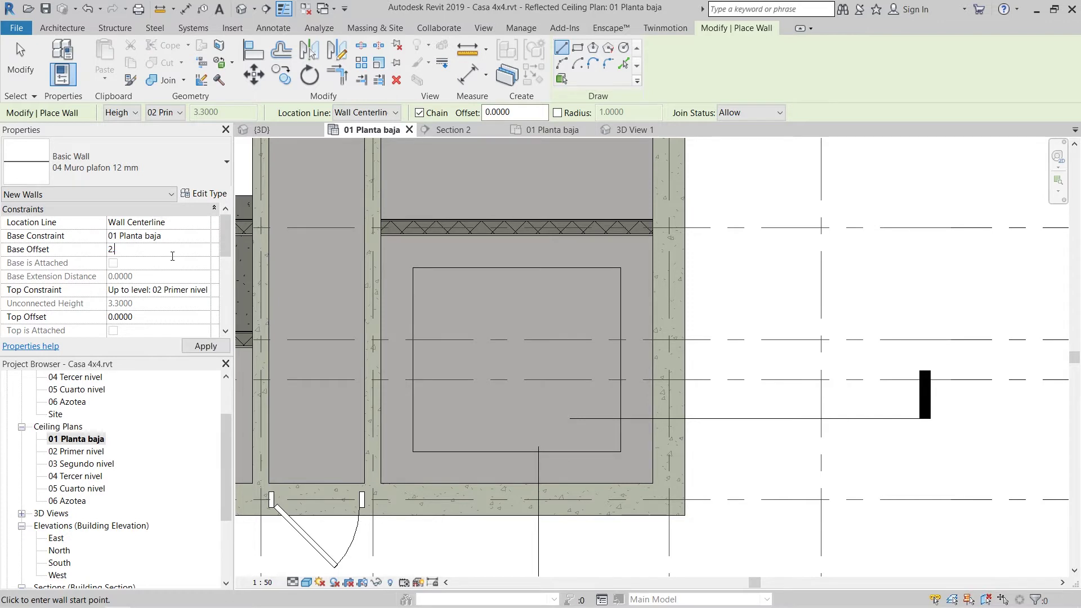
{"action": "type", "text": "6"}
{"action": "key", "text": "Return"}
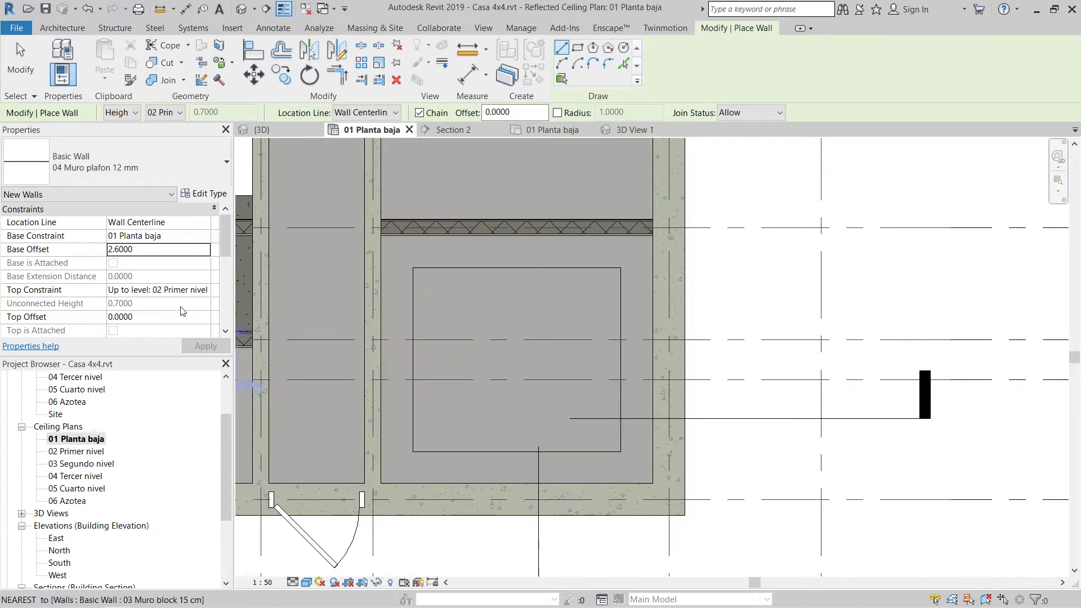
{"action": "left_click", "coordinate": [205, 292]}
{"action": "scroll", "coordinate": [151, 320], "scroll_direction": "up", "scroll_amount": 1}
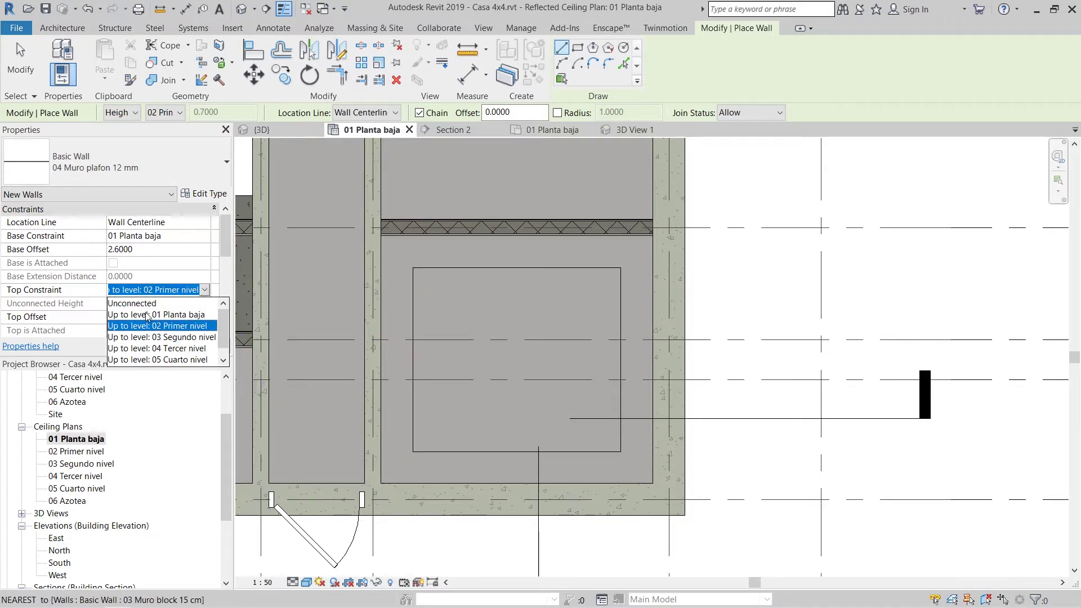
{"action": "left_click", "coordinate": [151, 304]}
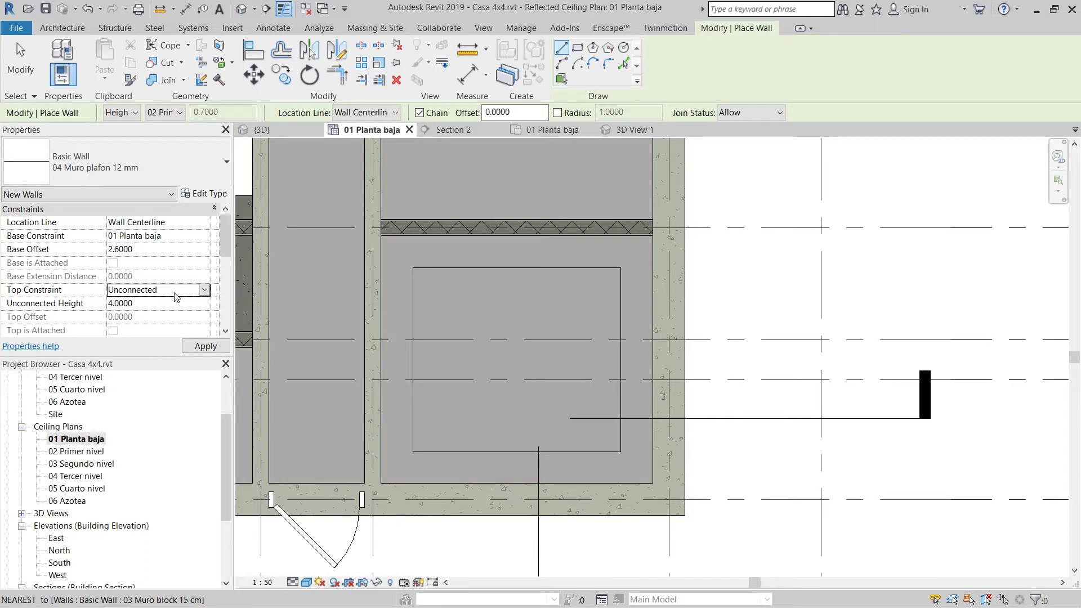
{"action": "left_click", "coordinate": [155, 304]}
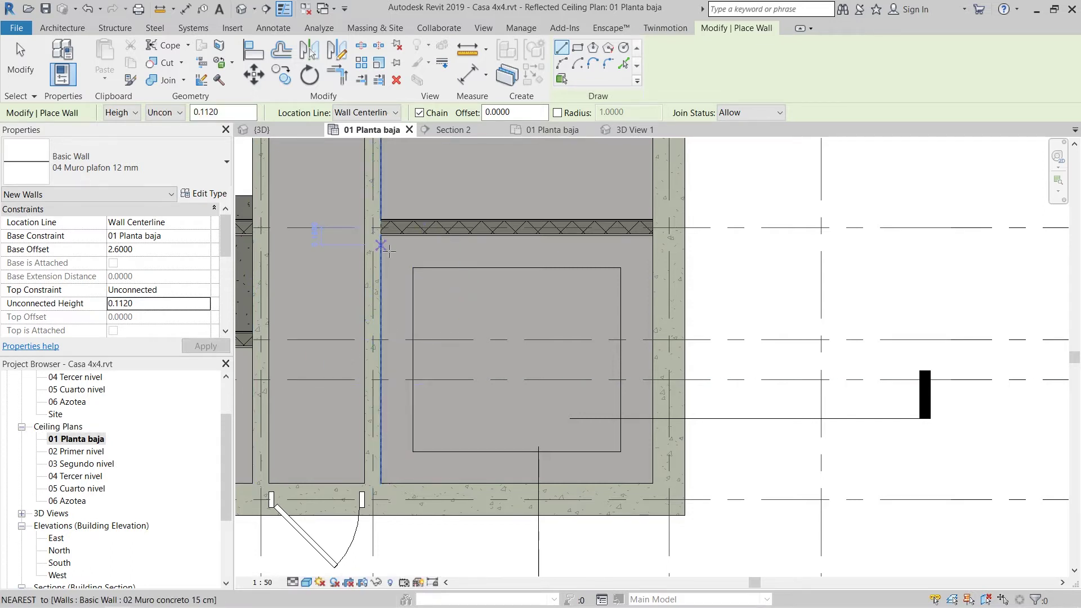
- With the location line at Finish Face: Exterior, draw walls along the left and lower edges of the inner ceiling rectangle
{"action": "middle_click_drag", "start_coordinate": [465, 305], "coordinate": [420, 321]}
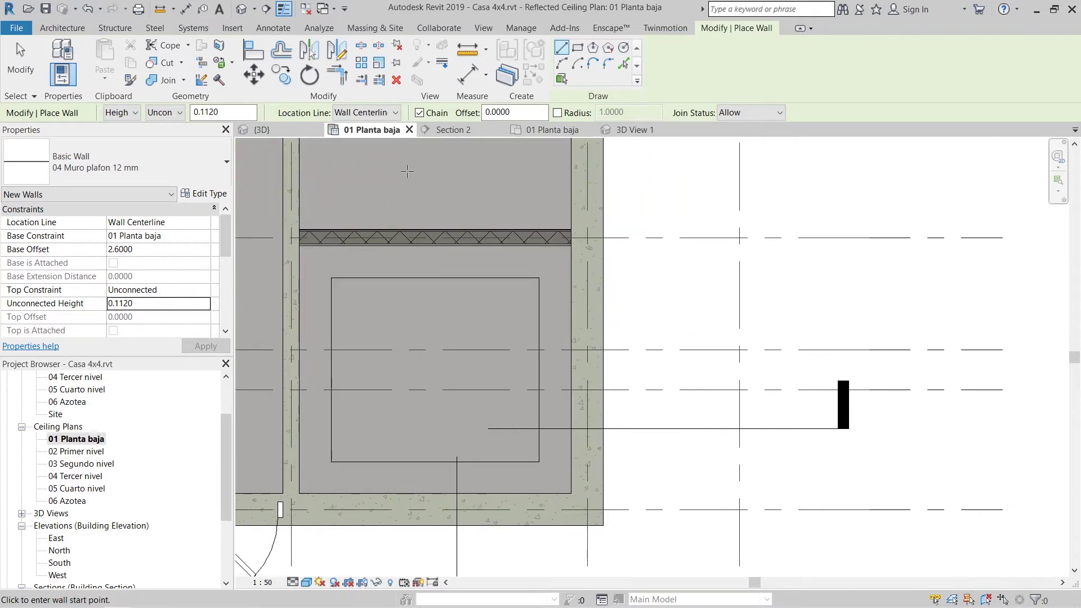
{"action": "left_click", "coordinate": [363, 113]}
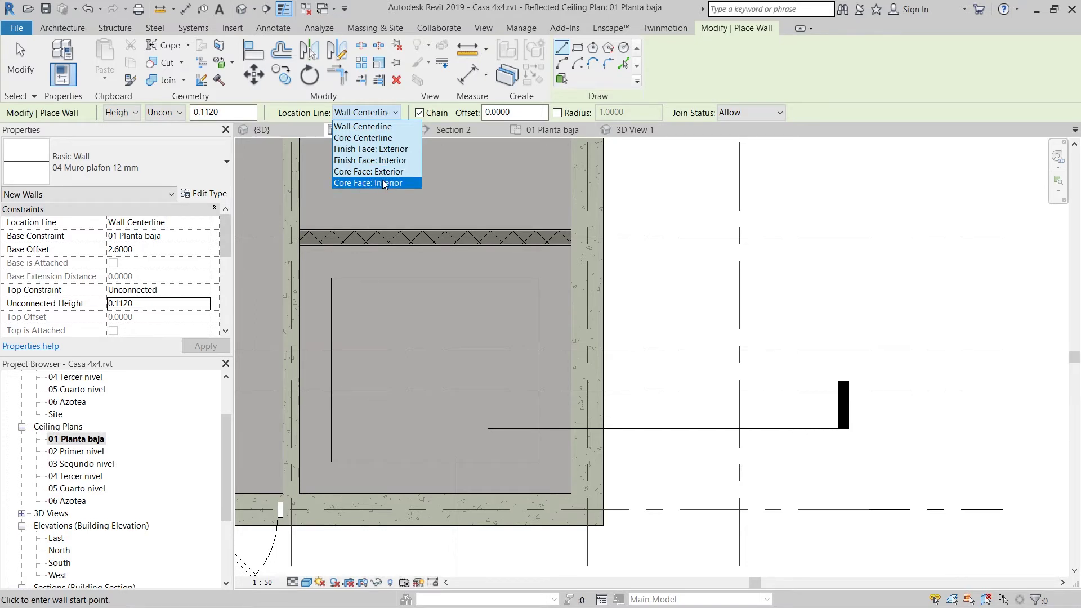
{"action": "left_click", "coordinate": [393, 151]}
{"action": "scroll", "coordinate": [350, 281], "scroll_direction": "up", "scroll_amount": 5}
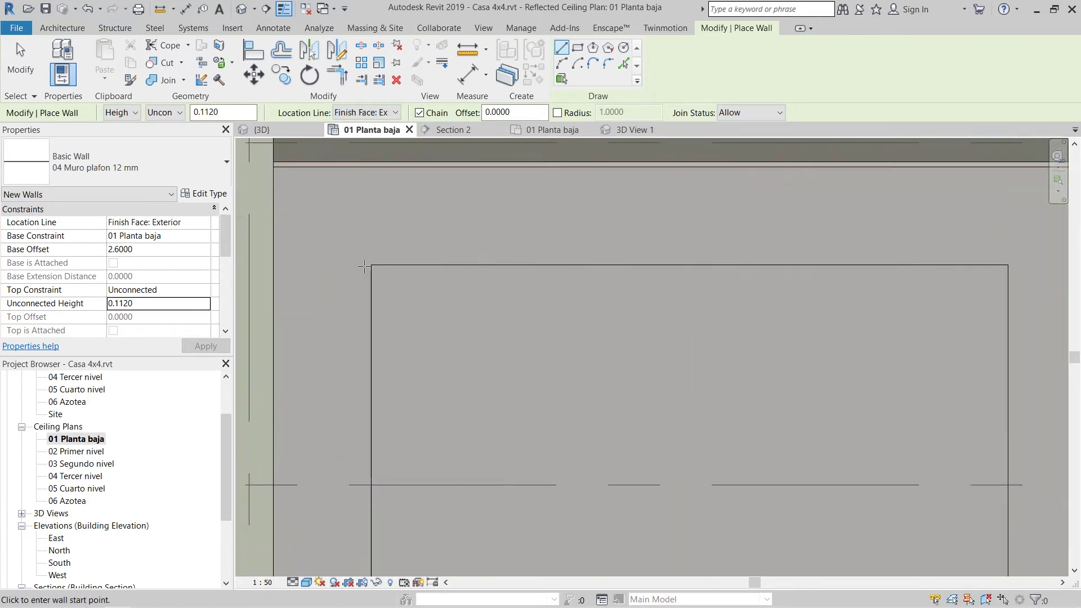
{"action": "left_click", "coordinate": [370, 265]}
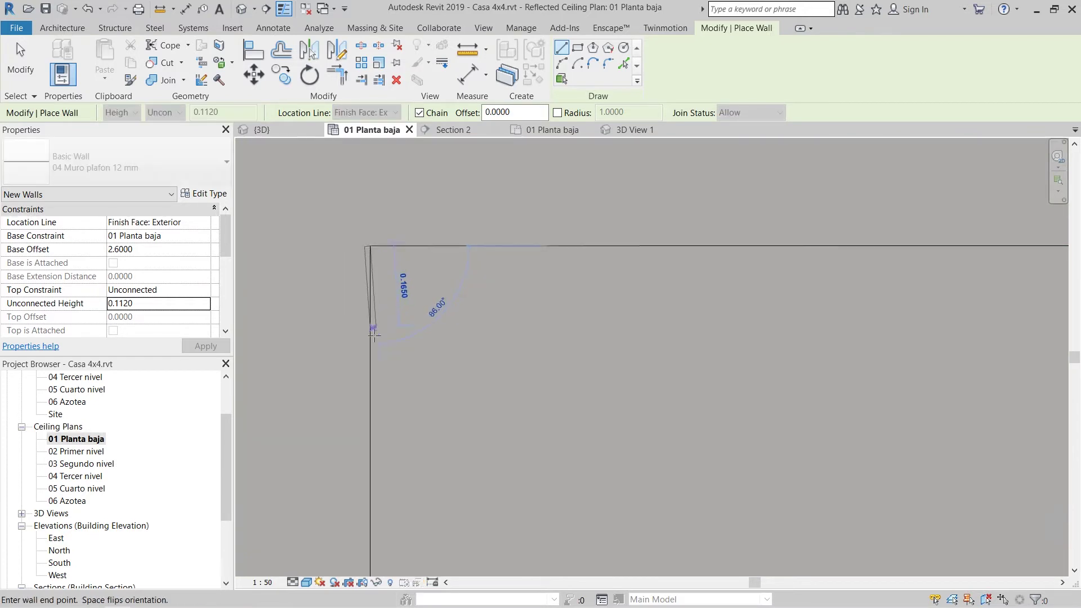
{"action": "scroll", "coordinate": [372, 332], "scroll_direction": "down", "scroll_amount": 4}
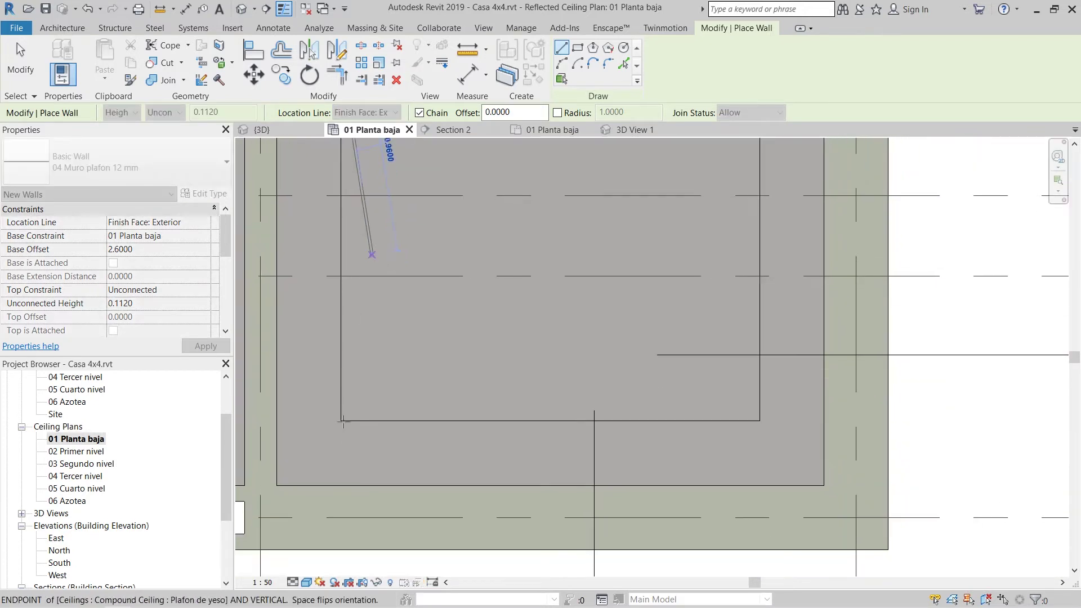
{"action": "scroll", "coordinate": [343, 421], "scroll_direction": "up", "scroll_amount": 4}
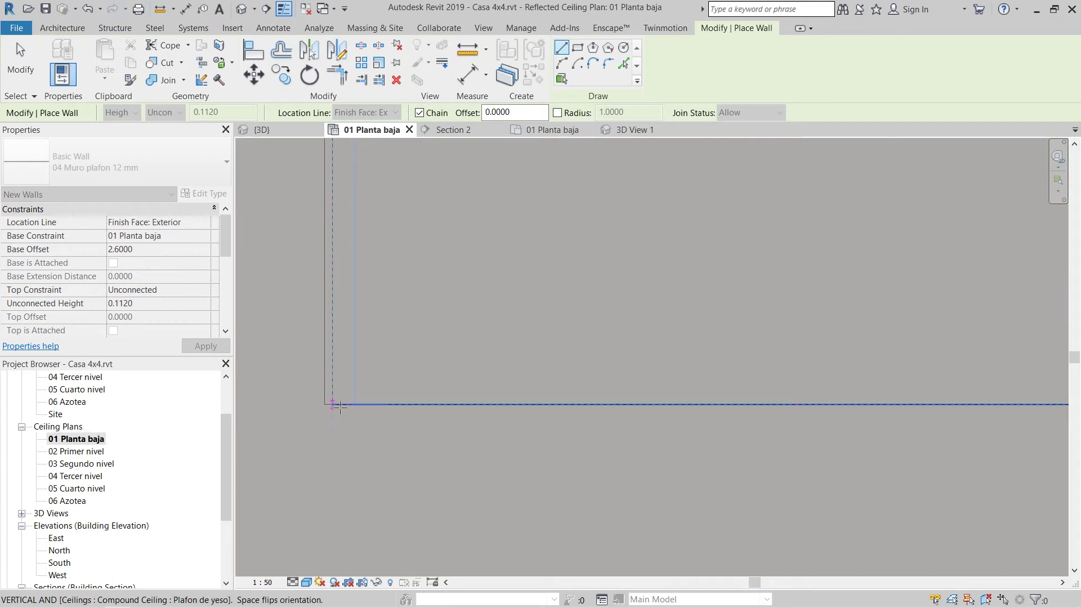
{"action": "left_click", "coordinate": [335, 406]}
{"action": "scroll", "coordinate": [336, 429], "scroll_direction": "down", "scroll_amount": 2}
{"action": "middle_click_drag", "start_coordinate": [692, 458], "coordinate": [509, 487]}
{"action": "scroll", "coordinate": [552, 453], "scroll_direction": "up", "scroll_amount": 1}
{"action": "left_click", "coordinate": [607, 441]}
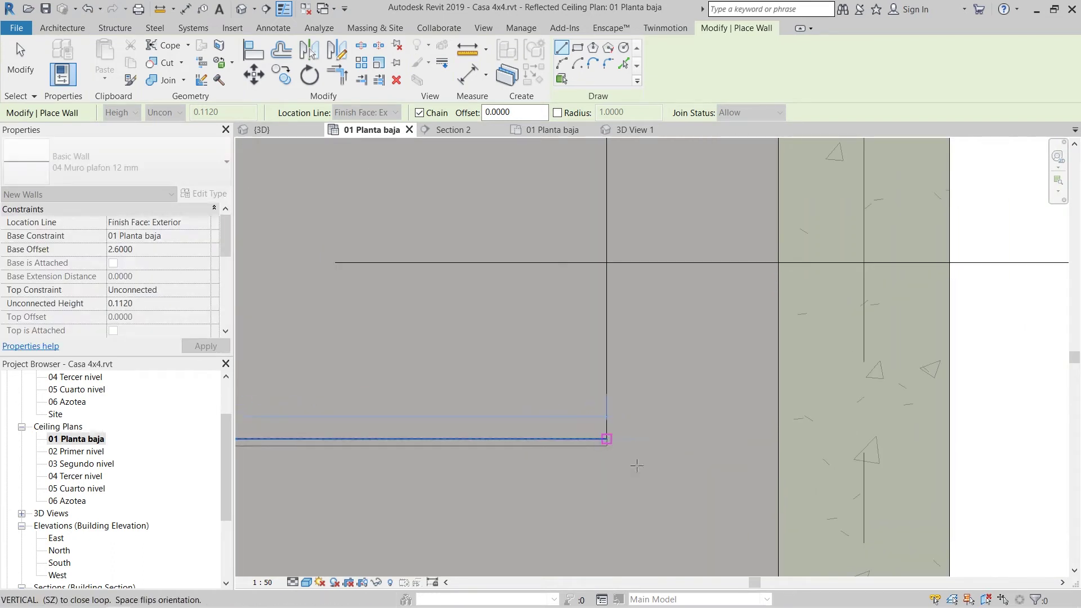
- Continue the walls along the right and upper edges of the inner ceiling rectangle, closing the loop and finishing the command
{"action": "scroll", "coordinate": [655, 470], "scroll_direction": "down", "scroll_amount": 2}
{"action": "scroll", "coordinate": [652, 447], "scroll_direction": "down", "scroll_amount": 2}
{"action": "middle_click_drag", "start_coordinate": [647, 342], "coordinate": [647, 558]}
{"action": "scroll", "coordinate": [652, 354], "scroll_direction": "up", "scroll_amount": 5}
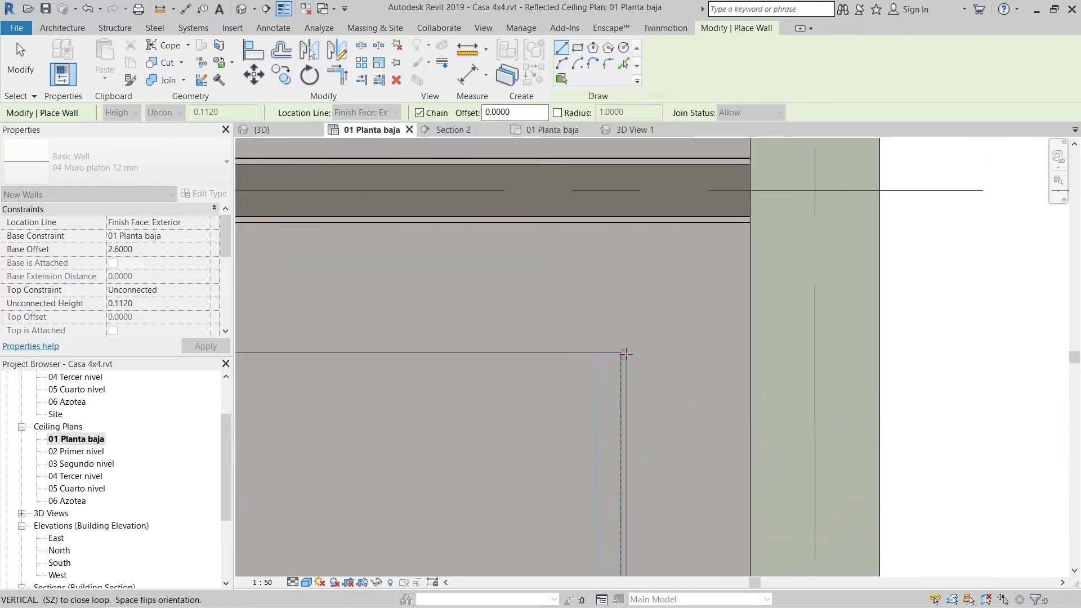
{"action": "left_click", "coordinate": [620, 354]}
{"action": "scroll", "coordinate": [522, 374], "scroll_direction": "down", "scroll_amount": 3}
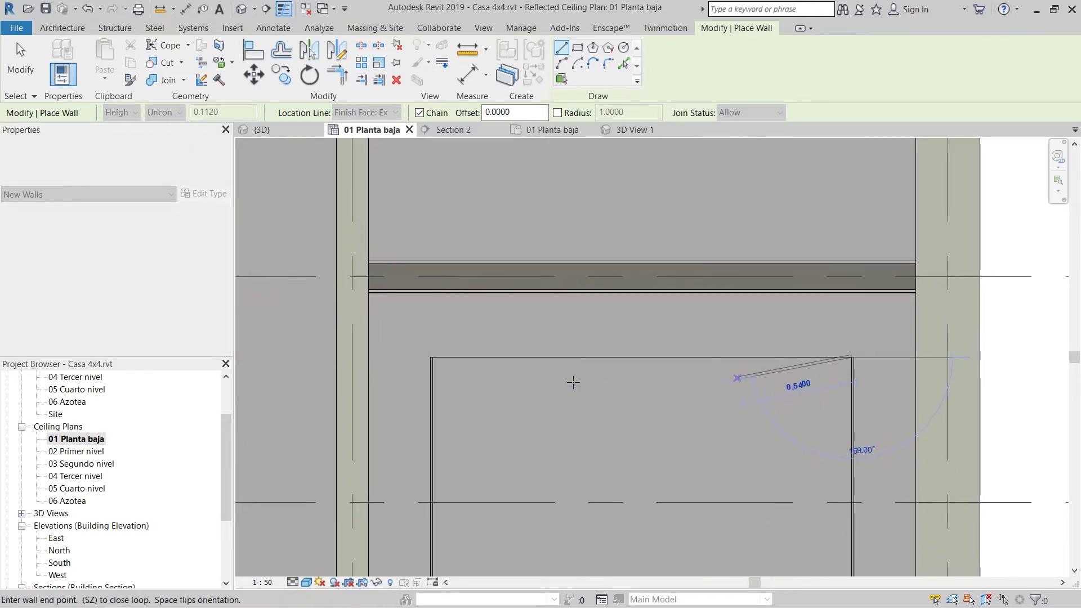
{"action": "scroll", "coordinate": [498, 371], "scroll_direction": "up", "scroll_amount": 4}
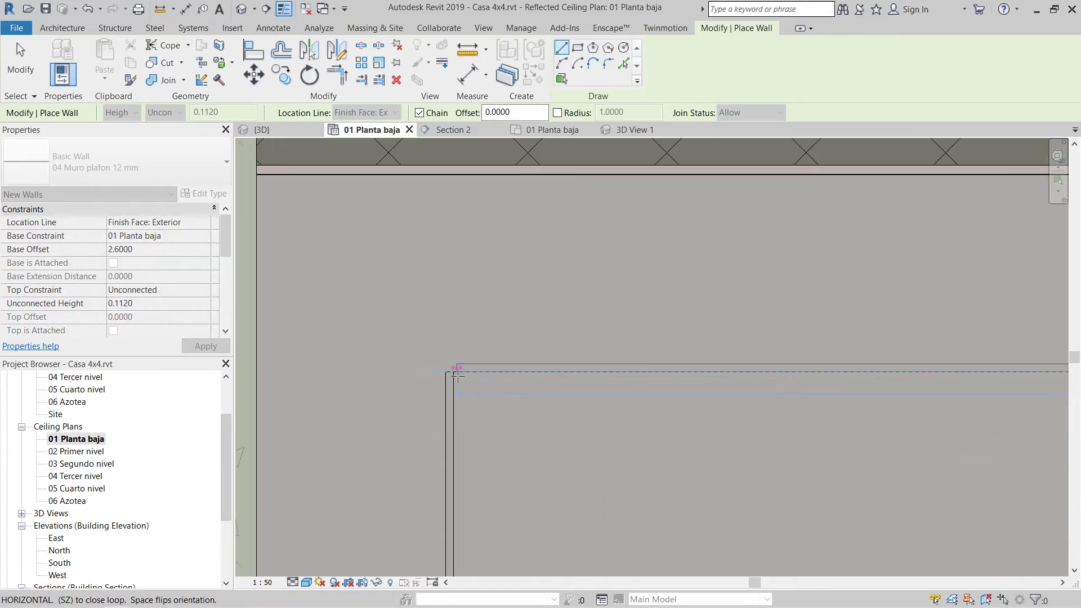
{"action": "left_click", "coordinate": [453, 372]}
{"action": "key", "text": "Escape"}
{"action": "scroll", "coordinate": [462, 355], "scroll_direction": "up", "scroll_amount": 2}
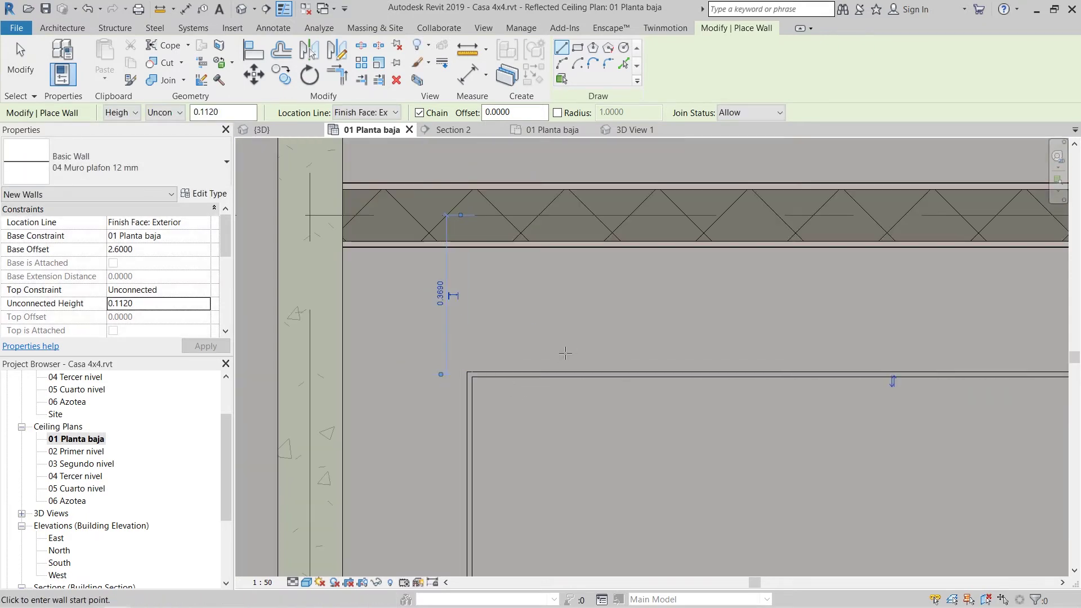
{"action": "key", "text": "Escape"}
- In Section 2, raise the base of the cut gypsum wall to a base offset of 2.612, giving a height of 0.1
{"action": "scroll", "coordinate": [476, 345], "scroll_direction": "down", "scroll_amount": 5}
{"action": "middle_click_drag", "start_coordinate": [495, 379], "coordinate": [695, 387]}
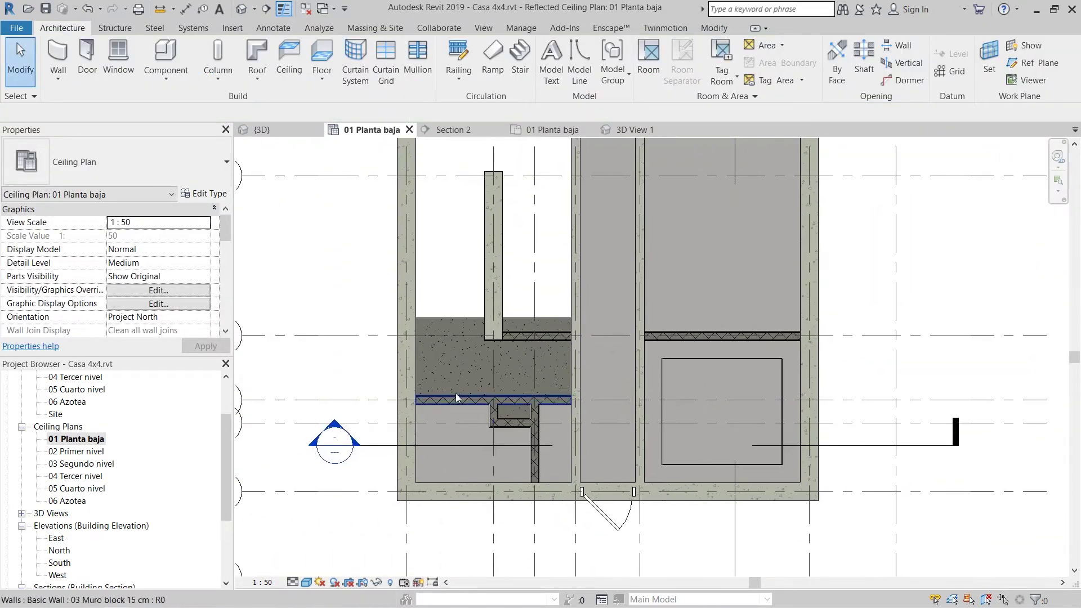
{"action": "scroll", "coordinate": [364, 424], "scroll_direction": "up", "scroll_amount": 1}
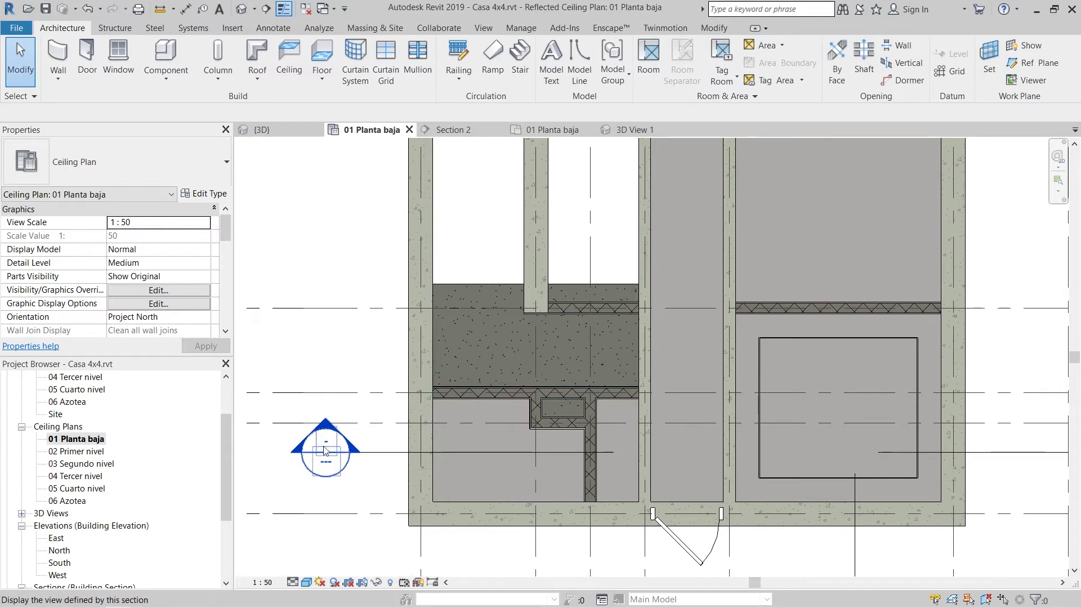
{"action": "double_click", "coordinate": [324, 453]}
{"action": "scroll", "coordinate": [513, 389], "scroll_direction": "up", "scroll_amount": 6}
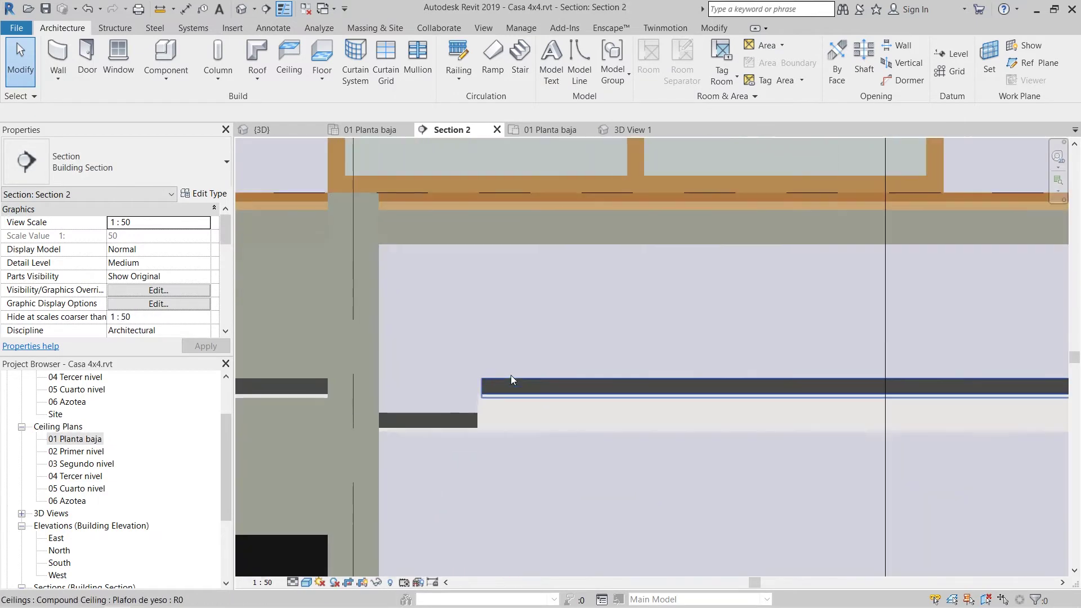
{"action": "left_click", "coordinate": [468, 432]}
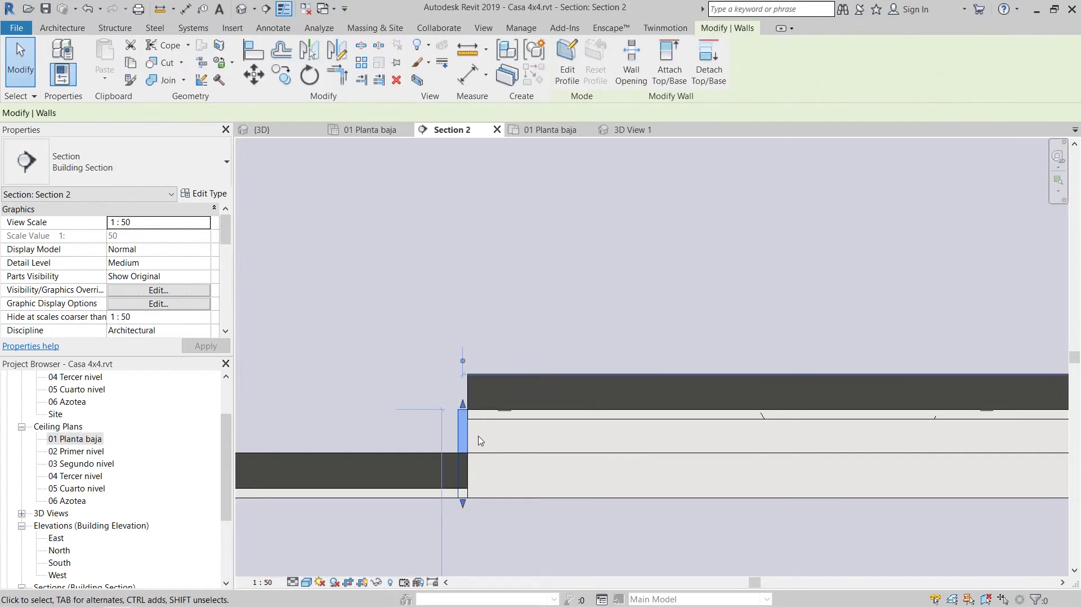
{"action": "scroll", "coordinate": [466, 451], "scroll_direction": "up", "scroll_amount": 4}
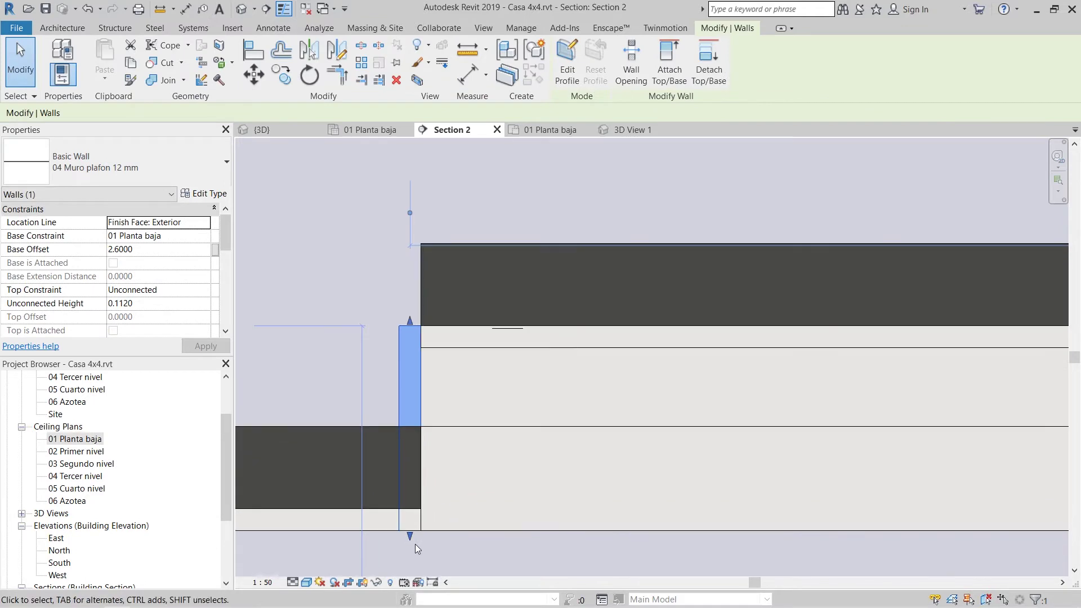
{"action": "left_click_drag", "start_coordinate": [410, 537], "coordinate": [412, 509]}
{"action": "middle_click_drag", "start_coordinate": [420, 334], "coordinate": [404, 391]}
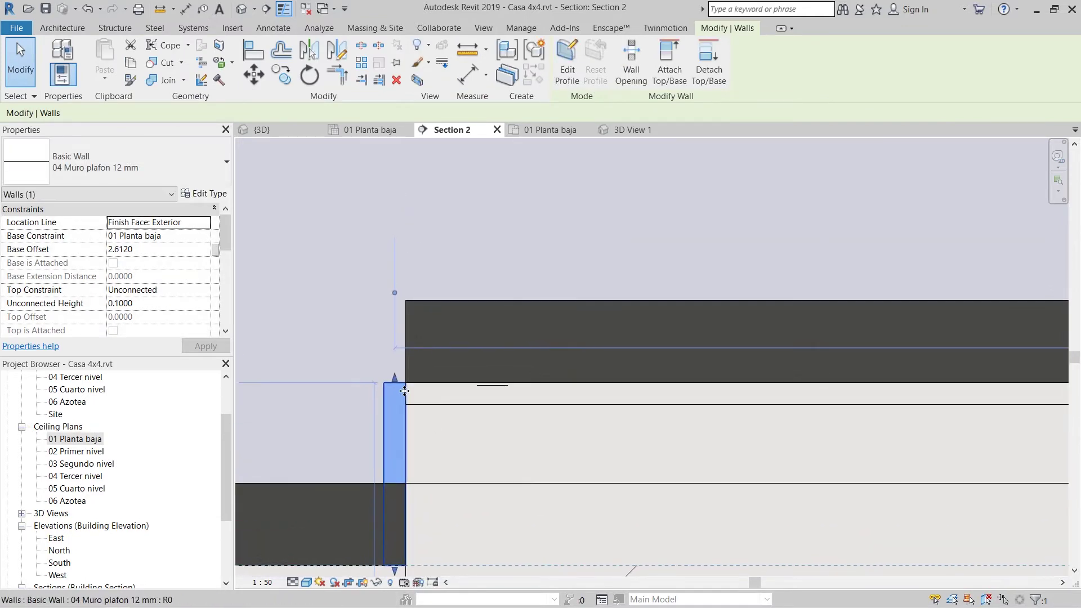
- Select the higher inner gypsum ceiling and start editing its boundary in the 01 Planta baja ceiling plan
{"action": "left_click", "coordinate": [405, 350]}
{"action": "left_click", "coordinate": [414, 348]}
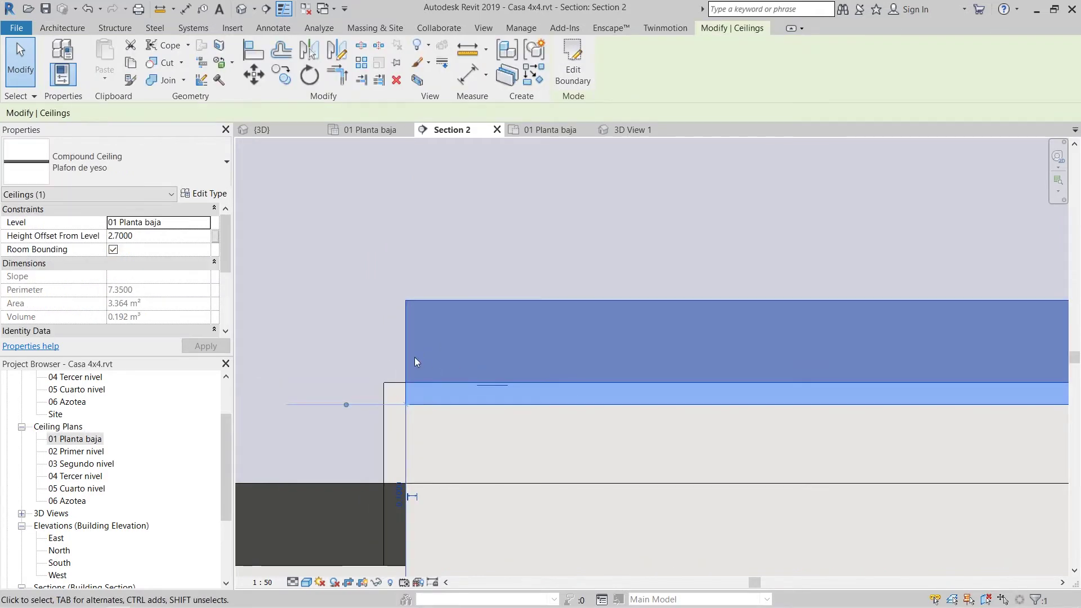
{"action": "double_click", "coordinate": [93, 438]}
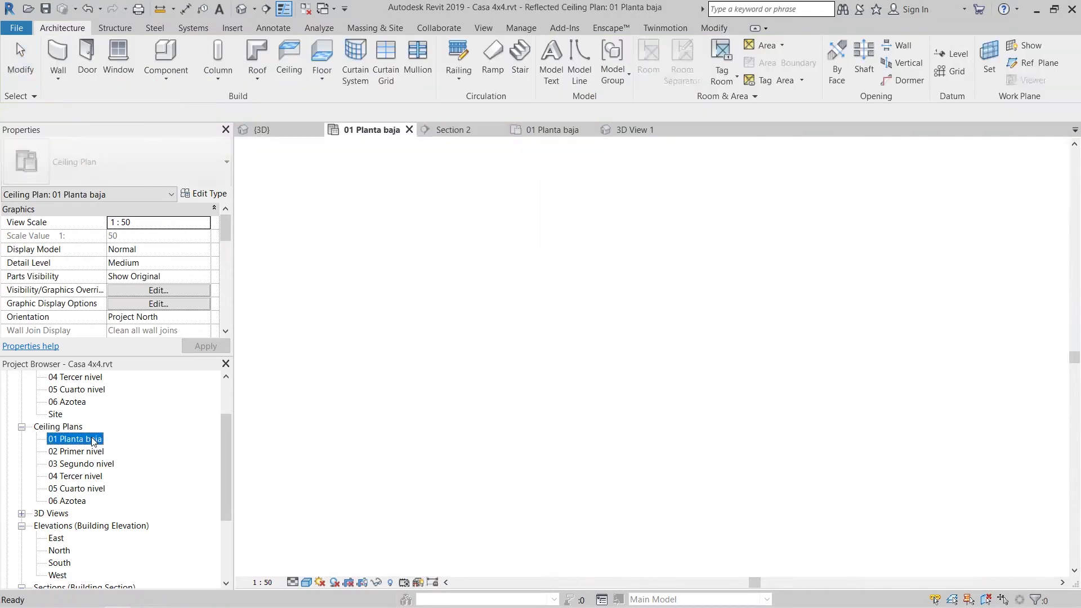
{"action": "middle_click_drag", "start_coordinate": [686, 424], "coordinate": [381, 414]}
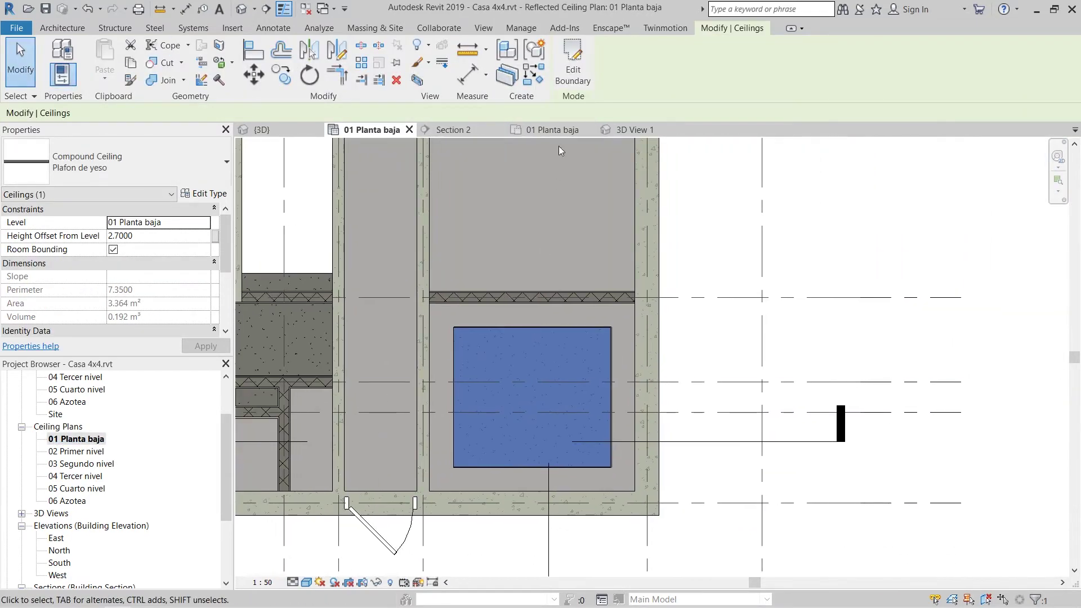
{"action": "left_click", "coordinate": [573, 62]}
- Move the upper line of the inner ceiling's boundary outward to the outer face of the gypsum wall
{"action": "scroll", "coordinate": [465, 332], "scroll_direction": "up", "scroll_amount": 5}
{"action": "scroll", "coordinate": [389, 305], "scroll_direction": "up", "scroll_amount": 3}
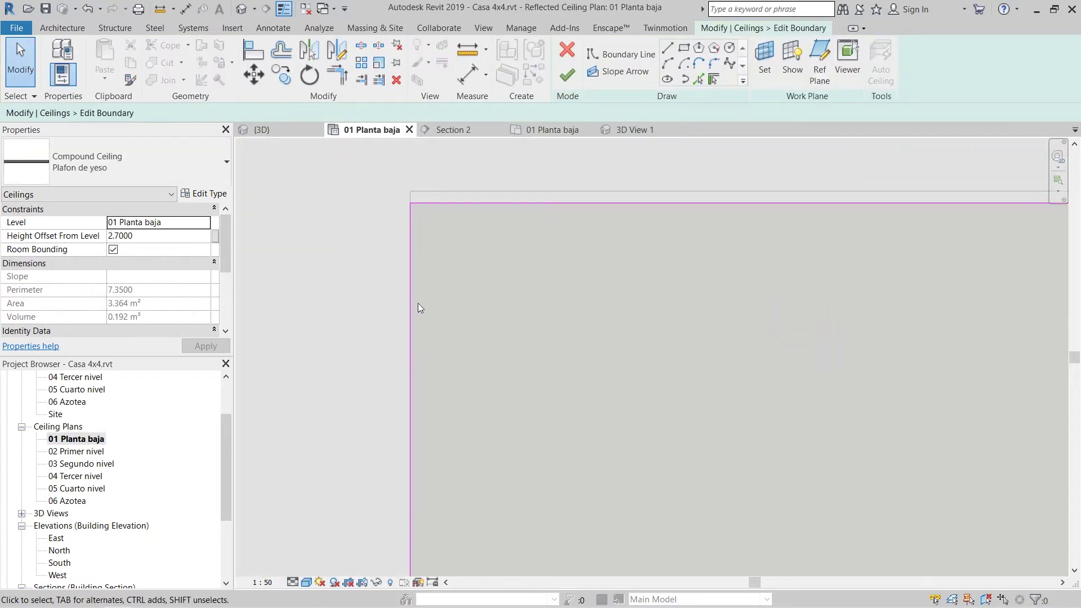
{"action": "middle_click_drag", "start_coordinate": [418, 307], "coordinate": [384, 366]}
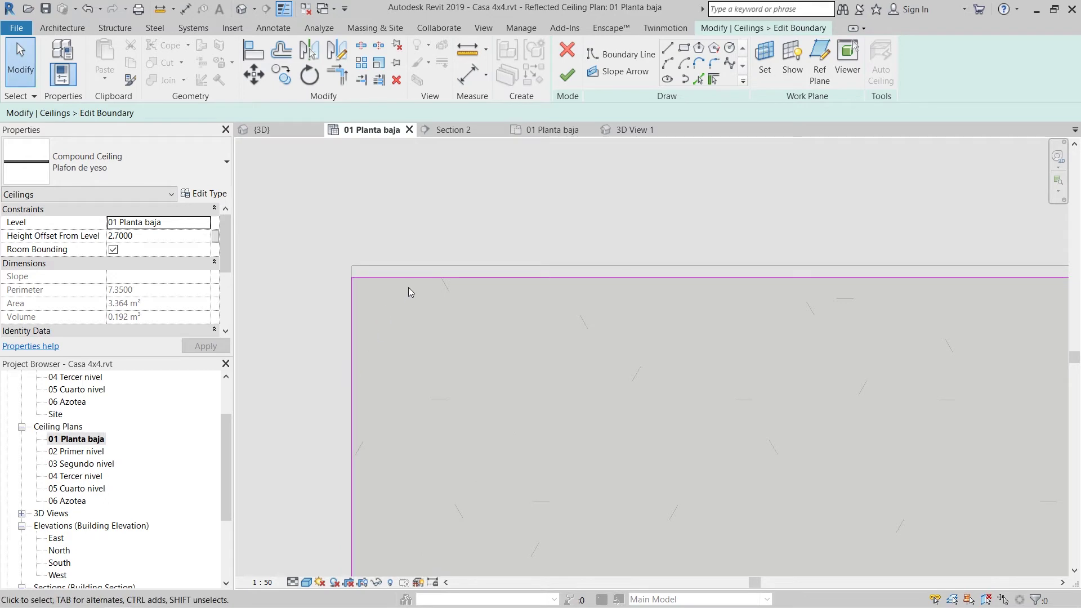
{"action": "left_click", "coordinate": [423, 279]}
{"action": "middle_click_drag", "start_coordinate": [470, 297], "coordinate": [403, 398]}
{"action": "scroll", "coordinate": [416, 368], "scroll_direction": "up", "scroll_amount": 1}
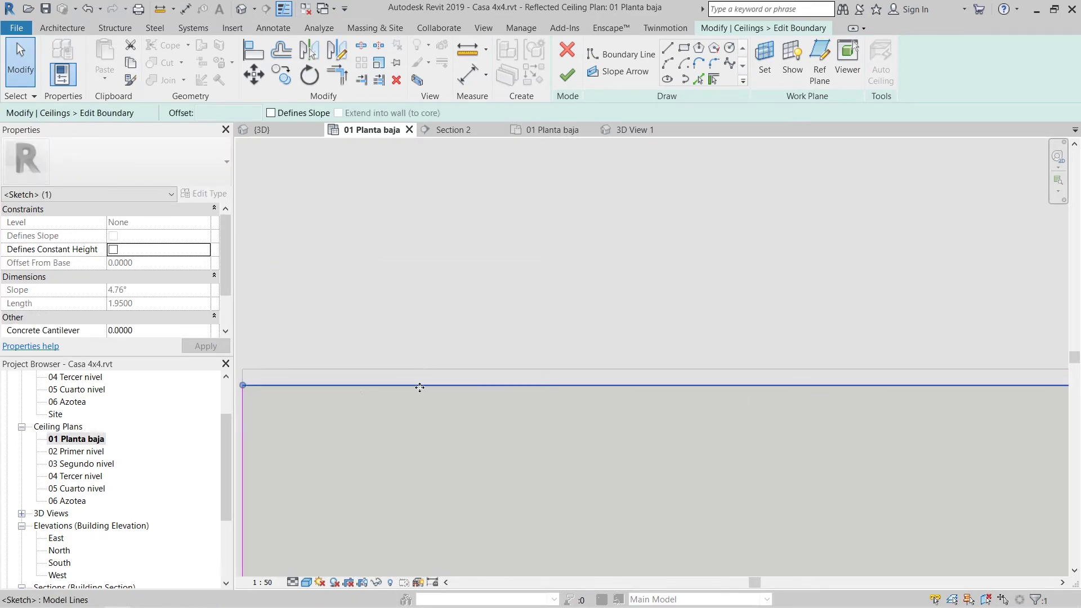
{"action": "left_click_drag", "start_coordinate": [422, 384], "coordinate": [428, 372]}
{"action": "left_click", "coordinate": [413, 329]}
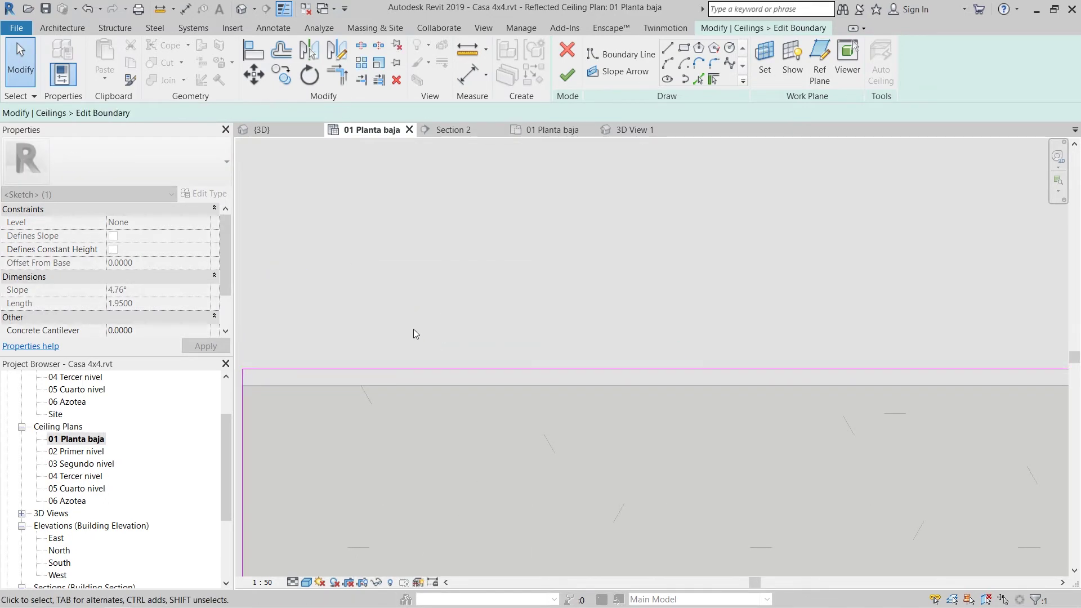
- Move the right line of the inner ceiling's boundary outward to the outer face of the gypsum wall
{"action": "scroll", "coordinate": [413, 330], "scroll_direction": "down", "scroll_amount": 5}
{"action": "middle_click_drag", "start_coordinate": [759, 438], "coordinate": [664, 394]}
{"action": "scroll", "coordinate": [626, 405], "scroll_direction": "up", "scroll_amount": 5}
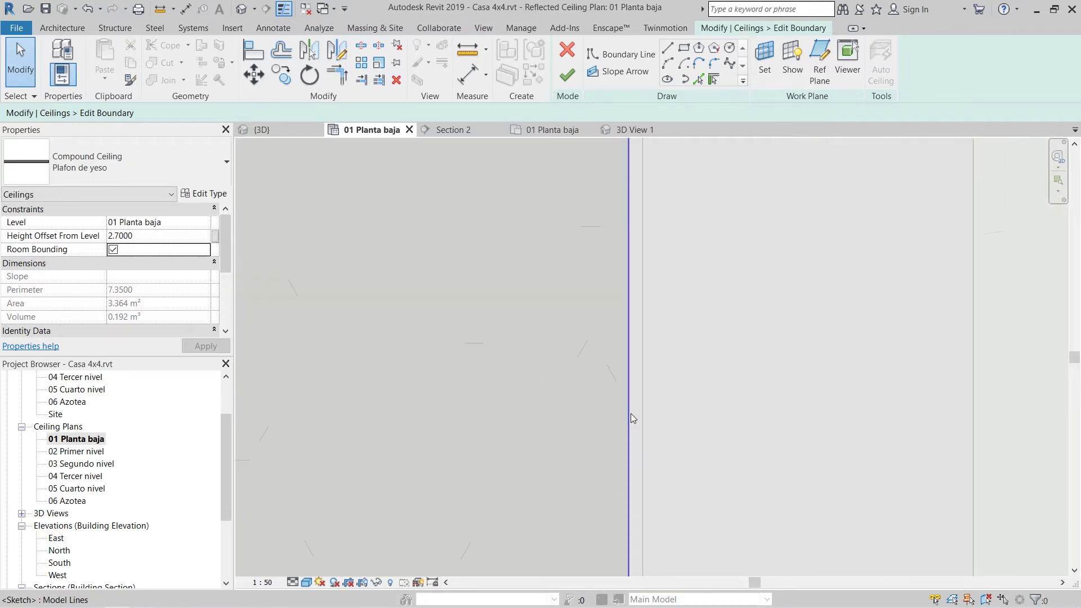
{"action": "left_click", "coordinate": [625, 435]}
{"action": "mouse_move", "coordinate": [626, 437]}
{"action": "left_mouse_down"}
{"action": "mouse_move", "coordinate": [681, 442]}
{"action": "mouse_move", "coordinate": [642, 445]}
{"action": "left_mouse_up"}
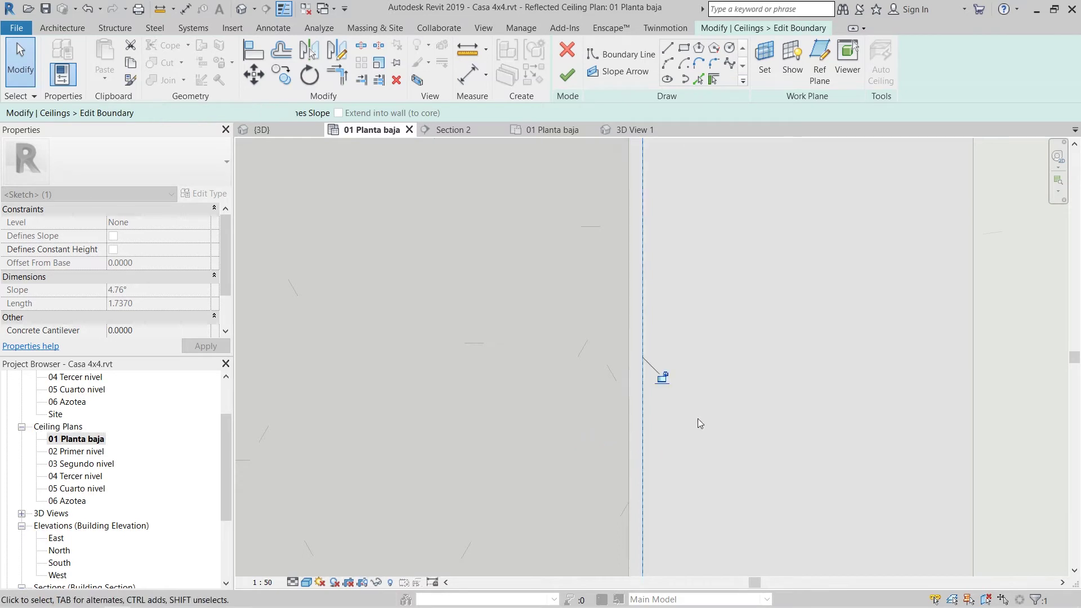
- Move the lower line of the inner ceiling's boundary outward to the outer face of the gypsum wall
{"action": "scroll", "coordinate": [698, 422], "scroll_direction": "down", "scroll_amount": 5}
{"action": "middle_click_drag", "start_coordinate": [630, 465], "coordinate": [567, 247]}
{"action": "scroll", "coordinate": [576, 452], "scroll_direction": "up", "scroll_amount": 5}
{"action": "mouse_move", "coordinate": [615, 400]}
{"action": "left_mouse_down"}
{"action": "mouse_move", "coordinate": [626, 443]}
{"action": "mouse_move", "coordinate": [626, 407]}
{"action": "left_mouse_up"}
- Move the left line of the inner ceiling's boundary outward to the gypsum wall's outer face and finish the boundary edit
{"action": "scroll", "coordinate": [634, 479], "scroll_direction": "down", "scroll_amount": 4}
{"action": "scroll", "coordinate": [451, 472], "scroll_direction": "up", "scroll_amount": 5}
{"action": "left_click", "coordinate": [406, 505]}
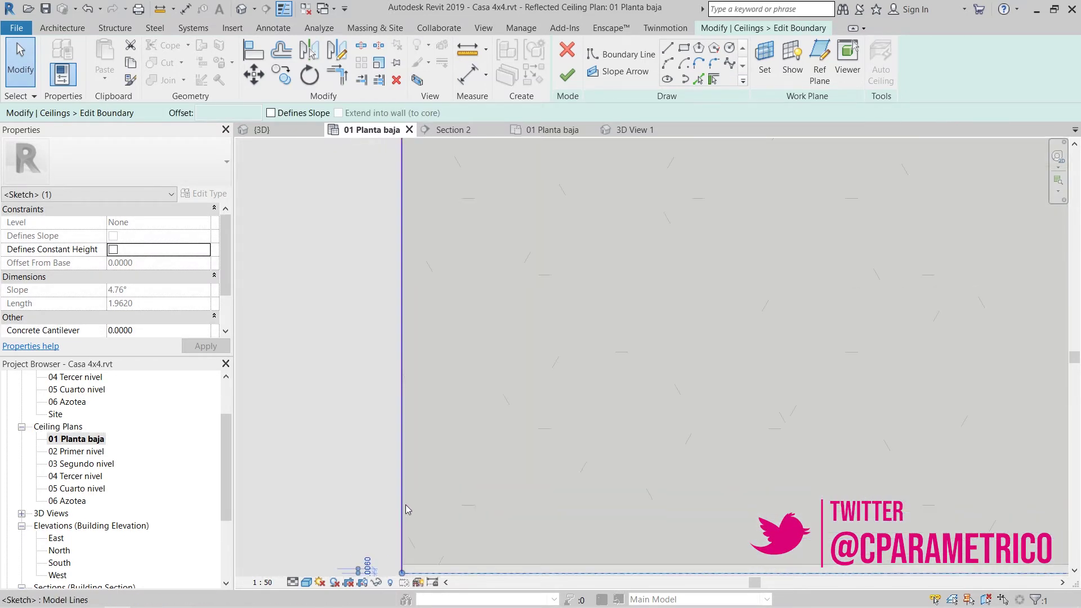
{"action": "middle_click_drag", "start_coordinate": [421, 535], "coordinate": [420, 451]}
{"action": "left_click_drag", "start_coordinate": [404, 471], "coordinate": [397, 467]}
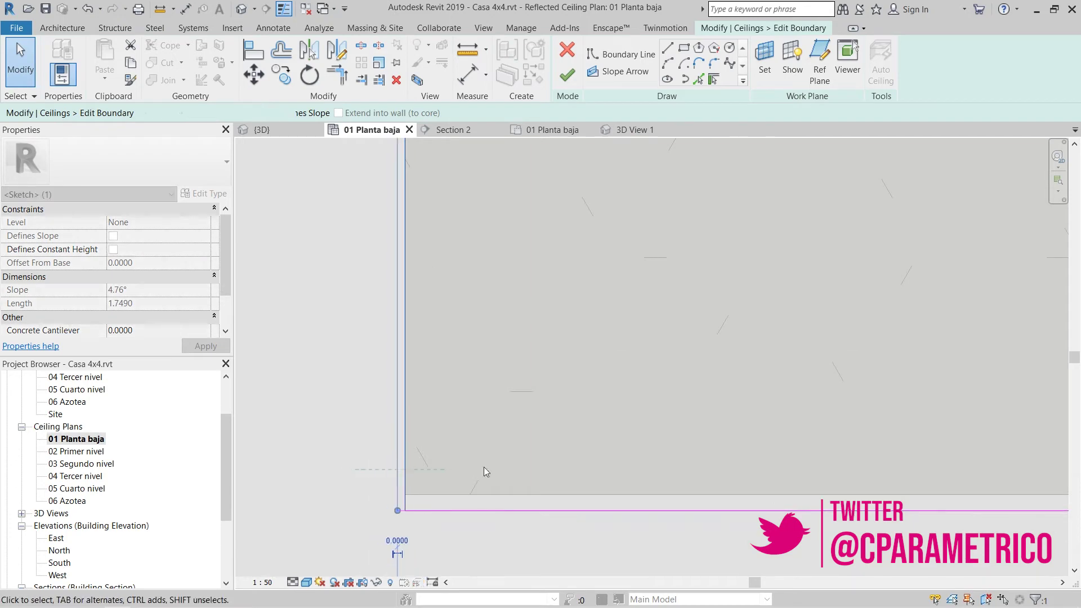
{"action": "left_click", "coordinate": [487, 461]}
{"action": "scroll", "coordinate": [501, 416], "scroll_direction": "down", "scroll_amount": 4}
{"action": "scroll", "coordinate": [501, 414], "scroll_direction": "down", "scroll_amount": 3}
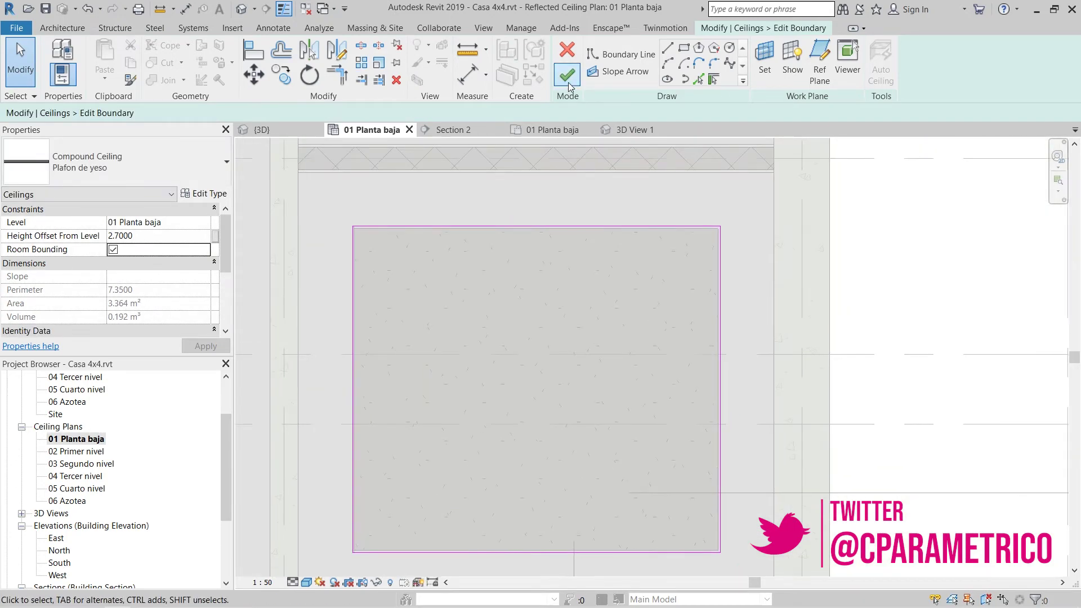
{"action": "left_click", "coordinate": [567, 75]}
- Examine the junction between the two ceilings and the gypsum walls in Section 2 and then in 3D View 1
{"action": "left_click", "coordinate": [454, 130]}
{"action": "middle_click_drag", "start_coordinate": [512, 425], "coordinate": [597, 422]}
{"action": "middle_click_drag", "start_coordinate": [678, 432], "coordinate": [627, 422]}
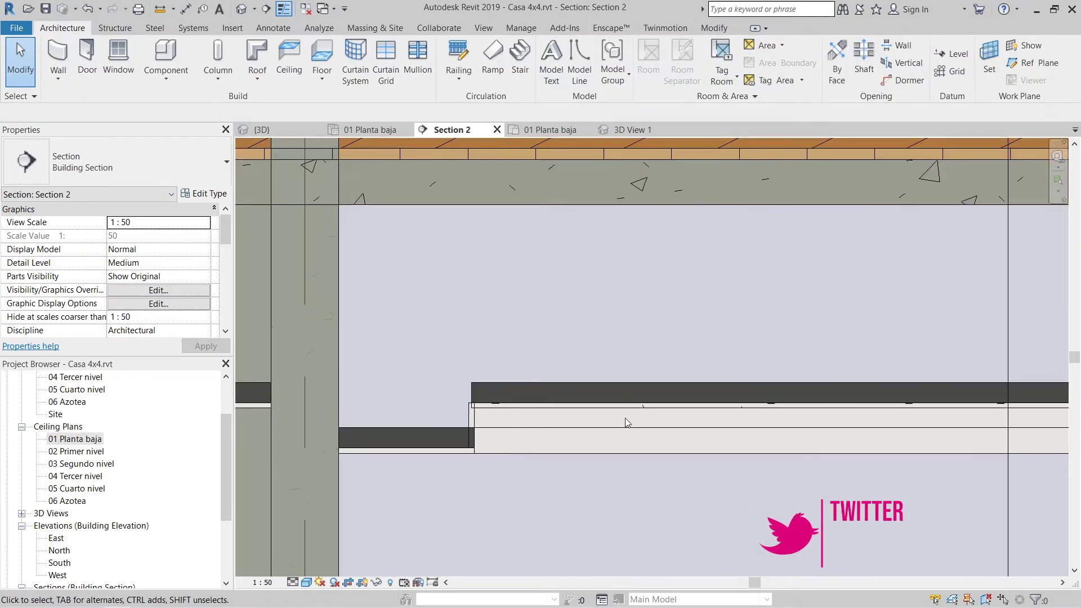
{"action": "left_click", "coordinate": [632, 130]}
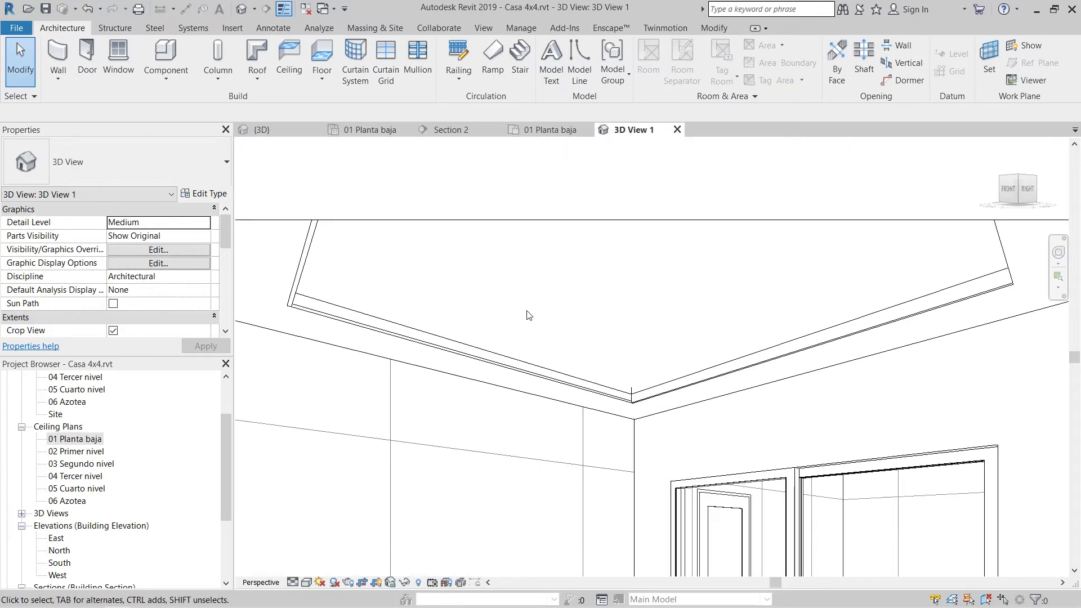
{"action": "scroll", "coordinate": [755, 381], "scroll_direction": "up", "scroll_amount": 2}
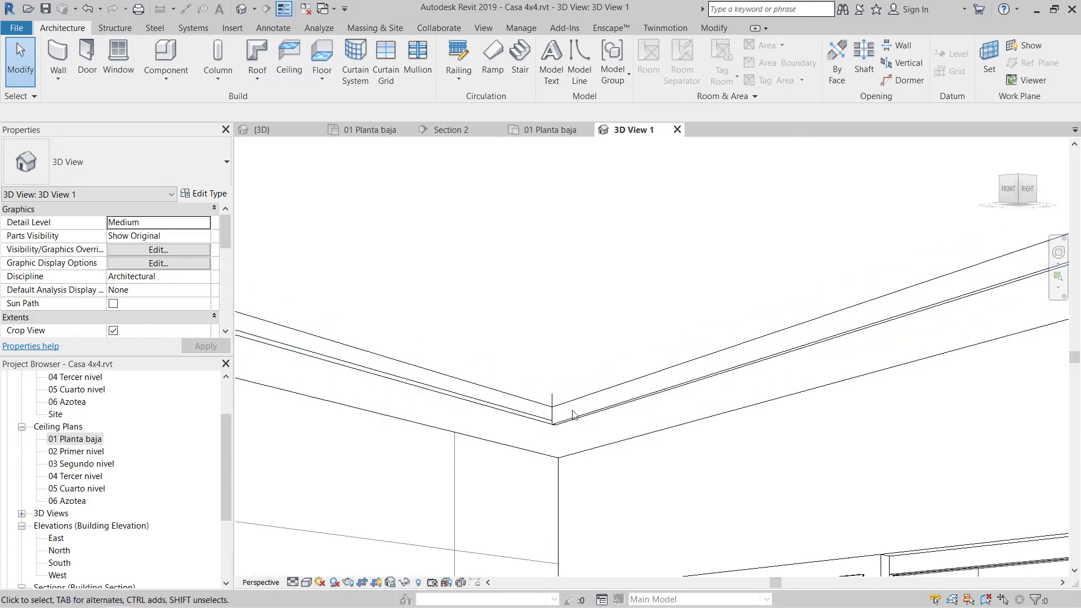
{"action": "key", "text": "j"}
{"action": "key", "text": "g"}
{"action": "scroll", "coordinate": [563, 365], "scroll_direction": "down", "scroll_amount": 2}
{"action": "scroll", "coordinate": [563, 365], "scroll_direction": "down", "scroll_amount": 2}
{"action": "key", "text": "Escape"}
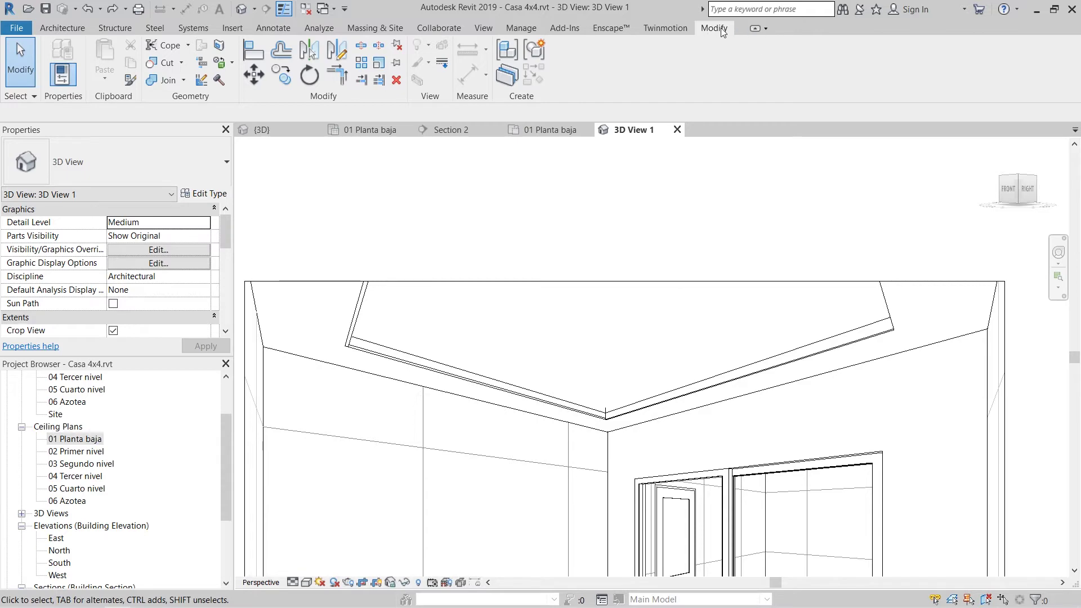
- Join the lower outer ceiling with the gypsum wall on the left of the recess corner using Join Geometry
{"action": "left_click", "coordinate": [165, 82]}
{"action": "scroll", "coordinate": [431, 377], "scroll_direction": "up", "scroll_amount": 4}
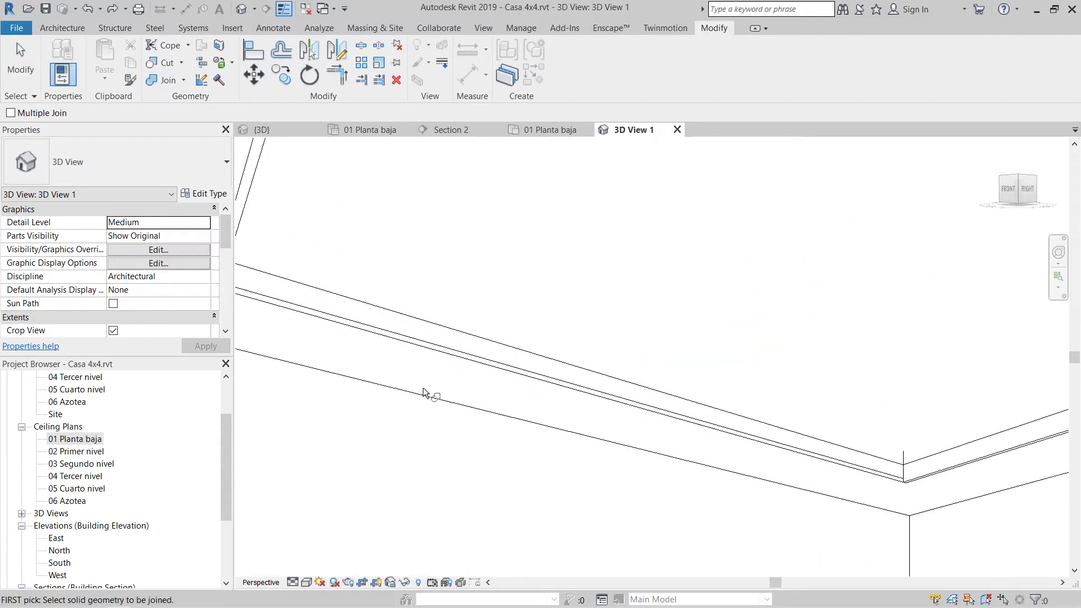
{"action": "left_click", "coordinate": [429, 353]}
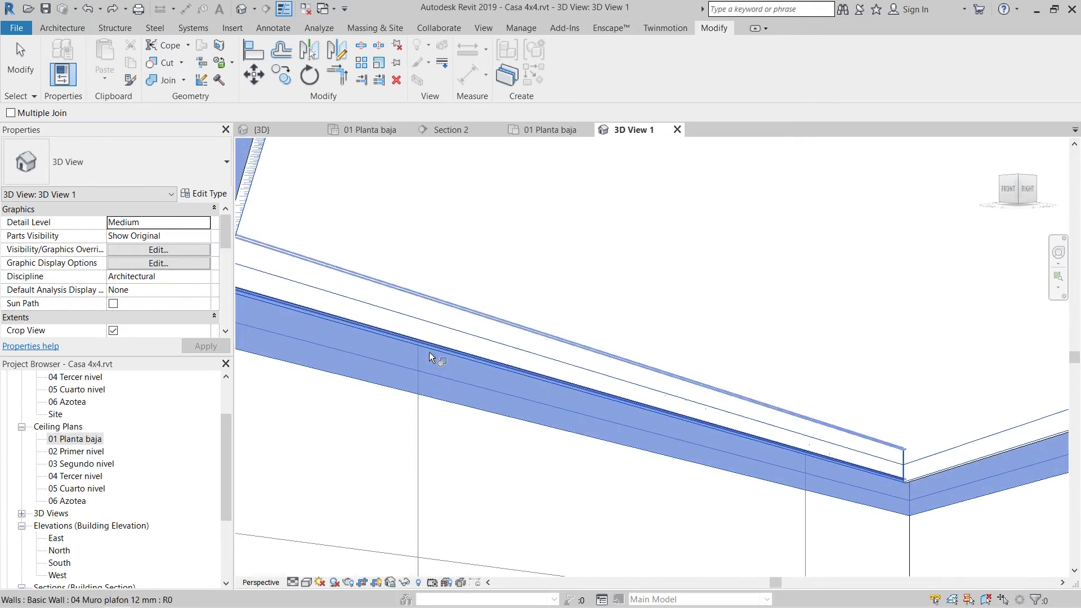
{"action": "left_click", "coordinate": [438, 350]}
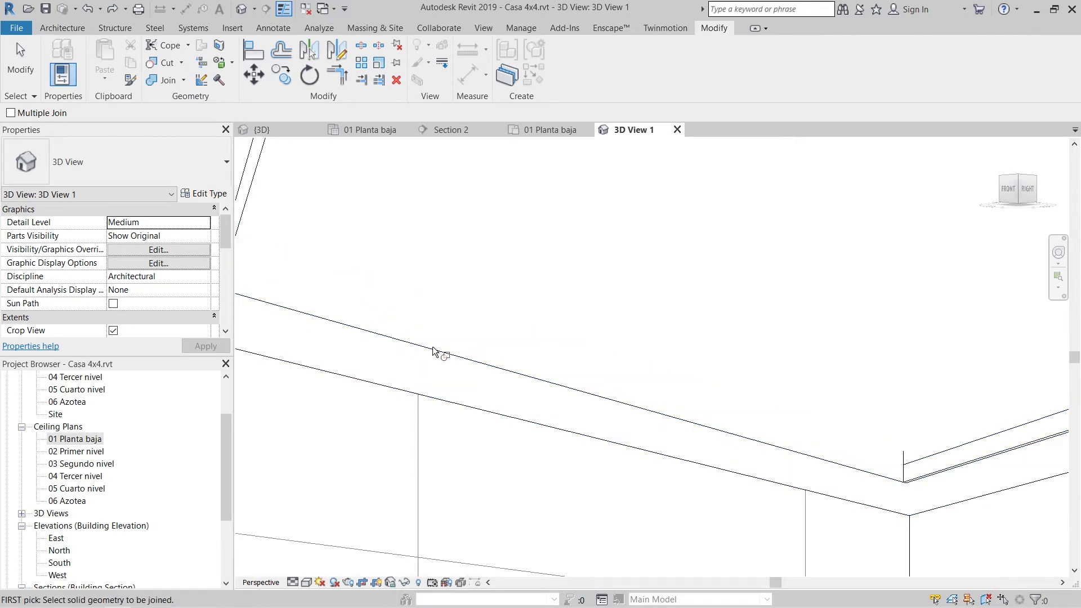
- Join the gypsum wall on the right of the recess corner with the lower outer ceiling
{"action": "middle_click_drag", "start_coordinate": [438, 350], "coordinate": [647, 430]}
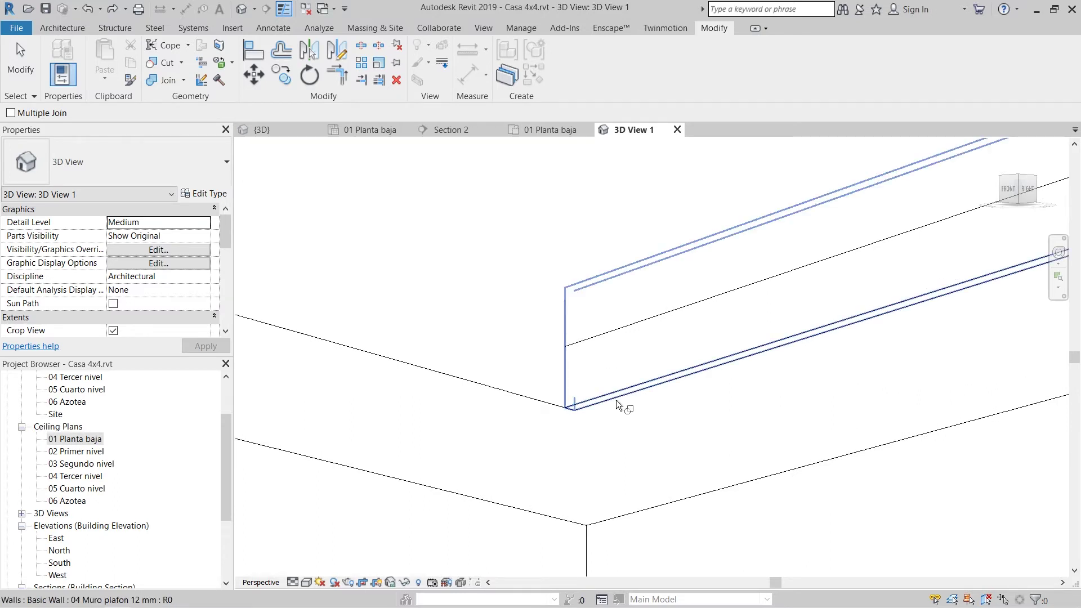
{"action": "left_click", "coordinate": [618, 400]}
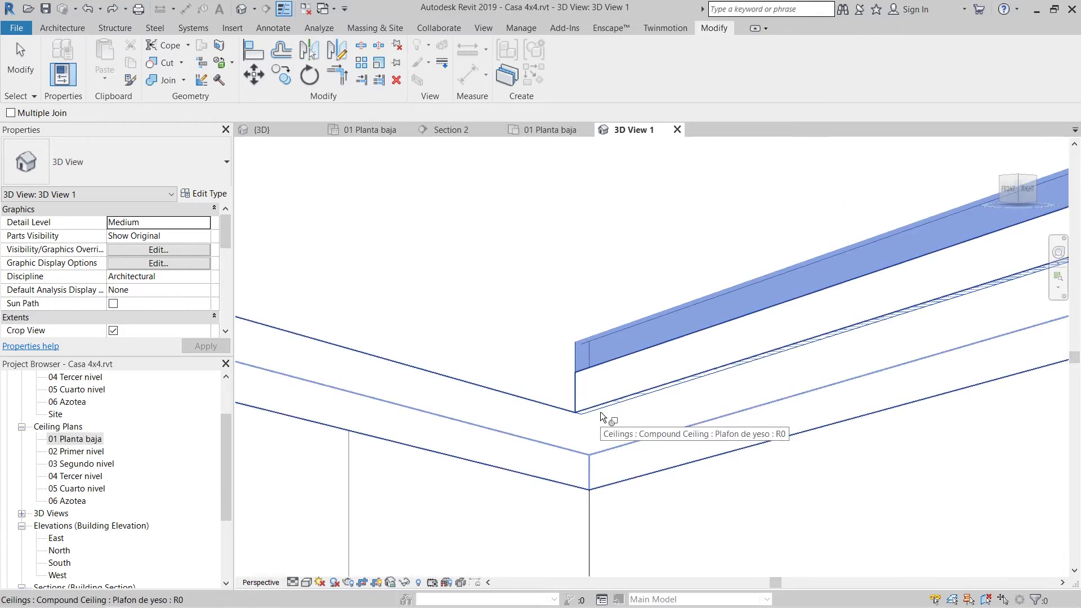
{"action": "left_click", "coordinate": [600, 411]}
{"action": "scroll", "coordinate": [600, 412], "scroll_direction": "down", "scroll_amount": 2}
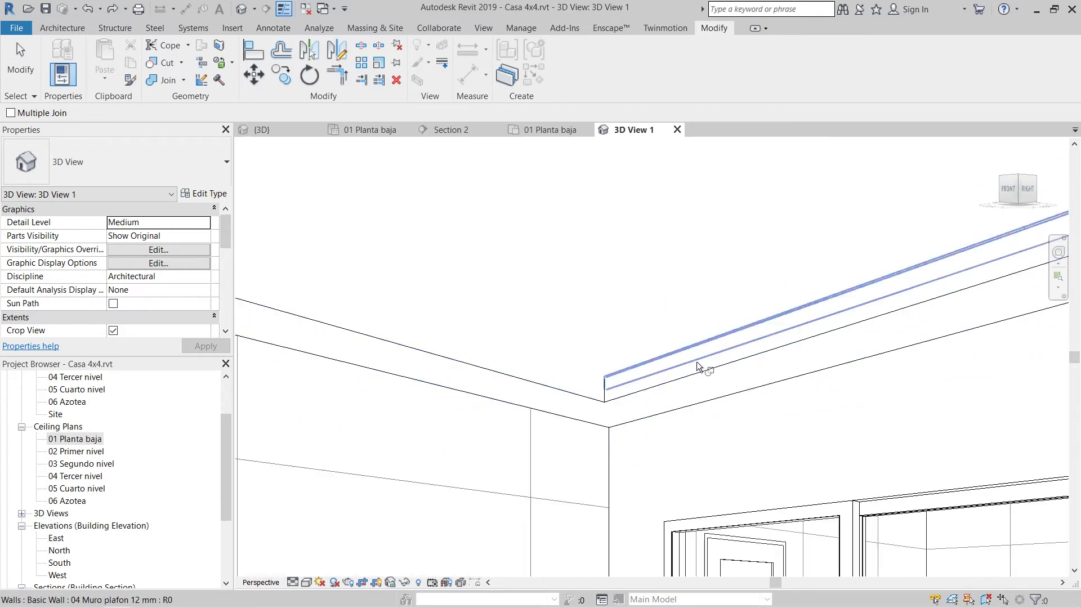
{"action": "scroll", "coordinate": [698, 367], "scroll_direction": "down", "scroll_amount": 5}
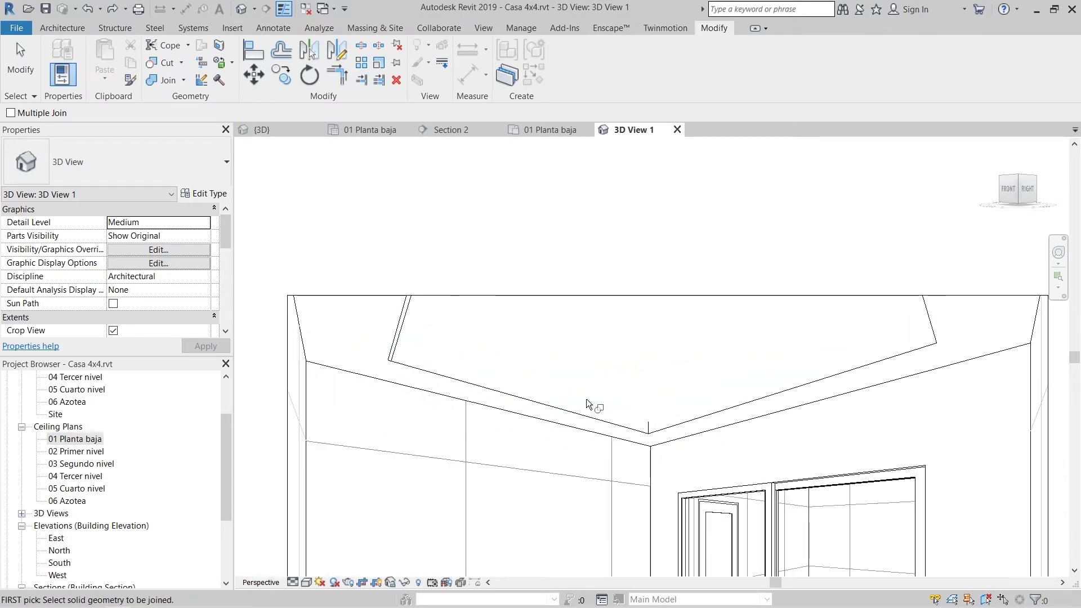
- Join the higher inner ceiling with both gypsum walls that meet at the recess corner
{"action": "left_click", "coordinate": [586, 407]}
{"action": "scroll", "coordinate": [640, 424], "scroll_direction": "up", "scroll_amount": 2}
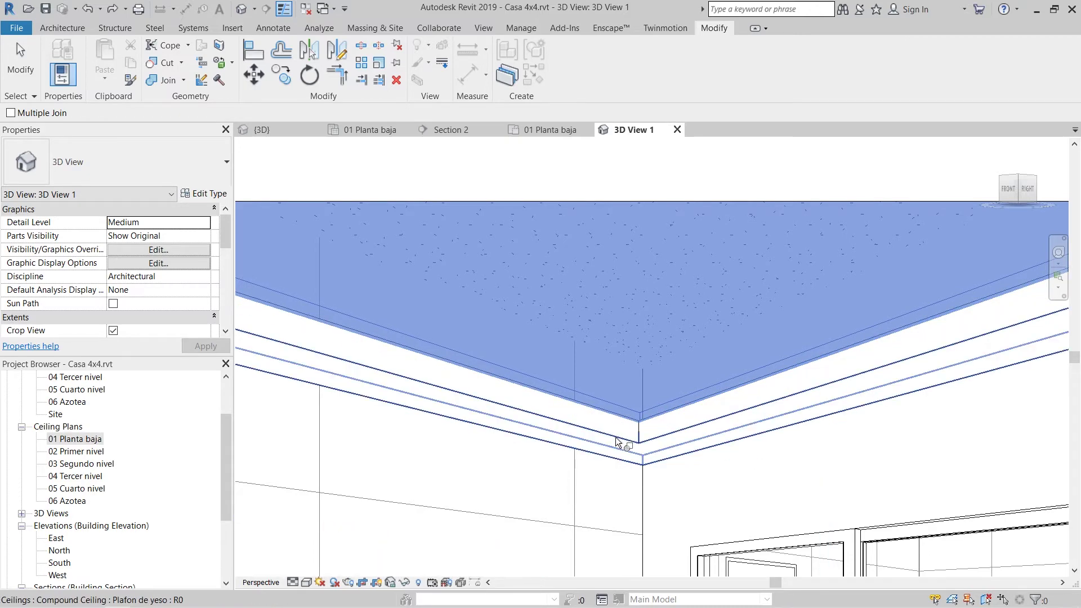
{"action": "left_click", "coordinate": [635, 435]}
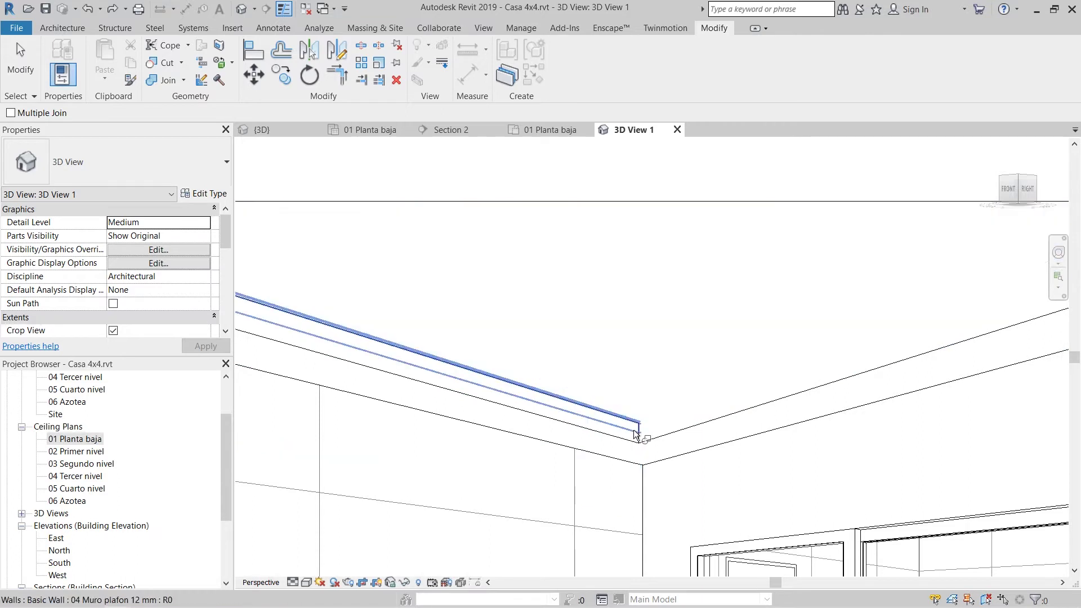
{"action": "scroll", "coordinate": [687, 413], "scroll_direction": "up", "scroll_amount": 2}
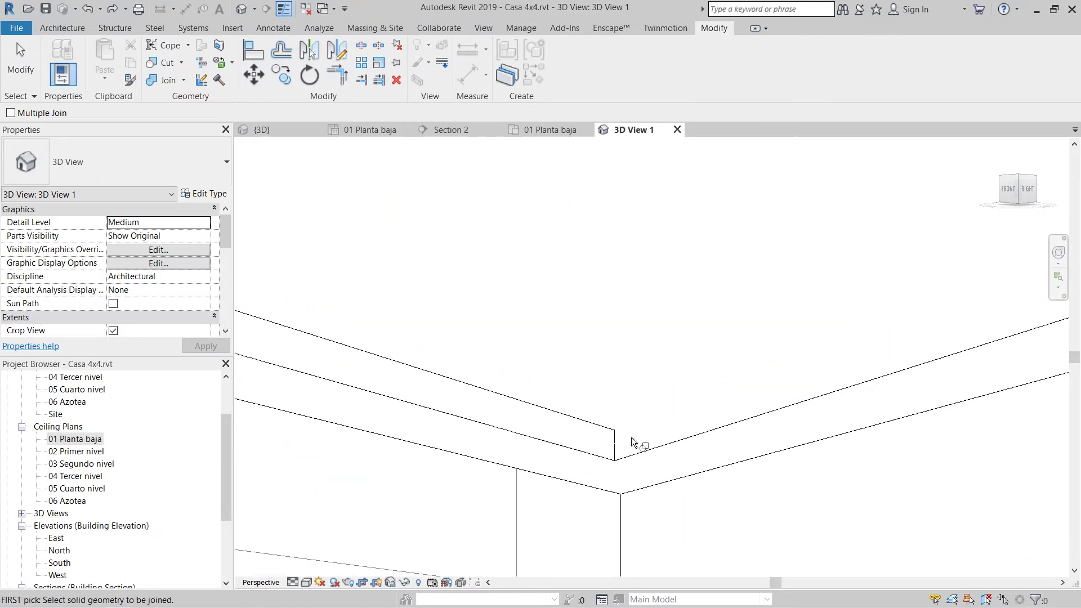
{"action": "left_click", "coordinate": [639, 437]}
{"action": "left_click", "coordinate": [634, 424]}
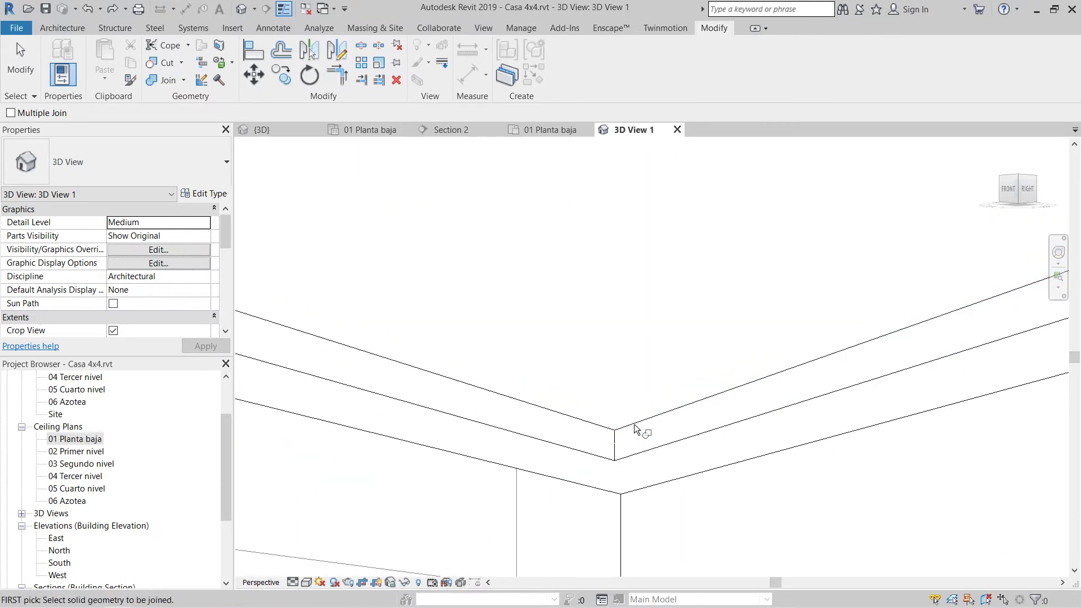
- Join the gypsum wall at the far left side of the recess with the lower outer ceiling
{"action": "scroll", "coordinate": [626, 429], "scroll_direction": "down", "scroll_amount": 1}
{"action": "scroll", "coordinate": [625, 429], "scroll_direction": "down", "scroll_amount": 2}
{"action": "scroll", "coordinate": [688, 370], "scroll_direction": "up", "scroll_amount": 5}
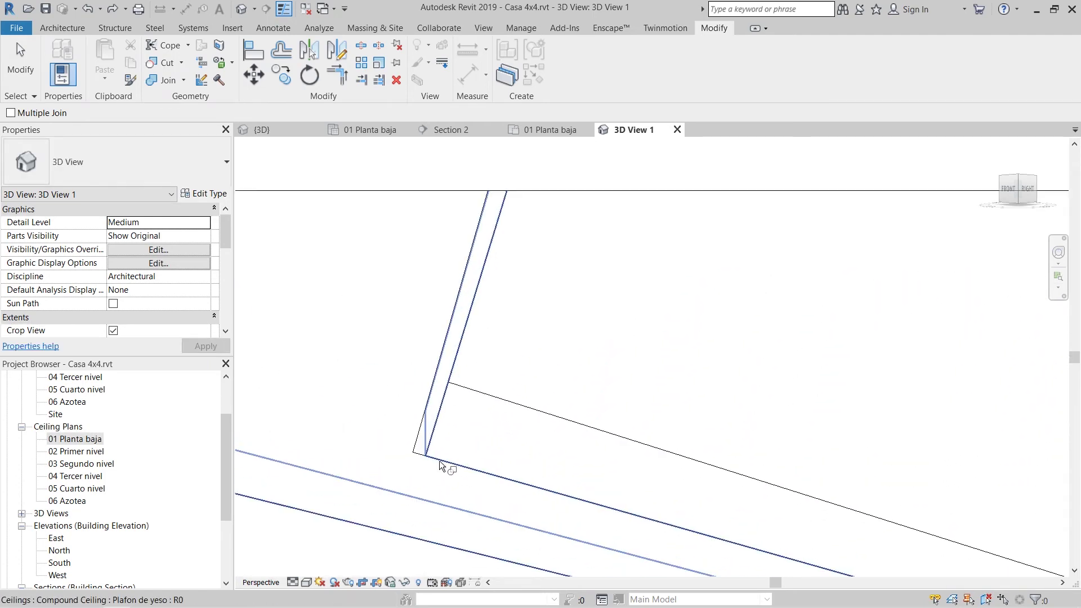
{"action": "left_click", "coordinate": [442, 429]}
{"action": "scroll", "coordinate": [435, 421], "scroll_direction": "down", "scroll_amount": 5}
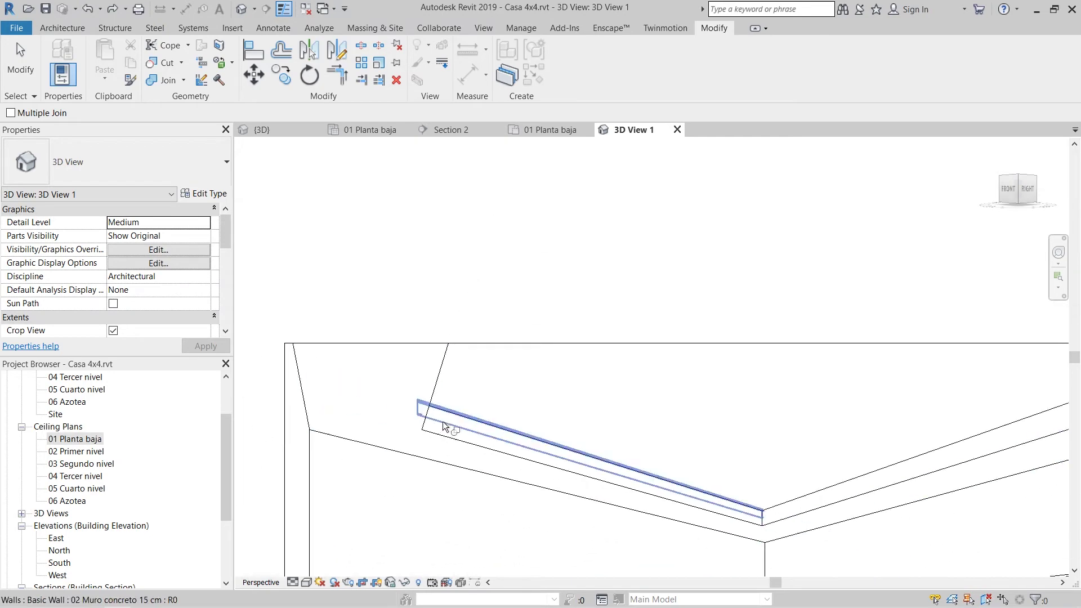
- Examine in Section 2 how the higher and lower ceilings meet the 12 mm gypsum walls at both ends of the recess
{"action": "left_click", "coordinate": [368, 130]}
{"action": "left_click", "coordinate": [452, 130]}
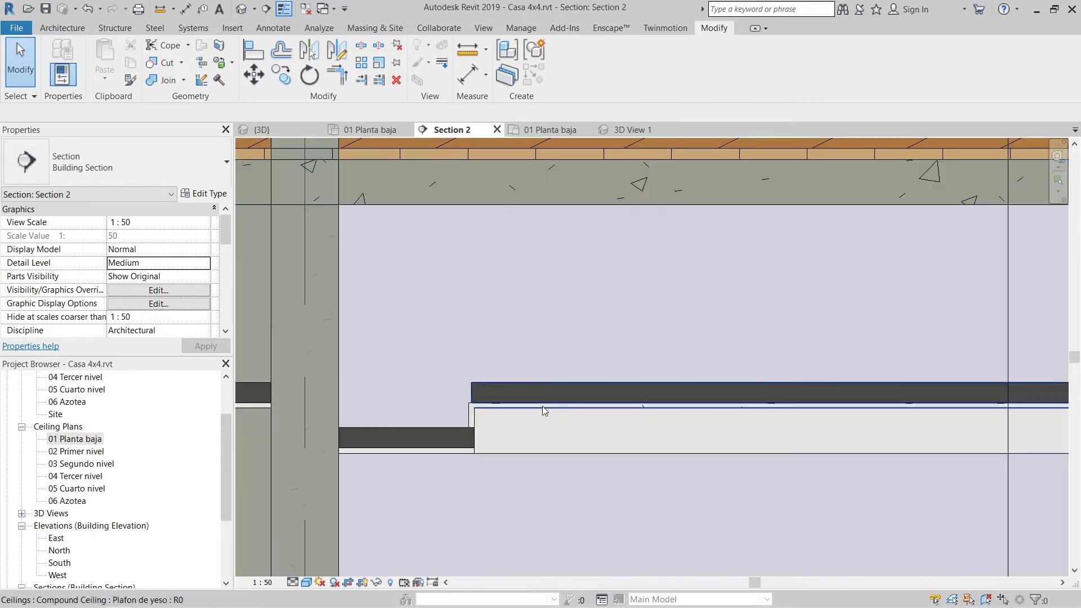
{"action": "scroll", "coordinate": [542, 406], "scroll_direction": "up", "scroll_amount": 5}
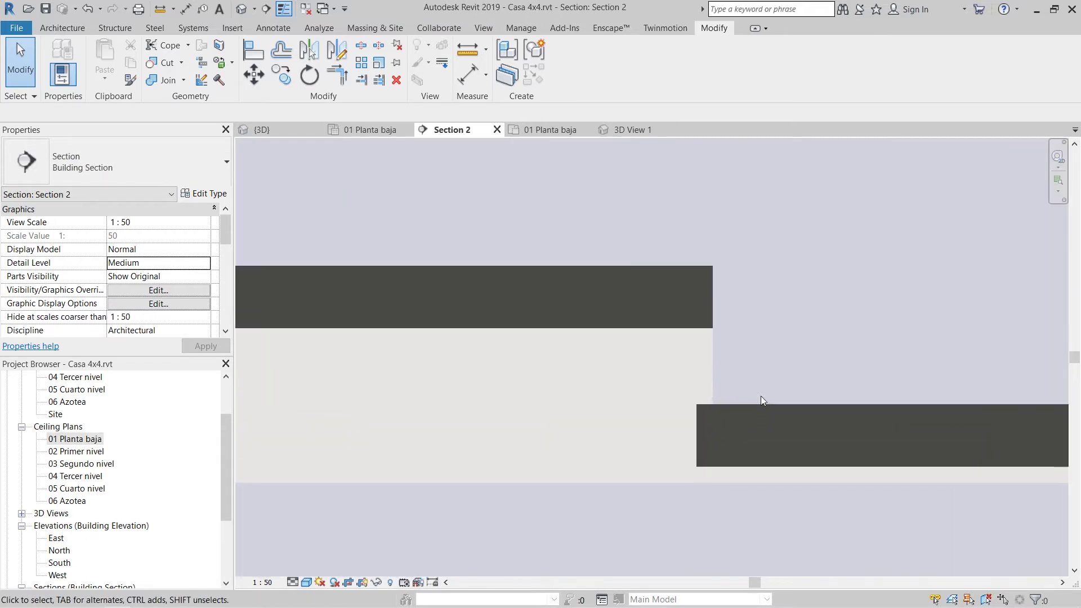
{"action": "scroll", "coordinate": [702, 383], "scroll_direction": "down", "scroll_amount": 8}
{"action": "middle_click_drag", "start_coordinate": [423, 396], "coordinate": [813, 405]}
{"action": "scroll", "coordinate": [556, 400], "scroll_direction": "up", "scroll_amount": 1}
{"action": "middle_click_drag", "start_coordinate": [555, 401], "coordinate": [852, 412]}
{"action": "scroll", "coordinate": [410, 411], "scroll_direction": "up", "scroll_amount": 3}
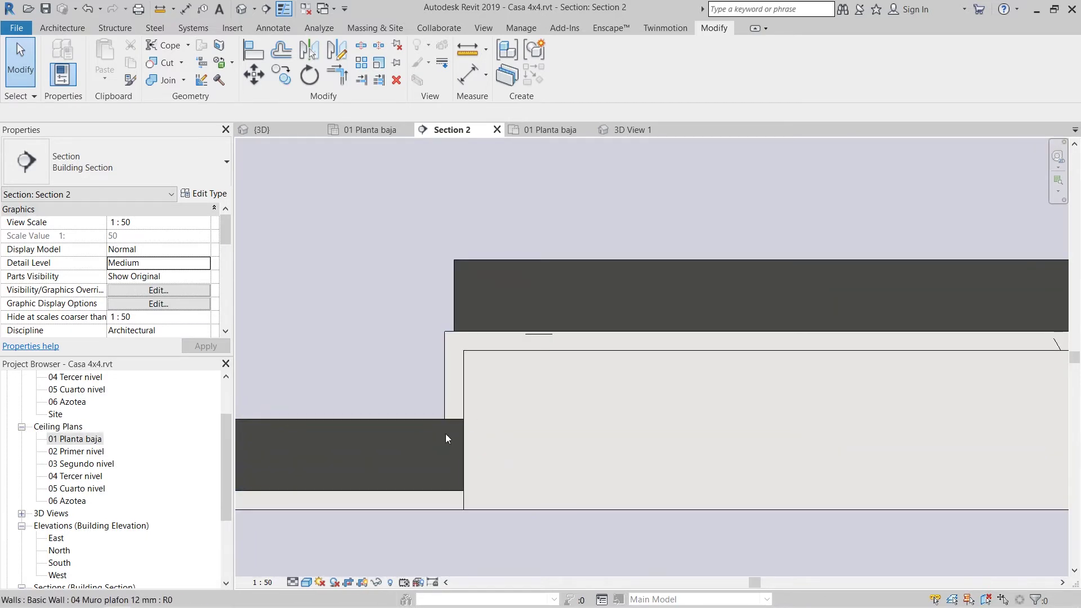
{"action": "scroll", "coordinate": [574, 450], "scroll_direction": "down", "scroll_amount": 2}
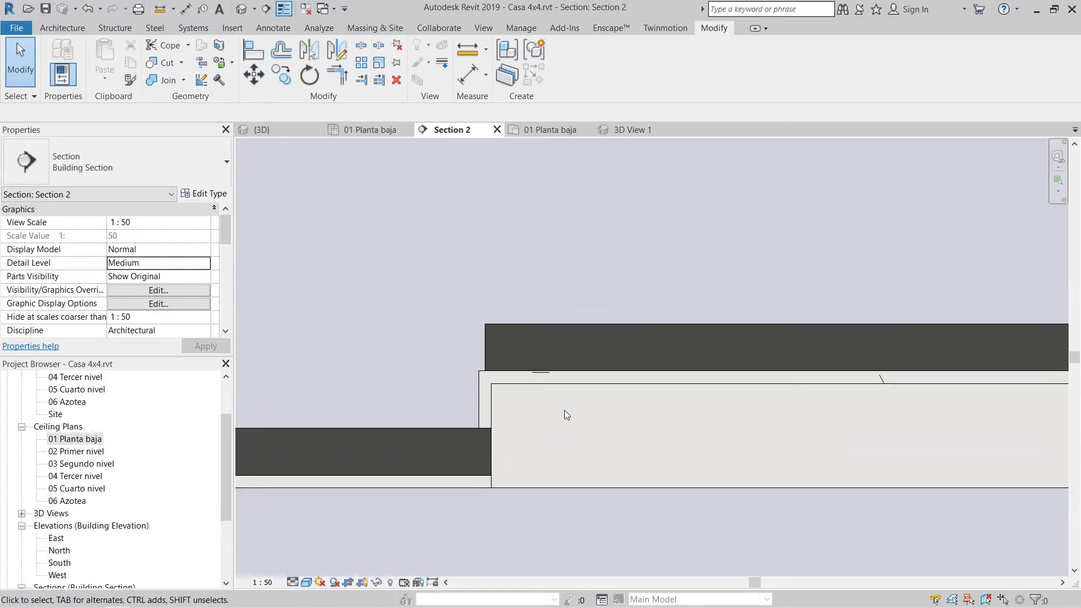
{"action": "left_click", "coordinate": [491, 355]}
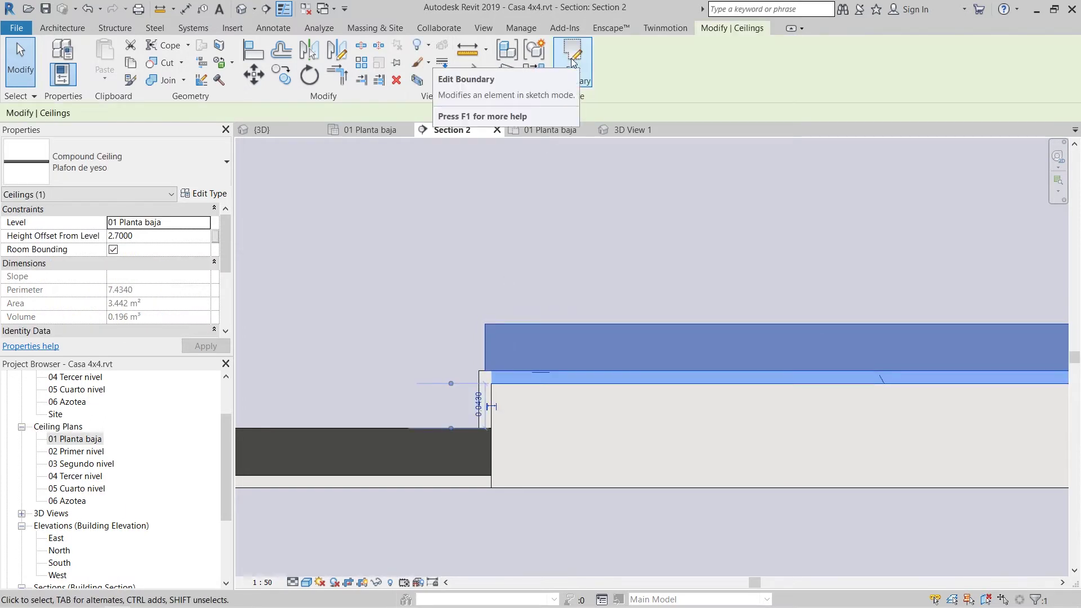
{"action": "scroll", "coordinate": [525, 276], "scroll_direction": "down", "scroll_amount": 5}
{"action": "left_click", "coordinate": [585, 252]}
{"action": "scroll", "coordinate": [629, 232], "scroll_direction": "down", "scroll_amount": 2}
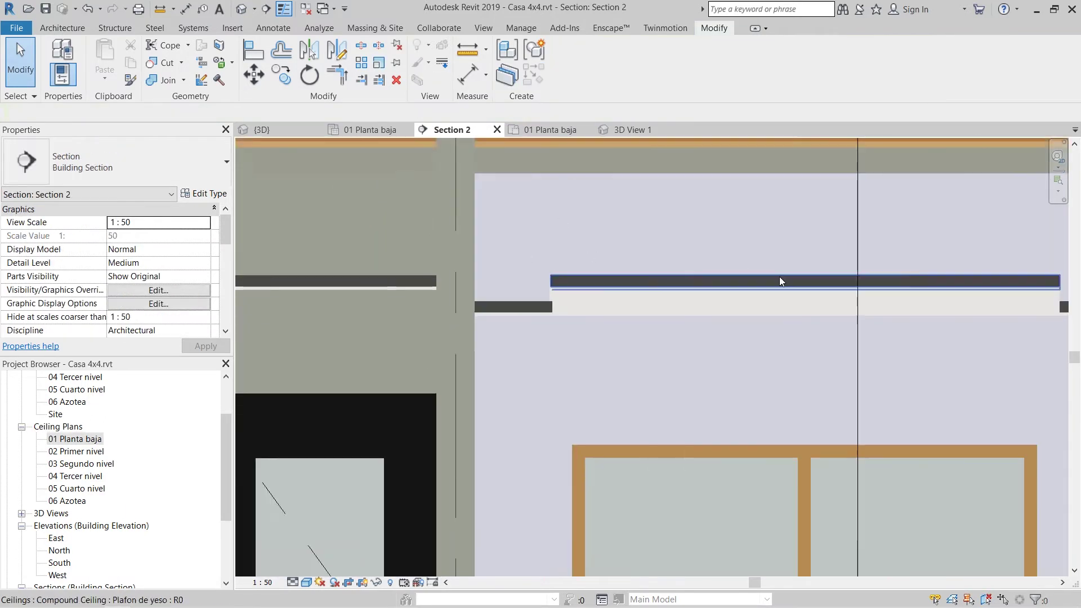
{"action": "middle_click_drag", "start_coordinate": [867, 265], "coordinate": [643, 275]}
{"action": "scroll", "coordinate": [643, 276], "scroll_direction": "down", "scroll_amount": 2}
{"action": "scroll", "coordinate": [787, 301], "scroll_direction": "up", "scroll_amount": 1}
{"action": "middle_click_drag", "start_coordinate": [758, 342], "coordinate": [843, 341]}
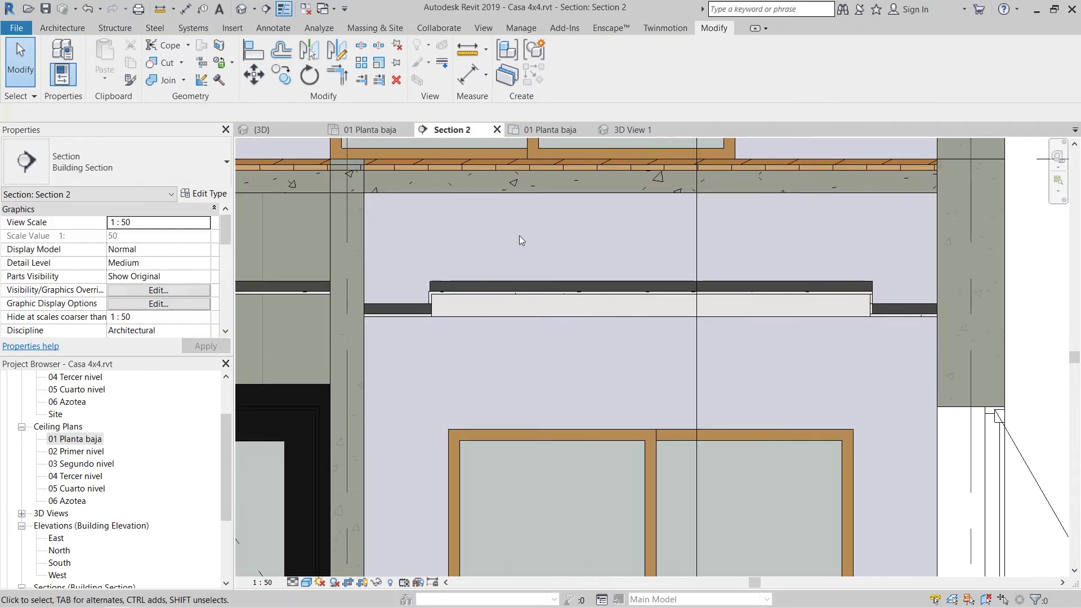
- Look over the upper storeys in Section 2, from the ground floor up to 06 Azotea, for levels without ceilings
{"action": "scroll", "coordinate": [590, 308], "scroll_direction": "down", "scroll_amount": 2}
{"action": "middle_click_drag", "start_coordinate": [570, 299], "coordinate": [639, 384]}
{"action": "scroll", "coordinate": [631, 368], "scroll_direction": "down", "scroll_amount": 2}
{"action": "middle_click_drag", "start_coordinate": [559, 230], "coordinate": [566, 390]}
{"action": "middle_click_drag", "start_coordinate": [616, 299], "coordinate": [596, 385]}
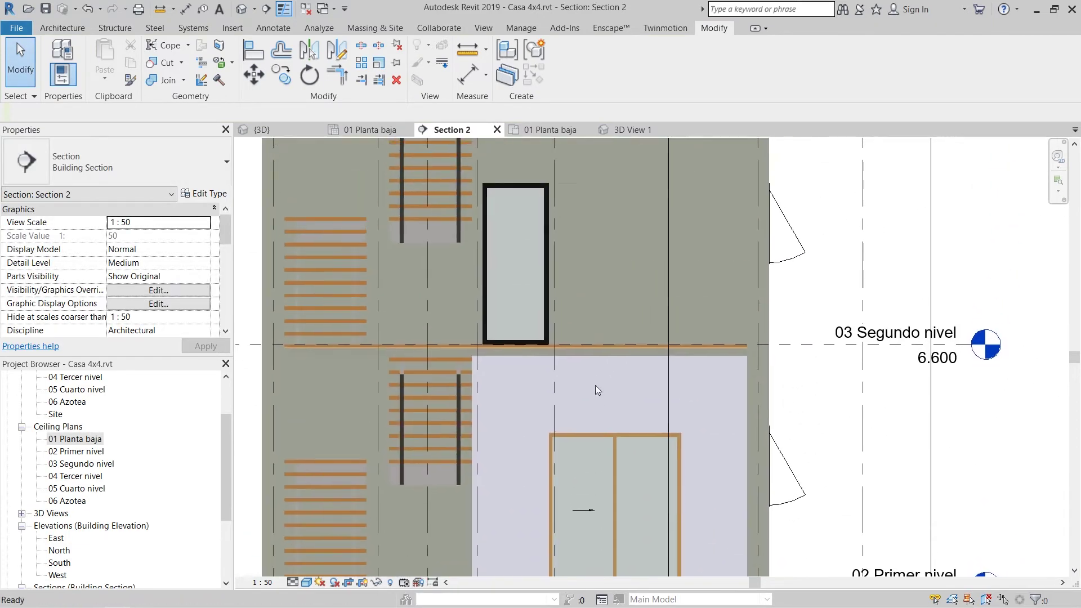
{"action": "middle_click_drag", "start_coordinate": [609, 280], "coordinate": [609, 380]}
{"action": "scroll", "coordinate": [605, 364], "scroll_direction": "down", "scroll_amount": 2}
{"action": "middle_click_drag", "start_coordinate": [763, 463], "coordinate": [717, 495]}
{"action": "middle_click_drag", "start_coordinate": [729, 440], "coordinate": [732, 543]}
{"action": "middle_click_drag", "start_coordinate": [573, 303], "coordinate": [573, 410]}
{"action": "scroll", "coordinate": [811, 366], "scroll_direction": "down", "scroll_amount": 1}
{"action": "middle_click_drag", "start_coordinate": [828, 370], "coordinate": [756, 336]}
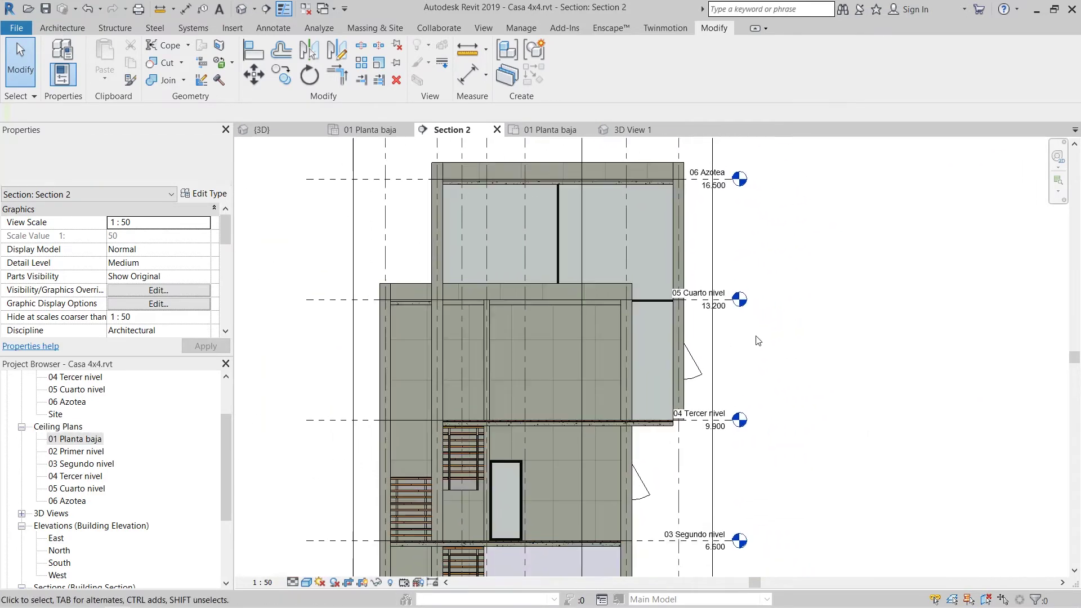
{"action": "middle_click_drag", "start_coordinate": [729, 223], "coordinate": [724, 312]}
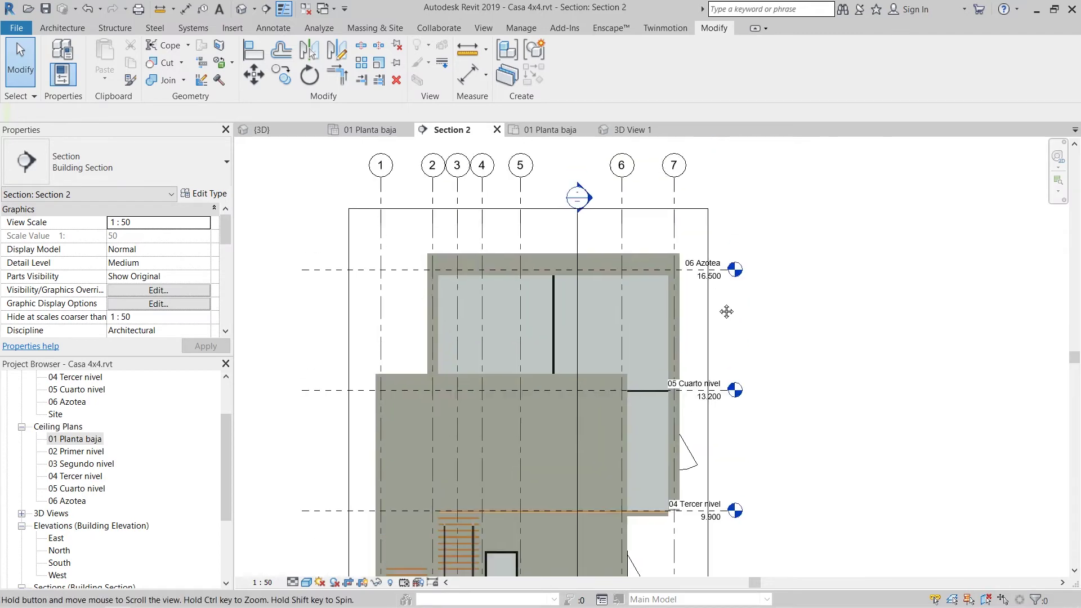
{"action": "scroll", "coordinate": [656, 316], "scroll_direction": "up", "scroll_amount": 1}
{"action": "scroll", "coordinate": [654, 310], "scroll_direction": "down", "scroll_amount": 6}
{"action": "middle_click_drag", "start_coordinate": [755, 348], "coordinate": [717, 274]}
{"action": "middle_click_drag", "start_coordinate": [731, 328], "coordinate": [760, 321]}
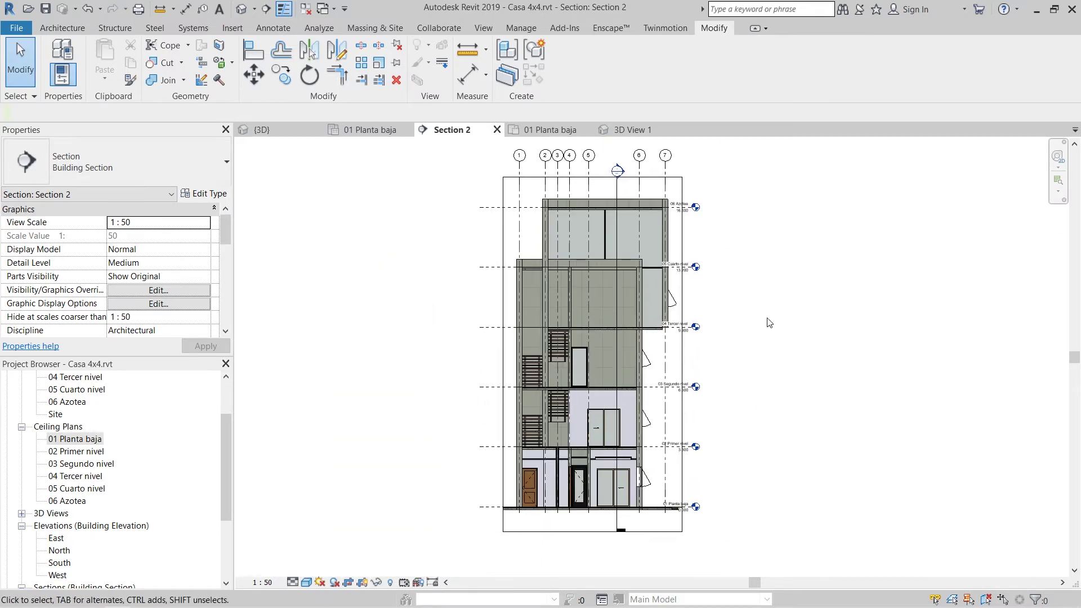
- Open the 02 Primer nivel ceiling plan and set it to a colour-filled visual style and a 1:50 scale
{"action": "double_click", "coordinate": [76, 451]}
{"action": "scroll", "coordinate": [638, 312], "scroll_direction": "up", "scroll_amount": 6}
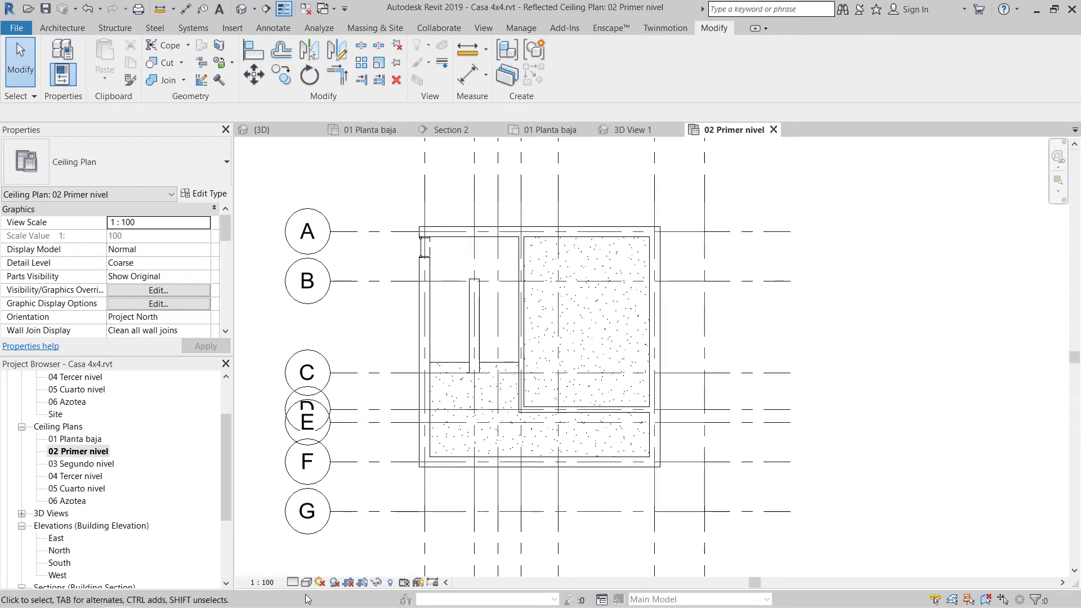
{"action": "left_click", "coordinate": [306, 583]}
{"action": "left_click", "coordinate": [326, 533]}
{"action": "left_click", "coordinate": [273, 584]}
{"action": "left_click", "coordinate": [288, 488]}
- Start sketching a Plafon de yeso ceiling at 2.70 on 02 Primer nivel, tracing the inner faces of walls F and 1 up to the stairwell edge
{"action": "scroll", "coordinate": [583, 380], "scroll_direction": "up", "scroll_amount": 4}
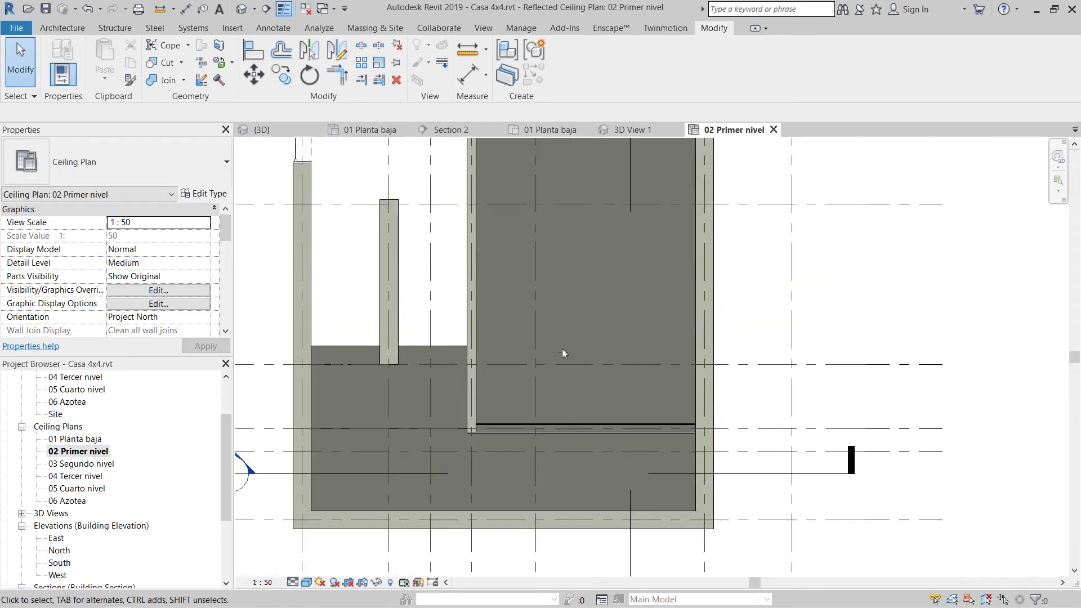
{"action": "middle_click_drag", "start_coordinate": [562, 350], "coordinate": [584, 409]}
{"action": "scroll", "coordinate": [585, 409], "scroll_direction": "down", "scroll_amount": 1}
{"action": "left_click", "coordinate": [62, 27]}
{"action": "left_click", "coordinate": [289, 57]}
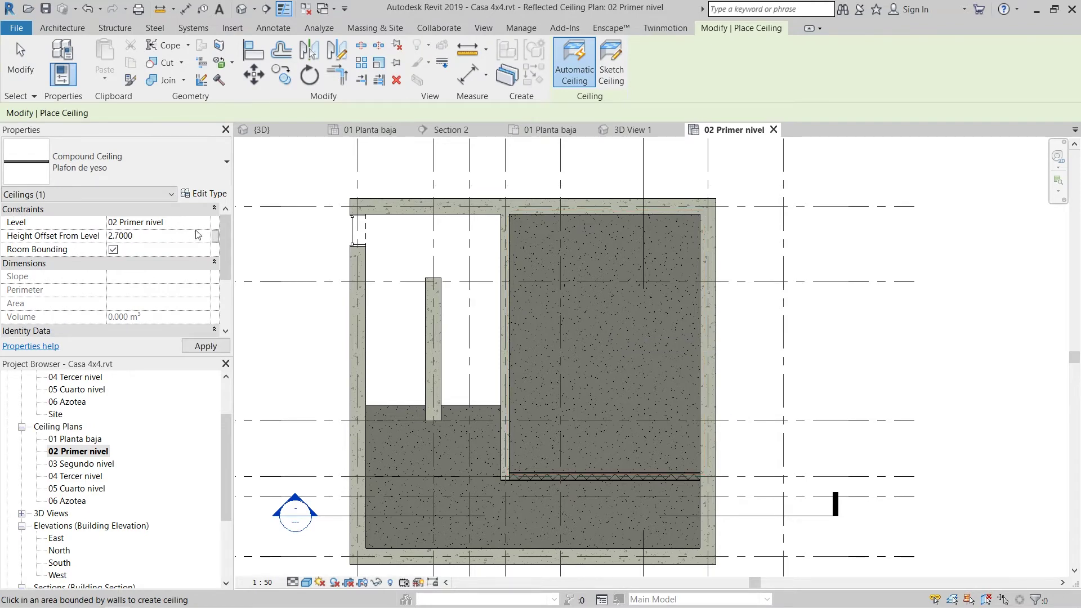
{"action": "left_click", "coordinate": [611, 62]}
{"action": "scroll", "coordinate": [704, 478], "scroll_direction": "up", "scroll_amount": 3}
{"action": "left_click", "coordinate": [708, 478]}
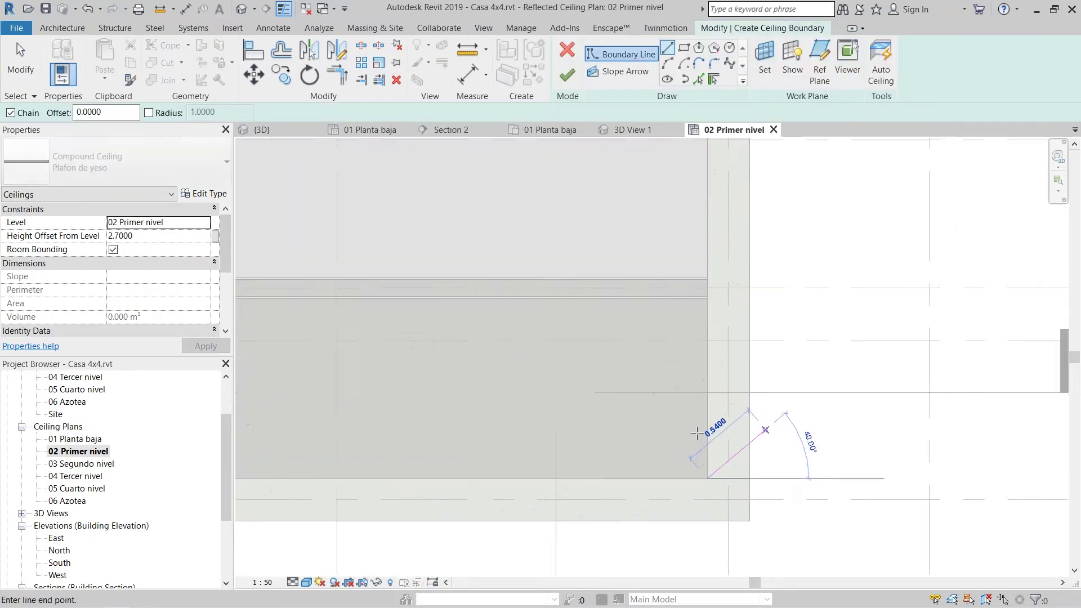
{"action": "scroll", "coordinate": [675, 433], "scroll_direction": "down", "scroll_amount": 4}
{"action": "scroll", "coordinate": [405, 431], "scroll_direction": "up", "scroll_amount": 3}
{"action": "left_click", "coordinate": [355, 471]}
{"action": "scroll", "coordinate": [356, 462], "scroll_direction": "down", "scroll_amount": 2}
{"action": "scroll", "coordinate": [362, 251], "scroll_direction": "up", "scroll_amount": 7}
{"action": "left_click", "coordinate": [307, 331]}
- Continue the ceiling boundary along the stairwell slab edge, around the end of the wall on grid 2, to the partition on grid 4
{"action": "scroll", "coordinate": [321, 332], "scroll_direction": "down", "scroll_amount": 2}
{"action": "scroll", "coordinate": [597, 336], "scroll_direction": "up", "scroll_amount": 3}
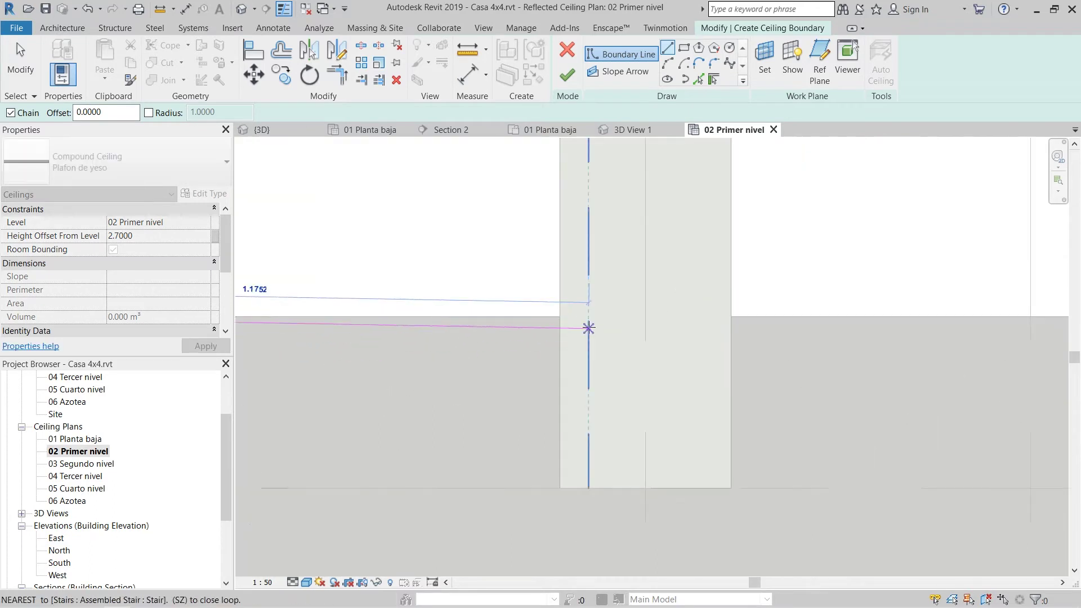
{"action": "left_click", "coordinate": [560, 317]}
{"action": "scroll", "coordinate": [567, 398], "scroll_direction": "down", "scroll_amount": 3}
{"action": "scroll", "coordinate": [601, 455], "scroll_direction": "up", "scroll_amount": 6}
{"action": "left_click", "coordinate": [504, 463]}
{"action": "middle_click_drag", "start_coordinate": [701, 455], "coordinate": [417, 479]}
{"action": "scroll", "coordinate": [420, 480], "scroll_direction": "up", "scroll_amount": 1}
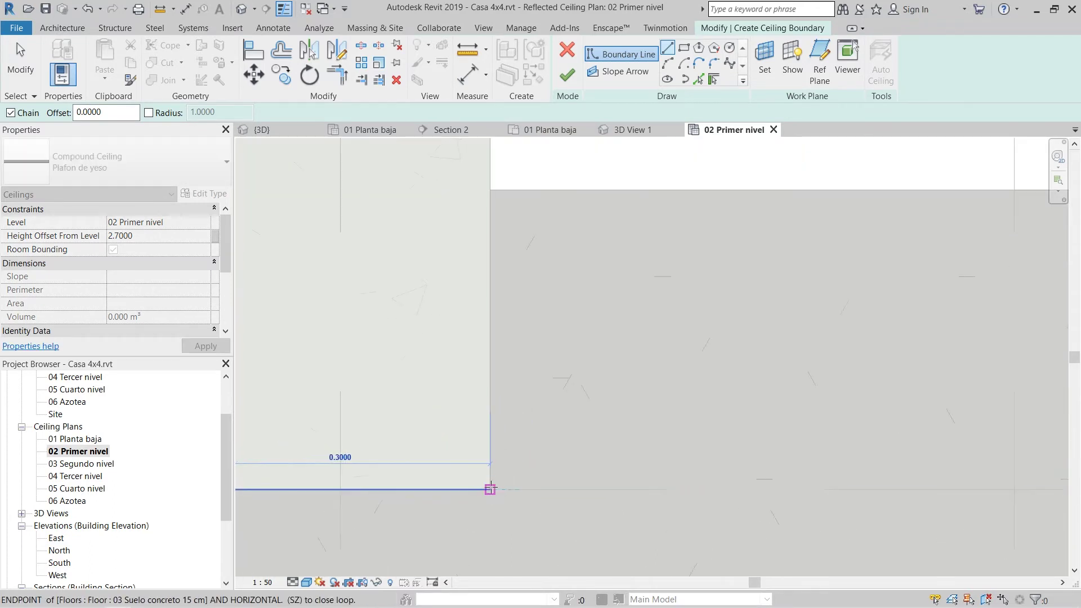
{"action": "left_click", "coordinate": [490, 488]}
{"action": "scroll", "coordinate": [492, 484], "scroll_direction": "down", "scroll_amount": 3}
{"action": "scroll", "coordinate": [501, 431], "scroll_direction": "up", "scroll_amount": 3}
{"action": "left_click", "coordinate": [462, 399]}
{"action": "scroll", "coordinate": [459, 399], "scroll_direction": "down", "scroll_amount": 3}
{"action": "scroll", "coordinate": [767, 406], "scroll_direction": "up", "scroll_amount": 3}
{"action": "left_click", "coordinate": [635, 378]}
- Run the boundary down the grid 4 partition and along the wall near grid D, close it at wall 6, and finish the ceiling
{"action": "scroll", "coordinate": [634, 388], "scroll_direction": "down", "scroll_amount": 4}
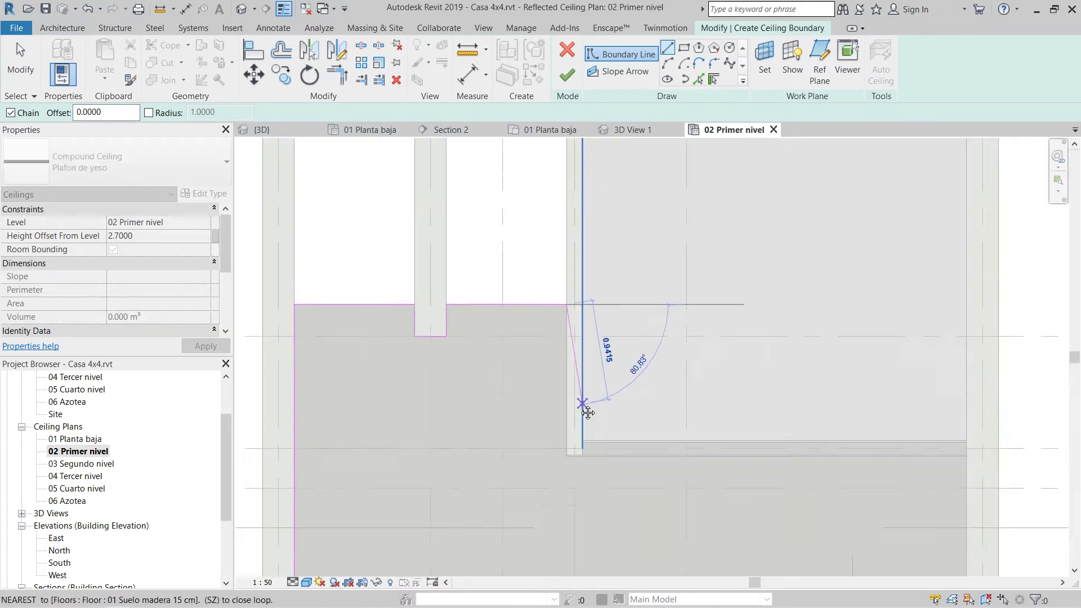
{"action": "left_click", "coordinate": [585, 409]}
{"action": "scroll", "coordinate": [586, 410], "scroll_direction": "down", "scroll_amount": 3}
{"action": "scroll", "coordinate": [707, 322], "scroll_direction": "up", "scroll_amount": 4}
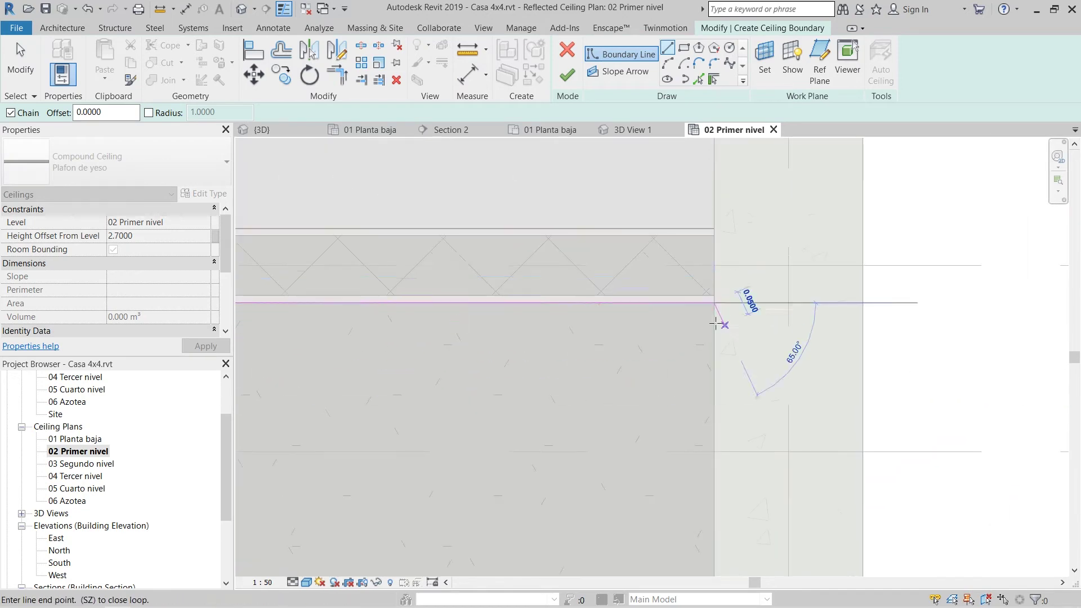
{"action": "scroll", "coordinate": [715, 324], "scroll_direction": "down", "scroll_amount": 3}
{"action": "left_click", "coordinate": [714, 433]}
{"action": "scroll", "coordinate": [714, 433], "scroll_direction": "down", "scroll_amount": 2}
{"action": "key", "text": "Escape"}
{"action": "scroll", "coordinate": [594, 452], "scroll_direction": "down", "scroll_amount": 2}
{"action": "middle_click_drag", "start_coordinate": [564, 415], "coordinate": [515, 441]}
{"action": "left_click", "coordinate": [567, 75]}
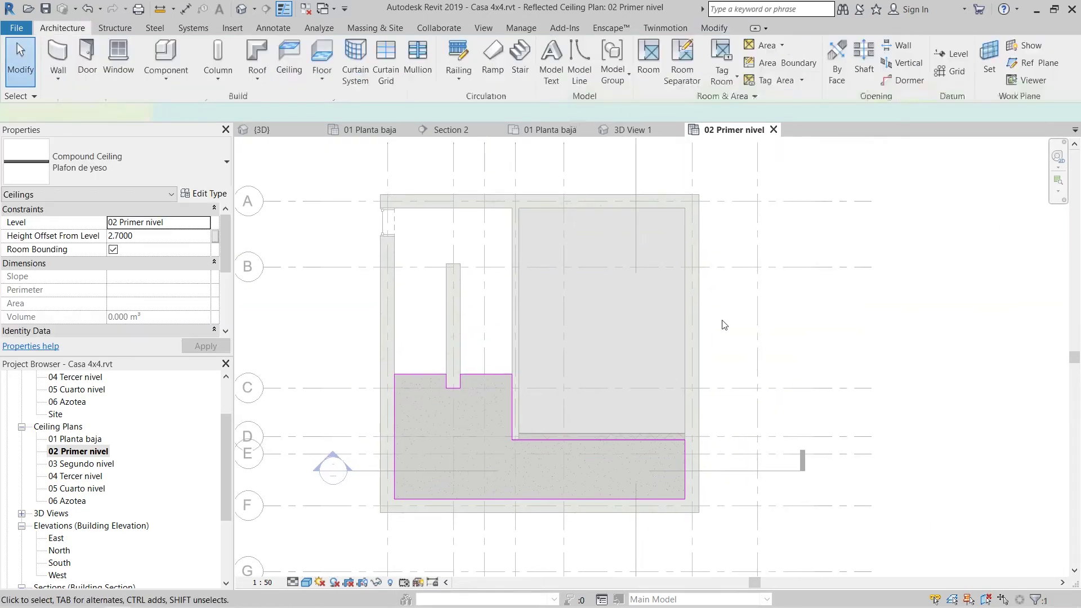
- Open the 03 Segundo nivel ceiling plan and set it to Medium detail level with a colour-filled visual style
{"action": "mouse_move", "coordinate": [655, 329]}
{"action": "middle_mouse_down"}
{"action": "mouse_move", "coordinate": [695, 362]}
{"action": "mouse_move", "coordinate": [665, 371]}
{"action": "middle_mouse_up"}
{"action": "double_click", "coordinate": [82, 464]}
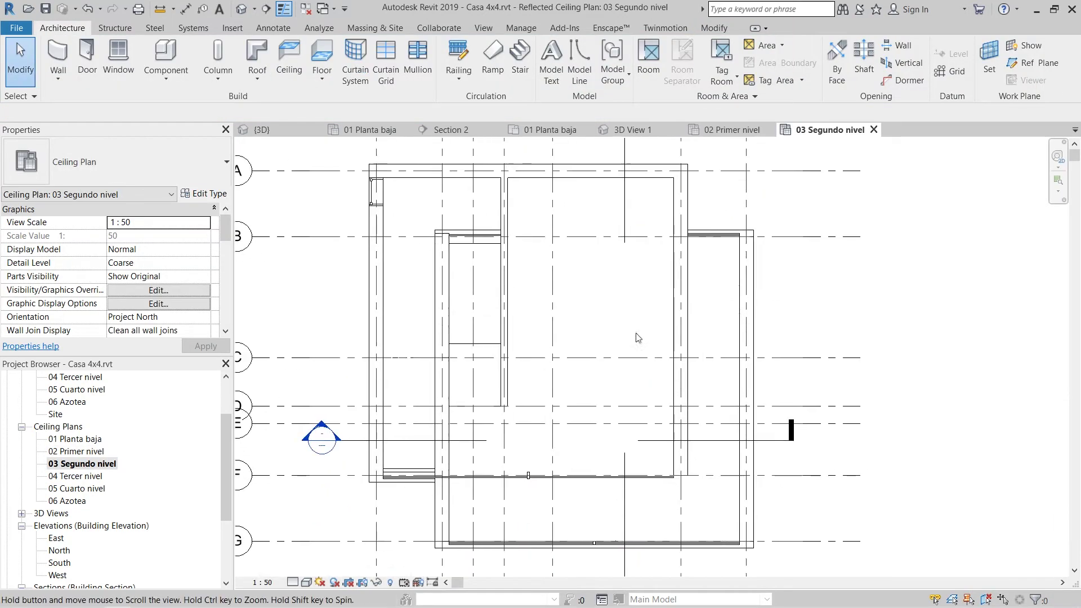
{"action": "left_click", "coordinate": [317, 555]}
{"action": "left_click", "coordinate": [306, 583]}
{"action": "left_click", "coordinate": [331, 554]}
{"action": "middle_click_drag", "start_coordinate": [669, 419], "coordinate": [649, 423]}
{"action": "middle_click_drag", "start_coordinate": [580, 337], "coordinate": [620, 336]}
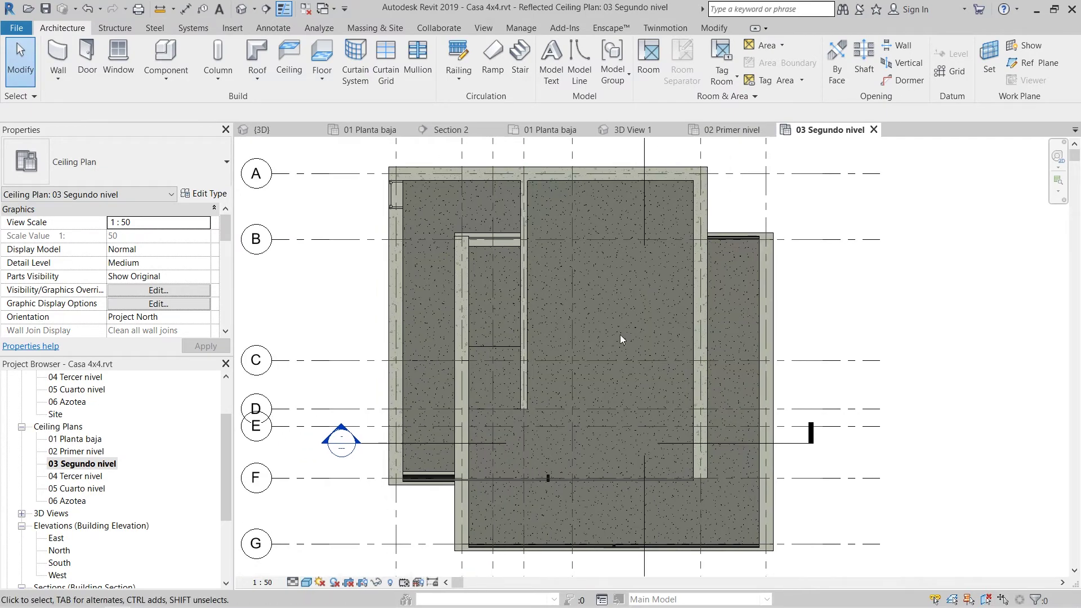
- Start sketching a Plafon de yeso ceiling at 2.70 on 03 Segundo nivel, with a first edge near grid F between walls 2 and 6
{"action": "left_click", "coordinate": [288, 58]}
{"action": "left_click", "coordinate": [611, 59]}
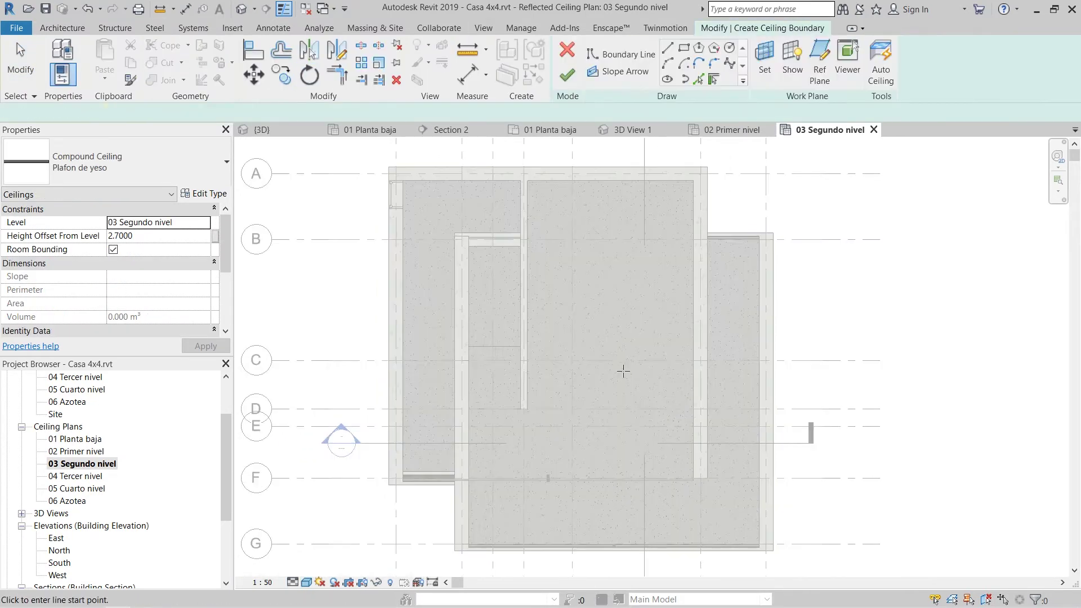
{"action": "scroll", "coordinate": [484, 465], "scroll_direction": "up", "scroll_amount": 4}
{"action": "scroll", "coordinate": [496, 465], "scroll_direction": "up", "scroll_amount": 3}
{"action": "middle_click_drag", "start_coordinate": [833, 434], "coordinate": [713, 440]}
{"action": "scroll", "coordinate": [345, 455], "scroll_direction": "up", "scroll_amount": 2}
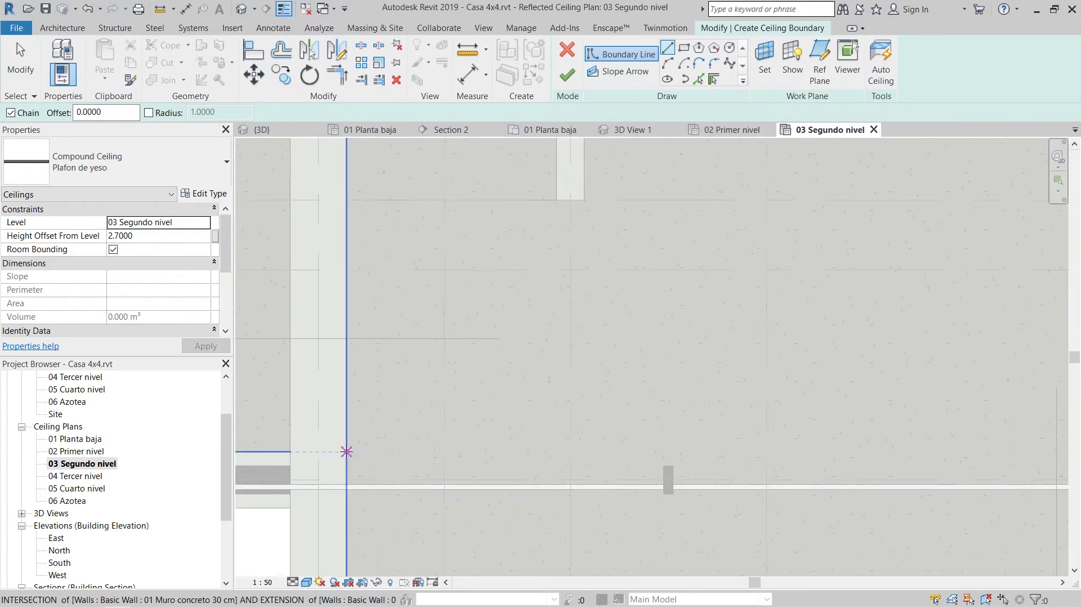
{"action": "left_click", "coordinate": [346, 451]}
{"action": "scroll", "coordinate": [500, 454], "scroll_direction": "down", "scroll_amount": 6}
{"action": "middle_click_drag", "start_coordinate": [877, 462], "coordinate": [724, 463]}
{"action": "scroll", "coordinate": [717, 456], "scroll_direction": "up", "scroll_amount": 1}
{"action": "left_click", "coordinate": [666, 451]}
- Continue the boundary up wall 6, along wall A to the grid 4 partition, and down to that partition's free end
{"action": "scroll", "coordinate": [666, 445], "scroll_direction": "down", "scroll_amount": 4}
{"action": "scroll", "coordinate": [675, 225], "scroll_direction": "up", "scroll_amount": 4}
{"action": "left_click", "coordinate": [620, 266]}
{"action": "scroll", "coordinate": [675, 326], "scroll_direction": "down", "scroll_amount": 4}
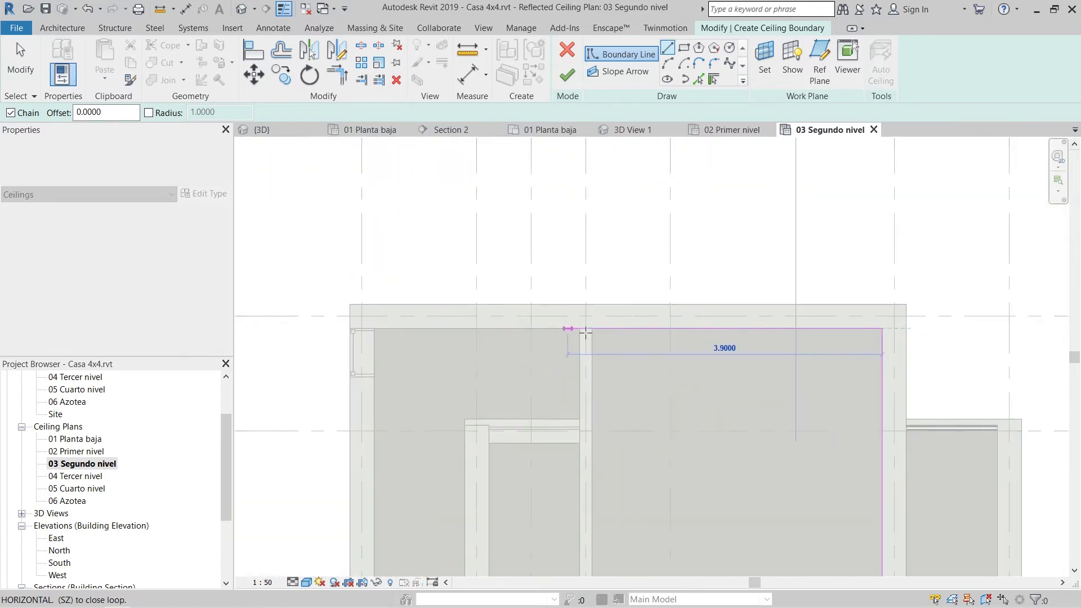
{"action": "scroll", "coordinate": [583, 332], "scroll_direction": "up", "scroll_amount": 3}
{"action": "left_click", "coordinate": [594, 323]}
{"action": "scroll", "coordinate": [613, 315], "scroll_direction": "down", "scroll_amount": 5}
{"action": "left_click", "coordinate": [587, 453]}
- Wrap the boundary around the partition's end, follow the stairwell edge near grid C to wall 2, and close it at the start point
{"action": "scroll", "coordinate": [558, 406], "scroll_direction": "up", "scroll_amount": 3}
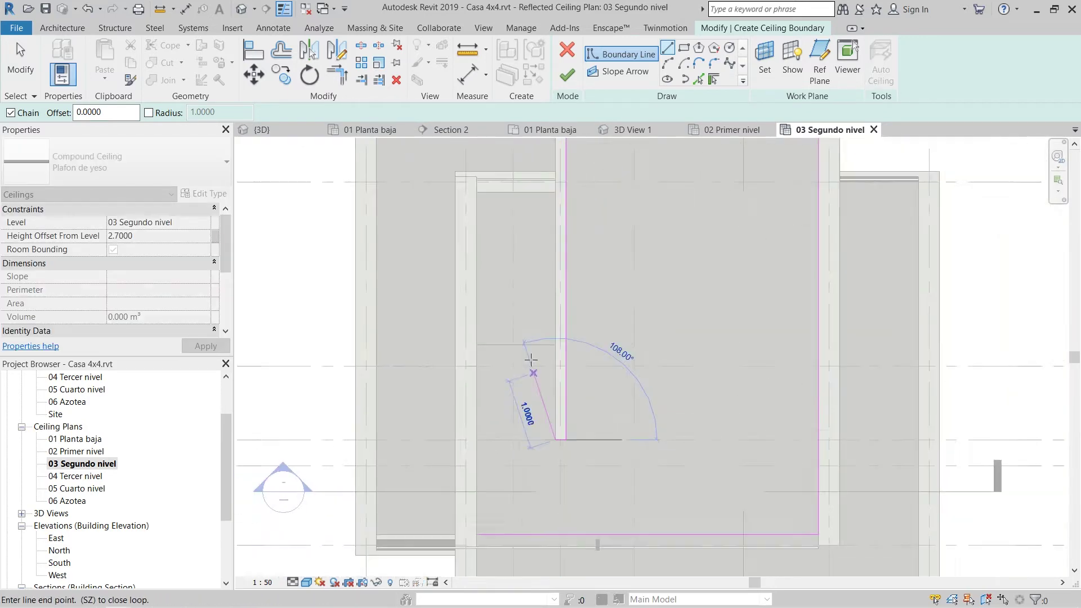
{"action": "scroll", "coordinate": [496, 417], "scroll_direction": "down", "scroll_amount": 4}
{"action": "scroll", "coordinate": [495, 428], "scroll_direction": "up", "scroll_amount": 5}
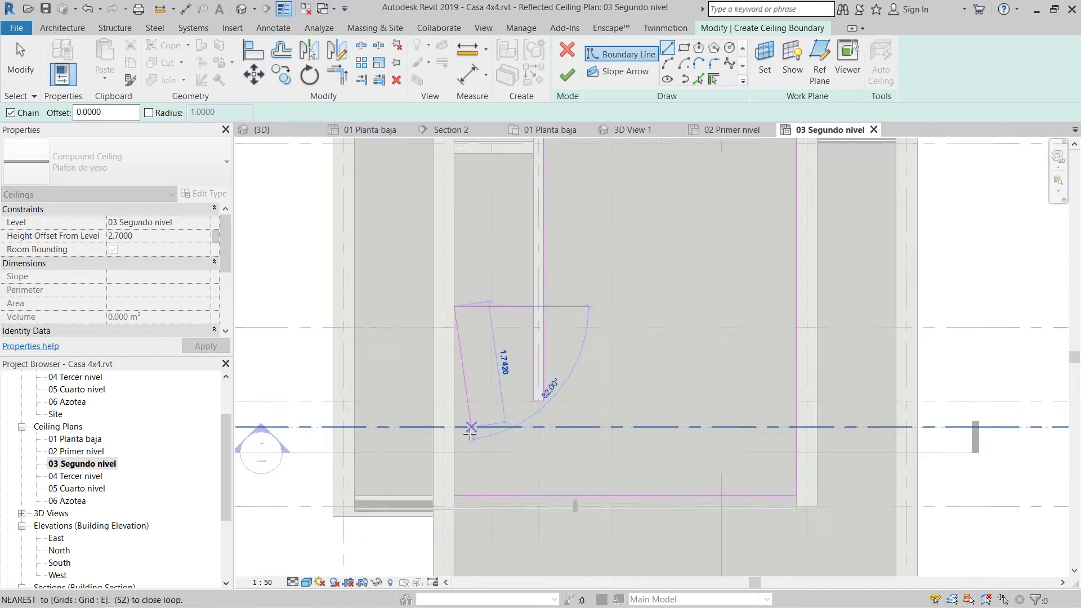
{"action": "left_click", "coordinate": [451, 505]}
{"action": "scroll", "coordinate": [607, 366], "scroll_direction": "down", "scroll_amount": 4}
{"action": "key", "text": "Escape"}
{"action": "middle_click_drag", "start_coordinate": [608, 367], "coordinate": [575, 300]}
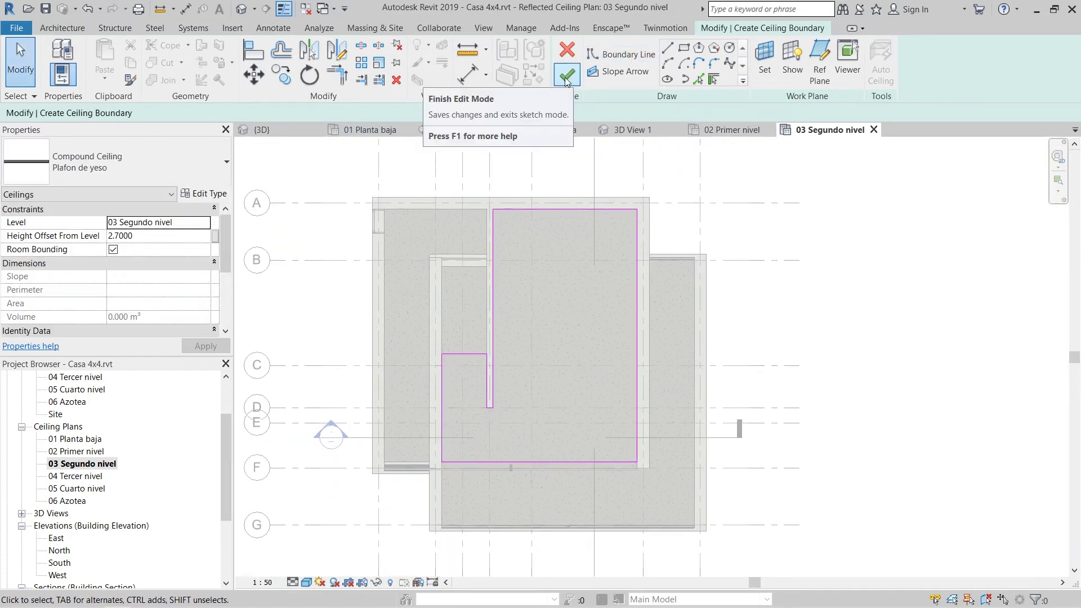
- Finish the ceiling boundary on 03 Segundo nivel and start a Plafon de yeso ceiling sketch on the 05 Cuarto nivel ceiling plan
{"action": "left_click", "coordinate": [567, 75]}
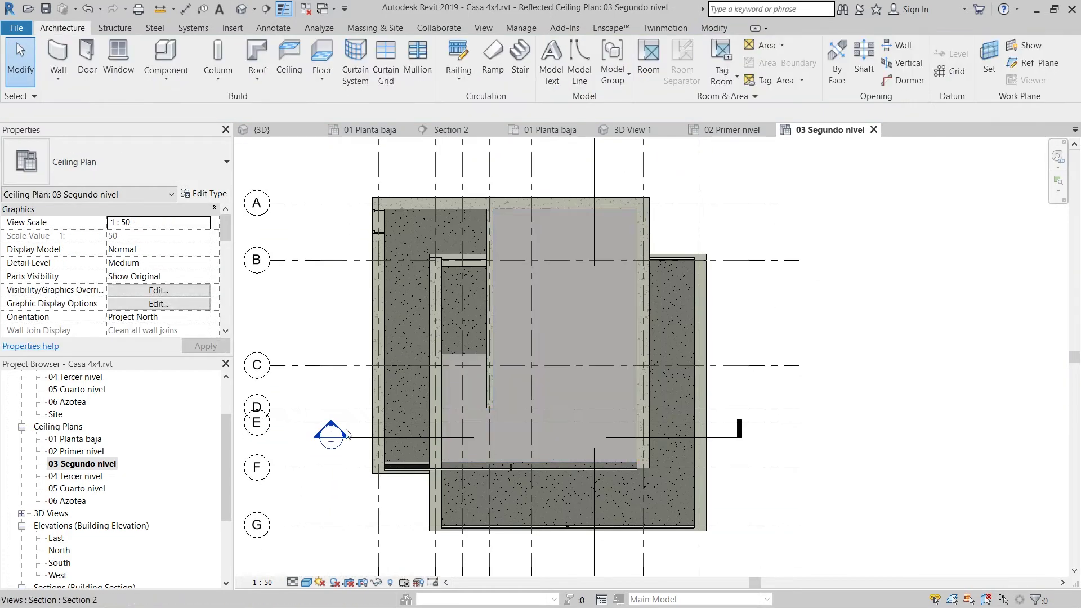
{"action": "double_click", "coordinate": [82, 476]}
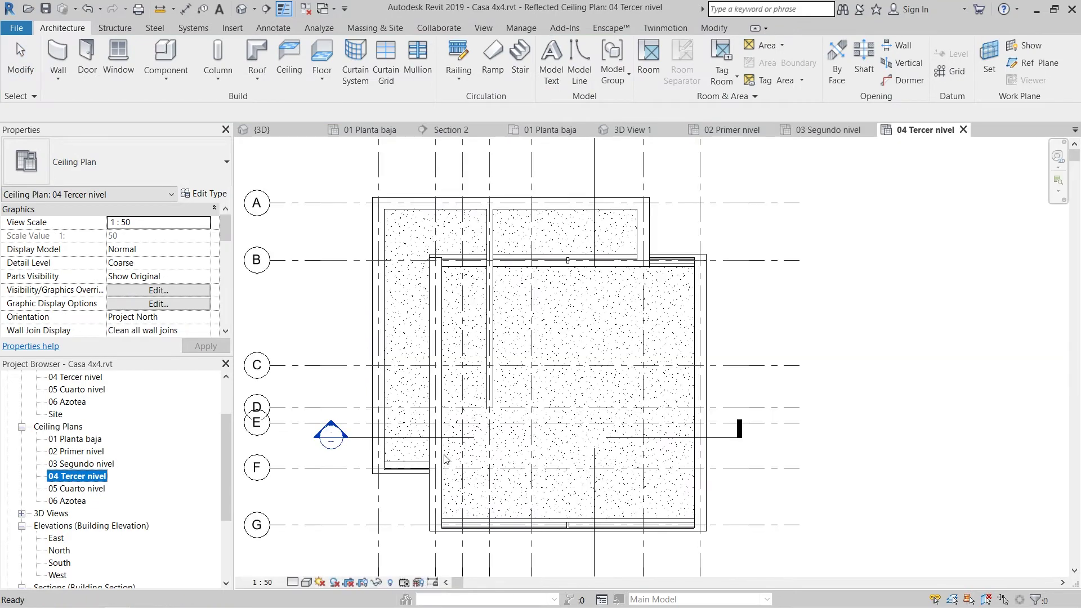
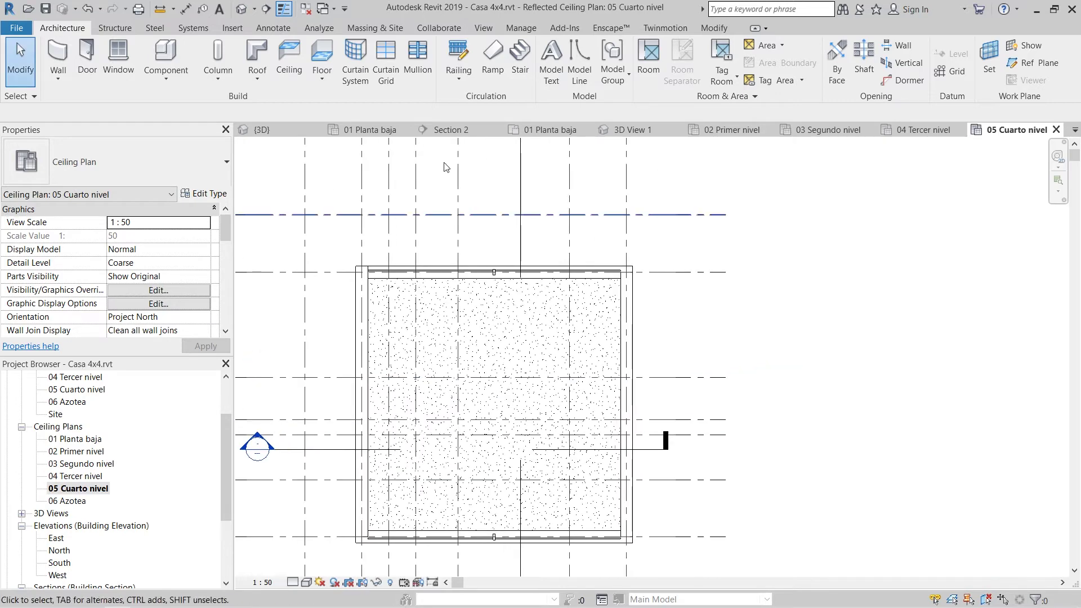
{"action": "left_click", "coordinate": [598, 62]}
{"action": "scroll", "coordinate": [391, 538], "scroll_direction": "up", "scroll_amount": 6}
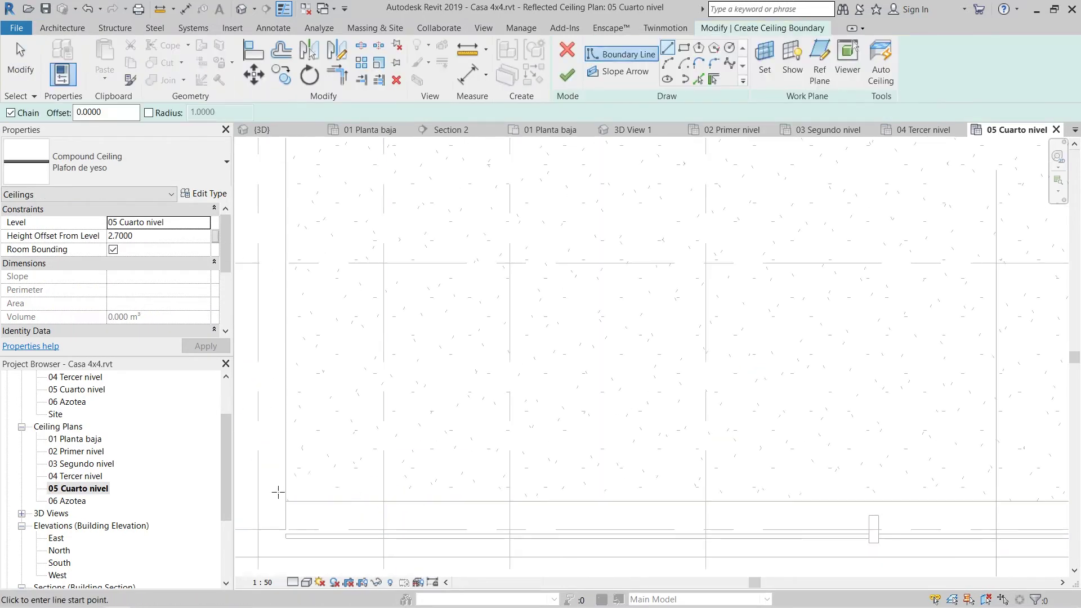
{"action": "left_click", "coordinate": [285, 499]}
{"action": "scroll", "coordinate": [415, 486], "scroll_direction": "down", "scroll_amount": 4}
{"action": "scroll", "coordinate": [901, 494], "scroll_direction": "up", "scroll_amount": 2}
{"action": "left_click", "coordinate": [737, 487]}
{"action": "scroll", "coordinate": [775, 439], "scroll_direction": "up", "scroll_amount": 1}
{"action": "scroll", "coordinate": [775, 439], "scroll_direction": "down", "scroll_amount": 1}
{"action": "key", "text": "ctrl+z"}
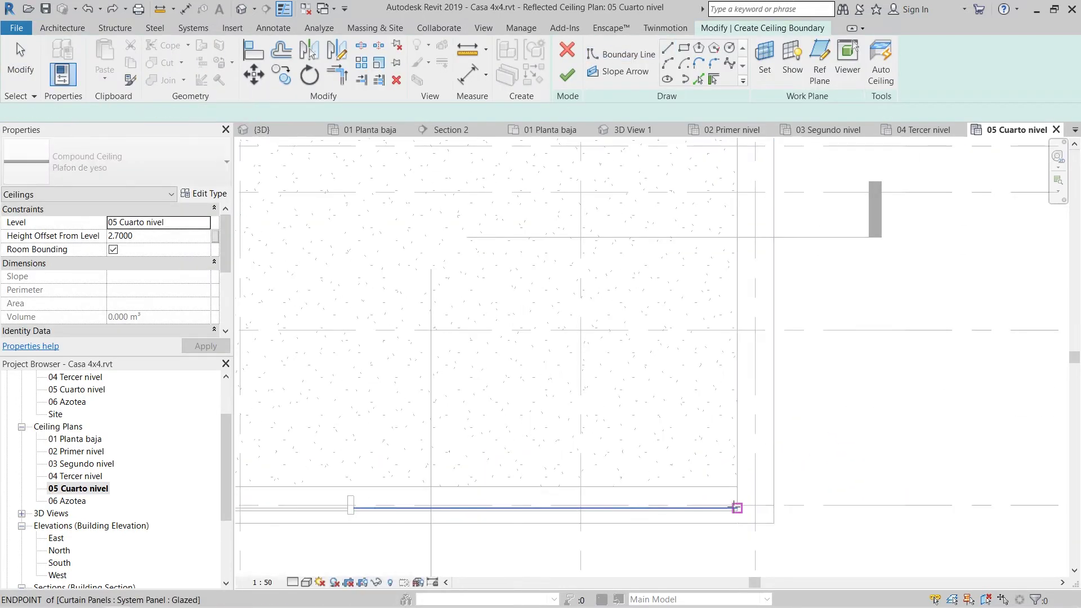
- Draw the lower edge of the 05 Cuarto nivel ceiling boundary along the slab edge, between the inner faces of the concrete walls
{"action": "scroll", "coordinate": [467, 421], "scroll_direction": "down", "scroll_amount": 1}
{"action": "middle_click_drag", "start_coordinate": [467, 421], "coordinate": [718, 446]}
{"action": "left_click", "coordinate": [390, 489]}
{"action": "scroll", "coordinate": [876, 491], "scroll_direction": "up", "scroll_amount": 2}
{"action": "left_click", "coordinate": [907, 485]}
- Draw the right and upper edges of the ceiling boundary along the inner wall face and the slab edge near grid B
{"action": "scroll", "coordinate": [906, 477], "scroll_direction": "down", "scroll_amount": 6}
{"action": "middle_click_drag", "start_coordinate": [905, 315], "coordinate": [840, 450]}
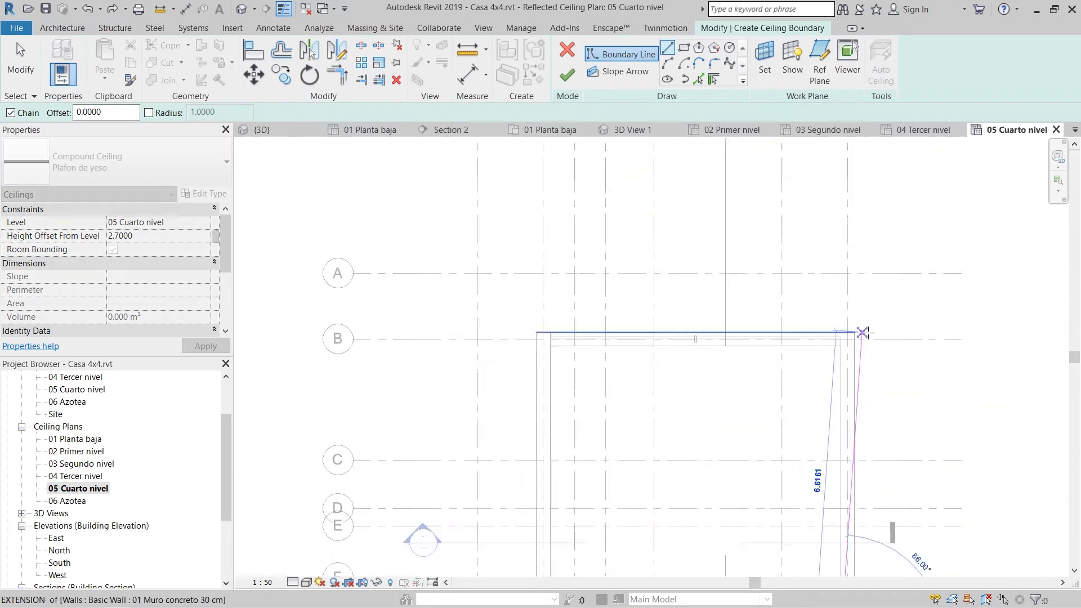
{"action": "scroll", "coordinate": [864, 335], "scroll_direction": "up", "scroll_amount": 5}
{"action": "left_click", "coordinate": [818, 343]}
{"action": "scroll", "coordinate": [754, 357], "scroll_direction": "down", "scroll_amount": 5}
{"action": "scroll", "coordinate": [499, 349], "scroll_direction": "up", "scroll_amount": 6}
{"action": "left_click", "coordinate": [489, 353]}
- Close the ceiling boundary with its left edge at the lower corner and finish the sketch
{"action": "scroll", "coordinate": [497, 360], "scroll_direction": "down", "scroll_amount": 7}
{"action": "middle_click_drag", "start_coordinate": [528, 570], "coordinate": [546, 381]}
{"action": "scroll", "coordinate": [524, 446], "scroll_direction": "up", "scroll_amount": 7}
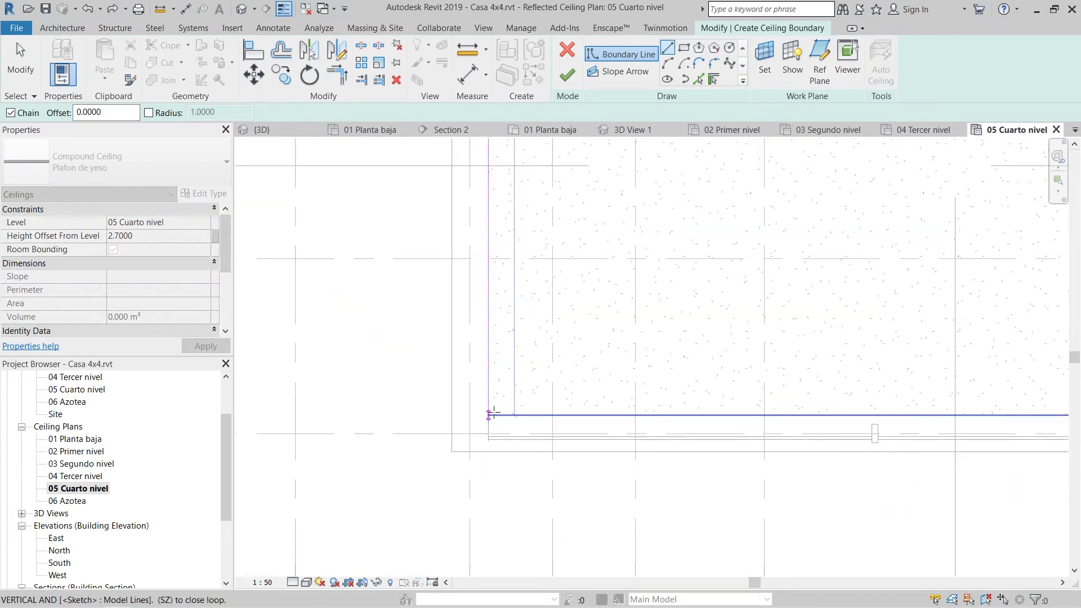
{"action": "left_click", "coordinate": [490, 413]}
{"action": "scroll", "coordinate": [585, 397], "scroll_direction": "down", "scroll_amount": 6}
{"action": "middle_click_drag", "start_coordinate": [661, 393], "coordinate": [517, 524]}
{"action": "left_click", "coordinate": [567, 75]}
{"action": "left_click", "coordinate": [581, 217]}
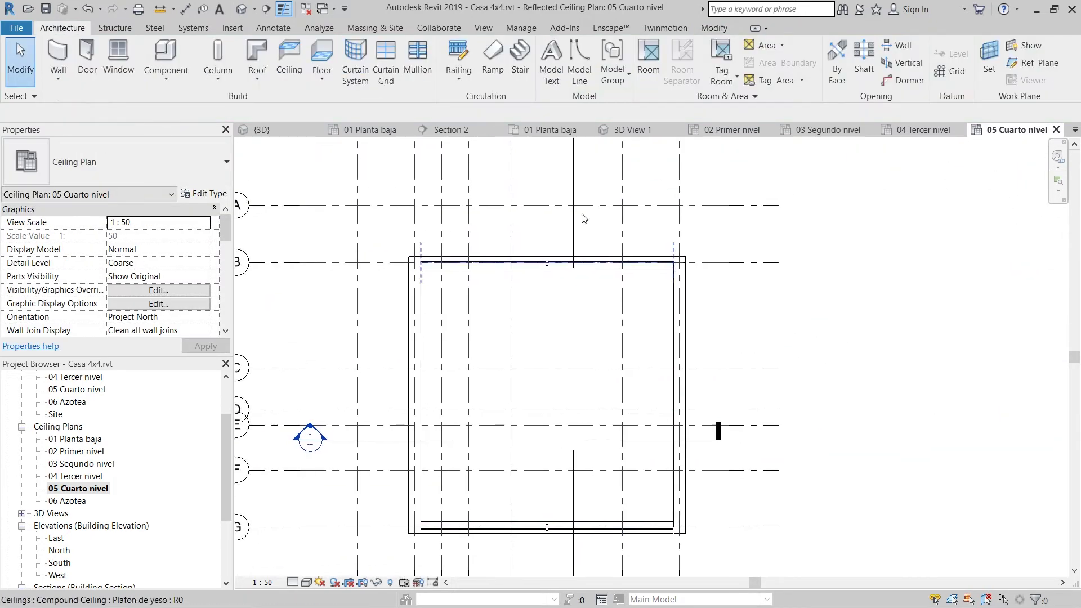
- Check the ceiling in 3D, then place a 04 Muro plafon 12 mm wall along its upper edge on the 05 Cuarto nivel plan
{"action": "left_click", "coordinate": [241, 9]}
{"action": "middle_click_drag", "start_coordinate": [714, 391], "coordinate": [819, 404], "text": "shift"}
{"action": "middle_click_drag", "start_coordinate": [837, 353], "coordinate": [818, 404], "text": "shift"}
{"action": "scroll", "coordinate": [818, 404], "scroll_direction": "down", "scroll_amount": 1}
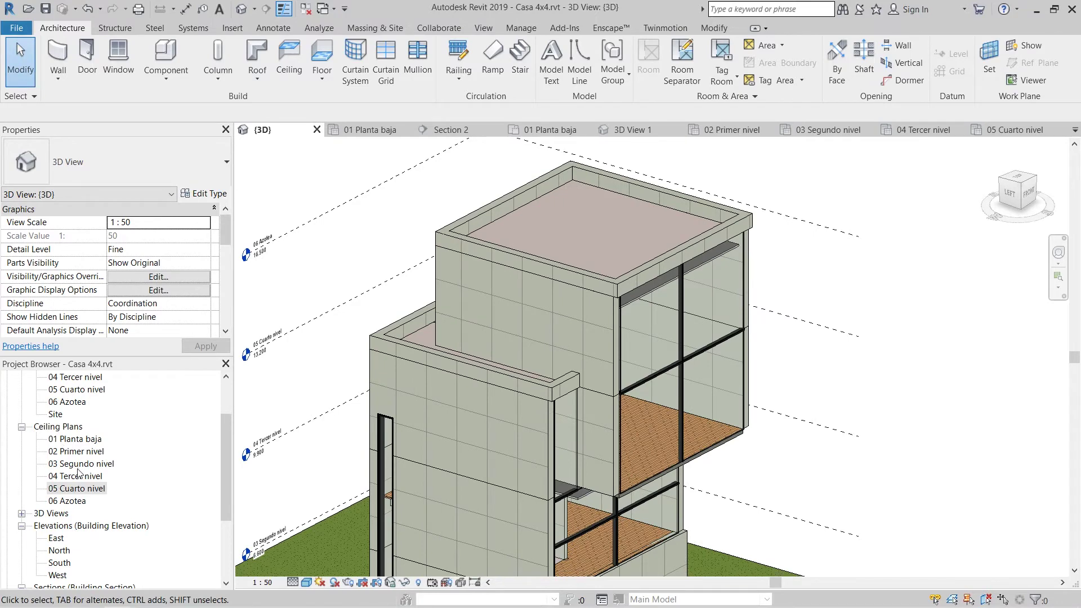
{"action": "double_click", "coordinate": [70, 488]}
{"action": "middle_click_drag", "start_coordinate": [558, 341], "coordinate": [530, 285]}
{"action": "left_click", "coordinate": [58, 56]}
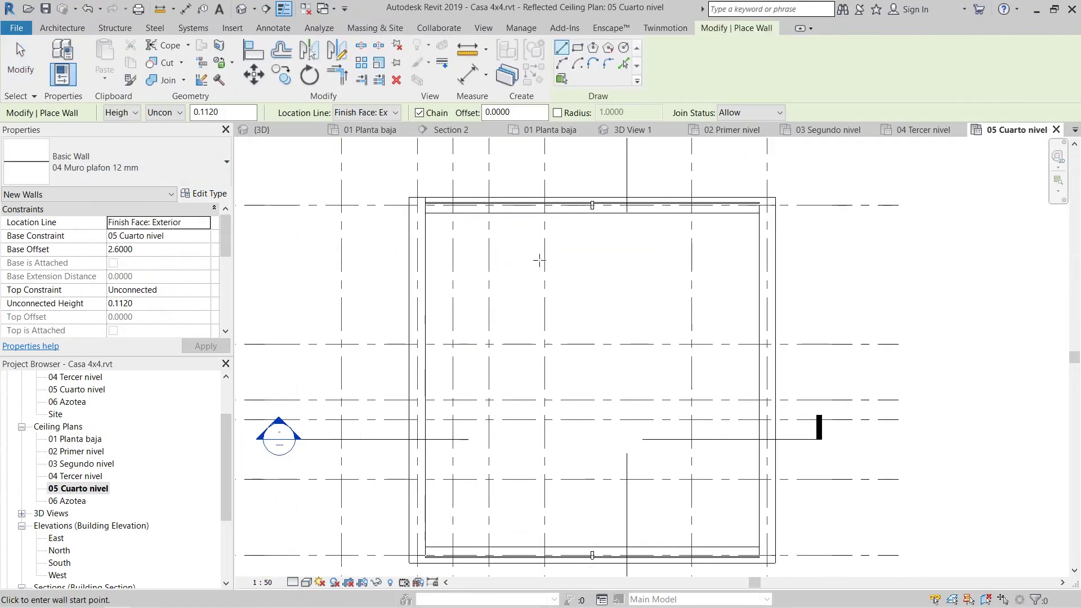
{"action": "scroll", "coordinate": [540, 259], "scroll_direction": "up", "scroll_amount": 5}
{"action": "left_click", "coordinate": [334, 284]}
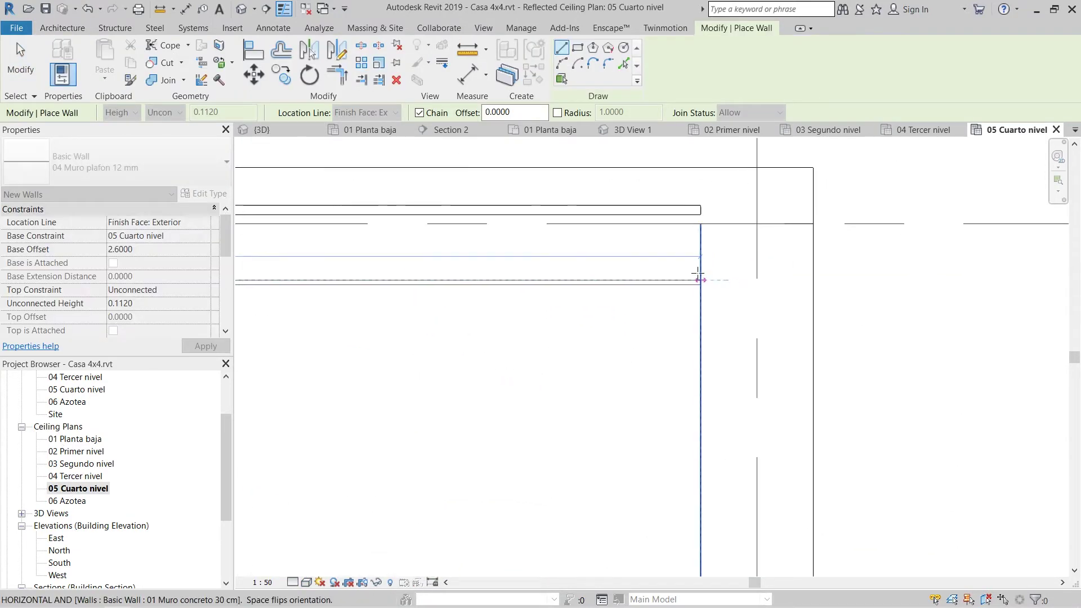
{"action": "left_click", "coordinate": [704, 280]}
{"action": "scroll", "coordinate": [687, 337], "scroll_direction": "down", "scroll_amount": 4}
{"action": "key", "text": "Escape"}
- Place a second 04 Muro plafon 12 mm wall along the lower edge of the 05 Cuarto nivel ceiling, between the concrete walls
{"action": "scroll", "coordinate": [669, 338], "scroll_direction": "down", "scroll_amount": 4}
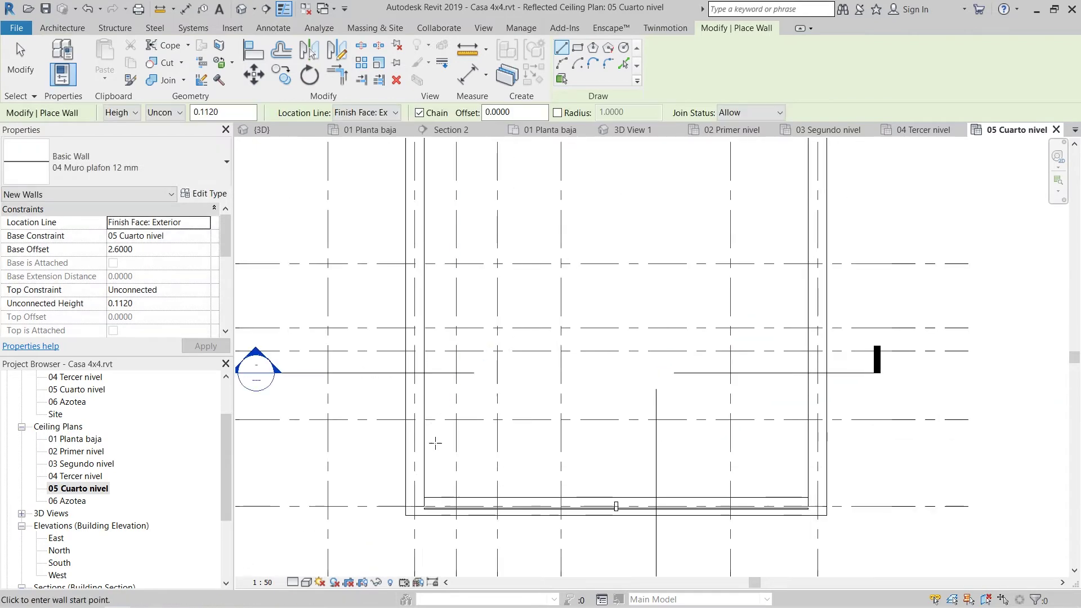
{"action": "scroll", "coordinate": [433, 502], "scroll_direction": "up", "scroll_amount": 6}
{"action": "scroll", "coordinate": [624, 455], "scroll_direction": "down", "scroll_amount": 6}
{"action": "scroll", "coordinate": [808, 434], "scroll_direction": "up", "scroll_amount": 8}
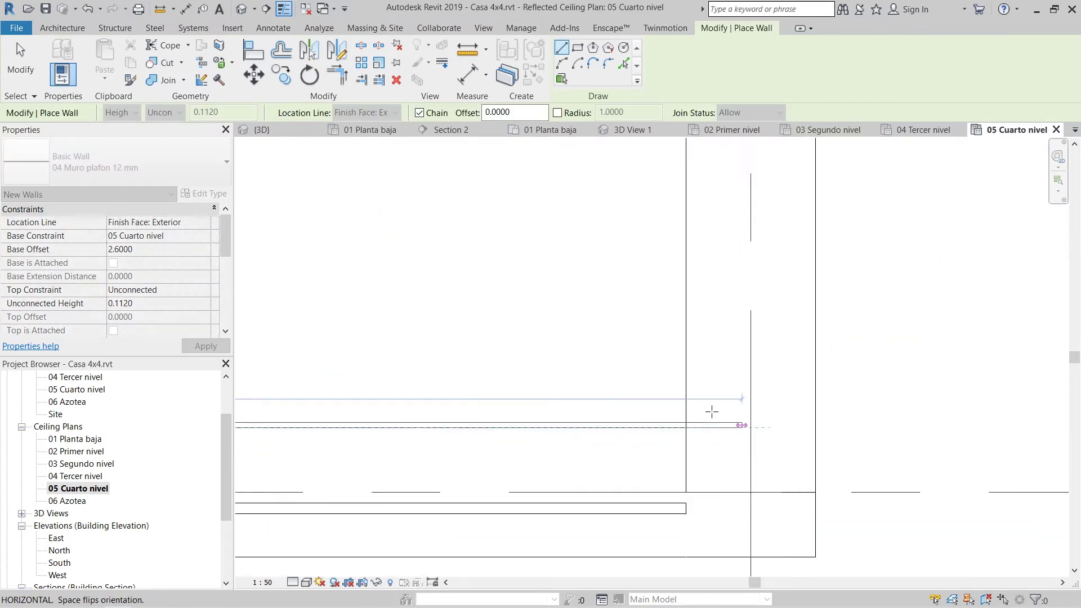
{"action": "left_click", "coordinate": [679, 432]}
{"action": "key", "text": "Escape"}
{"action": "scroll", "coordinate": [684, 419], "scroll_direction": "down", "scroll_amount": 6}
- In the 3D view, set the base offset of the front plafon wall on 05 Cuarto nivel to 2.7000
{"action": "left_click", "coordinate": [242, 9]}
{"action": "middle_click_drag", "start_coordinate": [726, 349], "coordinate": [760, 424]}
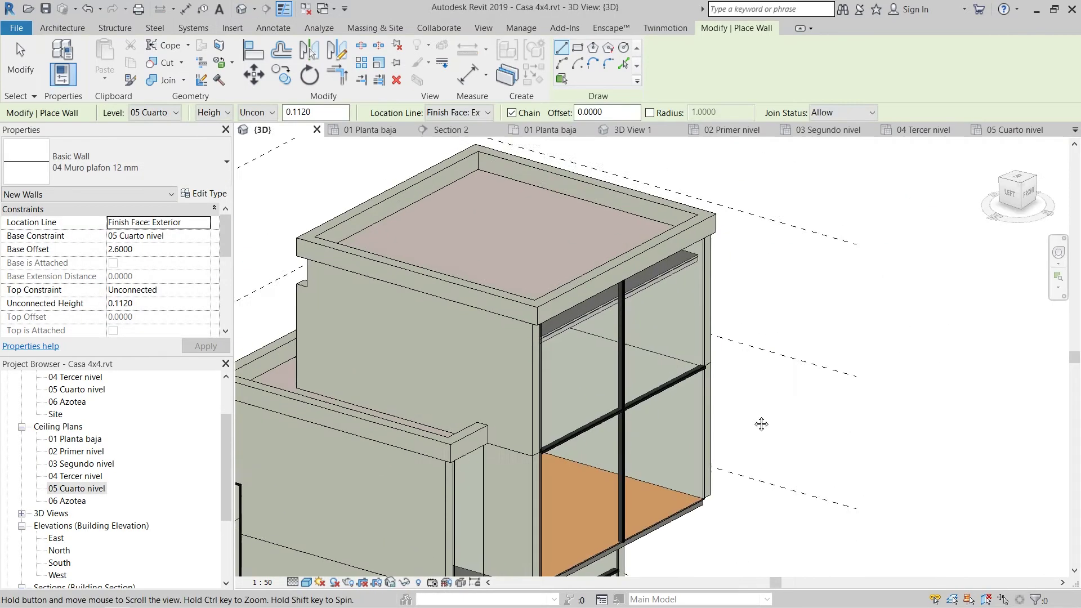
{"action": "scroll", "coordinate": [760, 394], "scroll_direction": "up", "scroll_amount": 1}
{"action": "key", "text": "Escape"}
{"action": "scroll", "coordinate": [695, 265], "scroll_direction": "up", "scroll_amount": 6}
{"action": "left_click", "coordinate": [684, 241]}
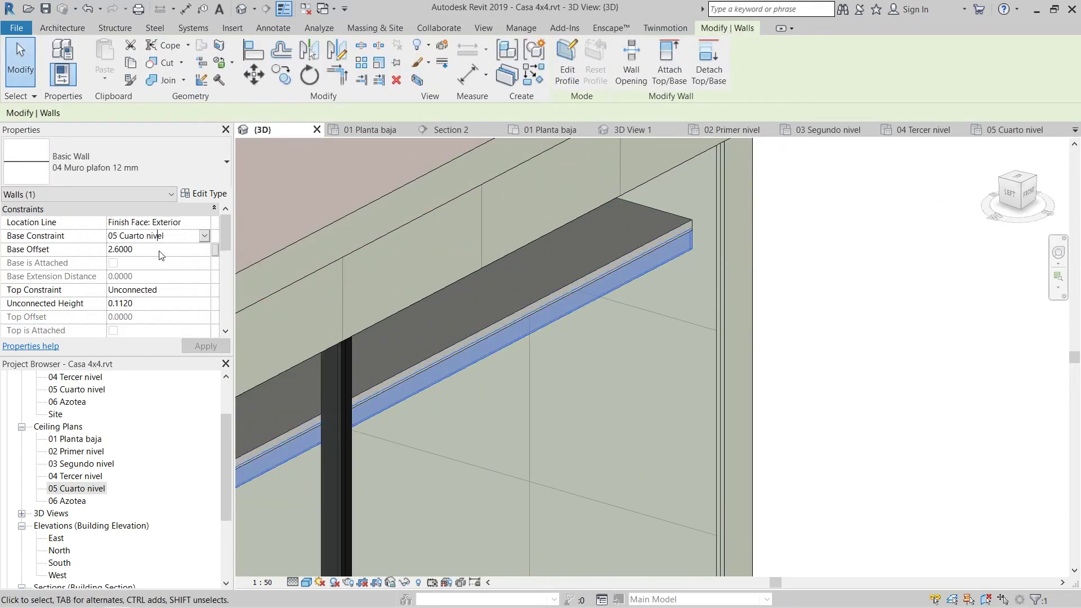
{"action": "scroll", "coordinate": [704, 339], "scroll_direction": "down", "scroll_amount": 6}
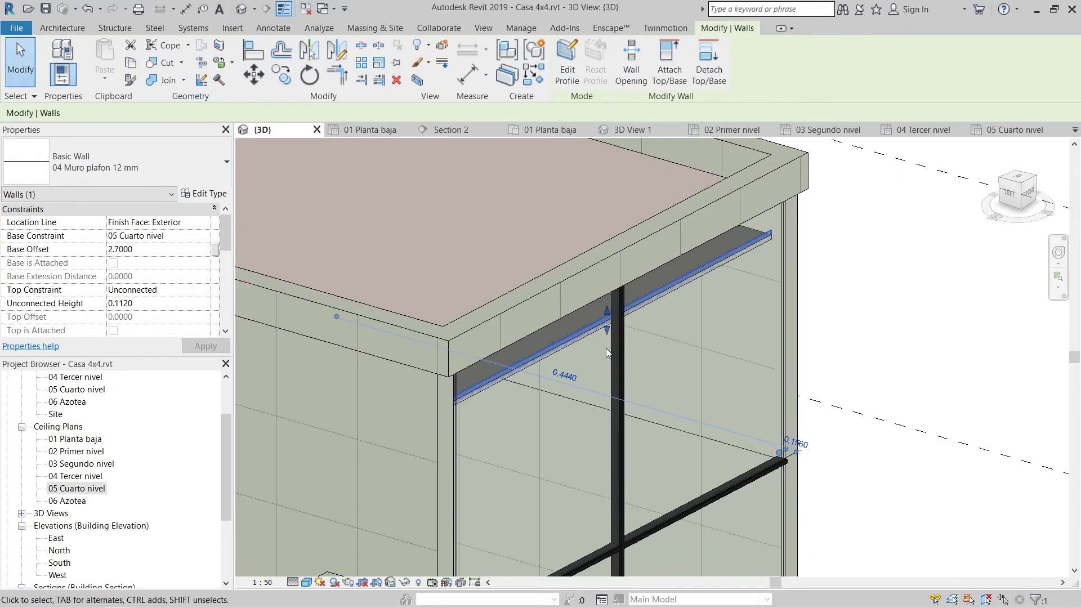
- Set the base offset of the rear plafon wall on 05 Cuarto nivel to 2.7000
{"action": "middle_click_drag", "start_coordinate": [606, 348], "coordinate": [568, 383]}
{"action": "scroll", "coordinate": [310, 286], "scroll_direction": "up", "scroll_amount": 2}
{"action": "scroll", "coordinate": [383, 289], "scroll_direction": "down", "scroll_amount": 2}
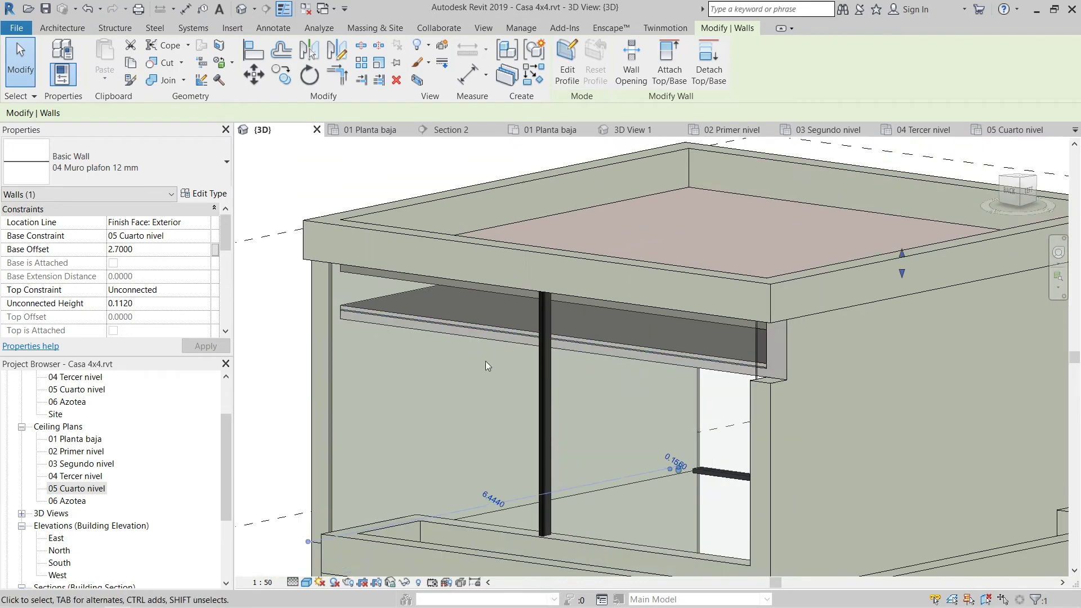
{"action": "middle_click_drag", "start_coordinate": [486, 361], "coordinate": [487, 343]}
{"action": "middle_click_drag", "start_coordinate": [535, 406], "coordinate": [775, 478], "text": "shift"}
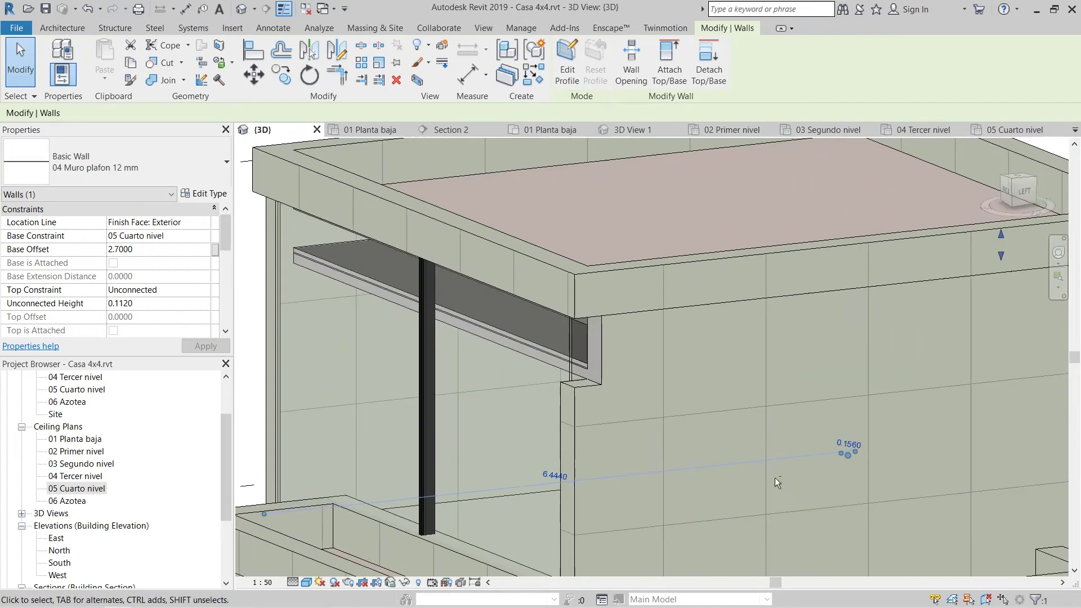
{"action": "left_click", "coordinate": [525, 349]}
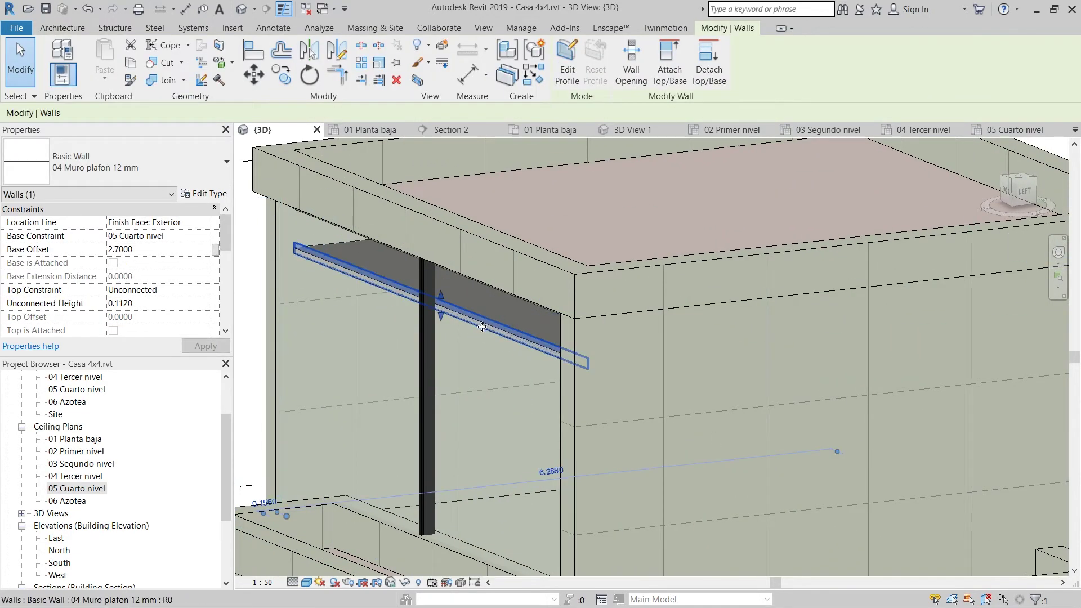
- In Section 1, extend the top of the plafon wall at the ceiling's left end up to the underside of the roof slab
{"action": "scroll", "coordinate": [535, 323], "scroll_direction": "down", "scroll_amount": 2}
{"action": "scroll", "coordinate": [112, 478], "scroll_direction": "down", "scroll_amount": 3}
{"action": "double_click", "coordinate": [70, 525]}
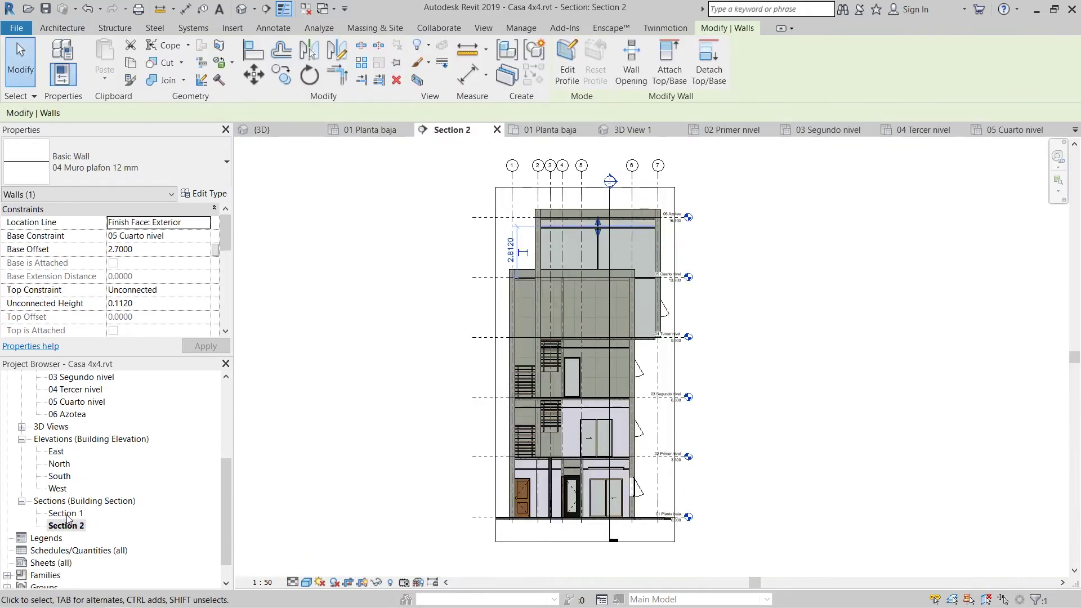
{"action": "double_click", "coordinate": [67, 513]}
{"action": "scroll", "coordinate": [476, 306], "scroll_direction": "up", "scroll_amount": 5}
{"action": "scroll", "coordinate": [444, 428], "scroll_direction": "up", "scroll_amount": 3}
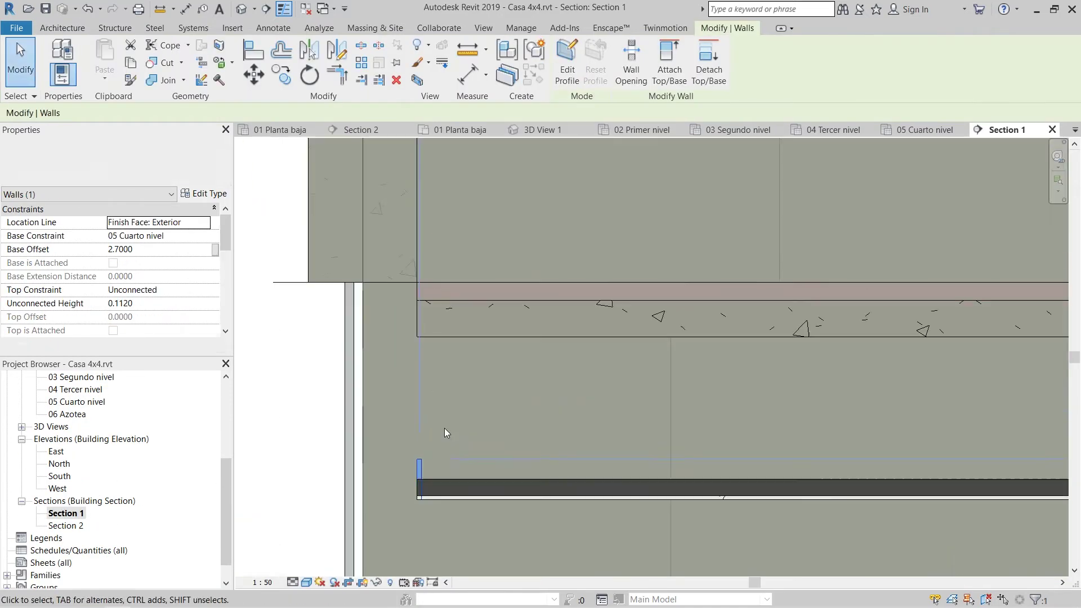
{"action": "left_click", "coordinate": [418, 465]}
{"action": "left_click_drag", "start_coordinate": [419, 457], "coordinate": [420, 337]}
{"action": "left_click", "coordinate": [501, 368]}
{"action": "scroll", "coordinate": [434, 524], "scroll_direction": "up", "scroll_amount": 3}
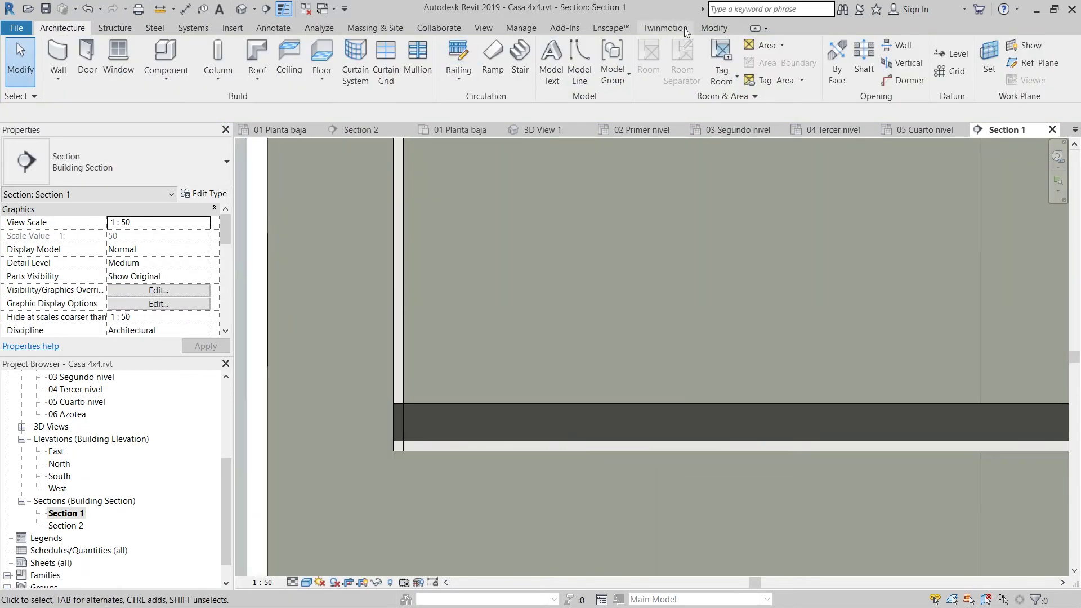
- Extend the top of the plafon wall at the ceiling's opposite end to the roof slab's underside, for a height of 0.4500
{"action": "left_click", "coordinate": [705, 28]}
{"action": "scroll", "coordinate": [383, 417], "scroll_direction": "down", "scroll_amount": 5}
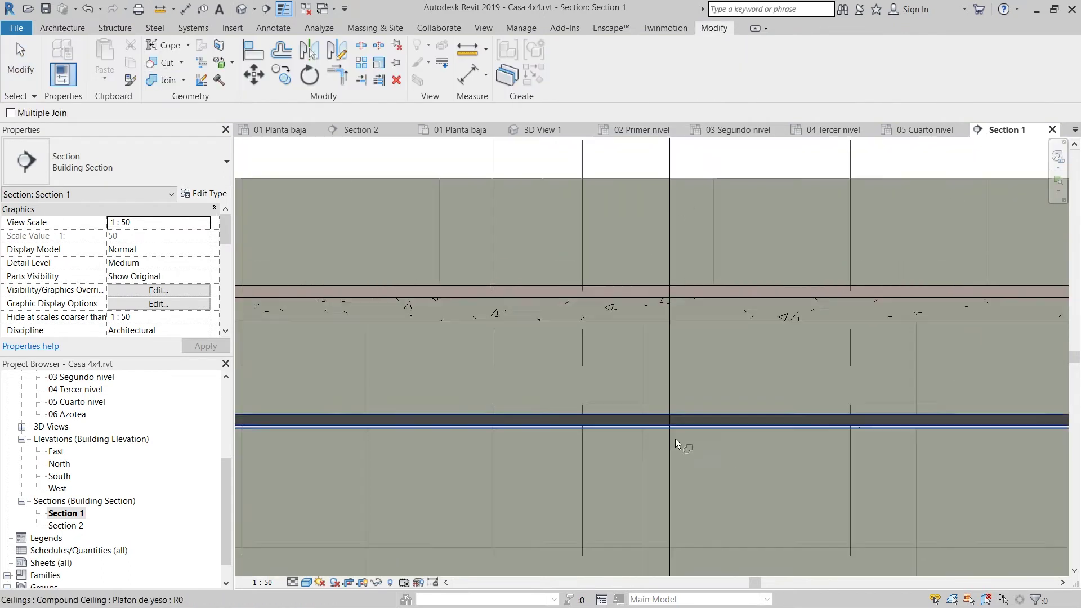
{"action": "scroll", "coordinate": [597, 388], "scroll_direction": "up", "scroll_amount": 5}
{"action": "left_click_drag", "start_coordinate": [603, 404], "coordinate": [598, 220]}
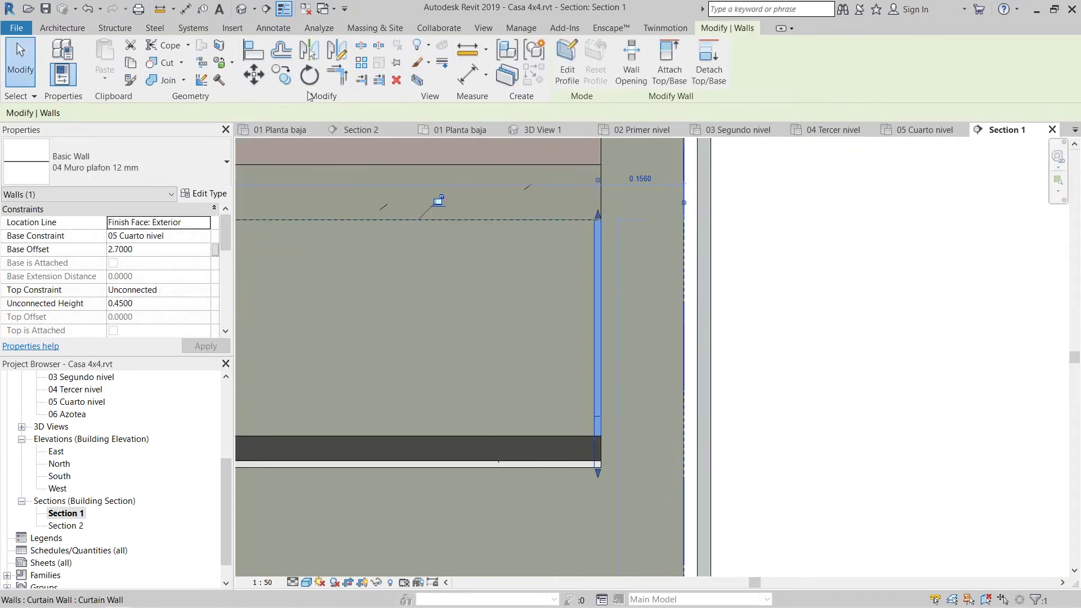
{"action": "key", "text": "t"}
{"action": "key", "text": "r"}
{"action": "scroll", "coordinate": [586, 441], "scroll_direction": "down", "scroll_amount": 3}
{"action": "key", "text": "Escape"}
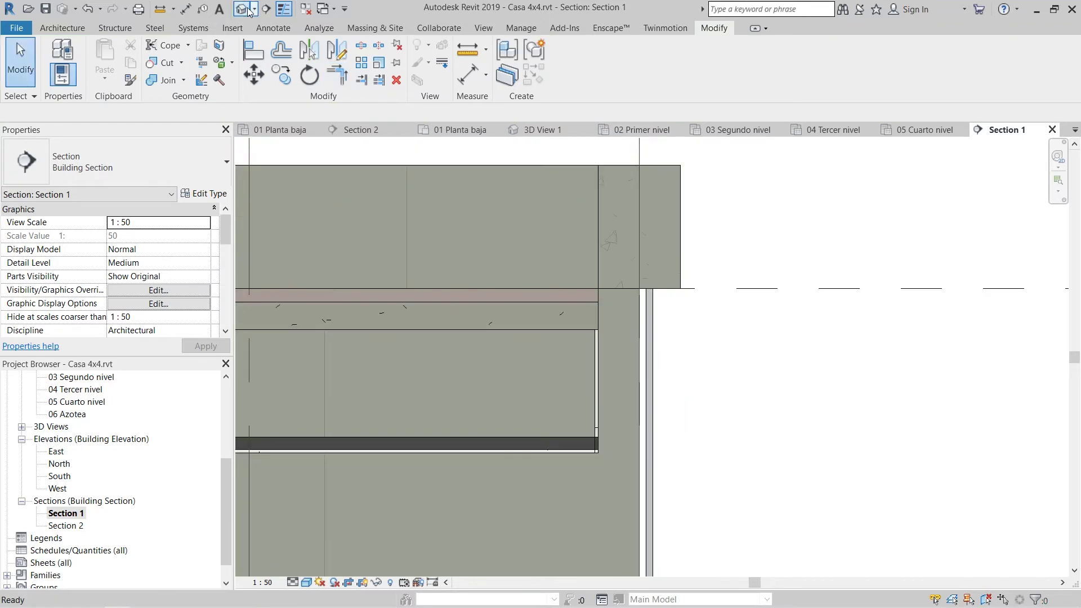
- Join the front plafon wall with the 05 Cuarto nivel ceiling in the 3D view
{"action": "left_click", "coordinate": [241, 9]}
{"action": "scroll", "coordinate": [542, 353], "scroll_direction": "down", "scroll_amount": 3}
{"action": "middle_click_drag", "start_coordinate": [540, 403], "coordinate": [941, 338], "text": "shift"}
{"action": "scroll", "coordinate": [765, 316], "scroll_direction": "up", "scroll_amount": 3}
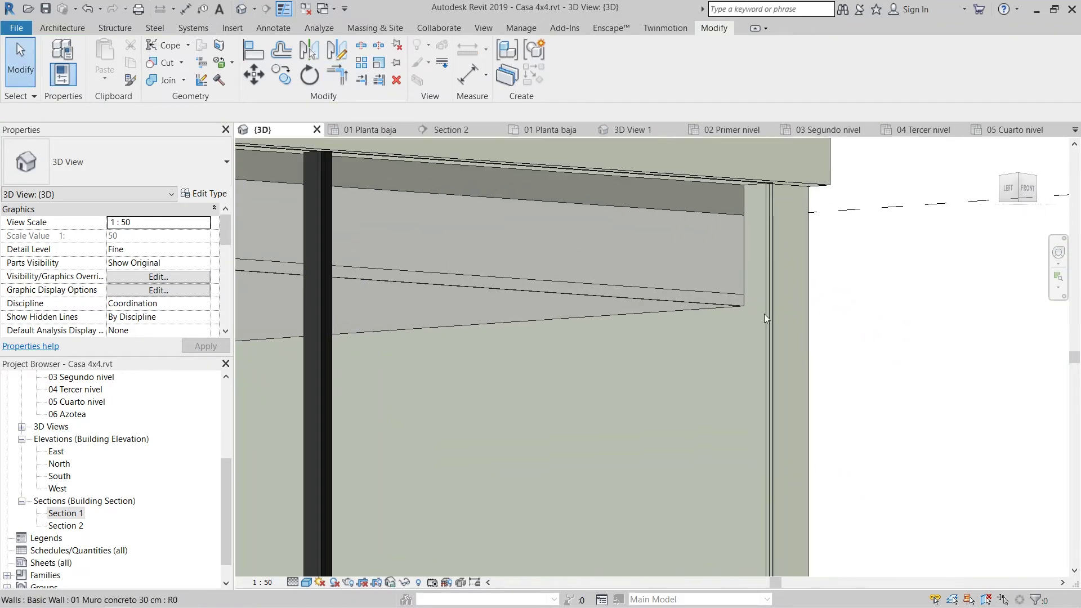
{"action": "left_click", "coordinate": [168, 81]}
{"action": "scroll", "coordinate": [881, 401], "scroll_direction": "down", "scroll_amount": 3}
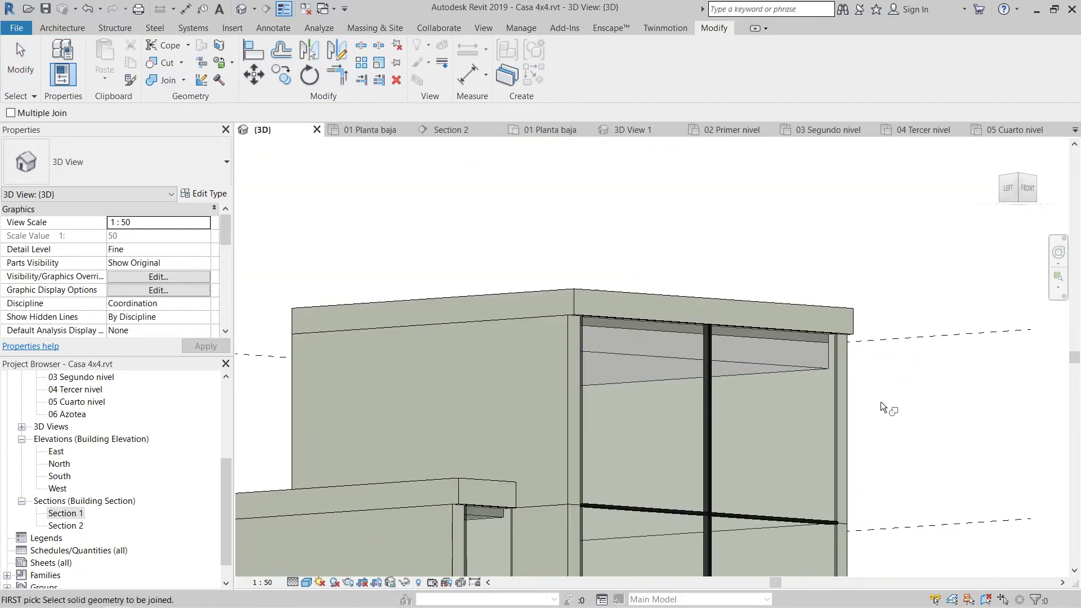
{"action": "middle_click_drag", "start_coordinate": [880, 401], "coordinate": [770, 367]}
{"action": "scroll", "coordinate": [575, 361], "scroll_direction": "down", "scroll_amount": 3}
{"action": "scroll", "coordinate": [659, 251], "scroll_direction": "up", "scroll_amount": 3}
{"action": "key", "text": "Escape"}
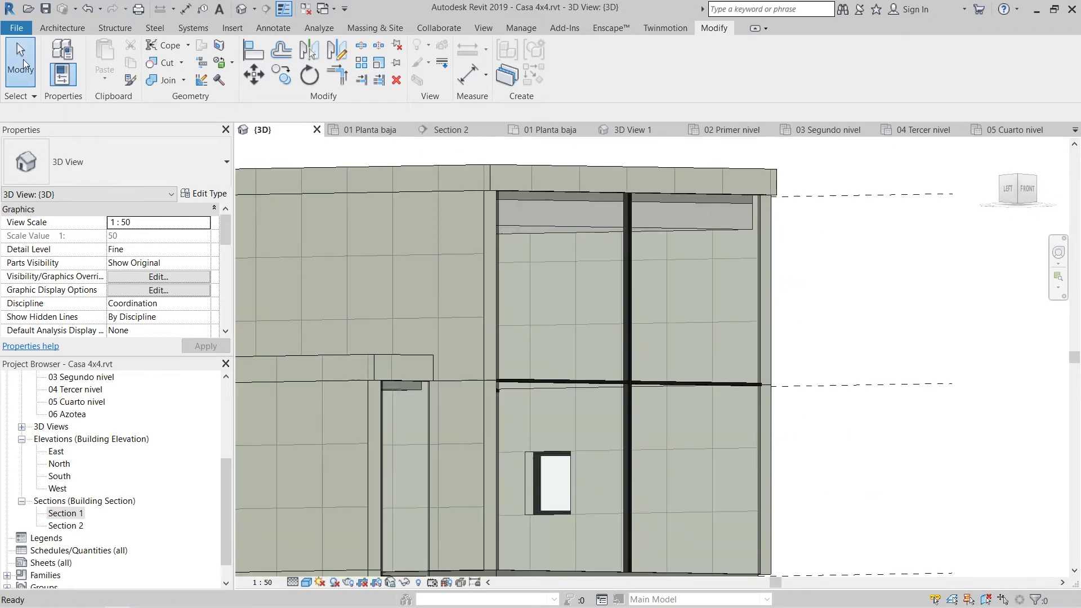
- Examine the lower ceilings in 3D and open the 03 Segundo nivel ceiling plan
{"action": "scroll", "coordinate": [636, 251], "scroll_direction": "down", "scroll_amount": 2}
{"action": "scroll", "coordinate": [539, 489], "scroll_direction": "up", "scroll_amount": 2}
{"action": "middle_click_drag", "start_coordinate": [538, 489], "coordinate": [569, 535], "text": "shift"}
{"action": "scroll", "coordinate": [74, 451], "scroll_direction": "up", "scroll_amount": 2}
{"action": "left_click", "coordinate": [74, 463]}
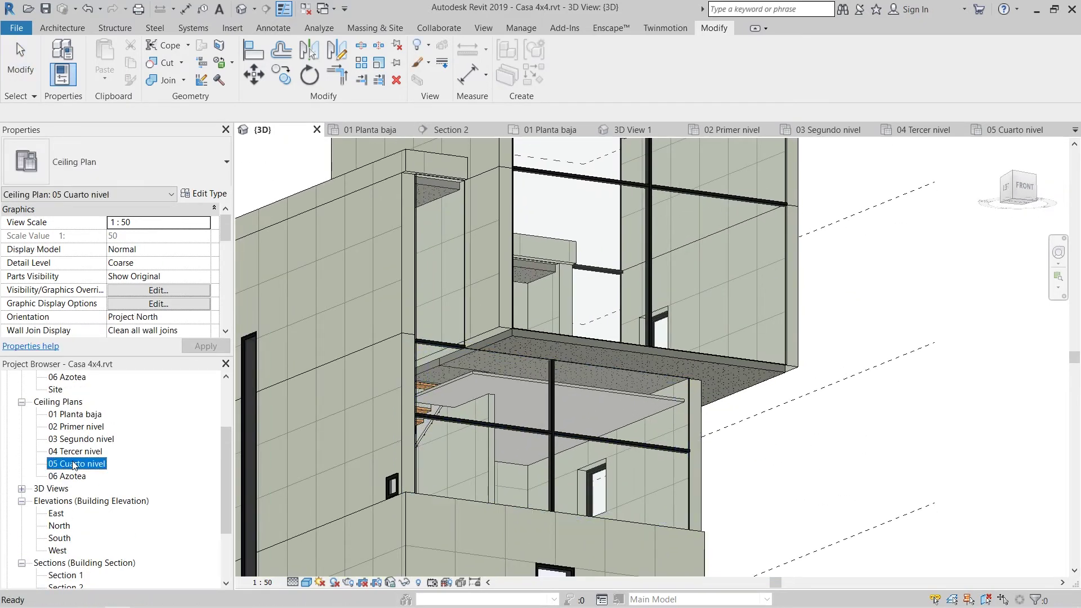
{"action": "double_click", "coordinate": [83, 454]}
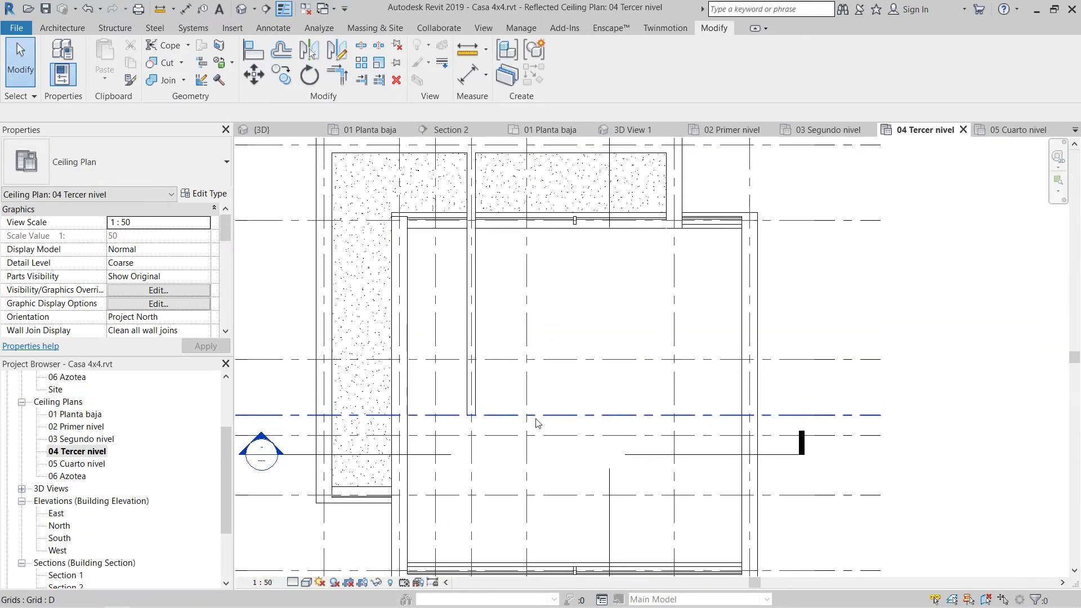
{"action": "double_click", "coordinate": [86, 441]}
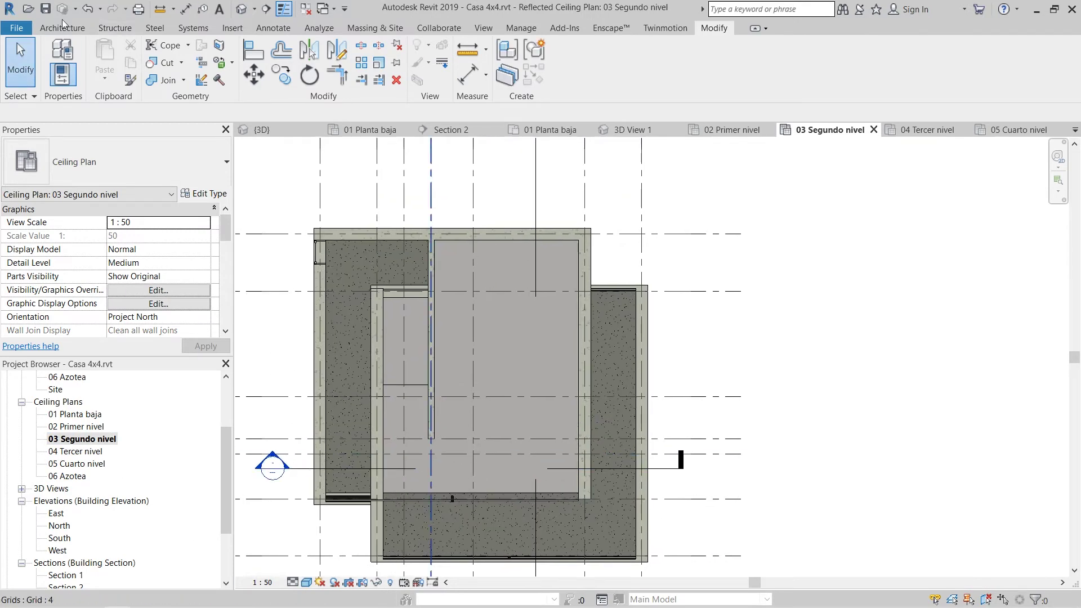
- Draw a 04 Muro plafon 12 mm wall along the lower edge of the 03 Segundo nivel ceiling with a base offset of 2.7000
{"action": "left_click", "coordinate": [63, 28]}
{"action": "left_click", "coordinate": [56, 50]}
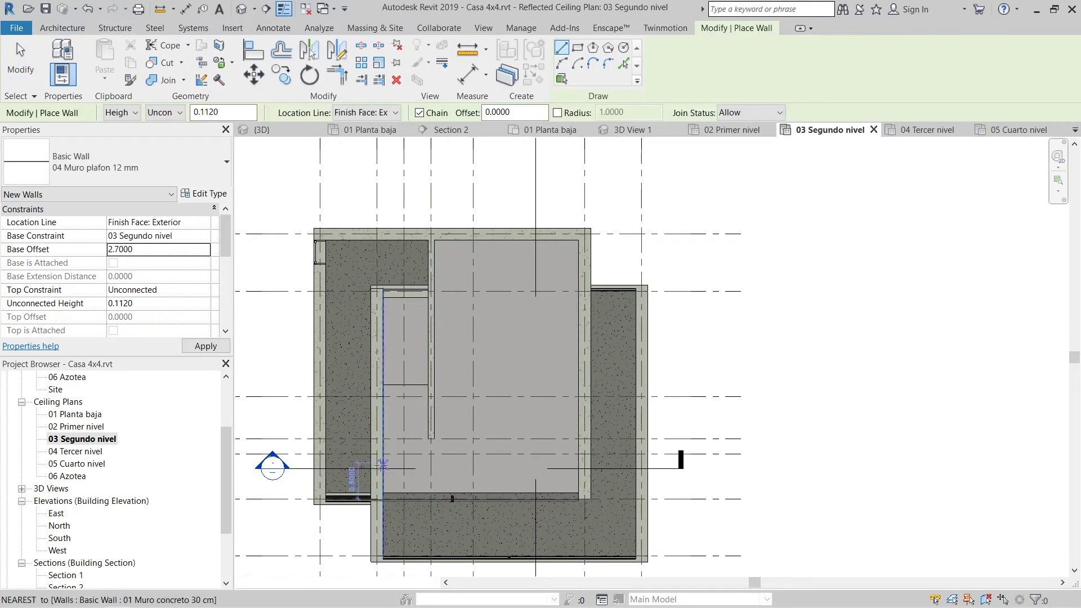
{"action": "scroll", "coordinate": [383, 465], "scroll_direction": "up", "scroll_amount": 5}
{"action": "scroll", "coordinate": [450, 504], "scroll_direction": "up", "scroll_amount": 5}
{"action": "scroll", "coordinate": [509, 492], "scroll_direction": "down", "scroll_amount": 5}
{"action": "middle_click_drag", "start_coordinate": [901, 484], "coordinate": [501, 445]}
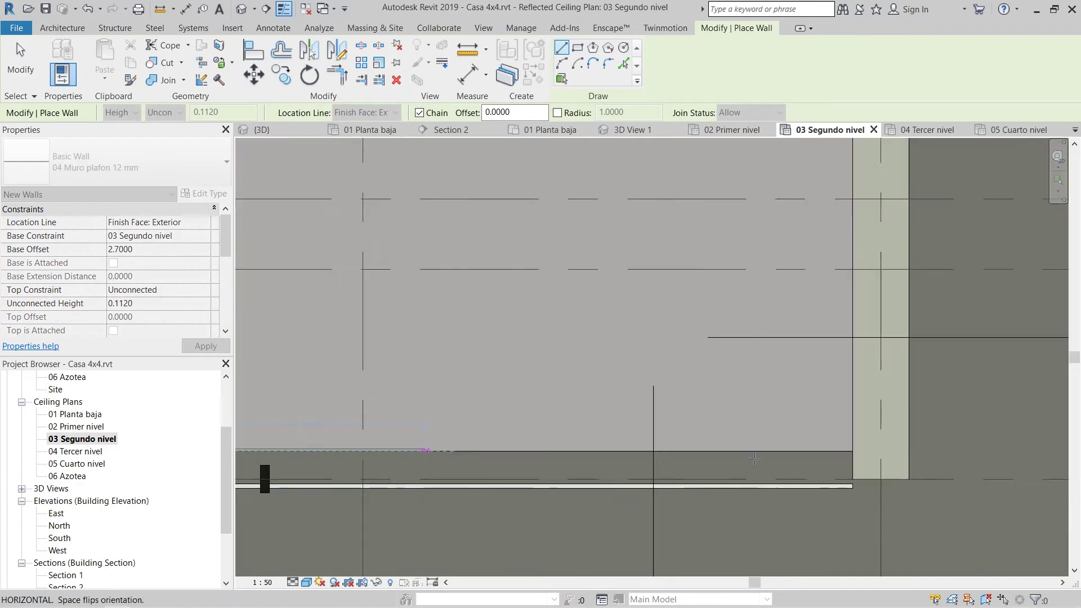
{"action": "middle_click_drag", "start_coordinate": [823, 448], "coordinate": [564, 479]}
{"action": "scroll", "coordinate": [563, 479], "scroll_direction": "up", "scroll_amount": 6}
{"action": "key", "text": "Escape"}
{"action": "key", "text": "Escape"}
{"action": "scroll", "coordinate": [640, 424], "scroll_direction": "down", "scroll_amount": 6}
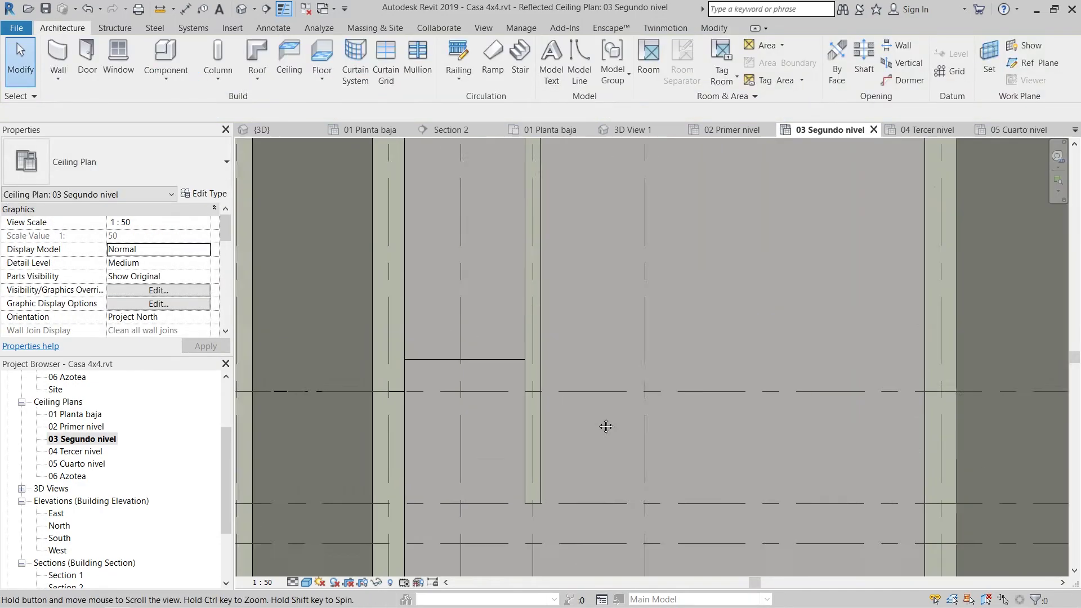
{"action": "left_click", "coordinate": [241, 8]}
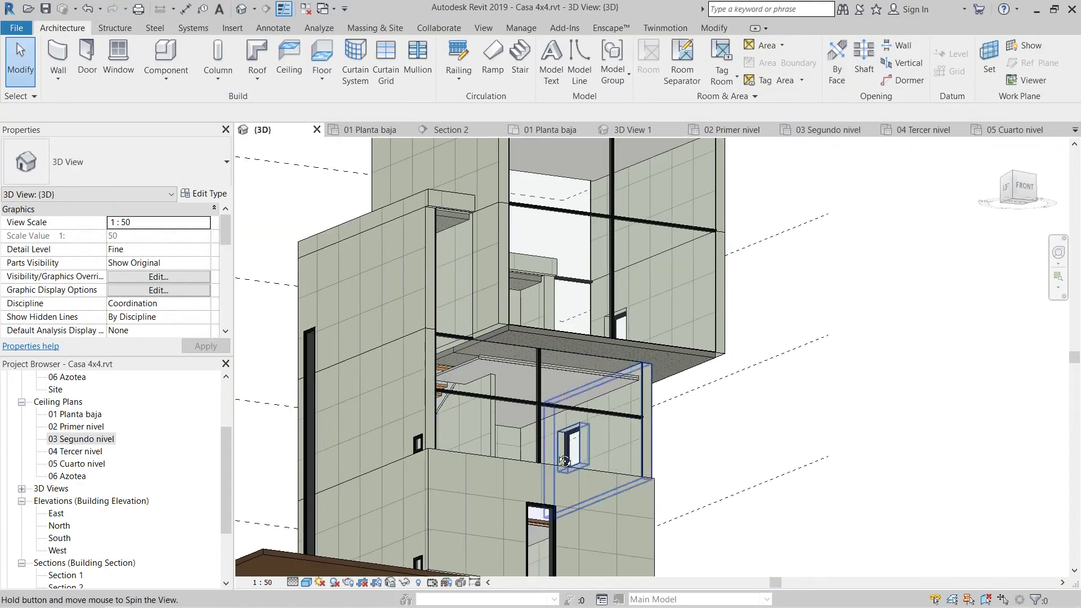
- Extend the left edge of the 03 Segundo nivel ceiling boundary to the outer face of the 30 cm concrete wall
{"action": "scroll", "coordinate": [676, 451], "scroll_direction": "up", "scroll_amount": 4}
{"action": "middle_click_drag", "start_coordinate": [675, 451], "coordinate": [490, 367], "text": "shift"}
{"action": "double_click", "coordinate": [84, 439]}
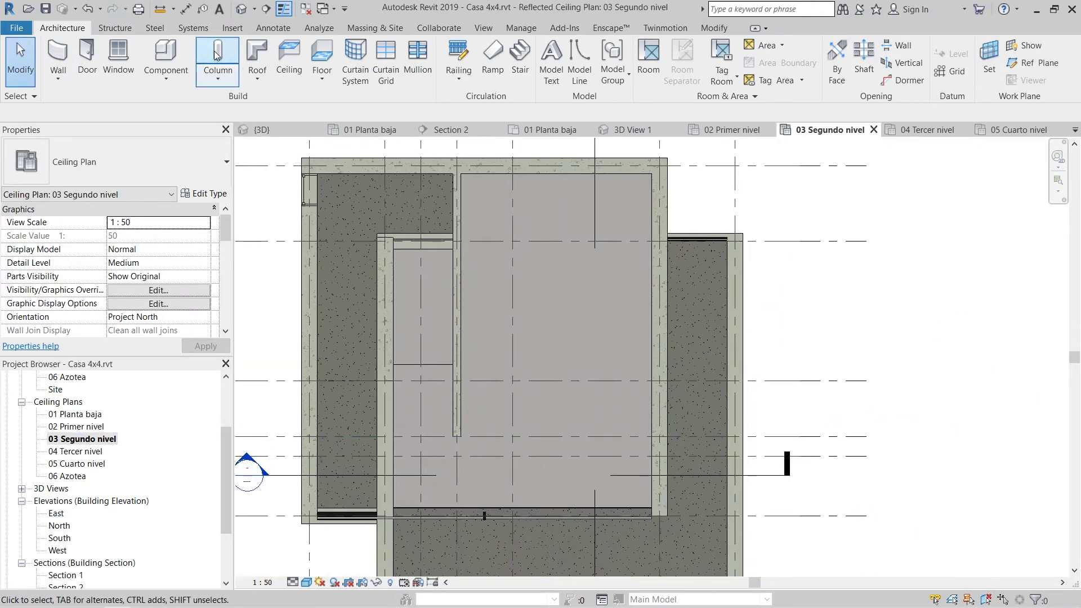
{"action": "double_click", "coordinate": [413, 357]}
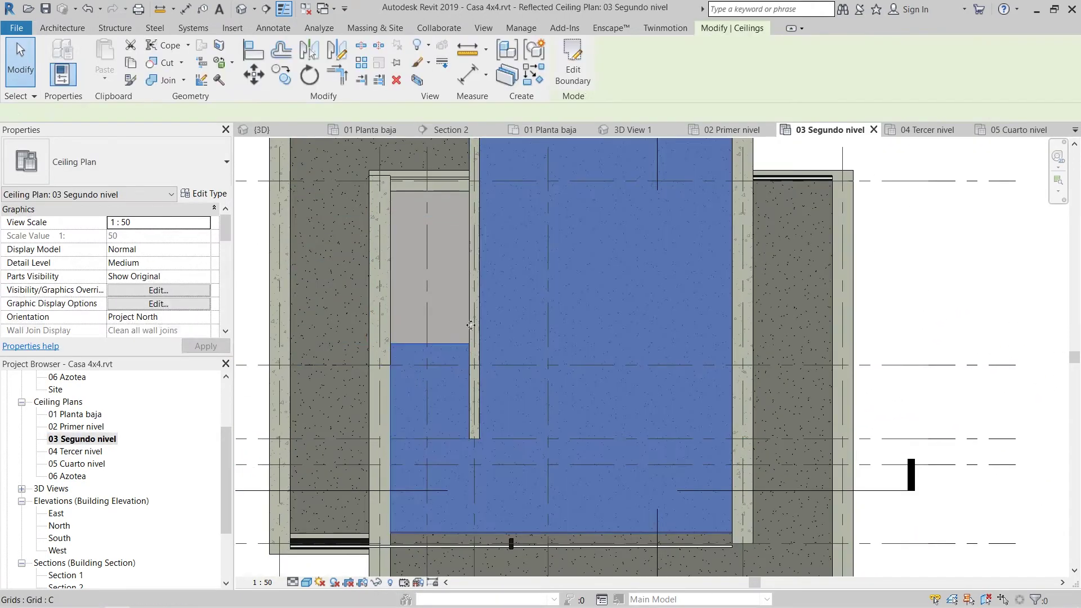
{"action": "scroll", "coordinate": [408, 410], "scroll_direction": "up", "scroll_amount": 3}
{"action": "left_click", "coordinate": [379, 360]}
{"action": "left_click_drag", "start_coordinate": [379, 361], "coordinate": [371, 358]}
{"action": "left_click", "coordinate": [457, 338]}
{"action": "middle_click_drag", "start_coordinate": [458, 242], "coordinate": [441, 307]}
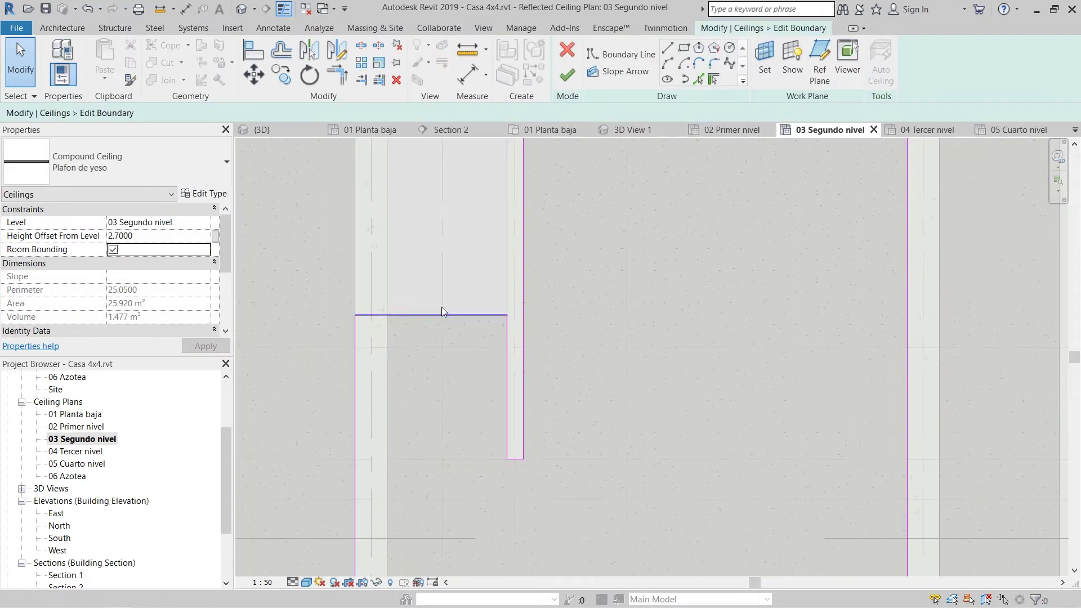
{"action": "left_click", "coordinate": [567, 75]}
- Draw a 04 Muro plafon 12 mm wall along the ceiling's left edge up to the concrete wall's end, with base offset 2.7000 and height 0.1120
{"action": "scroll", "coordinate": [507, 220], "scroll_direction": "down", "scroll_amount": 2}
{"action": "left_click", "coordinate": [62, 28]}
{"action": "left_click", "coordinate": [61, 57]}
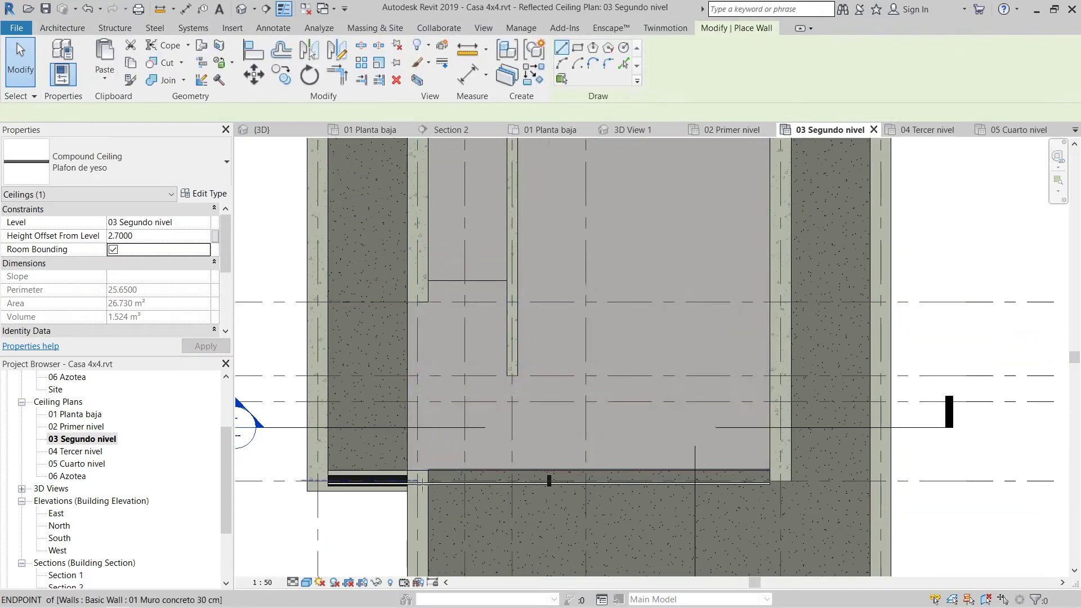
{"action": "scroll", "coordinate": [365, 423], "scroll_direction": "up", "scroll_amount": 3}
{"action": "scroll", "coordinate": [370, 426], "scroll_direction": "down", "scroll_amount": 1}
{"action": "middle_click_drag", "start_coordinate": [366, 155], "coordinate": [401, 289]}
{"action": "scroll", "coordinate": [400, 288], "scroll_direction": "up", "scroll_amount": 5}
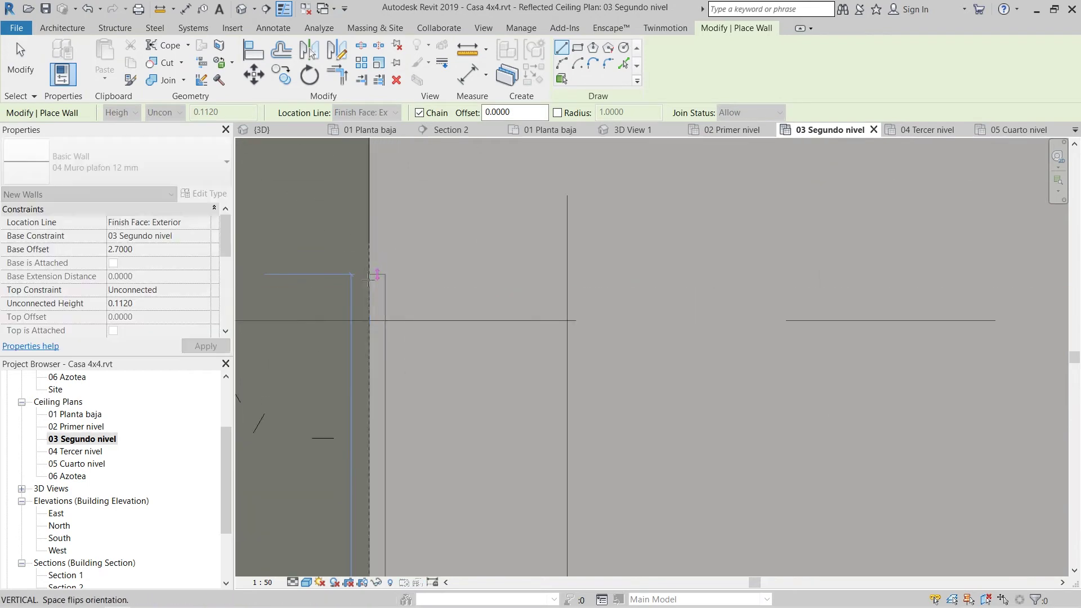
{"action": "scroll", "coordinate": [379, 277], "scroll_direction": "down", "scroll_amount": 5}
{"action": "middle_click_drag", "start_coordinate": [394, 169], "coordinate": [388, 450]}
{"action": "scroll", "coordinate": [387, 337], "scroll_direction": "up", "scroll_amount": 3}
{"action": "left_click", "coordinate": [343, 206]}
{"action": "scroll", "coordinate": [379, 283], "scroll_direction": "down", "scroll_amount": 3}
{"action": "middle_click_drag", "start_coordinate": [757, 259], "coordinate": [571, 344]}
{"action": "scroll", "coordinate": [575, 332], "scroll_direction": "up", "scroll_amount": 2}
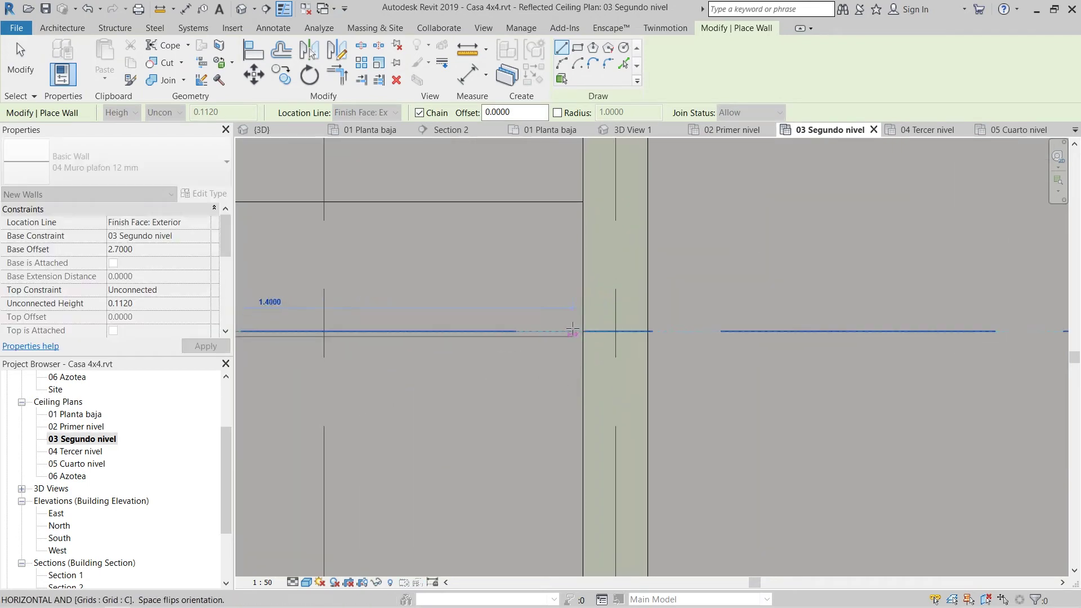
{"action": "scroll", "coordinate": [639, 380], "scroll_direction": "down", "scroll_amount": 6}
{"action": "scroll", "coordinate": [478, 348], "scroll_direction": "up", "scroll_amount": 2}
{"action": "scroll", "coordinate": [475, 450], "scroll_direction": "up", "scroll_amount": 3}
{"action": "key", "text": "Escape"}
{"action": "key", "text": "Escape"}
- Notch the 03 Segundo nivel ceiling boundary around the end of the left concrete wall, following its end and inner faces
{"action": "scroll", "coordinate": [459, 349], "scroll_direction": "down", "scroll_amount": 3}
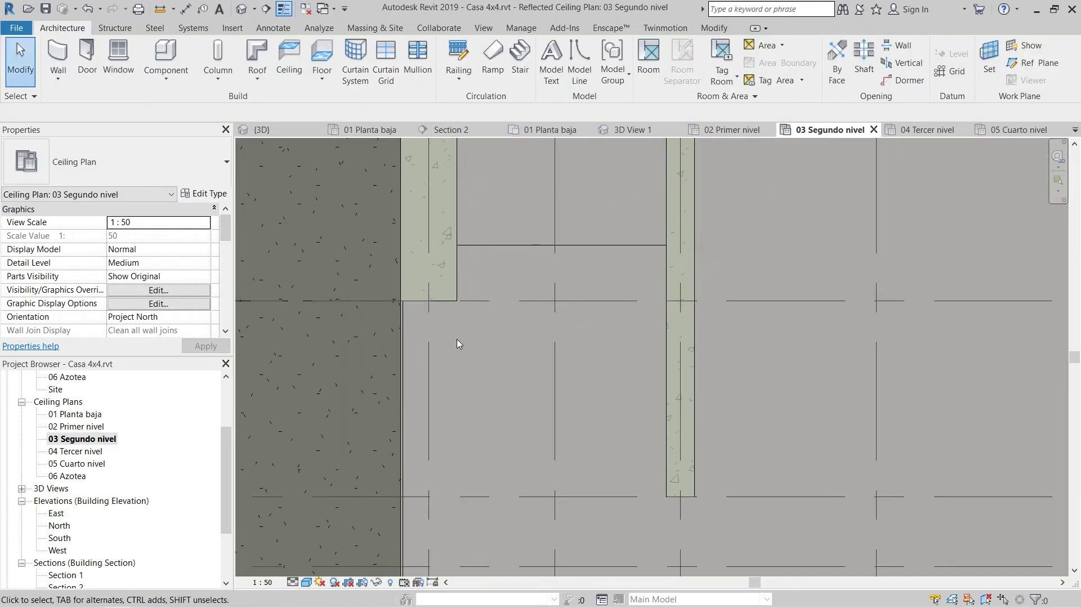
{"action": "scroll", "coordinate": [450, 326], "scroll_direction": "down", "scroll_amount": 2}
{"action": "middle_click_drag", "start_coordinate": [493, 342], "coordinate": [423, 371]}
{"action": "middle_click_drag", "start_coordinate": [583, 399], "coordinate": [419, 316], "text": "shift"}
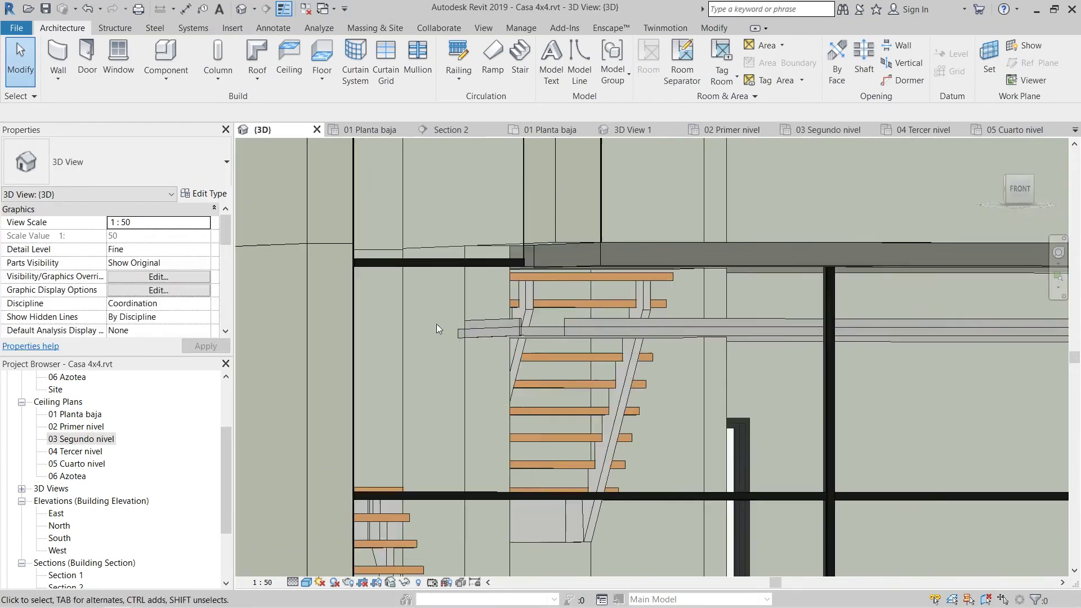
{"action": "double_click", "coordinate": [73, 440]}
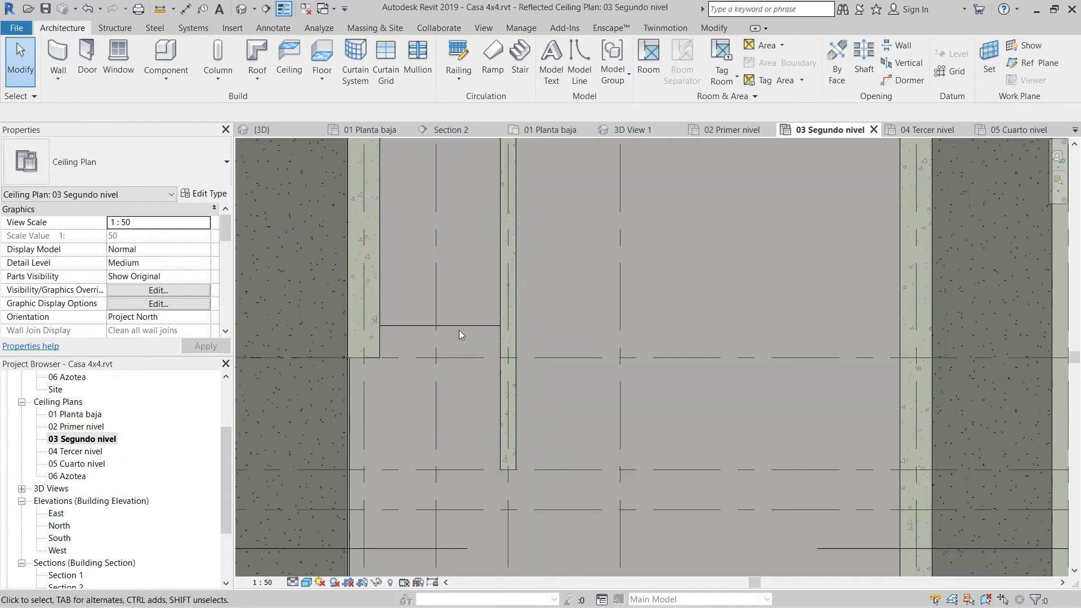
{"action": "double_click", "coordinate": [439, 305]}
{"action": "scroll", "coordinate": [437, 312], "scroll_direction": "up", "scroll_amount": 2}
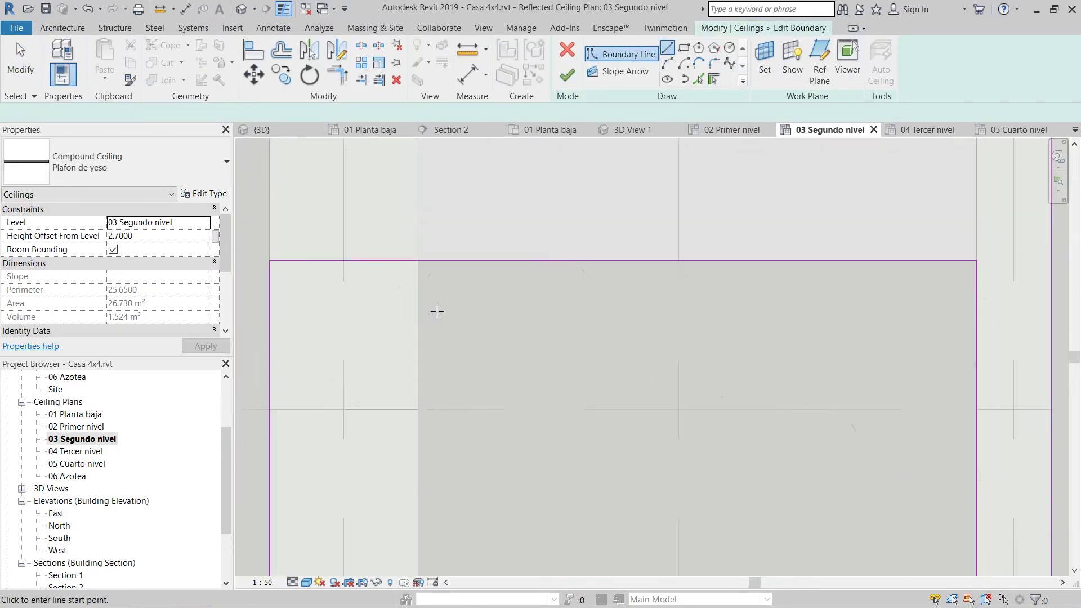
{"action": "left_click", "coordinate": [411, 410]}
{"action": "key", "text": "Escape"}
{"action": "key", "text": "Escape"}
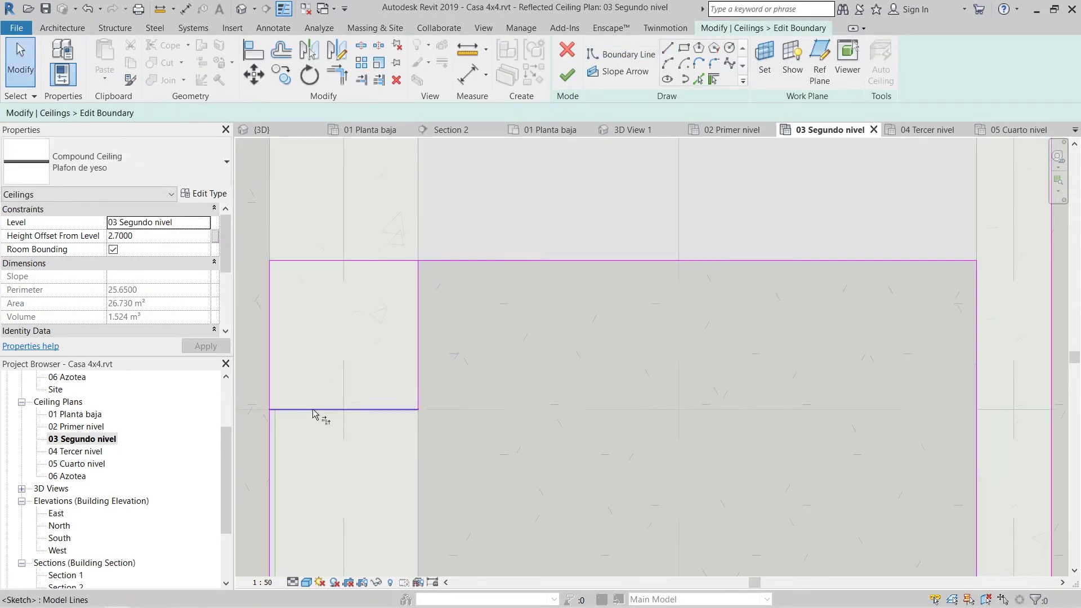
{"action": "scroll", "coordinate": [625, 277], "scroll_direction": "down", "scroll_amount": 1}
{"action": "left_click", "coordinate": [567, 75]}
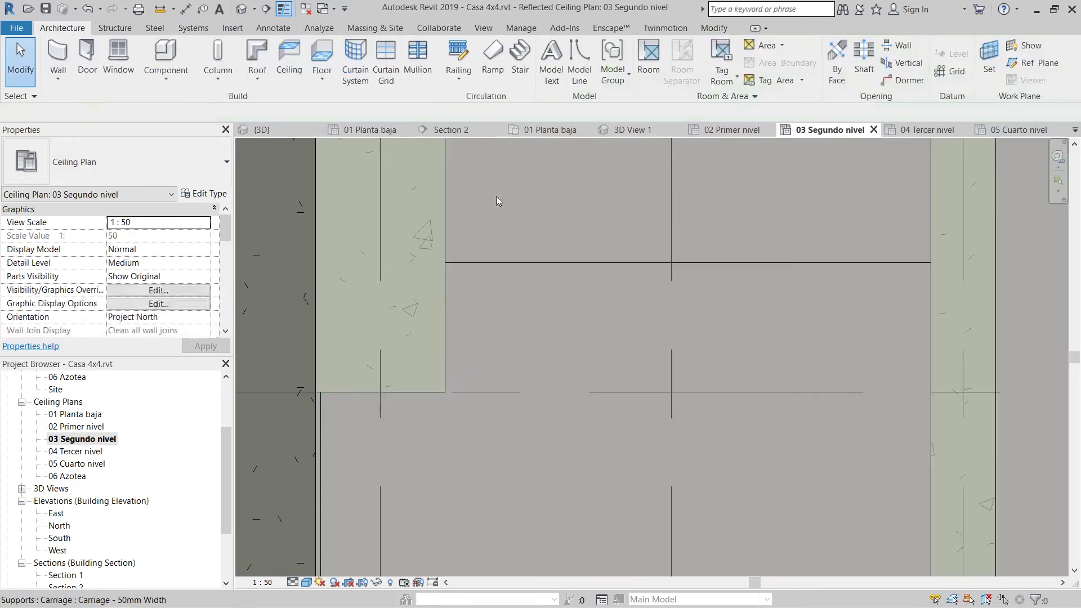
- Try to draw a plafon wall along the end face of the left concrete wall, starting from the side plafon wall
{"action": "left_click", "coordinate": [64, 58]}
{"action": "left_click", "coordinate": [483, 275]}
{"action": "scroll", "coordinate": [318, 395], "scroll_direction": "up", "scroll_amount": 5}
{"action": "left_click", "coordinate": [311, 384]}
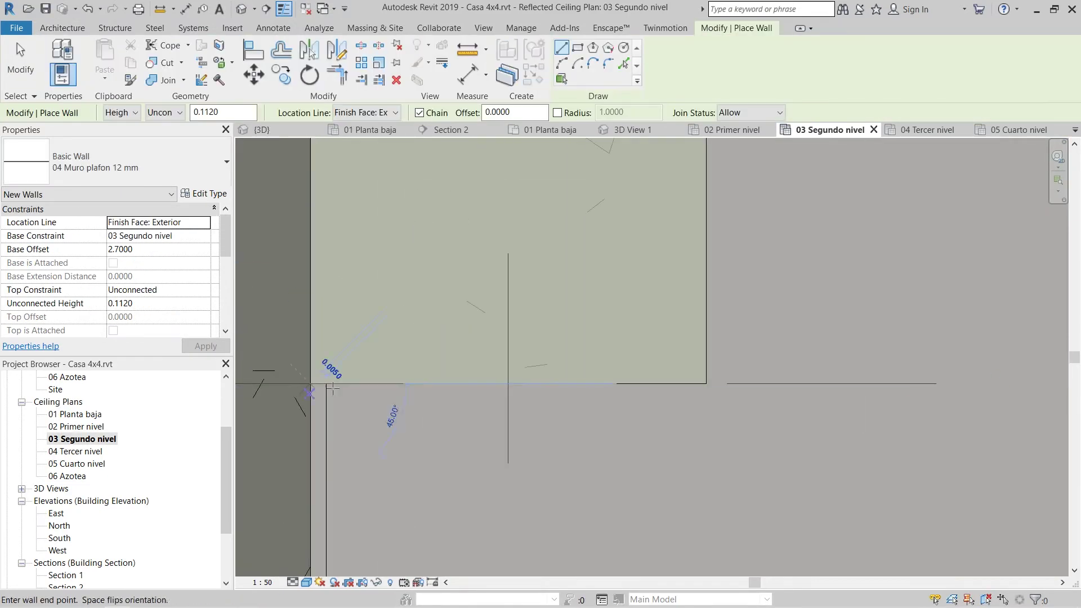
{"action": "left_click", "coordinate": [1037, 592]}
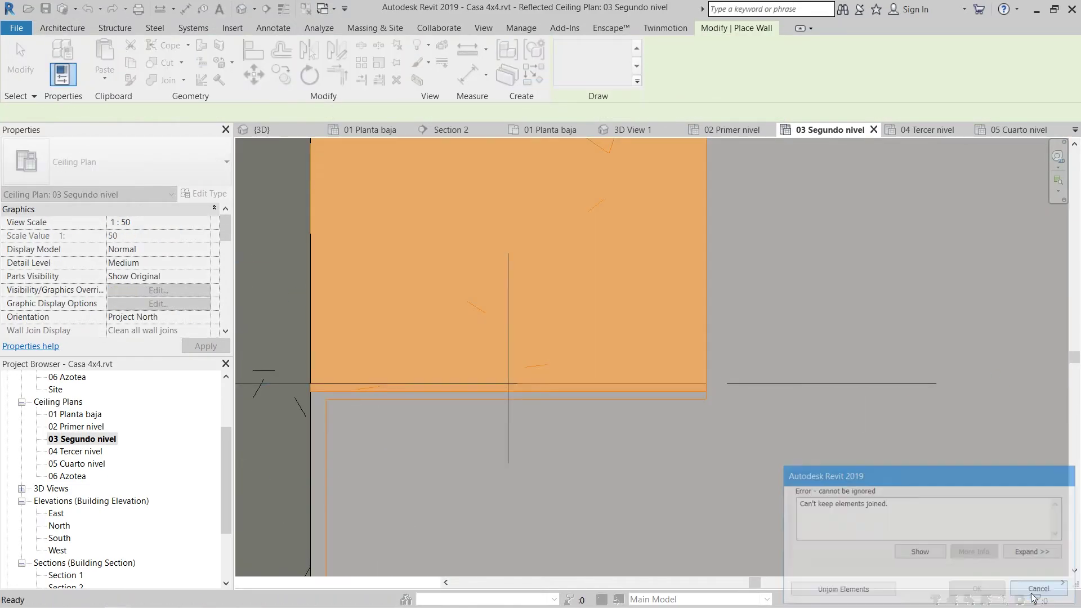
- Draw a 04 Muro plafon 12 mm wall along the ceiling's stair edge, between the left concrete wall and the 15 cm wall
{"action": "scroll", "coordinate": [802, 482], "scroll_direction": "down", "scroll_amount": 2}
{"action": "middle_click_drag", "start_coordinate": [802, 483], "coordinate": [593, 508]}
{"action": "left_click", "coordinate": [59, 58]}
{"action": "scroll", "coordinate": [646, 354], "scroll_direction": "down", "scroll_amount": 5}
{"action": "middle_click_drag", "start_coordinate": [646, 355], "coordinate": [316, 442]}
{"action": "scroll", "coordinate": [298, 400], "scroll_direction": "up", "scroll_amount": 2}
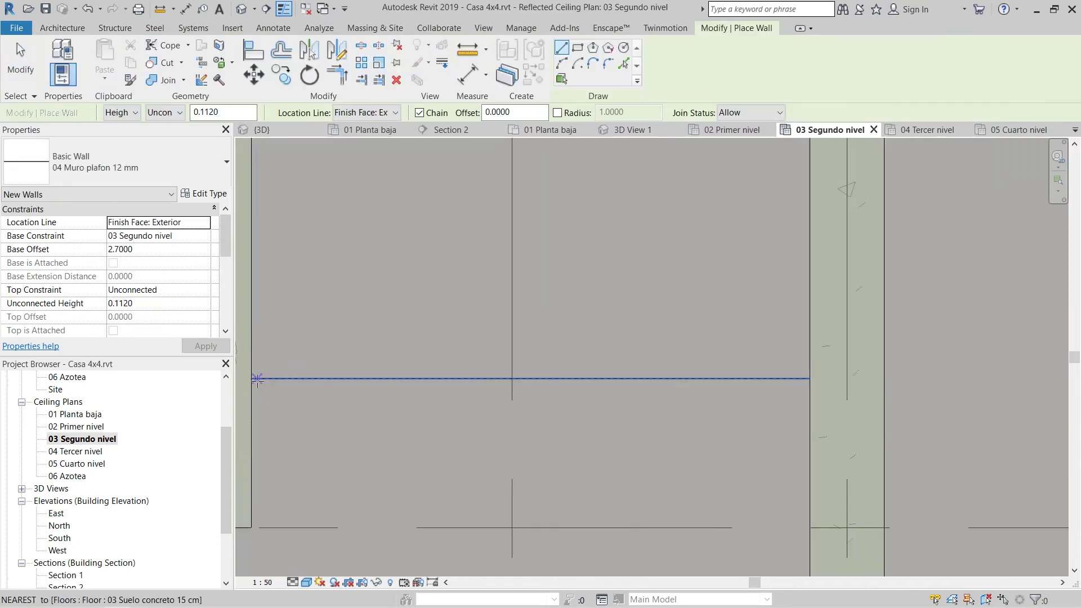
{"action": "left_click", "coordinate": [253, 379]}
{"action": "left_click", "coordinate": [810, 379]}
{"action": "key", "text": "Escape"}
{"action": "key", "text": "Escape"}
{"action": "scroll", "coordinate": [567, 447], "scroll_direction": "down", "scroll_amount": 4}
{"action": "middle_click_drag", "start_coordinate": [567, 448], "coordinate": [566, 358]}
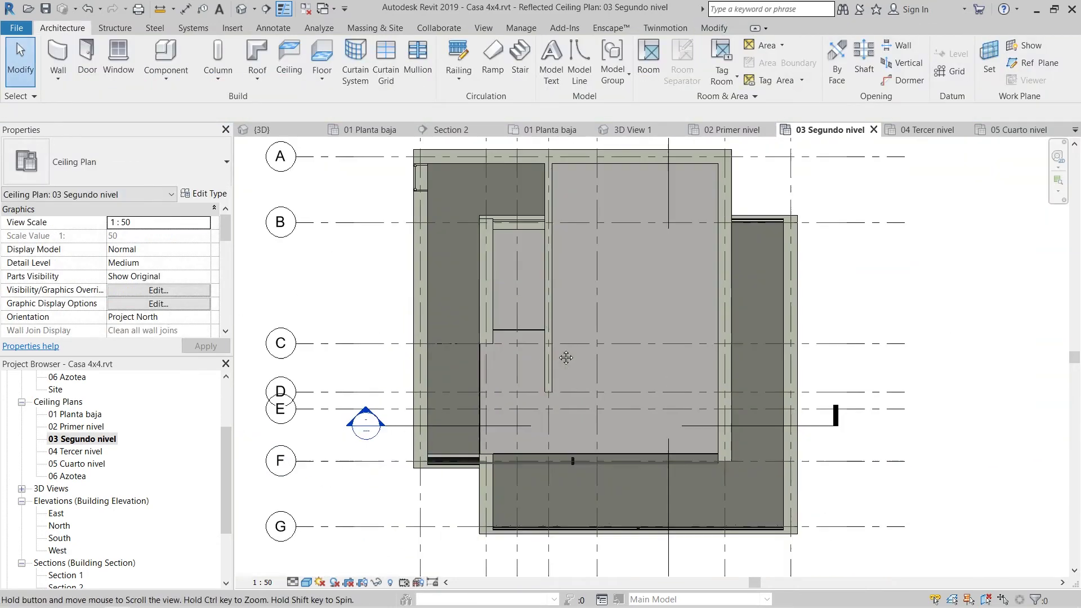
- Extend the top of the side plafon wall to the underside of the slab in the Section 2 view
{"action": "double_click", "coordinate": [367, 426]}
{"action": "scroll", "coordinate": [444, 333], "scroll_direction": "up", "scroll_amount": 6}
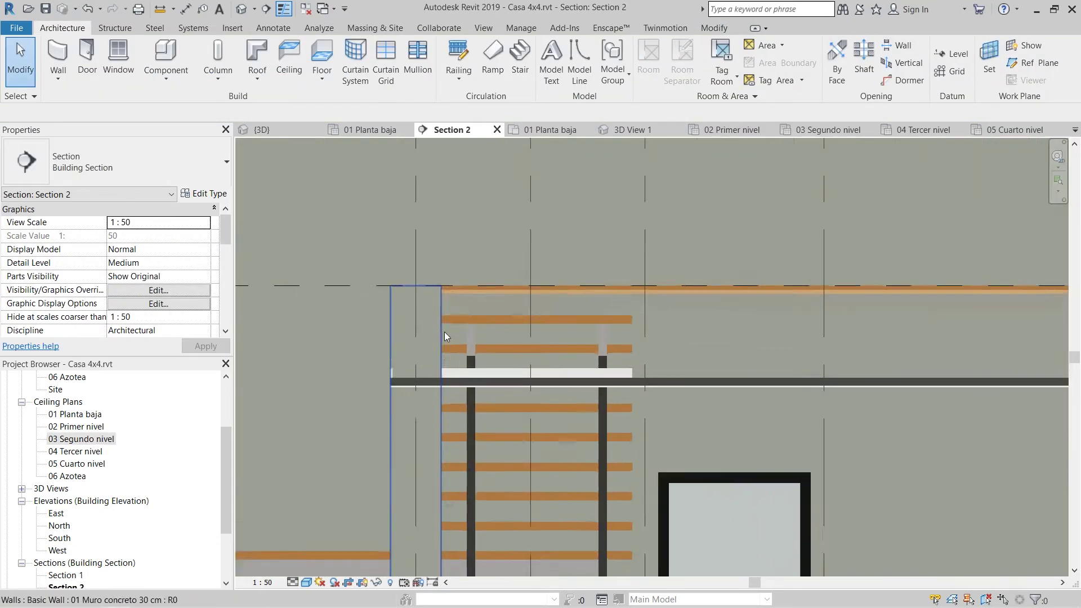
{"action": "left_click", "coordinate": [383, 491]}
{"action": "left_click_drag", "start_coordinate": [367, 466], "coordinate": [372, 299]}
{"action": "key", "text": "Escape"}
{"action": "scroll", "coordinate": [397, 497], "scroll_direction": "up", "scroll_amount": 3}
{"action": "left_click", "coordinate": [714, 29]}
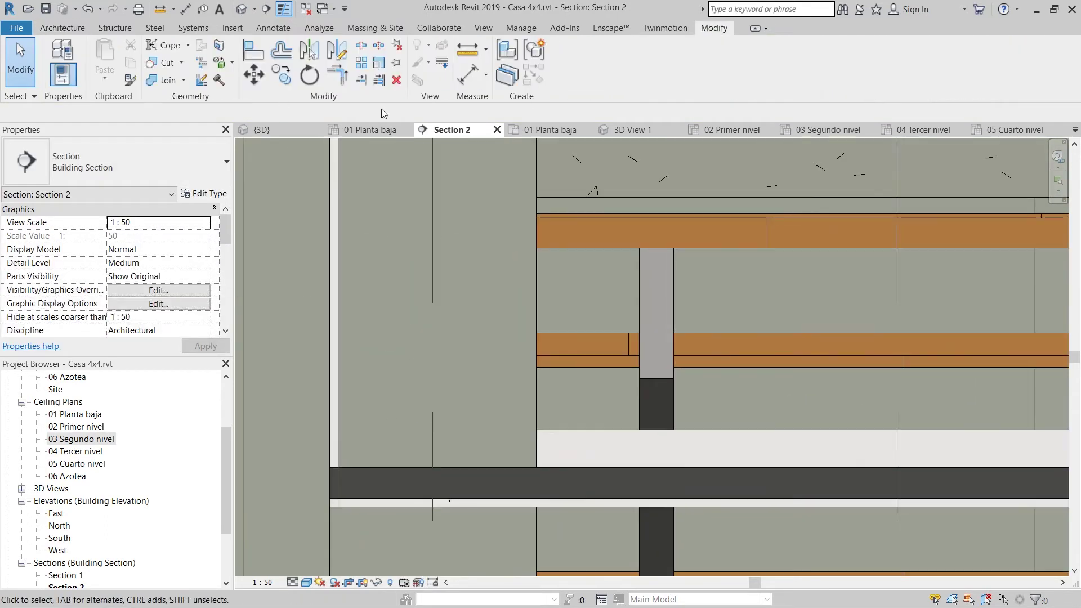
{"action": "key", "text": "Escape"}
{"action": "scroll", "coordinate": [406, 445], "scroll_direction": "down", "scroll_amount": 6}
{"action": "middle_click_drag", "start_coordinate": [555, 477], "coordinate": [678, 458]}
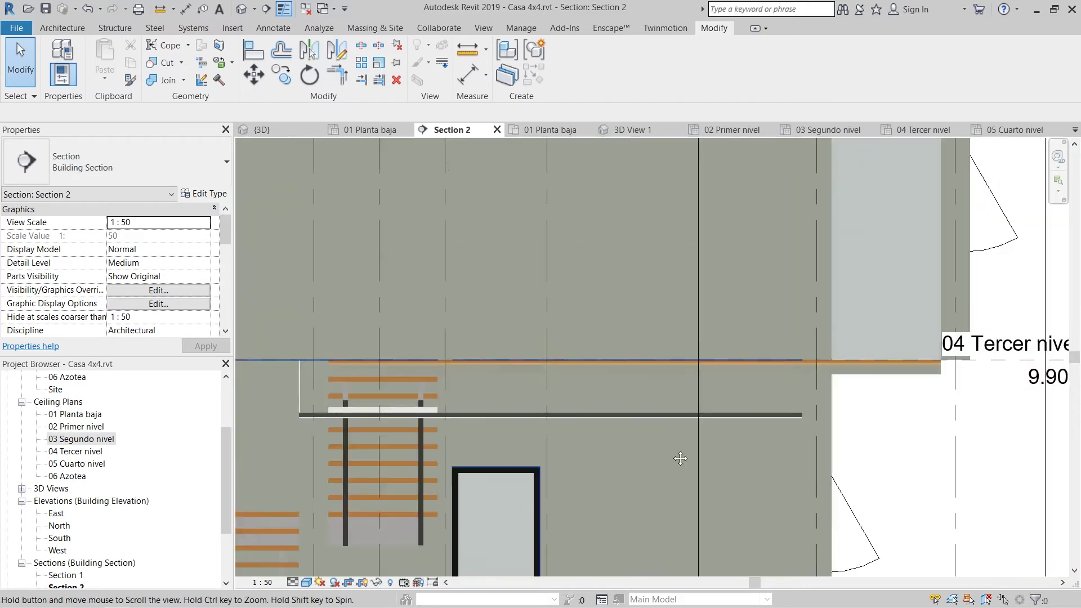
- Move the Section 1 line in the 03 Segundo nivel ceiling plan so it cuts through the stair, and open its section view
{"action": "double_click", "coordinate": [72, 442]}
{"action": "scroll", "coordinate": [445, 452], "scroll_direction": "down", "scroll_amount": 2}
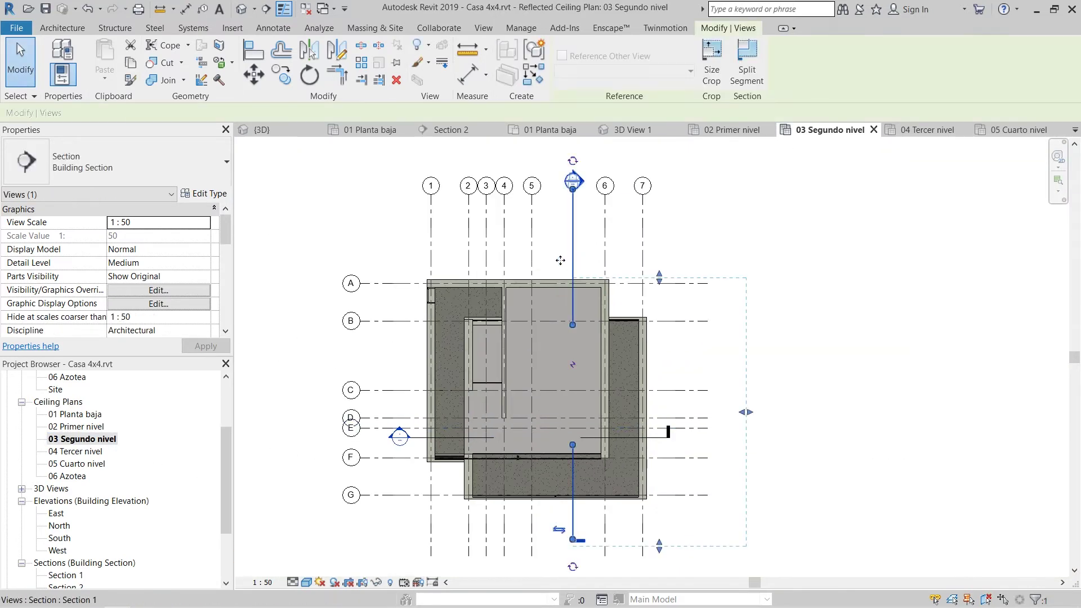
{"action": "left_click_drag", "start_coordinate": [560, 260], "coordinate": [483, 266]}
{"action": "double_click", "coordinate": [483, 183]}
{"action": "scroll", "coordinate": [613, 447], "scroll_direction": "down", "scroll_amount": 6}
{"action": "middle_click_drag", "start_coordinate": [524, 563], "coordinate": [613, 427]}
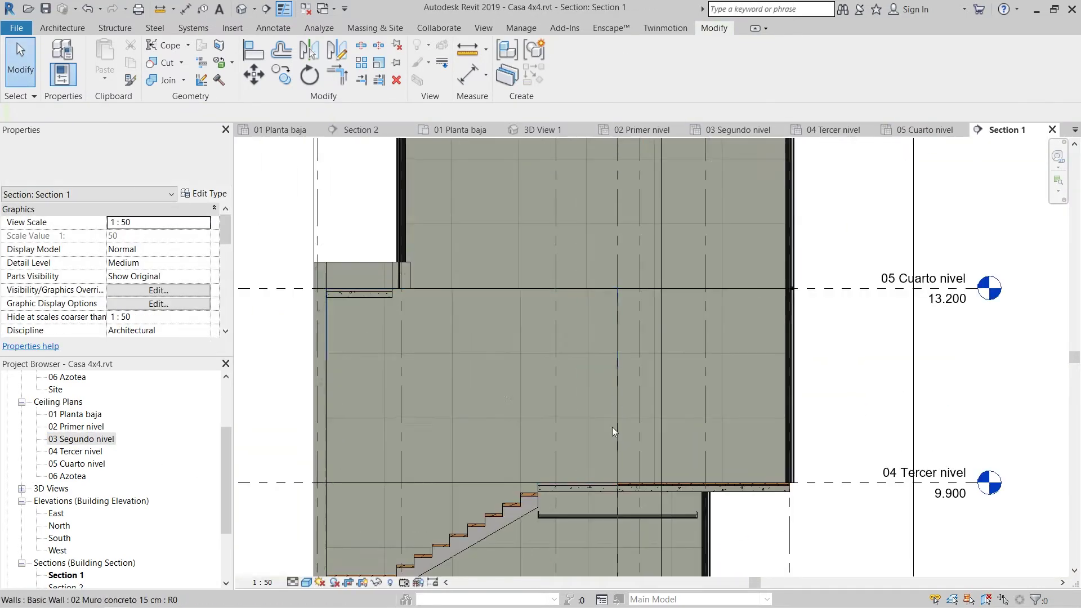
- Extend the top of the stair-edge plafon wall to the slab's underside, for a height of 0.4500
{"action": "scroll", "coordinate": [494, 378], "scroll_direction": "up", "scroll_amount": 5}
{"action": "scroll", "coordinate": [437, 464], "scroll_direction": "up", "scroll_amount": 5}
{"action": "left_click", "coordinate": [524, 336]}
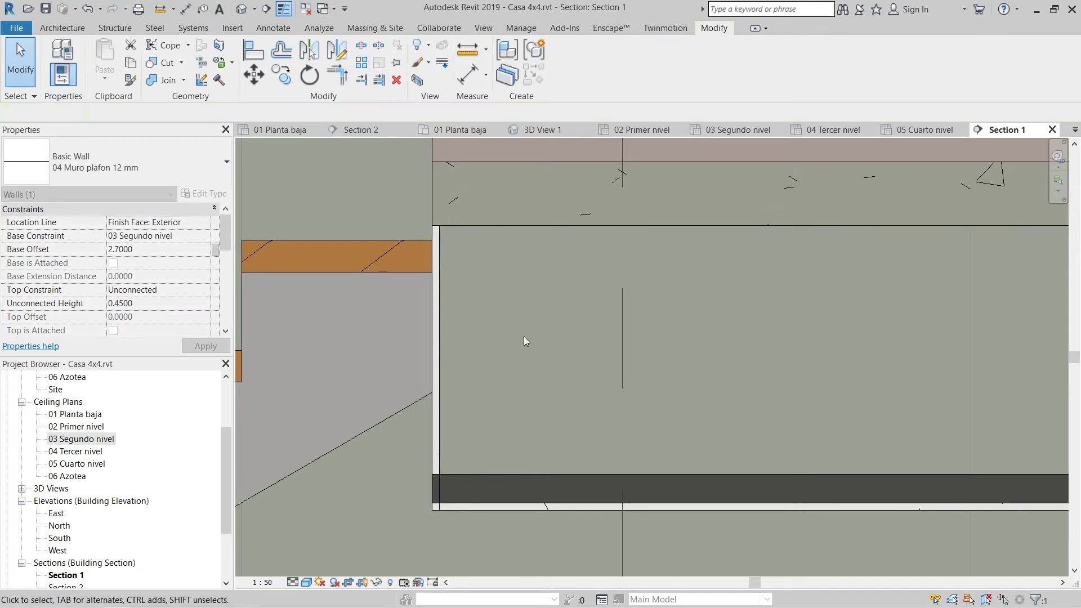
- Extend the top of the front plafon wall, at the ceiling's window end, to the slab's underside
{"action": "scroll", "coordinate": [523, 336], "scroll_direction": "down", "scroll_amount": 3}
{"action": "scroll", "coordinate": [555, 397], "scroll_direction": "down", "scroll_amount": 3}
{"action": "scroll", "coordinate": [662, 387], "scroll_direction": "up", "scroll_amount": 3}
{"action": "middle_click_drag", "start_coordinate": [1048, 394], "coordinate": [627, 423]}
{"action": "key", "text": "Escape"}
{"action": "left_click", "coordinate": [595, 433]}
{"action": "left_click_drag", "start_coordinate": [594, 418], "coordinate": [592, 301]}
- Join the front plafon wall with the 03 Segundo nivel ceiling in the section
{"action": "scroll", "coordinate": [614, 517], "scroll_direction": "up", "scroll_amount": 3}
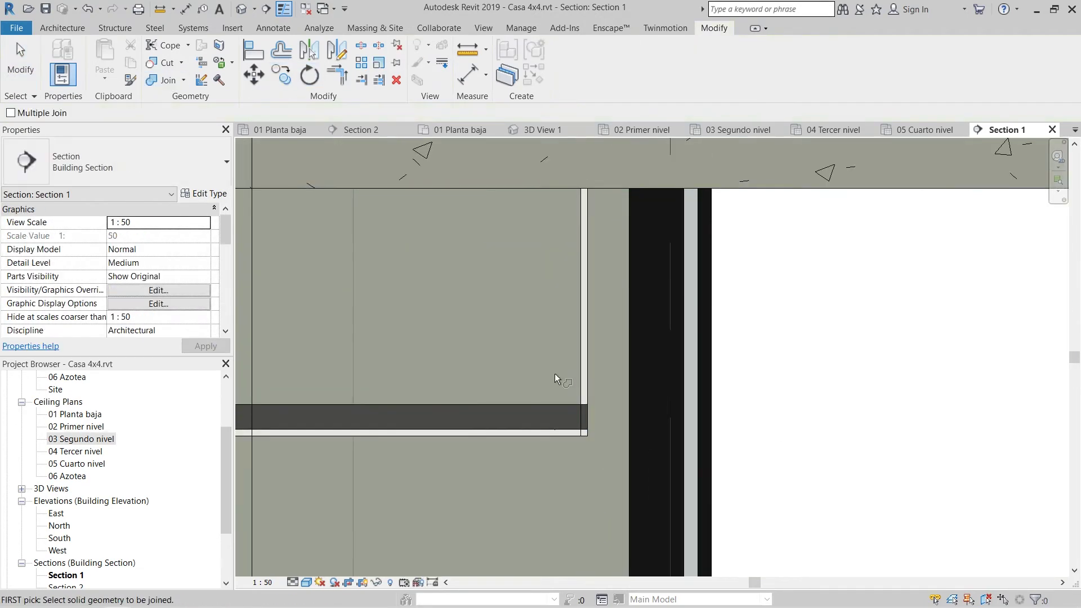
{"action": "left_click", "coordinate": [557, 404]}
{"action": "left_click", "coordinate": [556, 404]}
{"action": "key", "text": "Escape"}
{"action": "scroll", "coordinate": [535, 419], "scroll_direction": "down", "scroll_amount": 3}
- Extend the front plafon wall's left end to the ceiling's corner in the 03 Segundo nivel ceiling plan
{"action": "left_click", "coordinate": [241, 9]}
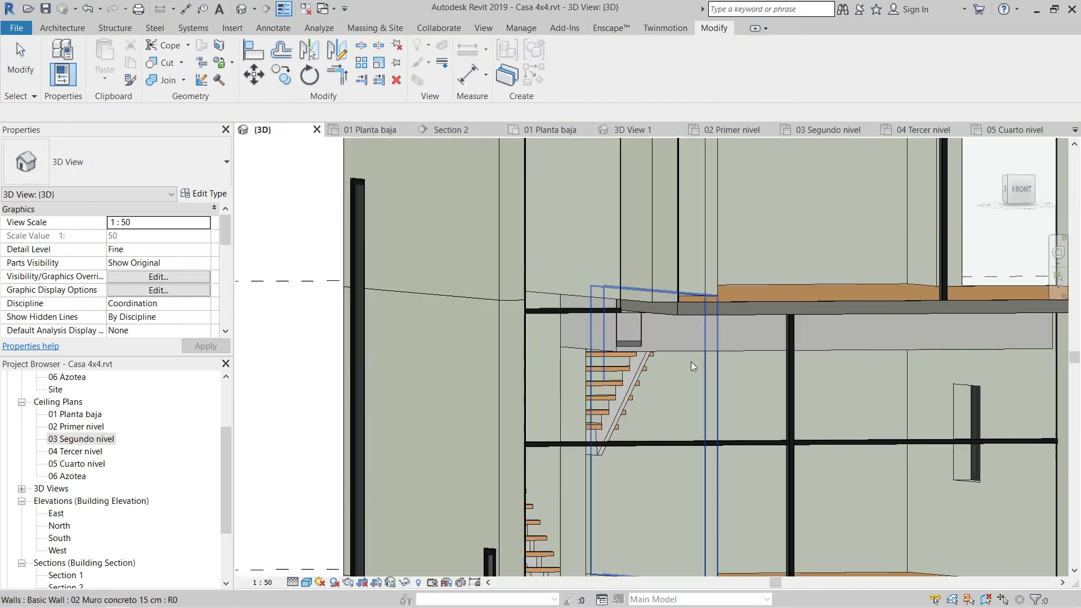
{"action": "scroll", "coordinate": [673, 369], "scroll_direction": "up", "scroll_amount": 3}
{"action": "scroll", "coordinate": [671, 379], "scroll_direction": "up", "scroll_amount": 2}
{"action": "middle_click_drag", "start_coordinate": [670, 380], "coordinate": [579, 302], "text": "shift"}
{"action": "middle_click_drag", "start_coordinate": [588, 360], "coordinate": [724, 383], "text": "shift"}
{"action": "double_click", "coordinate": [97, 440]}
{"action": "scroll", "coordinate": [470, 435], "scroll_direction": "up", "scroll_amount": 5}
{"action": "middle_click_drag", "start_coordinate": [616, 514], "coordinate": [580, 508]}
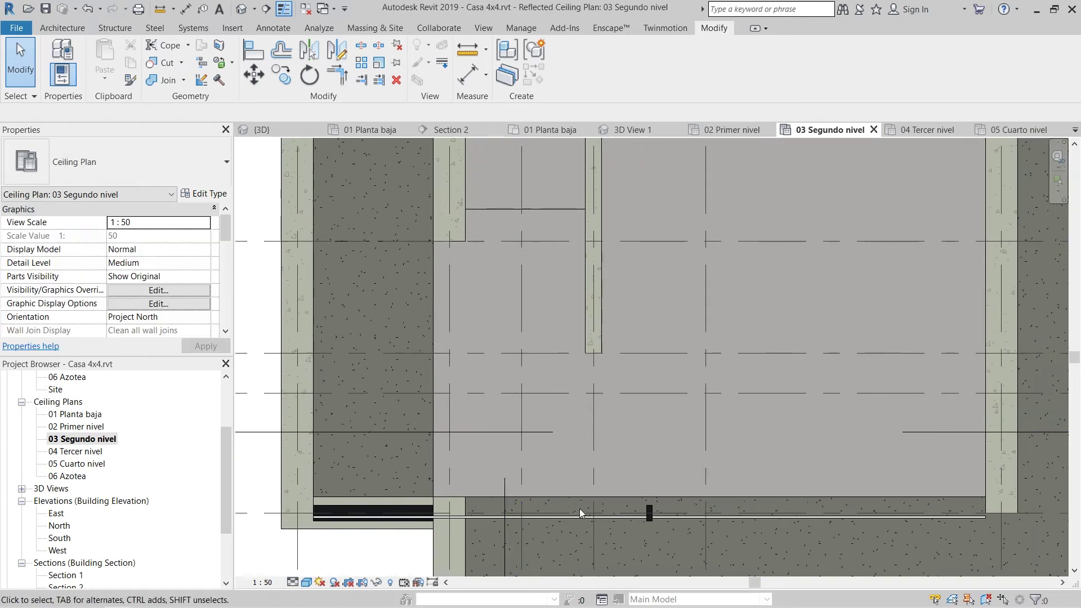
{"action": "scroll", "coordinate": [531, 497], "scroll_direction": "up", "scroll_amount": 3}
{"action": "left_click", "coordinate": [410, 498]}
{"action": "scroll", "coordinate": [410, 498], "scroll_direction": "up", "scroll_amount": 3}
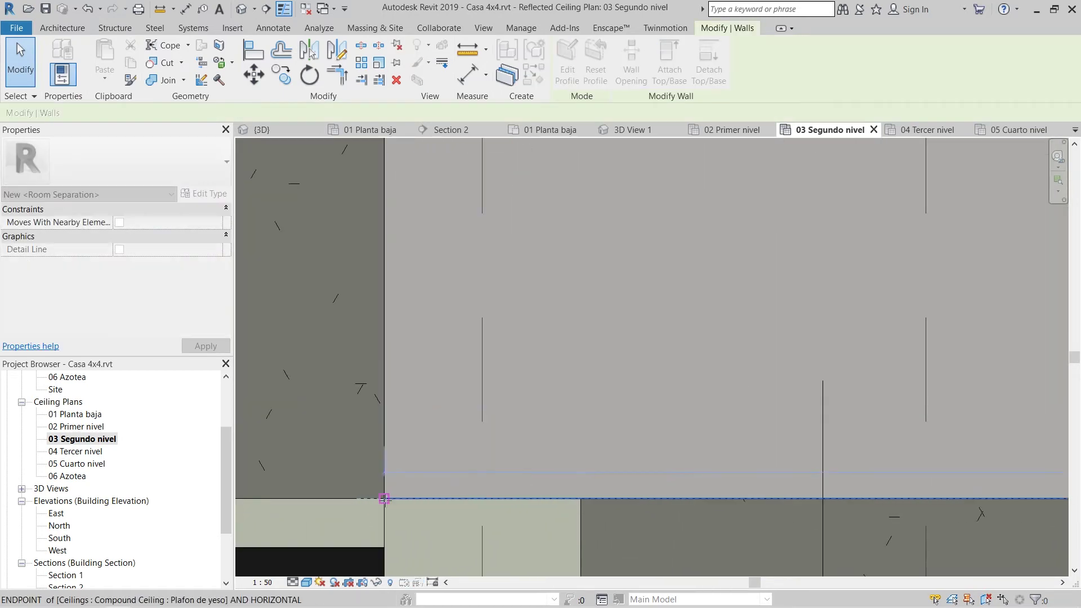
{"action": "scroll", "coordinate": [467, 434], "scroll_direction": "down", "scroll_amount": 2}
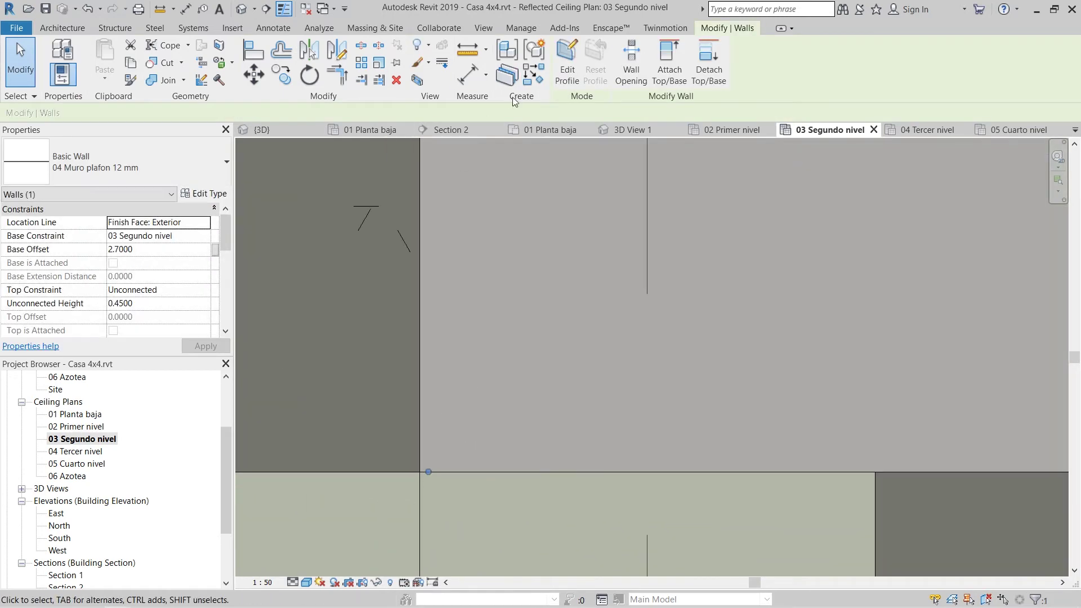
- Examine the 03 Segundo nivel ceiling and its plafon walls from the outside in the 3D view
{"action": "left_click", "coordinate": [243, 10]}
{"action": "middle_click_drag", "start_coordinate": [676, 344], "coordinate": [659, 470], "text": "shift"}
{"action": "scroll", "coordinate": [659, 470], "scroll_direction": "down", "scroll_amount": 3}
{"action": "middle_click_drag", "start_coordinate": [659, 470], "coordinate": [912, 479], "text": "shift"}
{"action": "scroll", "coordinate": [930, 481], "scroll_direction": "up", "scroll_amount": 2}
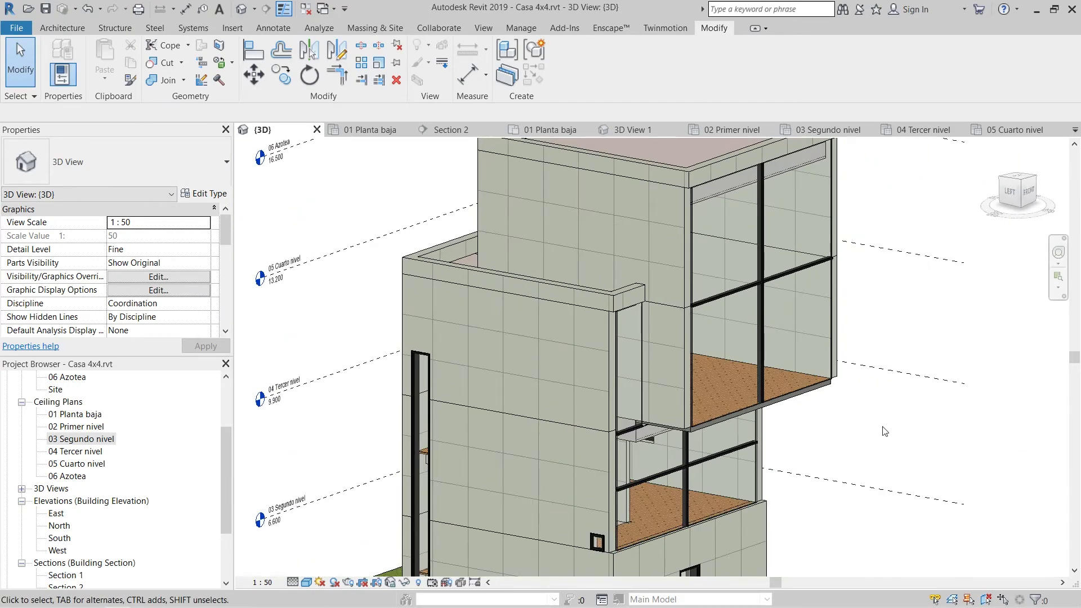
{"action": "middle_click_drag", "start_coordinate": [816, 401], "coordinate": [833, 476], "text": "shift"}
{"action": "middle_click_drag", "start_coordinate": [788, 443], "coordinate": [817, 361]}
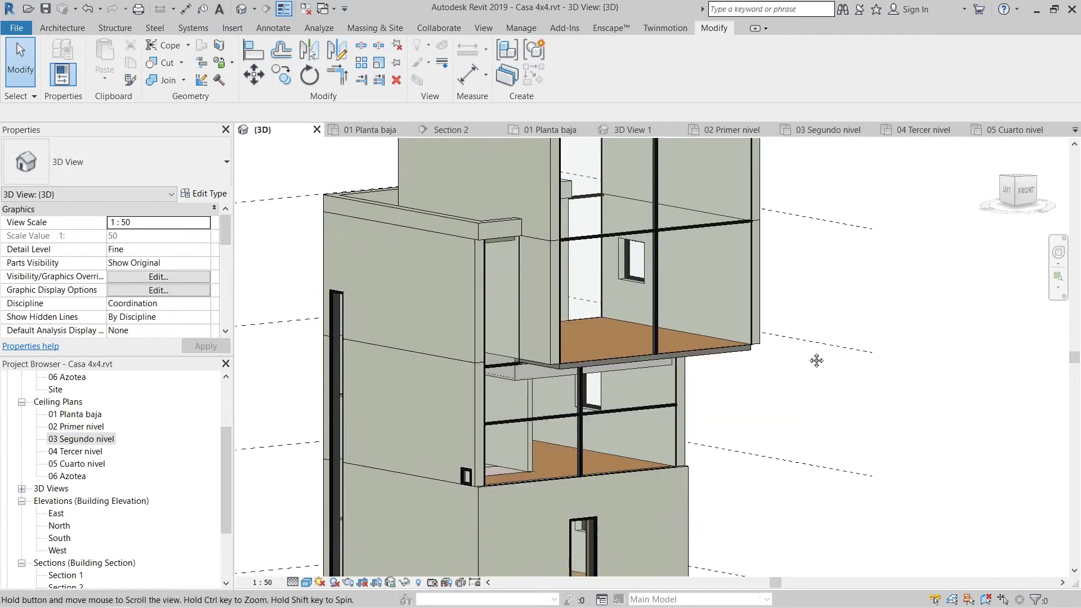
{"action": "scroll", "coordinate": [534, 402], "scroll_direction": "up", "scroll_amount": 2}
- Draw a 04 Muro plafon 12 mm wall along the 02 Primer nivel ceiling's stair edge, from the outer wall to the stair wall, with base offset 2.7000
{"action": "double_click", "coordinate": [83, 430]}
{"action": "scroll", "coordinate": [528, 499], "scroll_direction": "up", "scroll_amount": 1}
{"action": "middle_click_drag", "start_coordinate": [529, 500], "coordinate": [479, 470]}
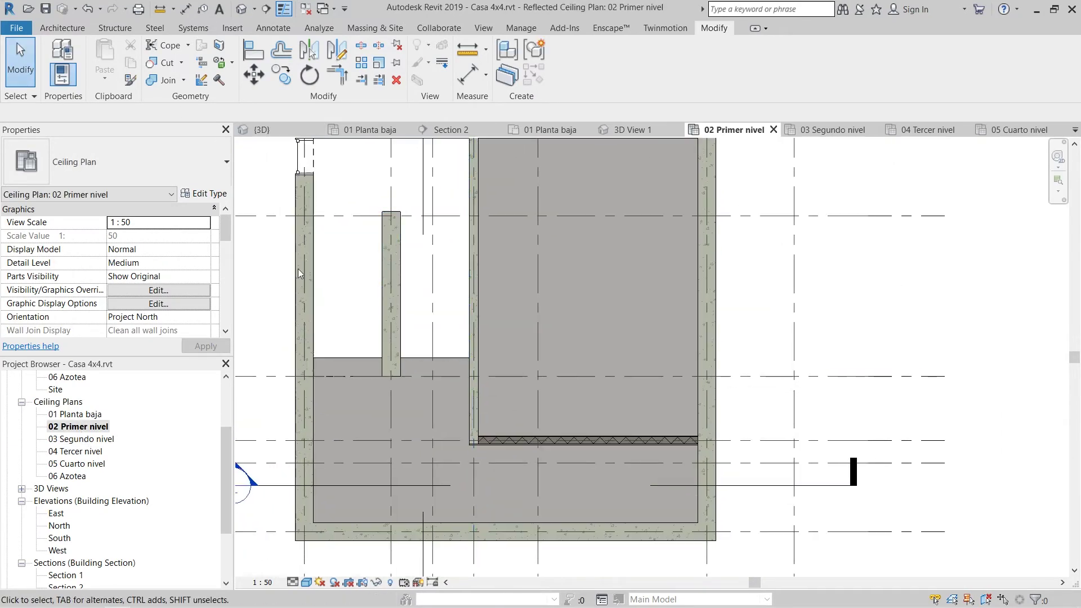
{"action": "scroll", "coordinate": [424, 338], "scroll_direction": "up", "scroll_amount": 2}
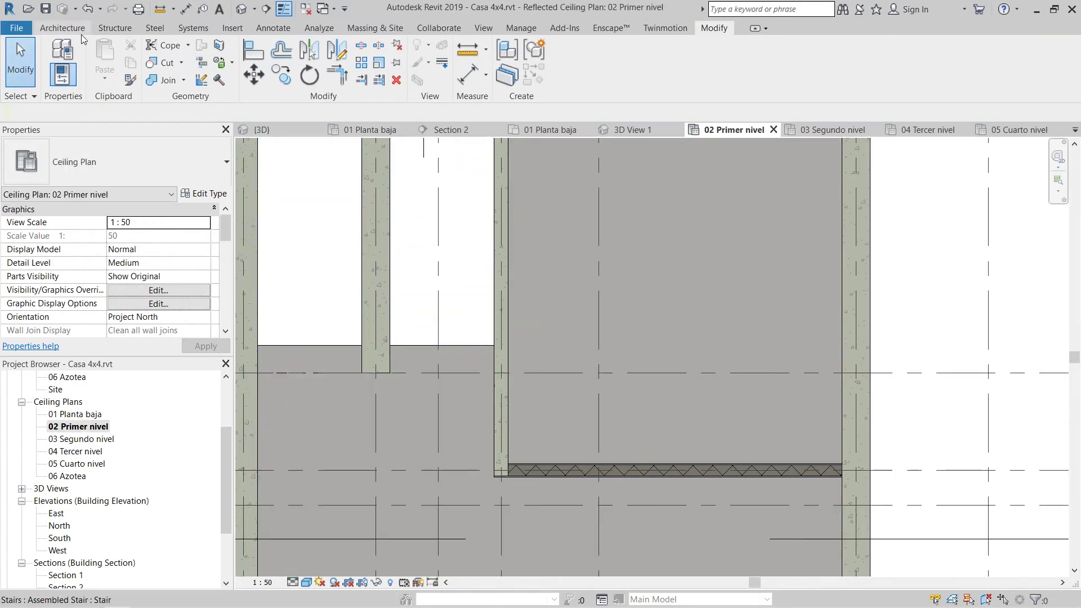
{"action": "left_click", "coordinate": [59, 61]}
{"action": "scroll", "coordinate": [318, 438], "scroll_direction": "up", "scroll_amount": 2}
{"action": "middle_click_drag", "start_coordinate": [316, 436], "coordinate": [511, 524]}
{"action": "left_click", "coordinate": [388, 335]}
{"action": "scroll", "coordinate": [523, 344], "scroll_direction": "up", "scroll_amount": 2}
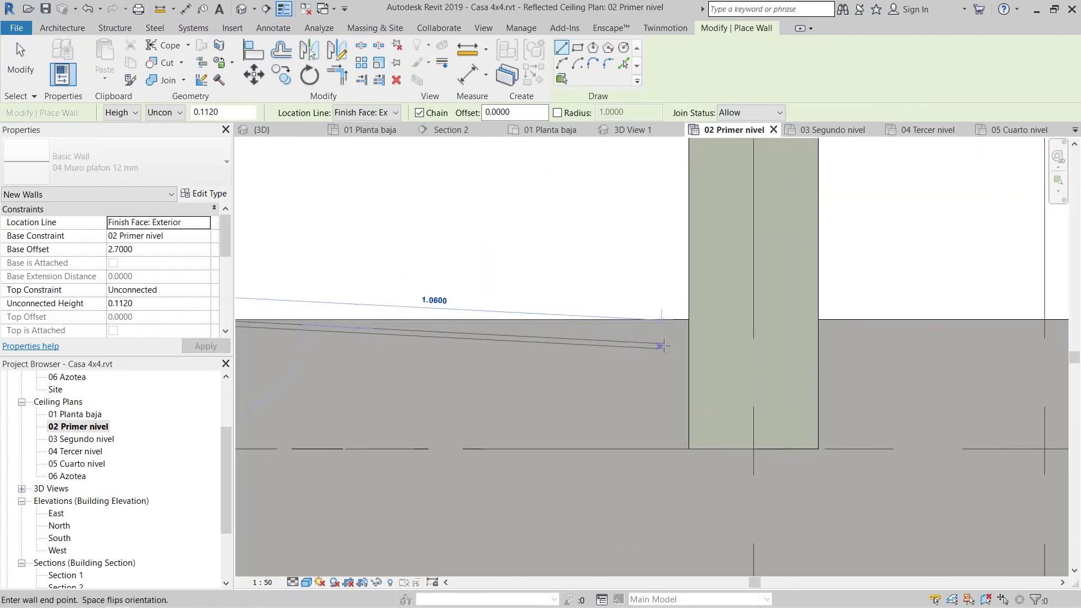
{"action": "left_click", "coordinate": [689, 320]}
{"action": "key", "text": "Escape"}
- Draw a second 04 Muro plafon 12 mm wall along the stair edge, from the stair wall to the 15 cm concrete wall
{"action": "scroll", "coordinate": [731, 369], "scroll_direction": "up", "scroll_amount": 2}
{"action": "middle_click_drag", "start_coordinate": [736, 367], "coordinate": [364, 396]}
{"action": "left_click", "coordinate": [477, 331]}
{"action": "scroll", "coordinate": [470, 418], "scroll_direction": "down", "scroll_amount": 3}
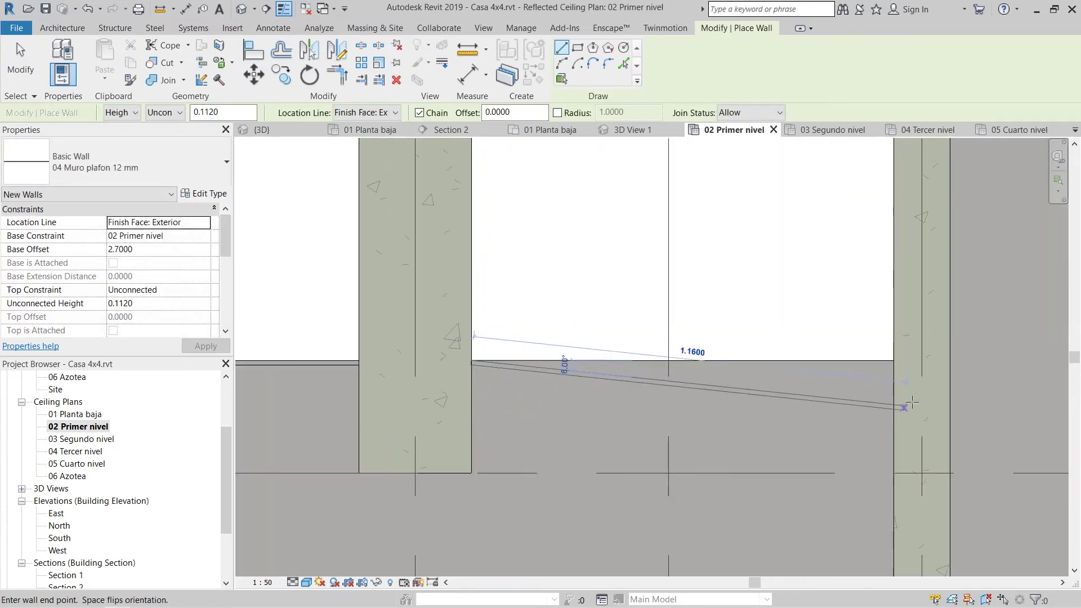
{"action": "scroll", "coordinate": [918, 406], "scroll_direction": "up", "scroll_amount": 2}
{"action": "left_click", "coordinate": [888, 347]}
{"action": "key", "text": "Escape"}
{"action": "key", "text": "Escape"}
- Move the Section 1 line into the bay between the outer wall and the stair wall, and open its section view
{"action": "scroll", "coordinate": [613, 422], "scroll_direction": "down", "scroll_amount": 5}
{"action": "left_click_drag", "start_coordinate": [595, 238], "coordinate": [544, 239]}
{"action": "middle_click_drag", "start_coordinate": [539, 155], "coordinate": [511, 330]}
{"action": "key", "text": "Escape"}
{"action": "double_click", "coordinate": [516, 289]}
{"action": "scroll", "coordinate": [593, 348], "scroll_direction": "down", "scroll_amount": 3}
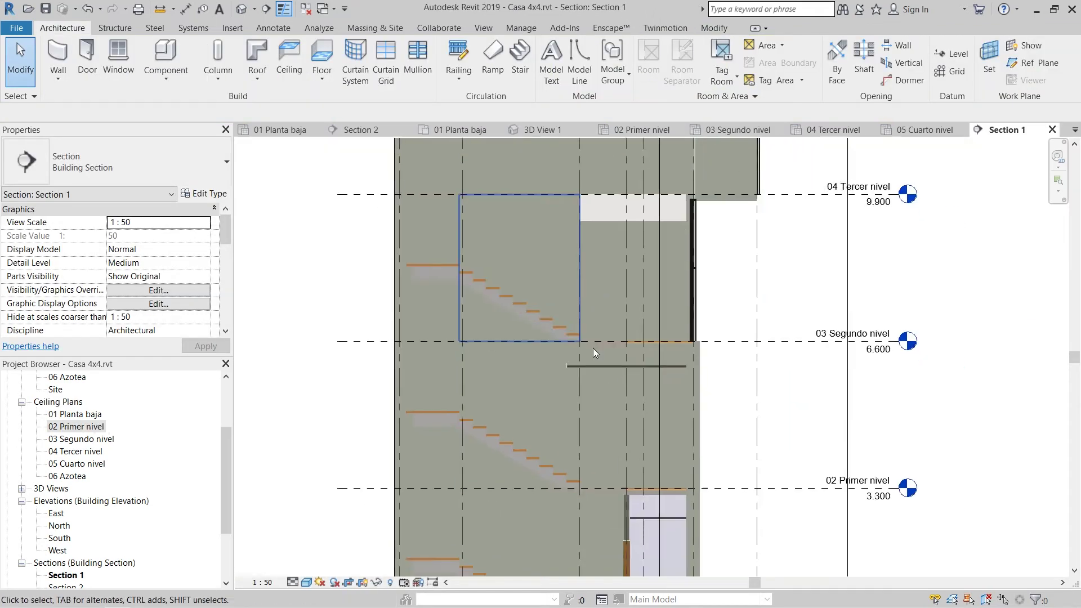
- Raise the 02 Primer nivel plafon wall at the stair edge to the slab's underside and join it with the gypsum ceiling
{"action": "scroll", "coordinate": [498, 461], "scroll_direction": "up", "scroll_amount": 3}
{"action": "left_click", "coordinate": [474, 470]}
{"action": "scroll", "coordinate": [475, 465], "scroll_direction": "up", "scroll_amount": 2}
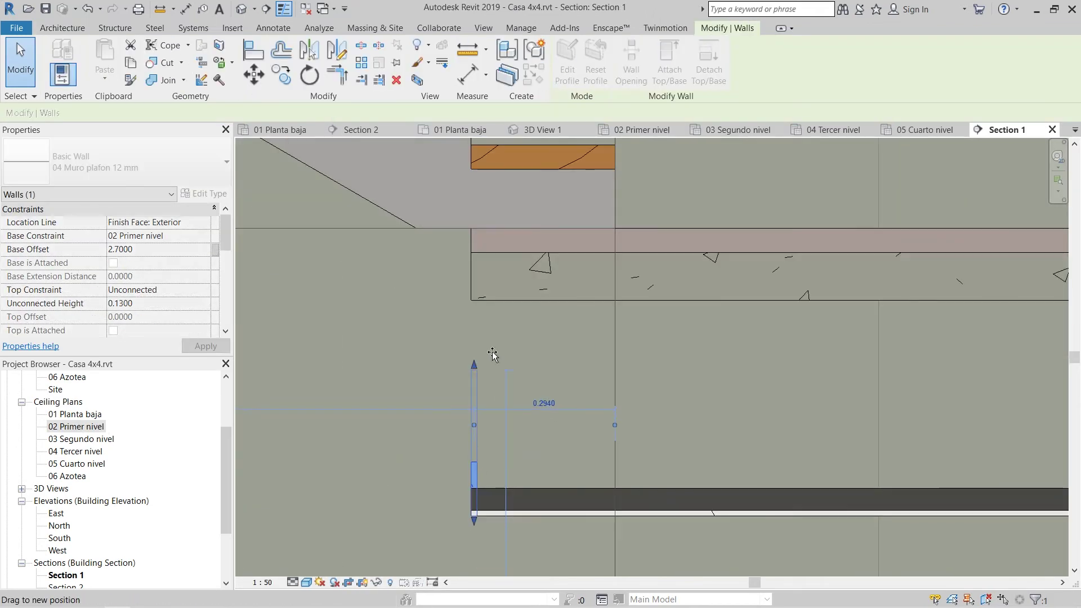
{"action": "left_click", "coordinate": [539, 462]}
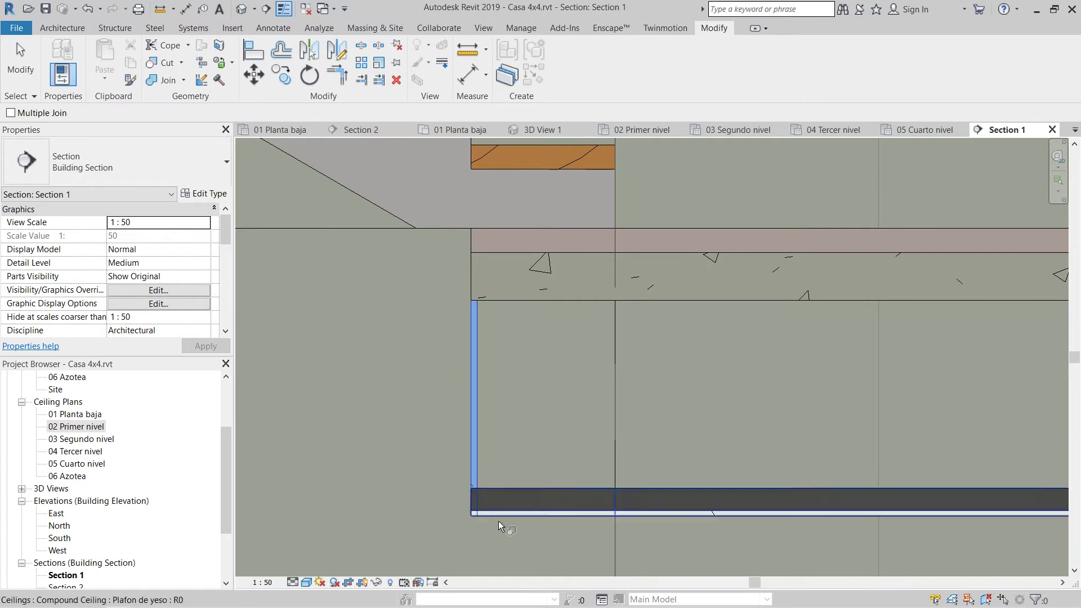
{"action": "scroll", "coordinate": [756, 466], "scroll_direction": "down", "scroll_amount": 5}
{"action": "key", "text": "Escape"}
{"action": "scroll", "coordinate": [628, 447], "scroll_direction": "up", "scroll_amount": 2}
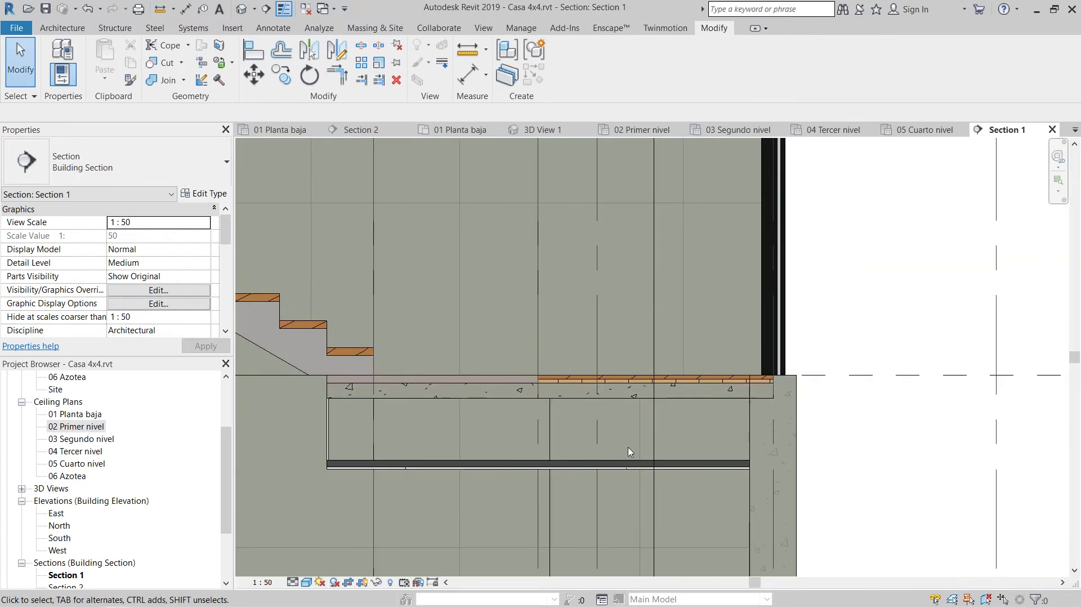
{"action": "scroll", "coordinate": [629, 450], "scroll_direction": "down", "scroll_amount": 2}
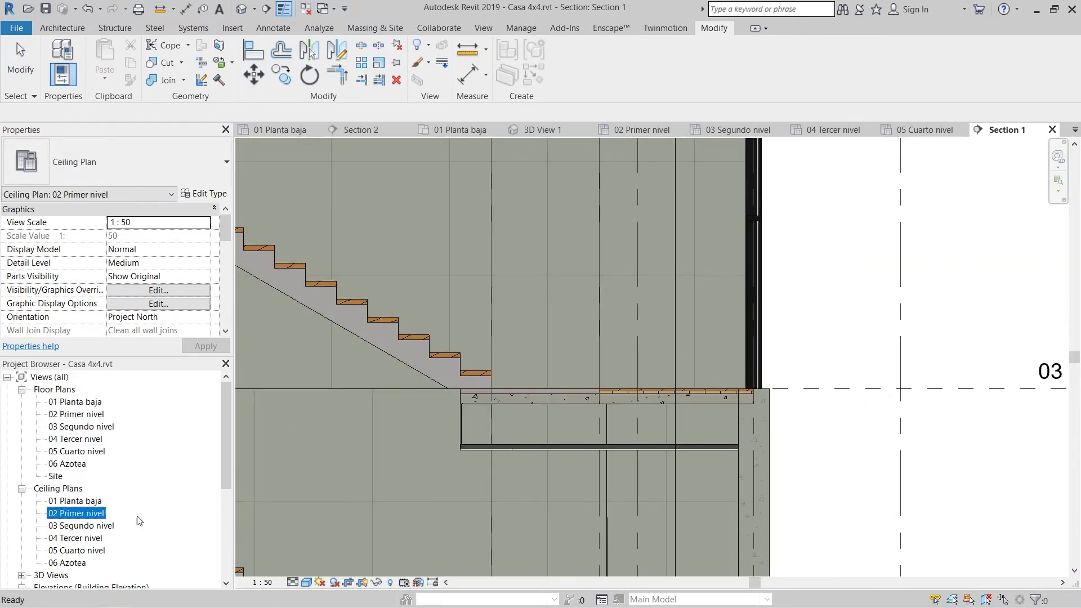
- In the 03 Segundo nivel ceiling plan, move the Section 1 line into the bay between the stair wall and the 15 cm concrete wall
{"action": "left_click", "coordinate": [83, 488]}
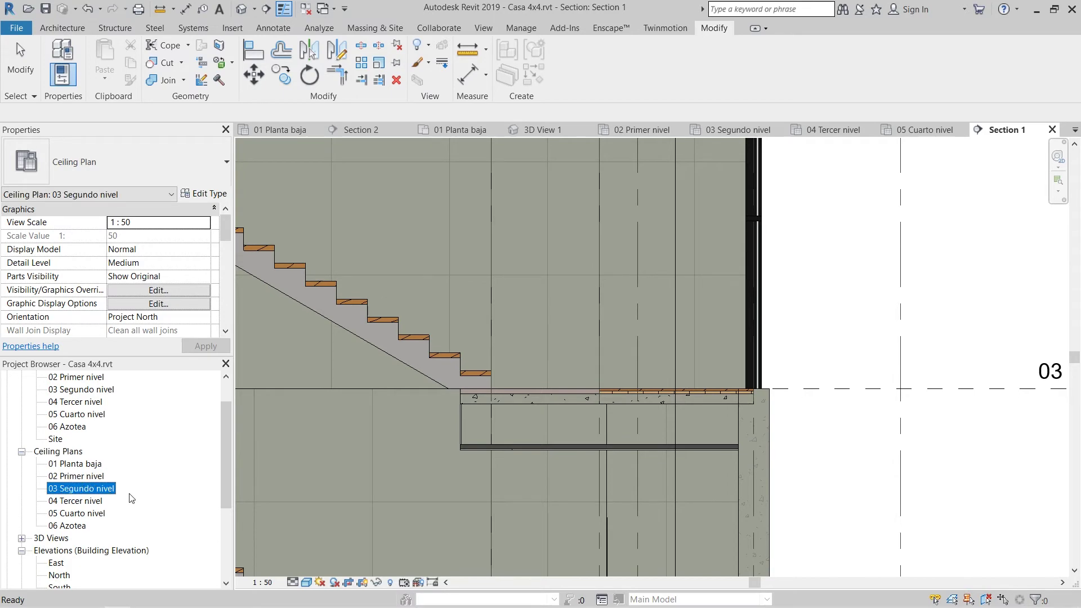
{"action": "double_click", "coordinate": [85, 489]}
{"action": "scroll", "coordinate": [462, 404], "scroll_direction": "up", "scroll_amount": 2}
{"action": "left_click", "coordinate": [413, 287]}
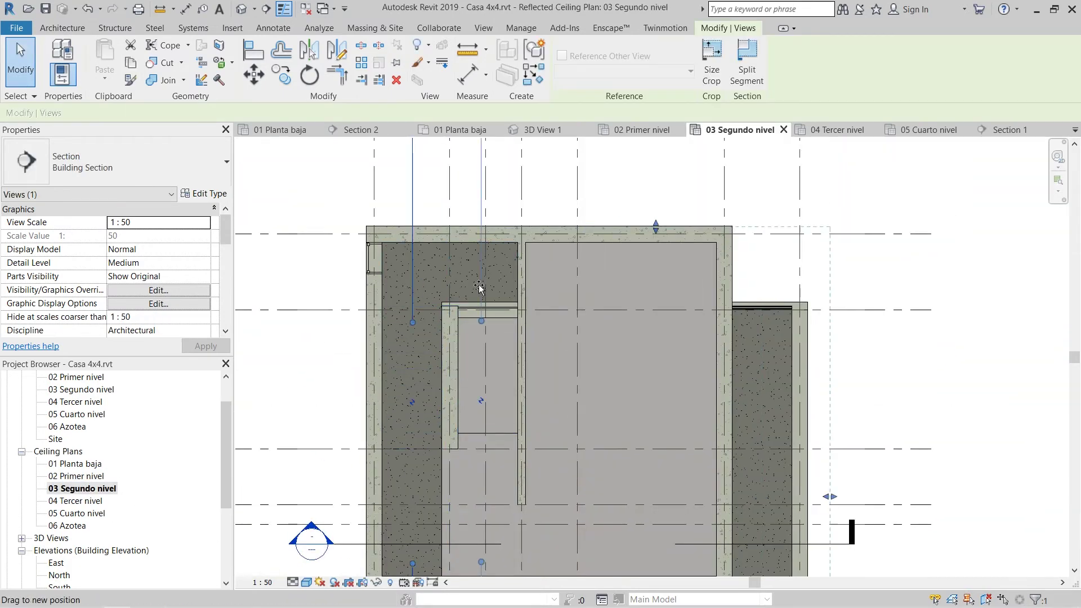
{"action": "left_click_drag", "start_coordinate": [479, 289], "coordinate": [470, 297]}
- Open Section 1 from the 02 Primer nivel ceiling plan and raise the second plafon wall to the slab's underside
{"action": "double_click", "coordinate": [79, 477]}
{"action": "left_click", "coordinate": [437, 405]}
{"action": "scroll", "coordinate": [446, 479], "scroll_direction": "up", "scroll_amount": 2}
{"action": "scroll", "coordinate": [338, 349], "scroll_direction": "down", "scroll_amount": 2}
{"action": "middle_click_drag", "start_coordinate": [382, 236], "coordinate": [417, 360]}
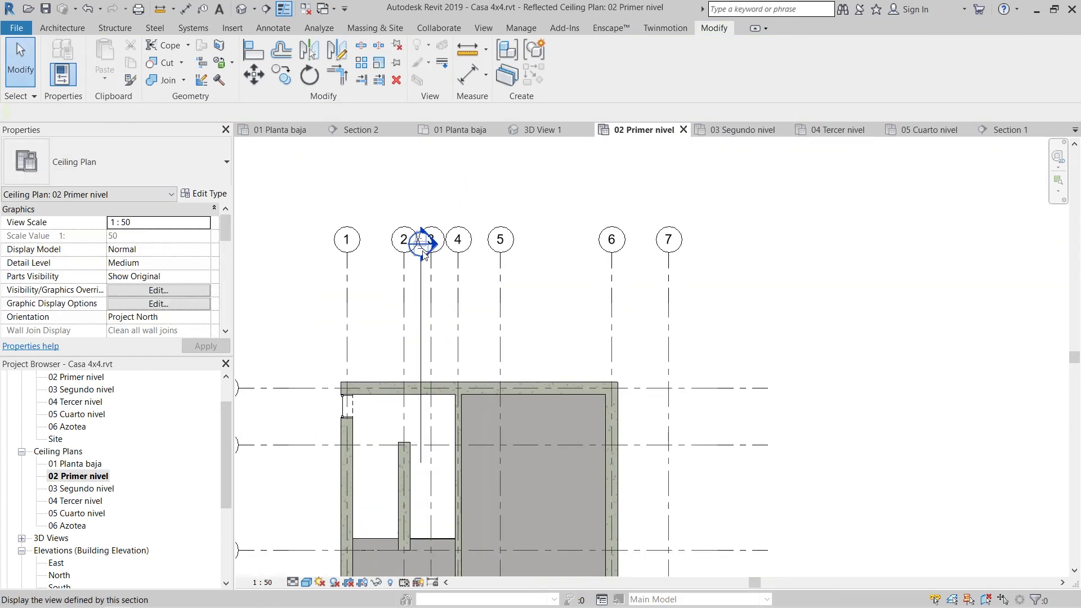
{"action": "double_click", "coordinate": [423, 252]}
{"action": "scroll", "coordinate": [507, 428], "scroll_direction": "up", "scroll_amount": 4}
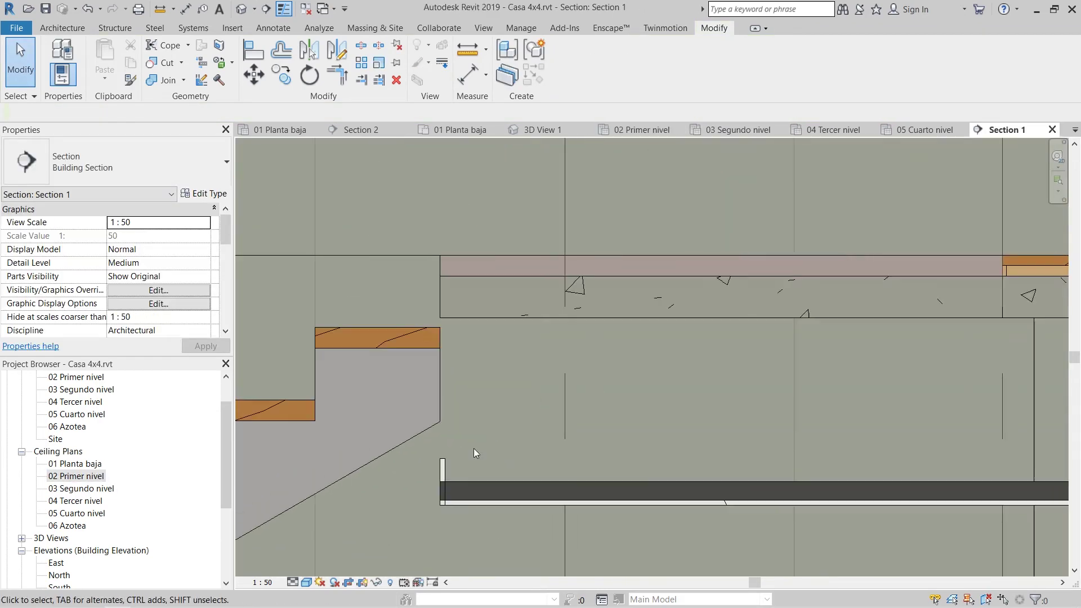
{"action": "left_click", "coordinate": [403, 307]}
{"action": "scroll", "coordinate": [477, 502], "scroll_direction": "down", "scroll_amount": 4}
- In the 3D view, temporarily hide the four 01 Muro concreto 30 cm outer walls beside the stairs
{"action": "key", "text": "3"}
{"action": "key", "text": "d"}
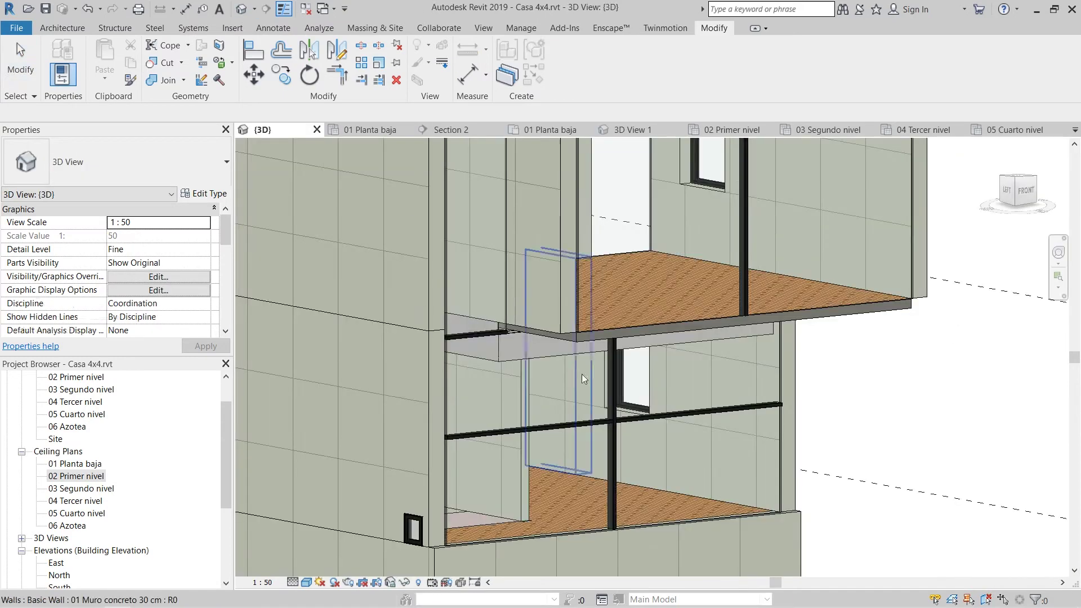
{"action": "scroll", "coordinate": [615, 444], "scroll_direction": "up", "scroll_amount": 3}
{"action": "left_click", "coordinate": [615, 444]}
{"action": "scroll", "coordinate": [511, 539], "scroll_direction": "down", "scroll_amount": 3}
{"action": "left_click", "coordinate": [511, 539], "text": "ctrl"}
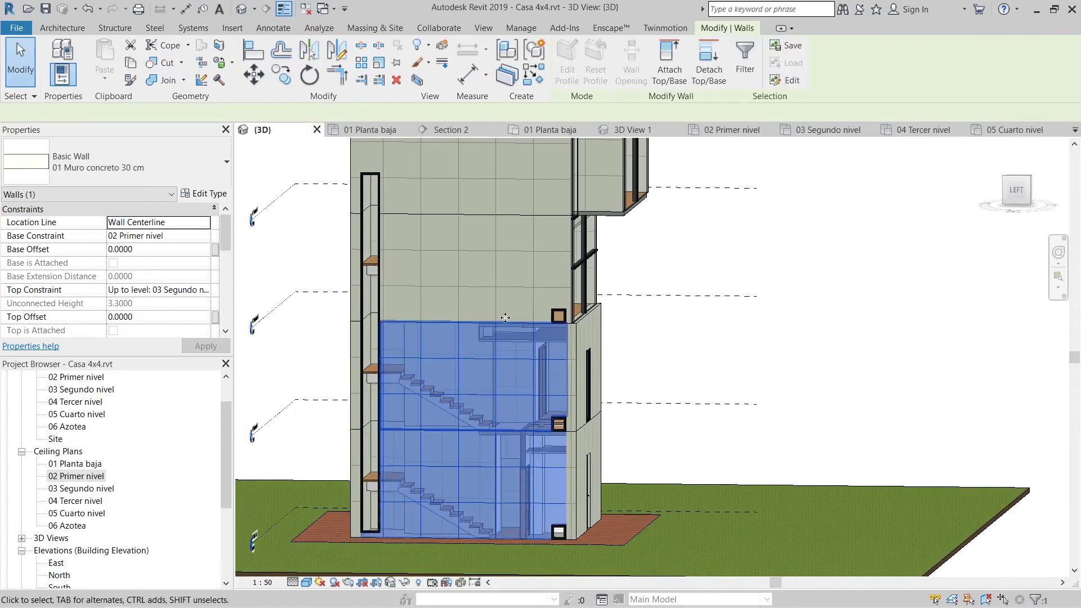
{"action": "middle_click_drag", "start_coordinate": [507, 394], "coordinate": [496, 507]}
{"action": "left_click", "coordinate": [450, 281], "text": "ctrl"}
{"action": "left_click", "coordinate": [404, 582]}
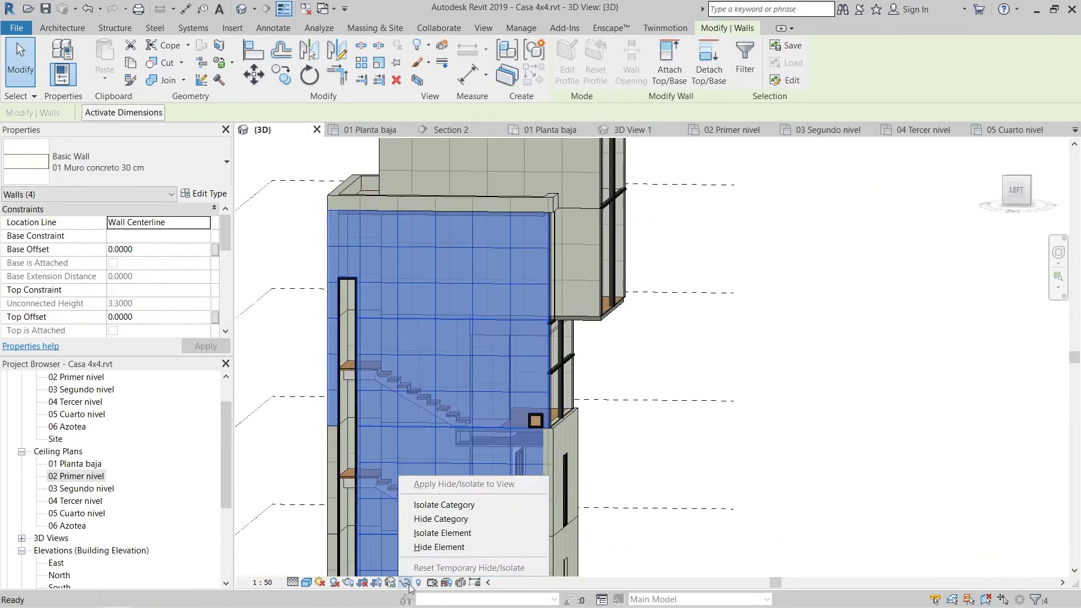
{"action": "left_click", "coordinate": [444, 520]}
- Examine the stair-edge ceilings and their plafon walls through the opened side of the house
{"action": "middle_click_drag", "start_coordinate": [766, 493], "coordinate": [624, 505], "text": "shift"}
{"action": "scroll", "coordinate": [634, 441], "scroll_direction": "up", "scroll_amount": 6}
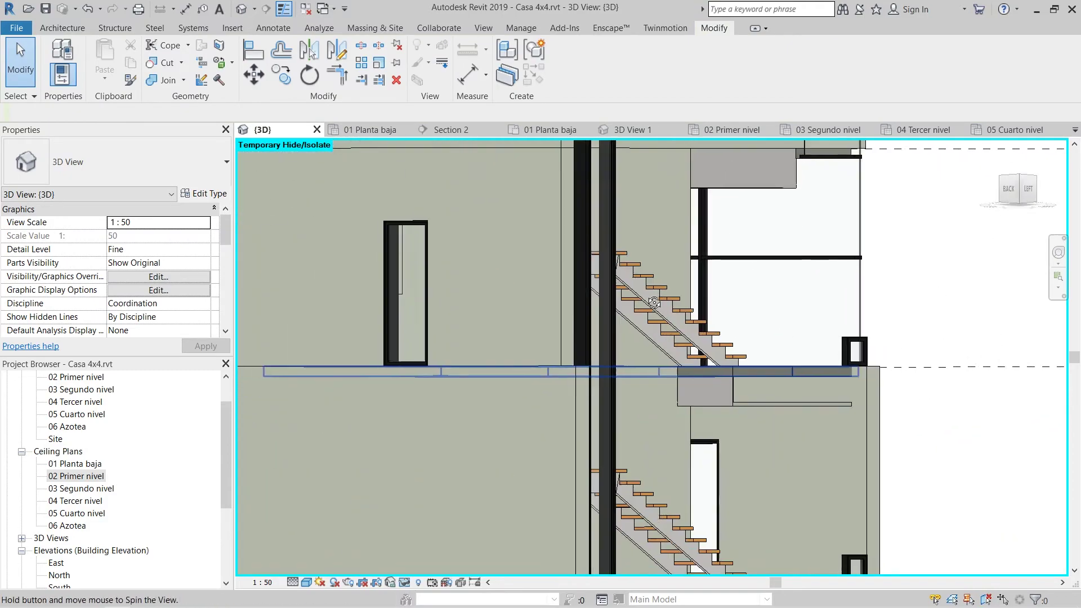
{"action": "middle_click_drag", "start_coordinate": [655, 302], "coordinate": [545, 439], "text": "shift"}
{"action": "scroll", "coordinate": [546, 338], "scroll_direction": "up", "scroll_amount": 4}
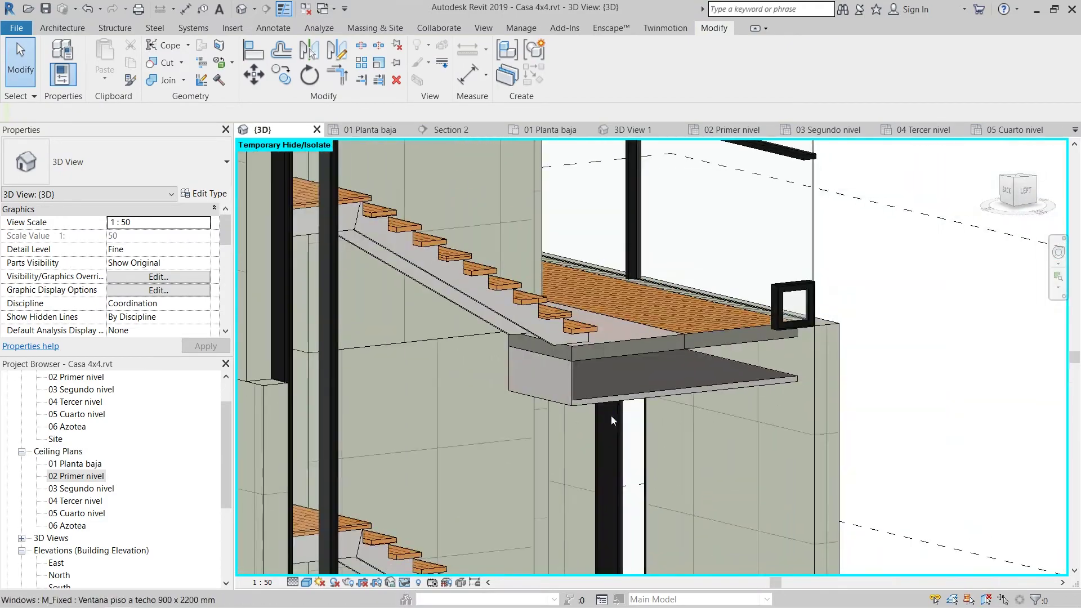
{"action": "scroll", "coordinate": [611, 420], "scroll_direction": "up", "scroll_amount": 2}
{"action": "middle_click_drag", "start_coordinate": [611, 421], "coordinate": [475, 467]}
{"action": "middle_click_drag", "start_coordinate": [774, 438], "coordinate": [591, 479], "text": "shift"}
{"action": "scroll", "coordinate": [620, 394], "scroll_direction": "down", "scroll_amount": 2}
{"action": "middle_click_drag", "start_coordinate": [637, 360], "coordinate": [671, 258]}
{"action": "scroll", "coordinate": [608, 360], "scroll_direction": "up", "scroll_amount": 2}
{"action": "middle_click_drag", "start_coordinate": [585, 394], "coordinate": [522, 471], "text": "shift"}
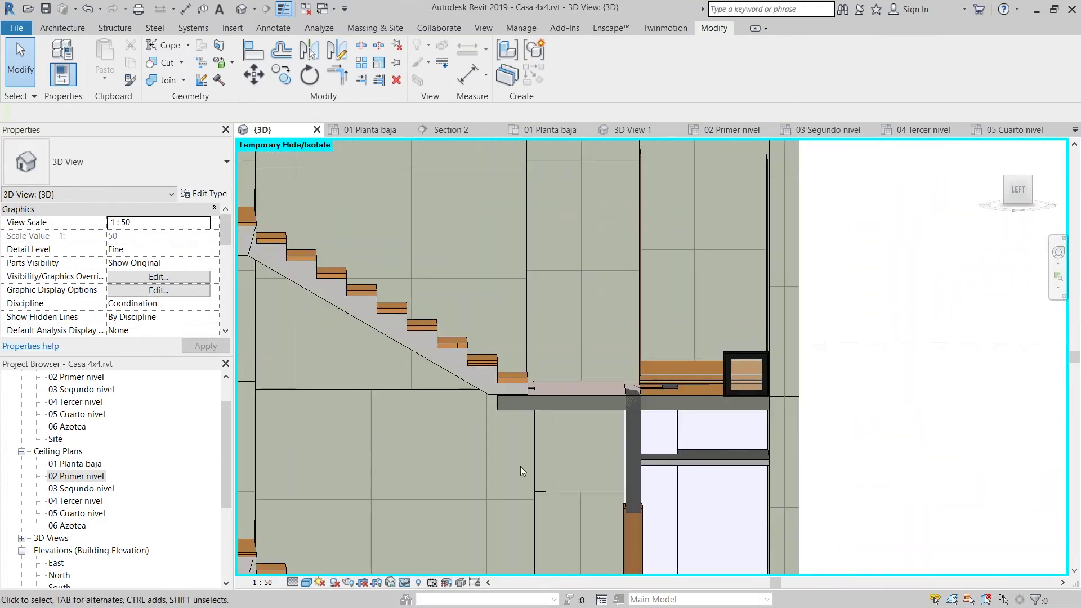
- In the 01 Planta baja ceiling plan, sketch a Plafon de yeso ceiling at 2.7000 along the block wall, outer wall and stair-side slab edge
{"action": "double_click", "coordinate": [84, 501]}
{"action": "scroll", "coordinate": [464, 390], "scroll_direction": "up", "scroll_amount": 5}
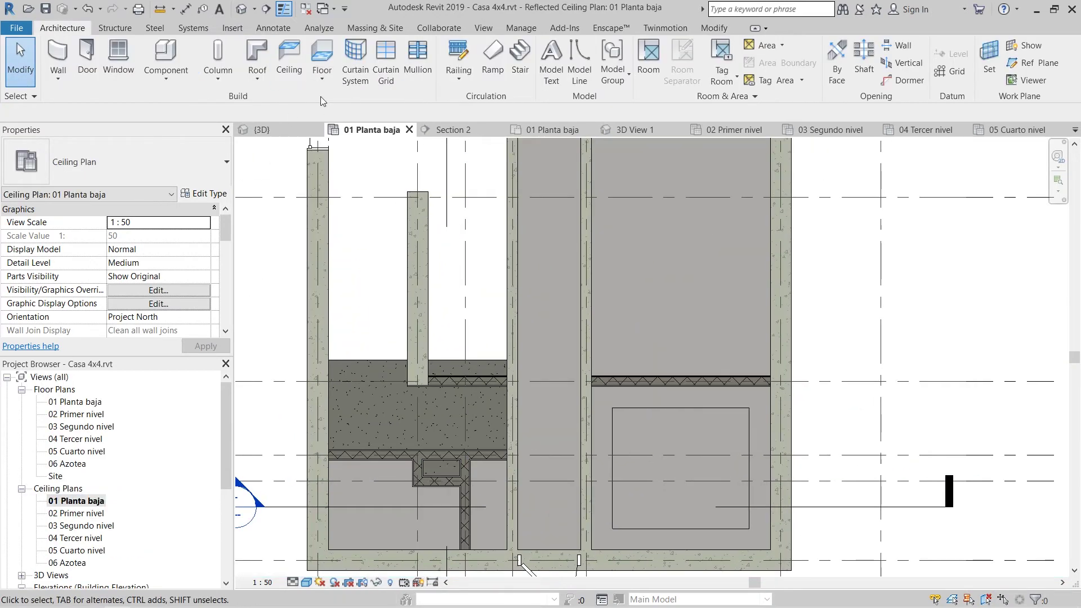
{"action": "left_click", "coordinate": [295, 67]}
{"action": "left_click", "coordinate": [611, 62]}
{"action": "scroll", "coordinate": [386, 458], "scroll_direction": "up", "scroll_amount": 8}
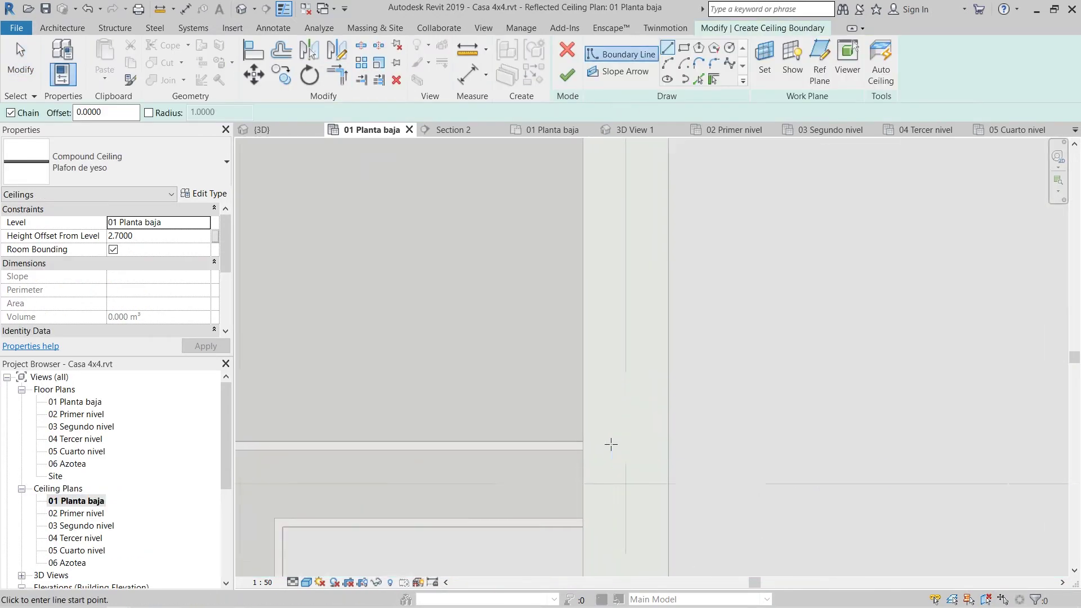
{"action": "left_click", "coordinate": [556, 444]}
{"action": "scroll", "coordinate": [556, 444], "scroll_direction": "down", "scroll_amount": 4}
{"action": "middle_click_drag", "start_coordinate": [472, 397], "coordinate": [878, 383]}
{"action": "scroll", "coordinate": [394, 451], "scroll_direction": "up", "scroll_amount": 2}
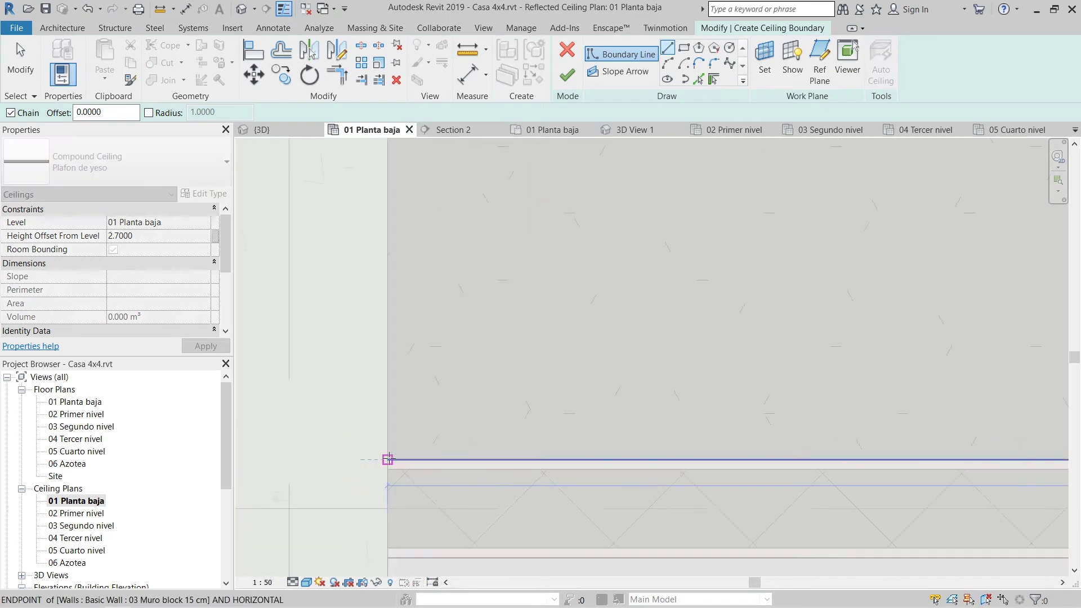
{"action": "left_click", "coordinate": [388, 459]}
{"action": "middle_click_drag", "start_coordinate": [431, 224], "coordinate": [378, 388]}
{"action": "left_click", "coordinate": [656, 260]}
- Continue the ceiling boundary around the stair wall's end, along the block wall and down the 15 cm concrete wall, and finish the ceiling
{"action": "middle_click_drag", "start_coordinate": [656, 383], "coordinate": [484, 412]}
{"action": "scroll", "coordinate": [485, 414], "scroll_direction": "up", "scroll_amount": 1}
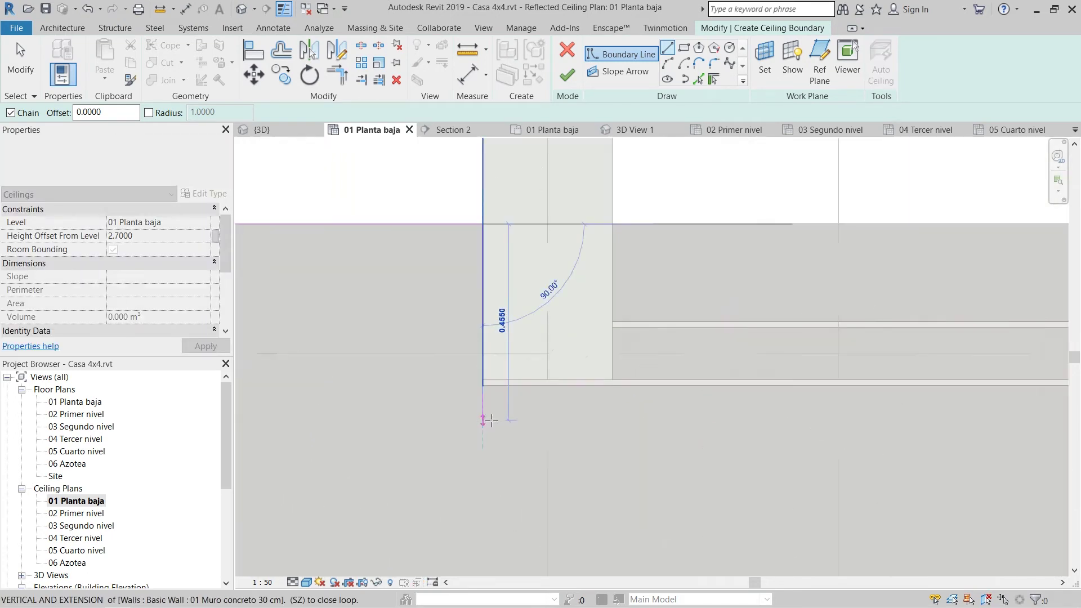
{"action": "scroll", "coordinate": [485, 391], "scroll_direction": "up", "scroll_amount": 5}
{"action": "left_click", "coordinate": [465, 352]}
{"action": "scroll", "coordinate": [467, 354], "scroll_direction": "down", "scroll_amount": 4}
{"action": "middle_click_drag", "start_coordinate": [772, 421], "coordinate": [676, 480]}
{"action": "scroll", "coordinate": [611, 419], "scroll_direction": "up", "scroll_amount": 3}
{"action": "scroll", "coordinate": [549, 383], "scroll_direction": "down", "scroll_amount": 3}
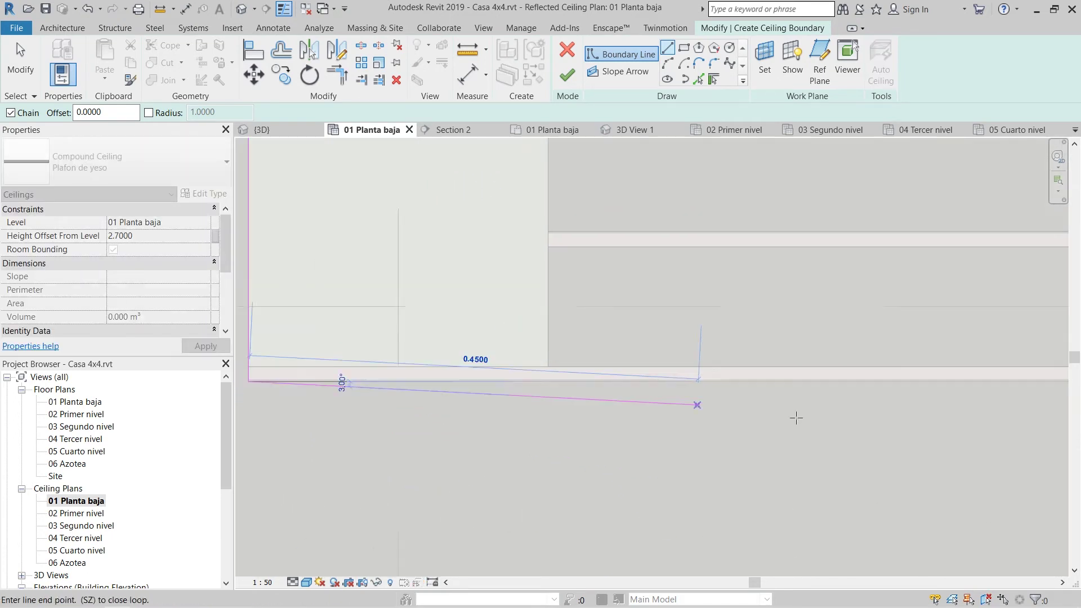
{"action": "middle_click_drag", "start_coordinate": [957, 373], "coordinate": [552, 370]}
{"action": "scroll", "coordinate": [552, 372], "scroll_direction": "up", "scroll_amount": 2}
{"action": "left_click", "coordinate": [611, 382]}
{"action": "scroll", "coordinate": [649, 327], "scroll_direction": "down", "scroll_amount": 4}
{"action": "scroll", "coordinate": [657, 349], "scroll_direction": "down", "scroll_amount": 3}
{"action": "middle_click_drag", "start_coordinate": [658, 354], "coordinate": [648, 249]}
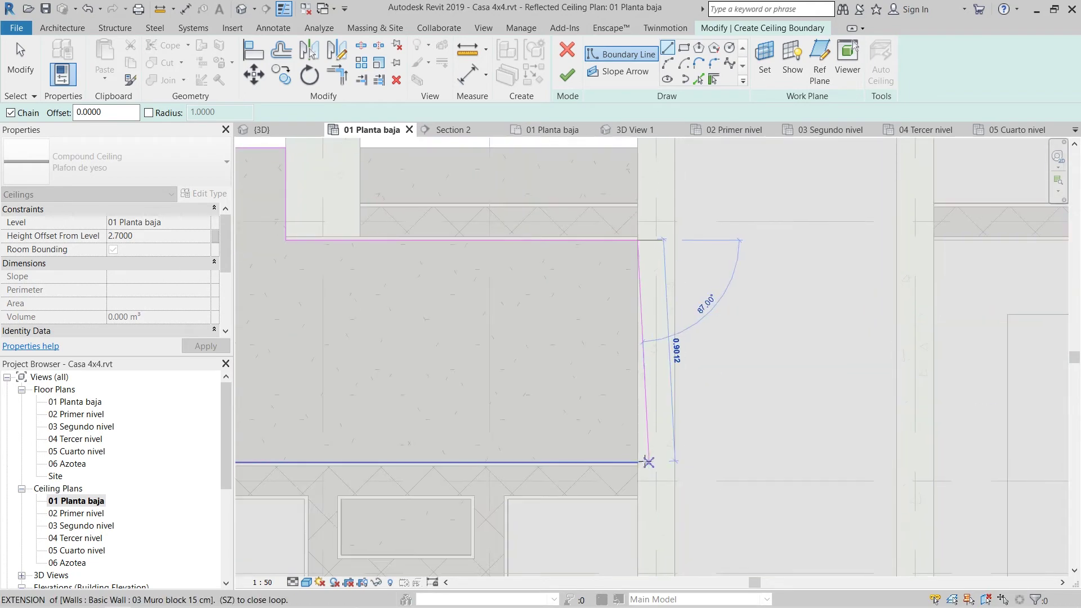
{"action": "left_click", "coordinate": [641, 461]}
{"action": "scroll", "coordinate": [639, 460], "scroll_direction": "down", "scroll_amount": 4}
{"action": "middle_click_drag", "start_coordinate": [567, 430], "coordinate": [538, 453]}
{"action": "key", "text": "Escape"}
{"action": "key", "text": "Escape"}
{"action": "left_click", "coordinate": [576, 76]}
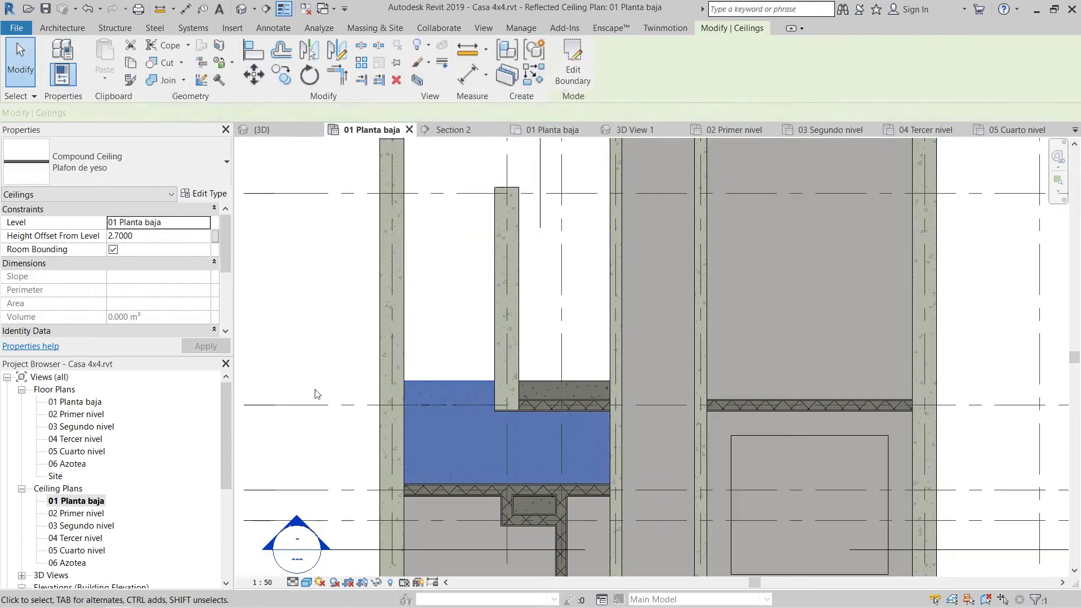
{"action": "key", "text": "Escape"}
- Draw a 04 Muro plafon 12 mm wall along the slab edge from outer wall to stair wall, with base offset 2.7000 and height 0.1120
{"action": "scroll", "coordinate": [502, 345], "scroll_direction": "up", "scroll_amount": 3}
{"action": "key", "text": "w"}
{"action": "key", "text": "a"}
{"action": "scroll", "coordinate": [336, 337], "scroll_direction": "up", "scroll_amount": 3}
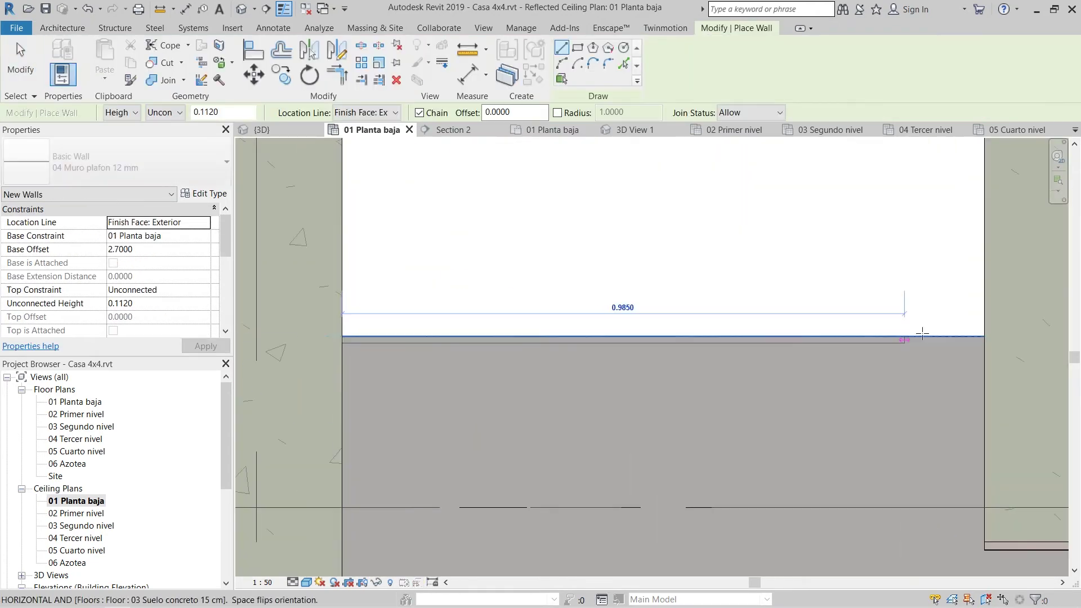
{"action": "key", "text": "Escape"}
{"action": "key", "text": "Escape"}
- In Section 1, raise the top of the 01 Planta baja plafon wall to the slab's underside
{"action": "scroll", "coordinate": [535, 374], "scroll_direction": "down", "scroll_amount": 5}
{"action": "left_click", "coordinate": [616, 198]}
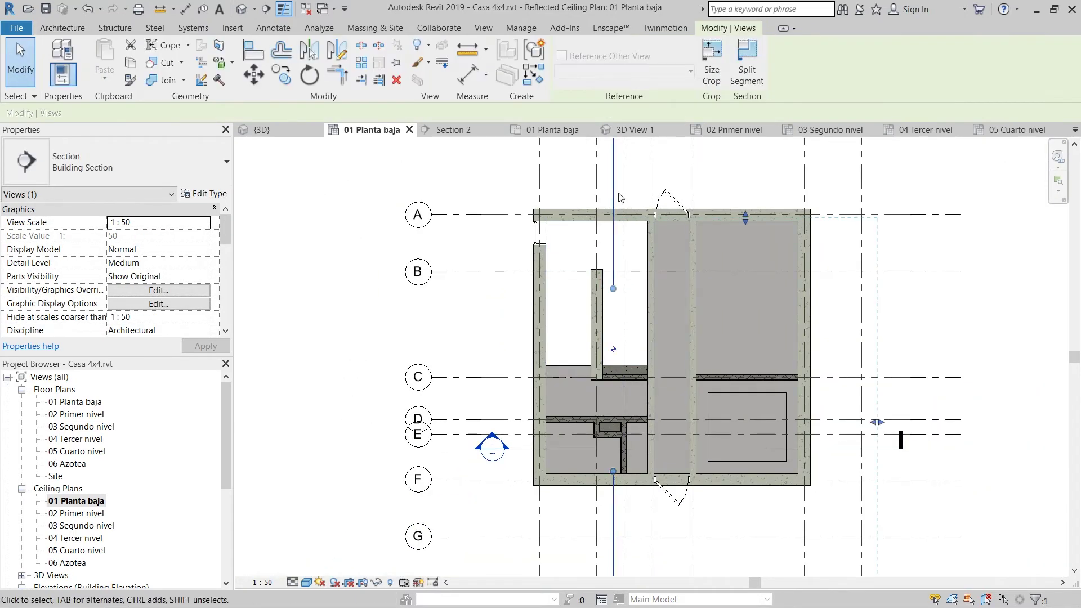
{"action": "double_click", "coordinate": [619, 197]}
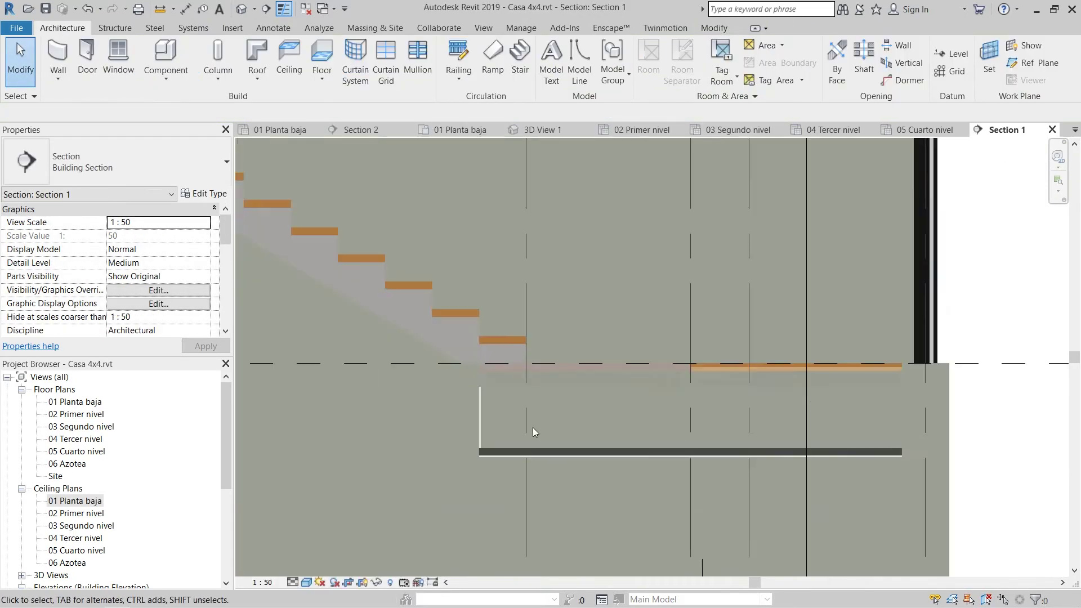
{"action": "scroll", "coordinate": [532, 226], "scroll_direction": "down", "scroll_amount": 3}
{"action": "scroll", "coordinate": [449, 479], "scroll_direction": "up", "scroll_amount": 6}
{"action": "left_click", "coordinate": [448, 470]}
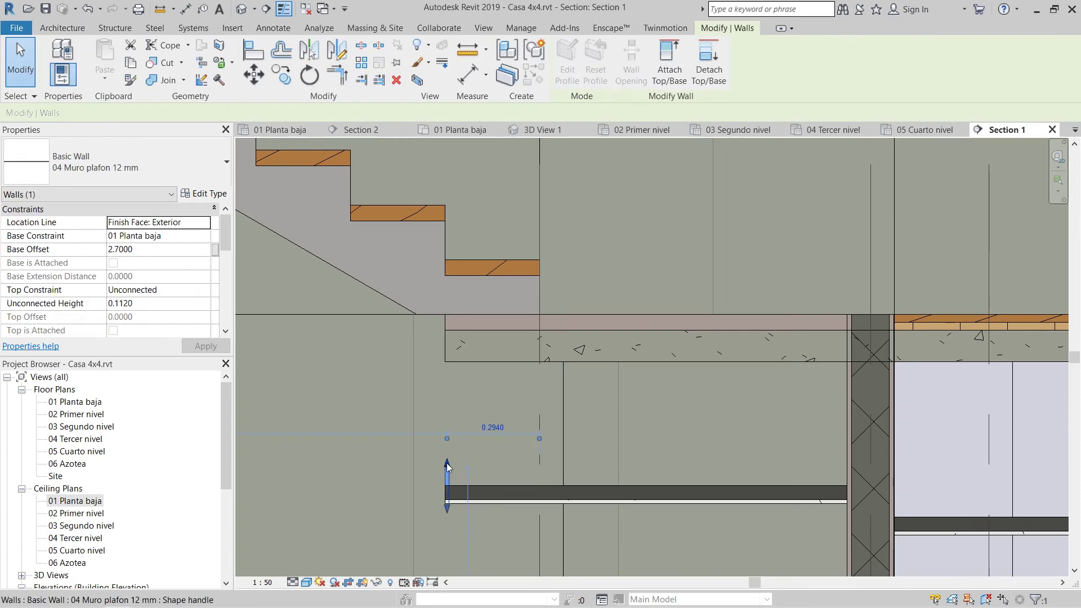
{"action": "left_click_drag", "start_coordinate": [447, 468], "coordinate": [449, 361]}
- Join the 01 Planta baja plafon wall with its gypsum ceiling
{"action": "key", "text": "Escape"}
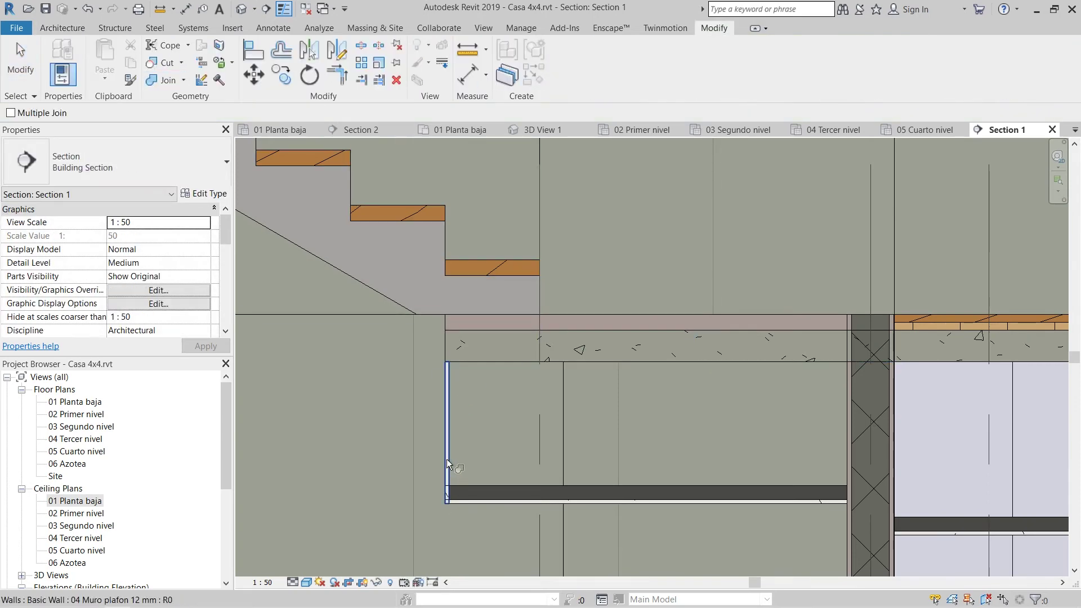
{"action": "left_click", "coordinate": [476, 488]}
{"action": "left_click", "coordinate": [448, 466]}
{"action": "key", "text": "Escape"}
{"action": "scroll", "coordinate": [510, 458], "scroll_direction": "down", "scroll_amount": 3}
- Examine the stair-side ceilings and the front edge of the cantilevered 04 Tercer nivel floor in the 3D view
{"action": "left_click", "coordinate": [241, 9]}
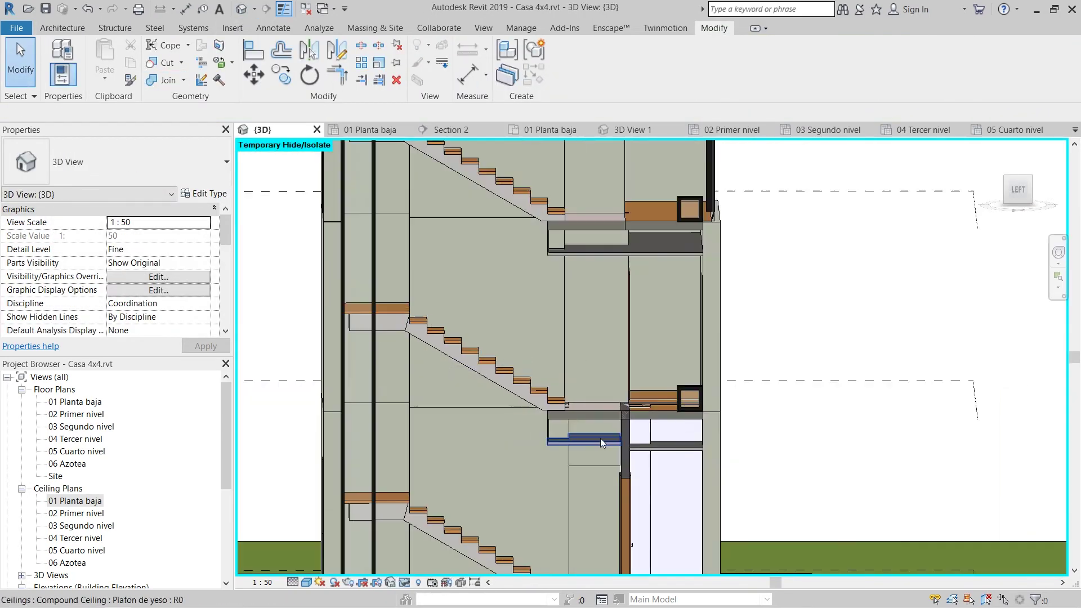
{"action": "middle_click_drag", "start_coordinate": [601, 439], "coordinate": [553, 446], "text": "shift"}
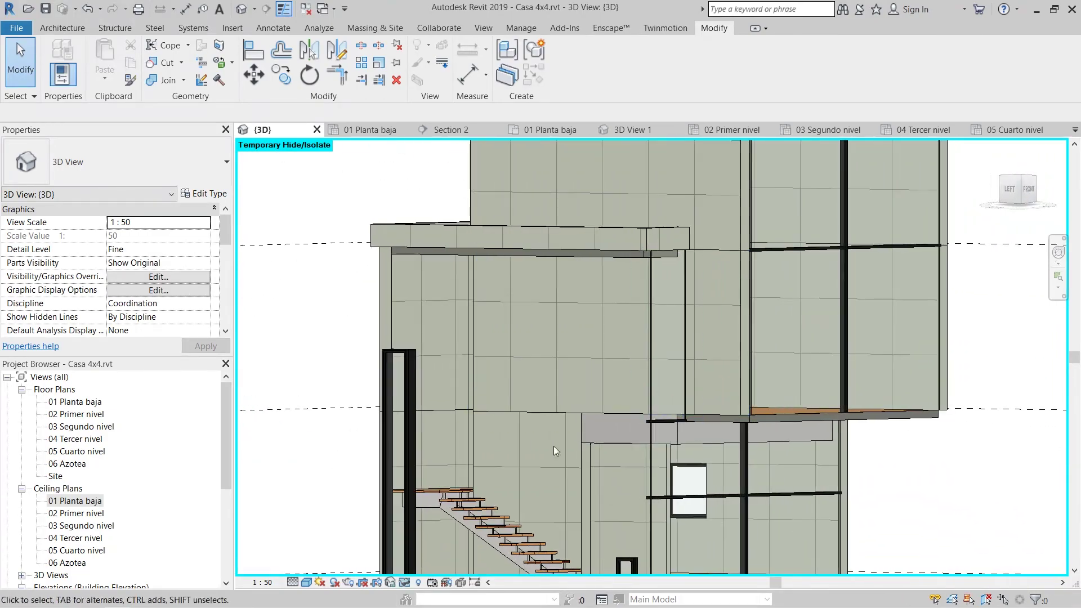
{"action": "middle_click_drag", "start_coordinate": [693, 488], "coordinate": [648, 465], "text": "shift"}
{"action": "mouse_move", "coordinate": [823, 393]}
{"action": "middle_mouse_down"}
{"action": "mouse_move", "coordinate": [808, 437]}
{"action": "mouse_move", "coordinate": [867, 388]}
{"action": "mouse_move", "coordinate": [765, 414]}
{"action": "mouse_move", "coordinate": [814, 394]}
{"action": "middle_mouse_up"}
{"action": "scroll", "coordinate": [808, 437], "scroll_direction": "down", "scroll_amount": 2}
{"action": "scroll", "coordinate": [847, 386], "scroll_direction": "down", "scroll_amount": 2}
{"action": "scroll", "coordinate": [559, 353], "scroll_direction": "up", "scroll_amount": 10}
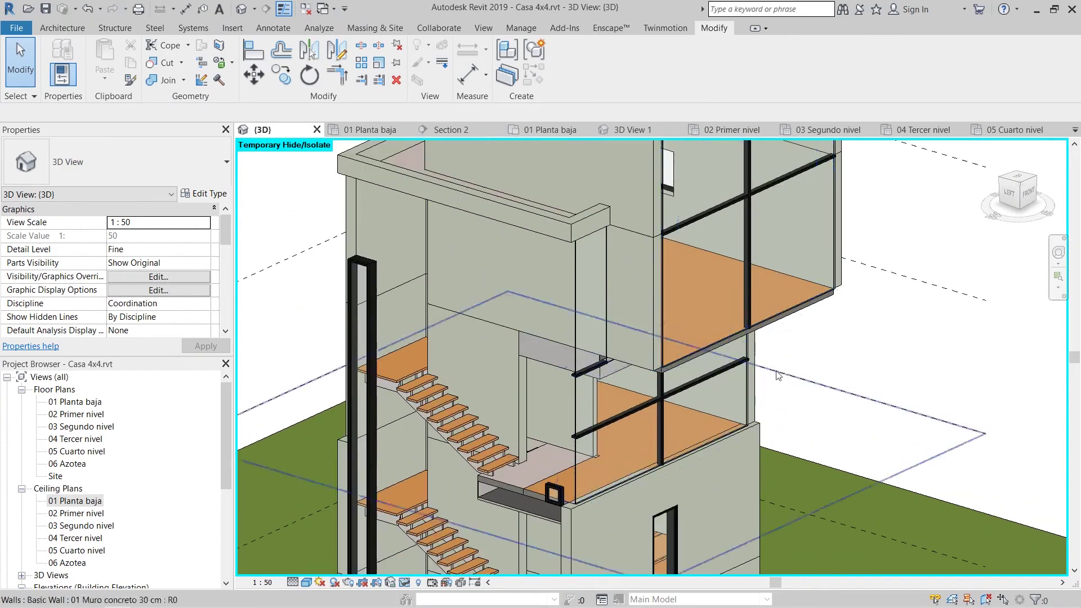
{"action": "scroll", "coordinate": [652, 377], "scroll_direction": "up", "scroll_amount": 4}
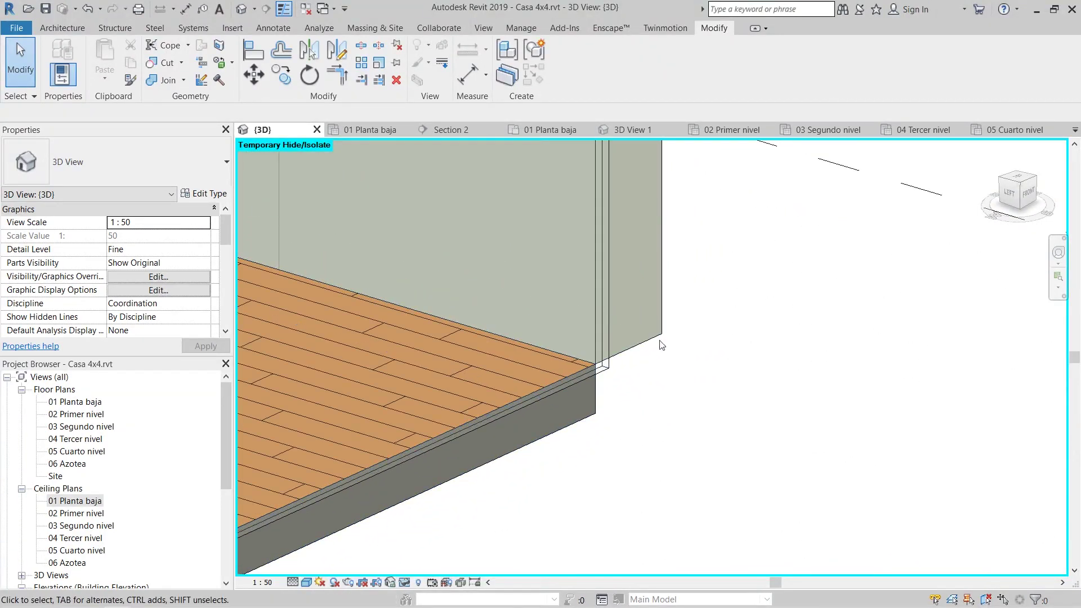
{"action": "scroll", "coordinate": [675, 375], "scroll_direction": "down", "scroll_amount": 7}
{"action": "middle_click_drag", "start_coordinate": [422, 488], "coordinate": [553, 421]}
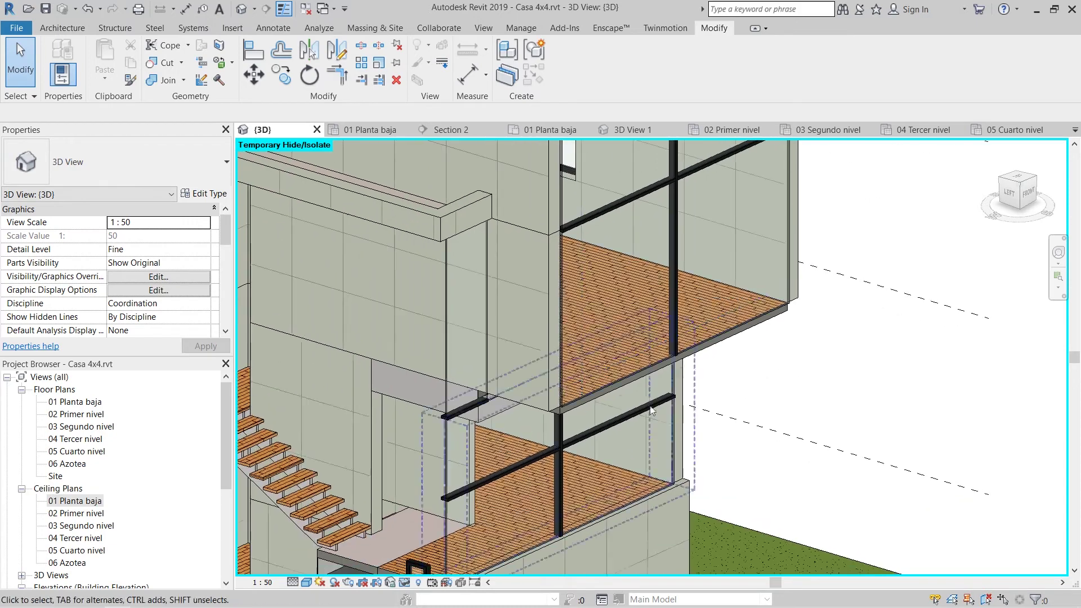
{"action": "scroll", "coordinate": [553, 421], "scroll_direction": "up", "scroll_amount": 2}
{"action": "scroll", "coordinate": [567, 402], "scroll_direction": "down", "scroll_amount": 2}
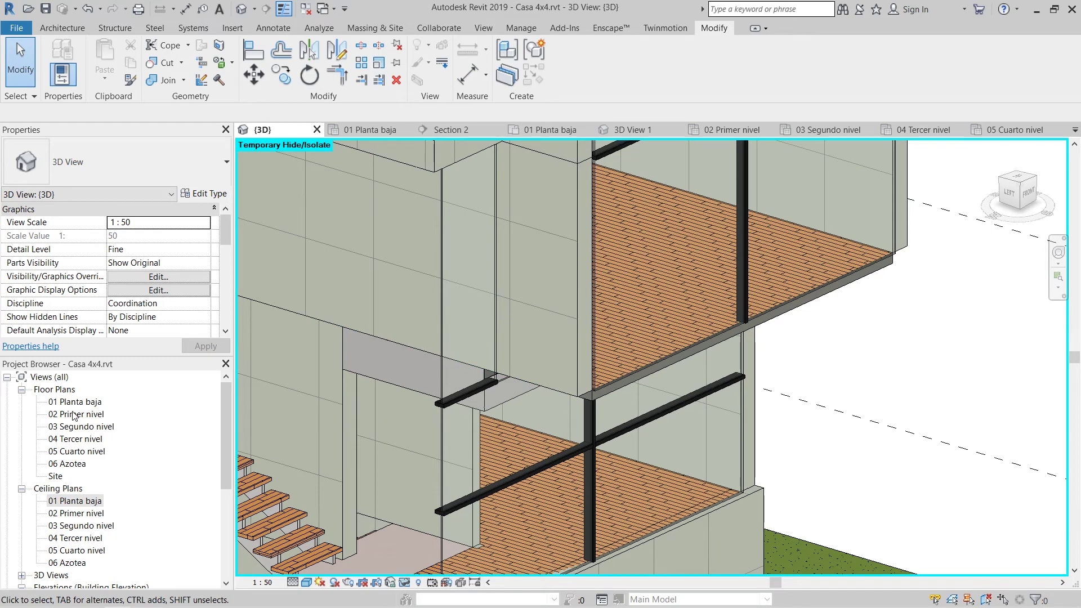
- In the 04 Tercer nivel floor plan, edit the wood floor's boundary and move its right-hand edge to the concrete wall's outer face
{"action": "double_click", "coordinate": [83, 439]}
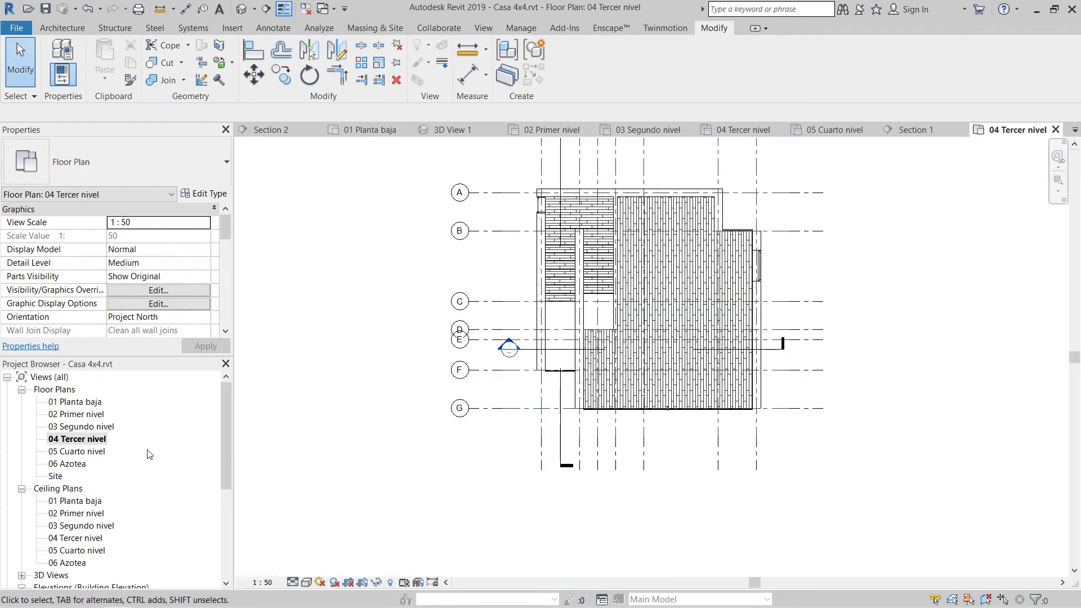
{"action": "scroll", "coordinate": [688, 403], "scroll_direction": "up", "scroll_amount": 2}
{"action": "middle_click_drag", "start_coordinate": [689, 388], "coordinate": [614, 493]}
{"action": "left_click", "coordinate": [613, 203]}
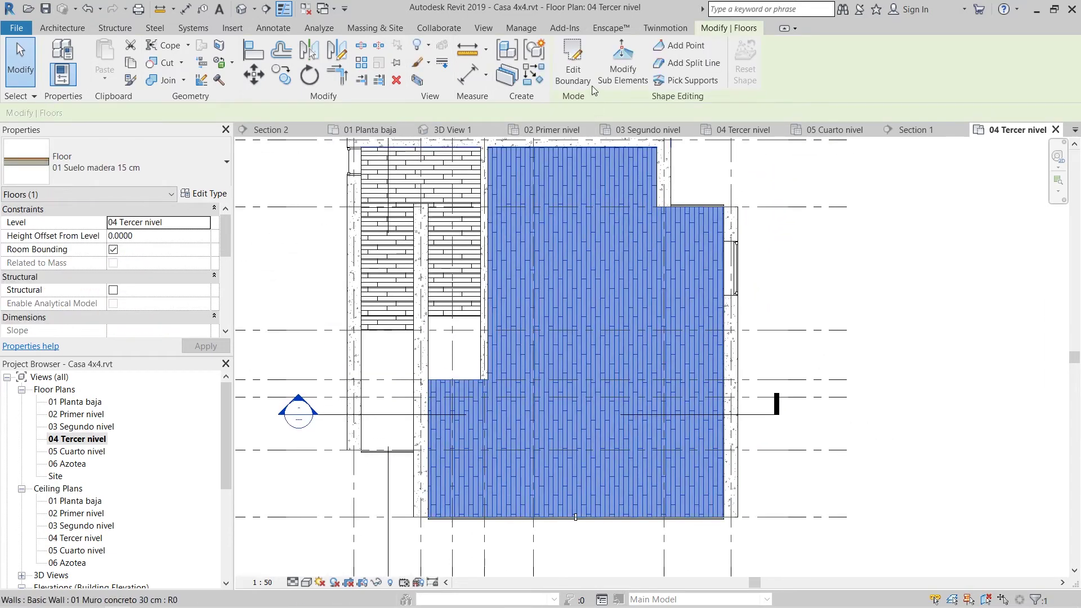
{"action": "scroll", "coordinate": [728, 482], "scroll_direction": "up", "scroll_amount": 2}
{"action": "middle_click_drag", "start_coordinate": [728, 482], "coordinate": [645, 513]}
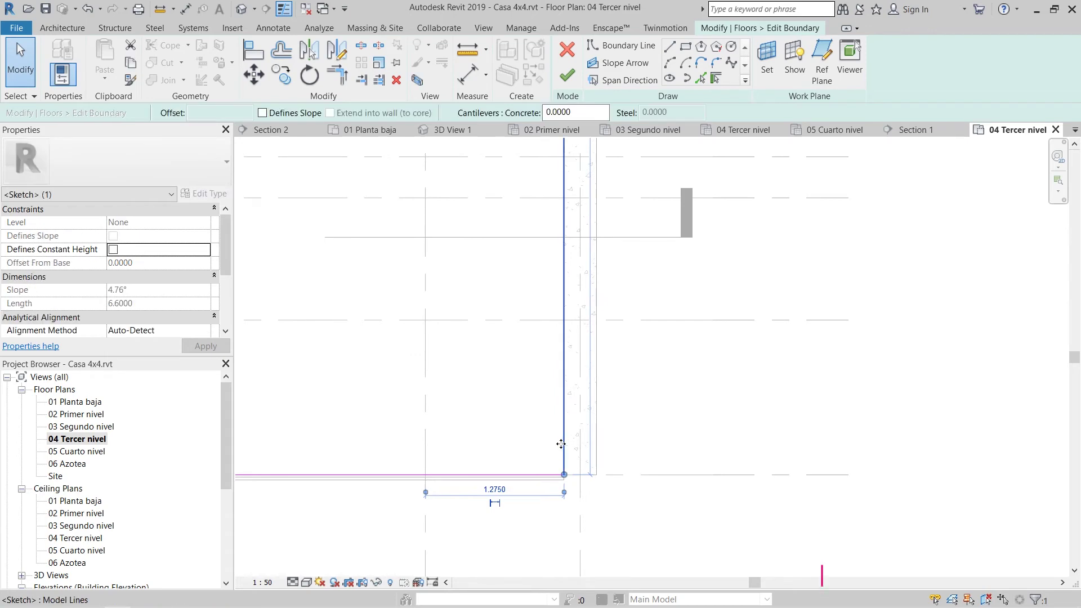
{"action": "left_click_drag", "start_coordinate": [627, 454], "coordinate": [599, 461]}
{"action": "scroll", "coordinate": [788, 480], "scroll_direction": "down", "scroll_amount": 6}
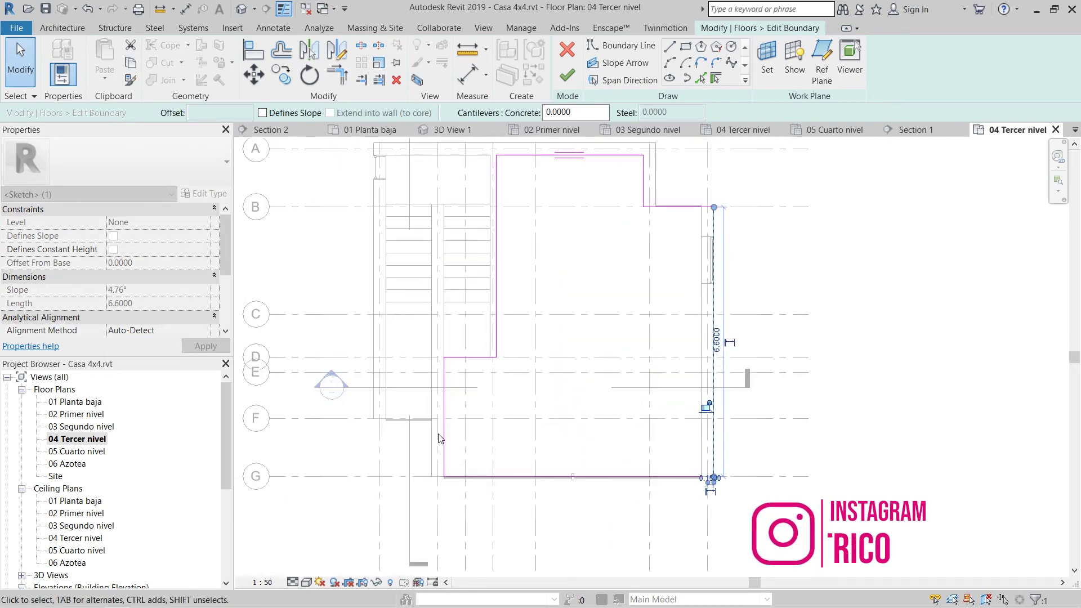
- Move the short stair-side boundary line, between axes D and G, to the outer face of the stair's concrete wall
{"action": "middle_click_drag", "start_coordinate": [432, 434], "coordinate": [636, 444]}
{"action": "scroll", "coordinate": [630, 448], "scroll_direction": "up", "scroll_amount": 7}
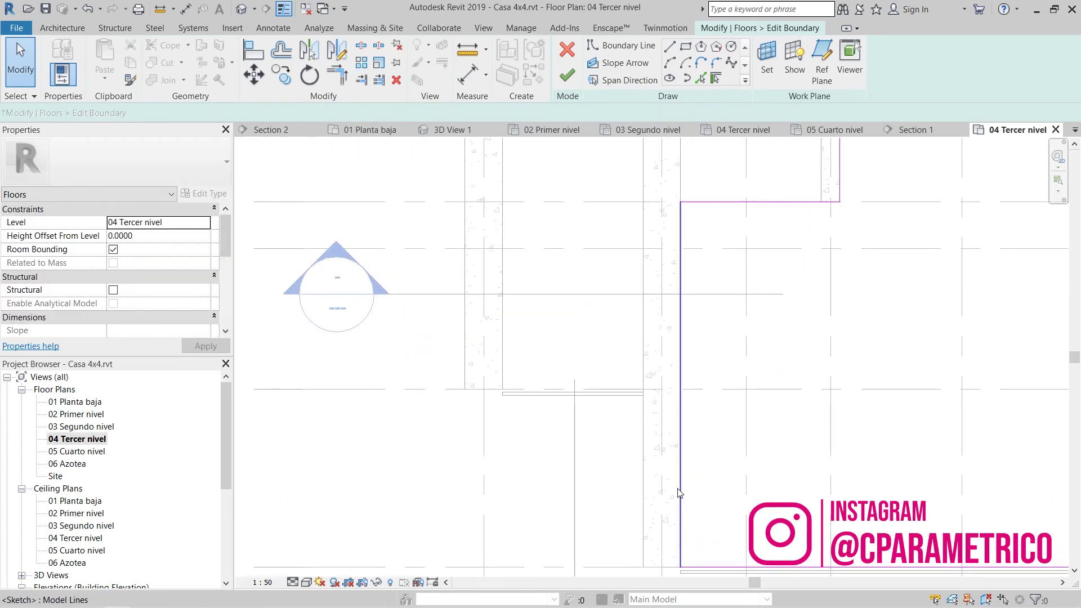
{"action": "left_click_drag", "start_coordinate": [681, 490], "coordinate": [635, 483]}
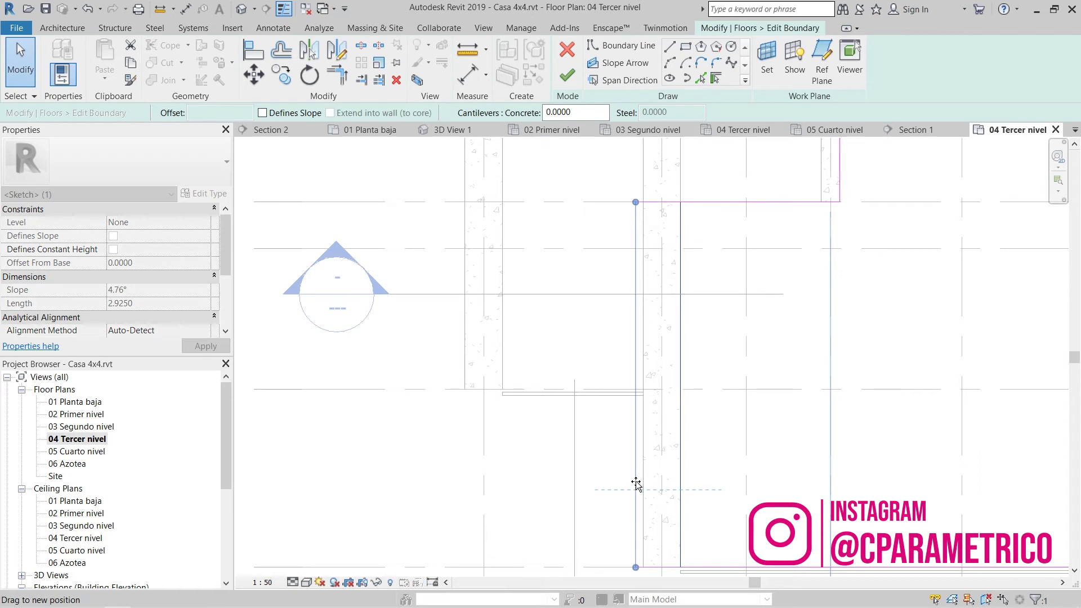
{"action": "left_click", "coordinate": [710, 443]}
{"action": "scroll", "coordinate": [670, 496], "scroll_direction": "up", "scroll_amount": 2}
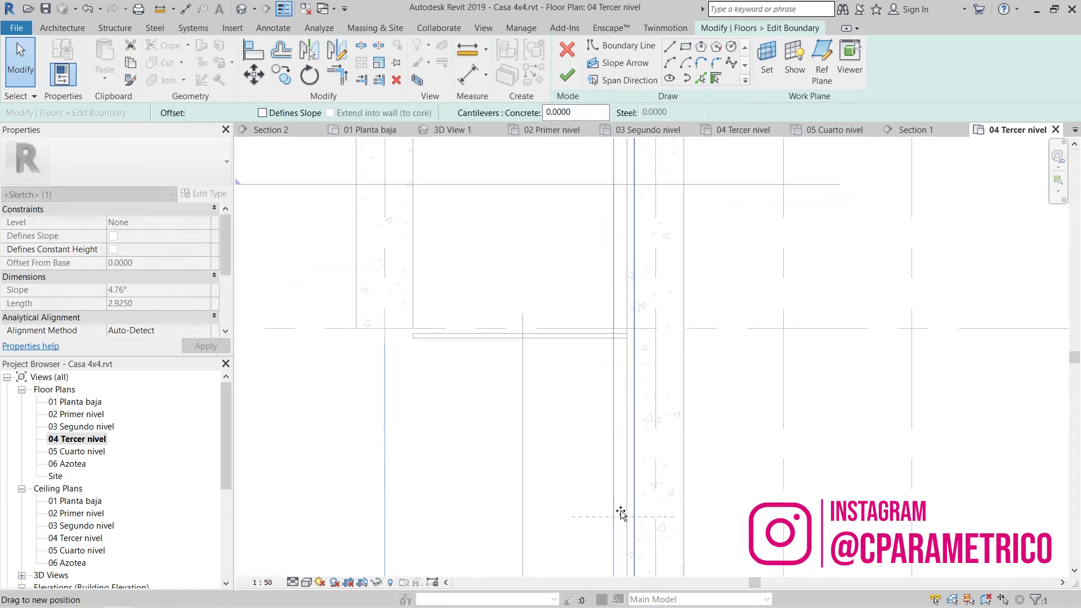
{"action": "left_click_drag", "start_coordinate": [621, 510], "coordinate": [633, 511]}
{"action": "left_click", "coordinate": [713, 425]}
{"action": "scroll", "coordinate": [712, 425], "scroll_direction": "down", "scroll_amount": 3}
{"action": "middle_click_drag", "start_coordinate": [728, 475], "coordinate": [615, 448]}
{"action": "scroll", "coordinate": [608, 490], "scroll_direction": "up", "scroll_amount": 1}
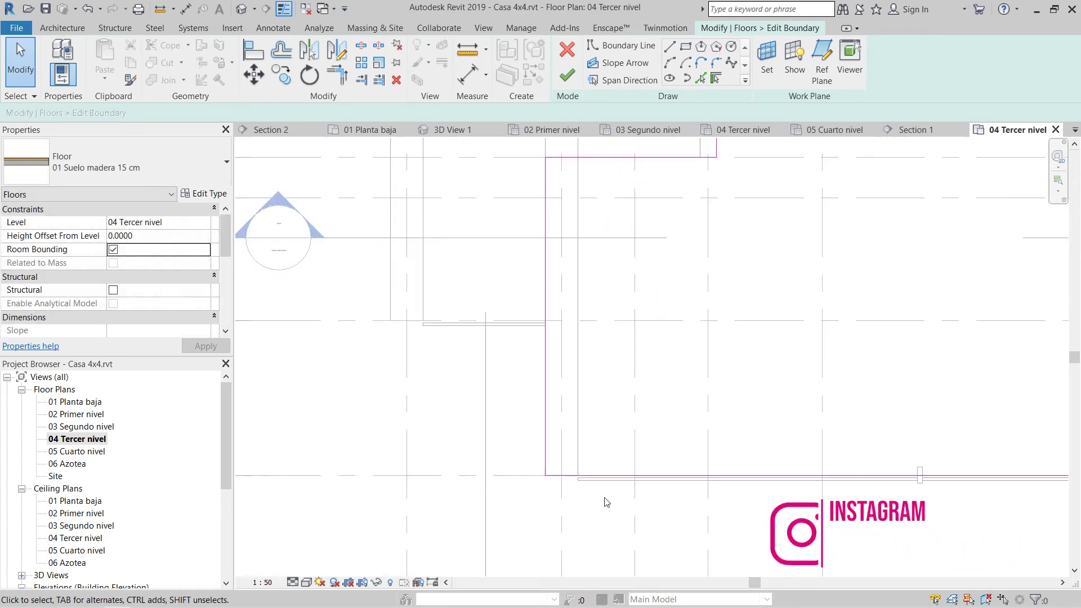
- Move the front boundary line along axis G outward by 0.15 m, past the glazing
{"action": "middle_click_drag", "start_coordinate": [607, 502], "coordinate": [555, 505]}
{"action": "scroll", "coordinate": [555, 505], "scroll_direction": "up", "scroll_amount": 2}
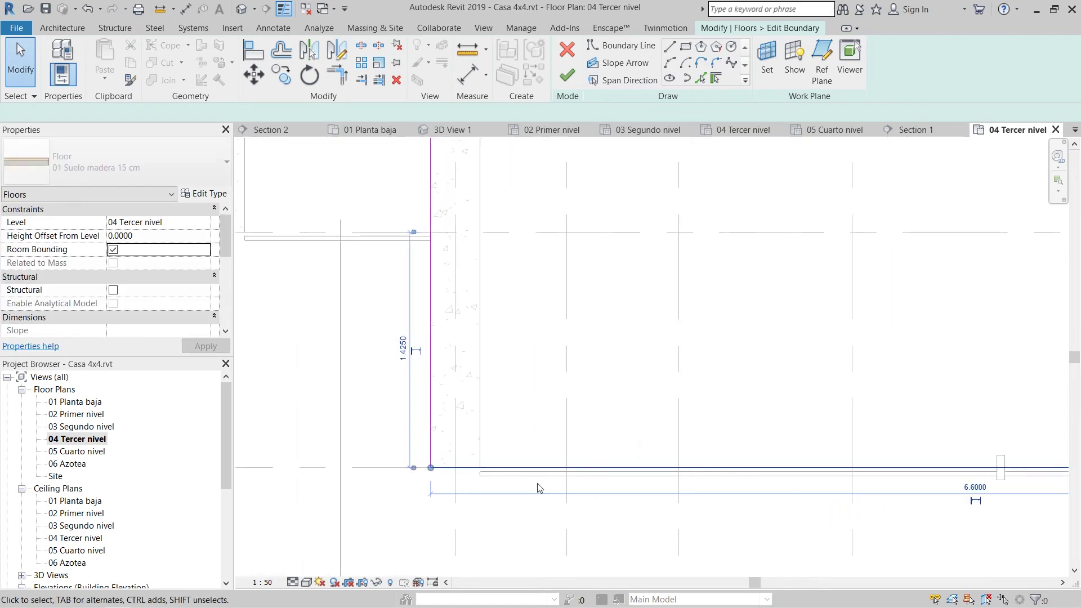
{"action": "left_click", "coordinate": [253, 79]}
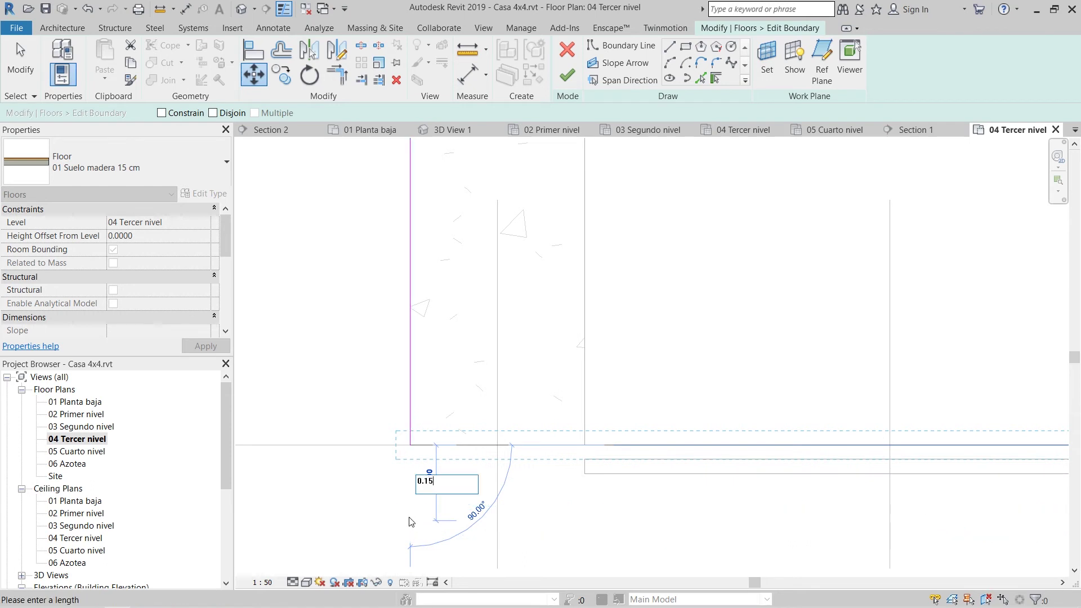
{"action": "key", "text": "Return"}
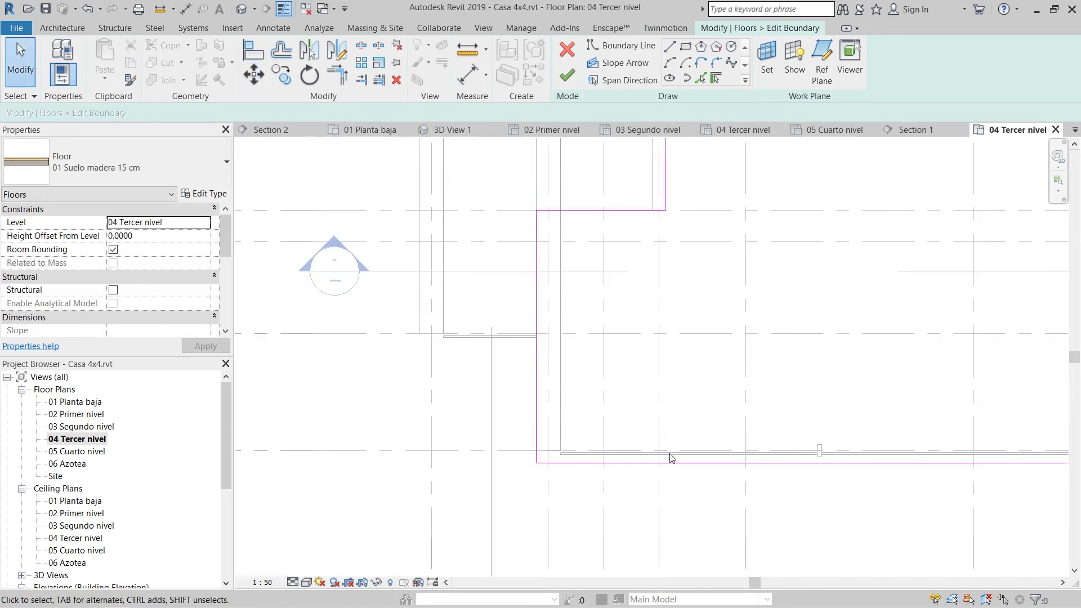
- Extend the front boundary line to the outer face of the right-hand concrete wall to close the corner
{"action": "middle_click_drag", "start_coordinate": [816, 440], "coordinate": [605, 472]}
{"action": "scroll", "coordinate": [606, 471], "scroll_direction": "down", "scroll_amount": 4}
{"action": "scroll", "coordinate": [777, 497], "scroll_direction": "up", "scroll_amount": 7}
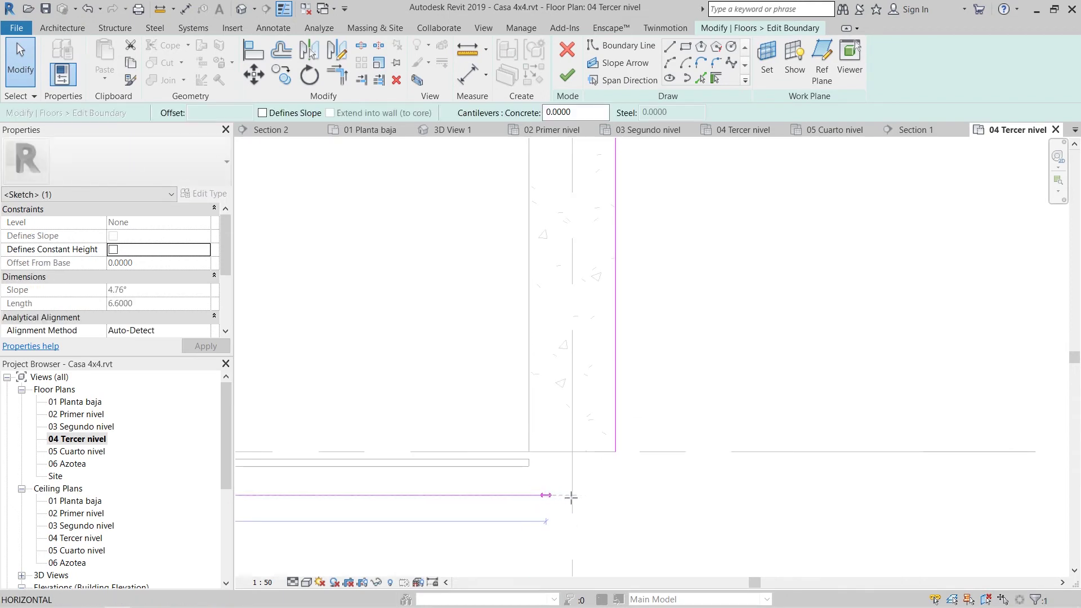
{"action": "left_click_drag", "start_coordinate": [571, 496], "coordinate": [617, 497]}
{"action": "left_click", "coordinate": [622, 443]}
{"action": "scroll", "coordinate": [732, 445], "scroll_direction": "down", "scroll_amount": 5}
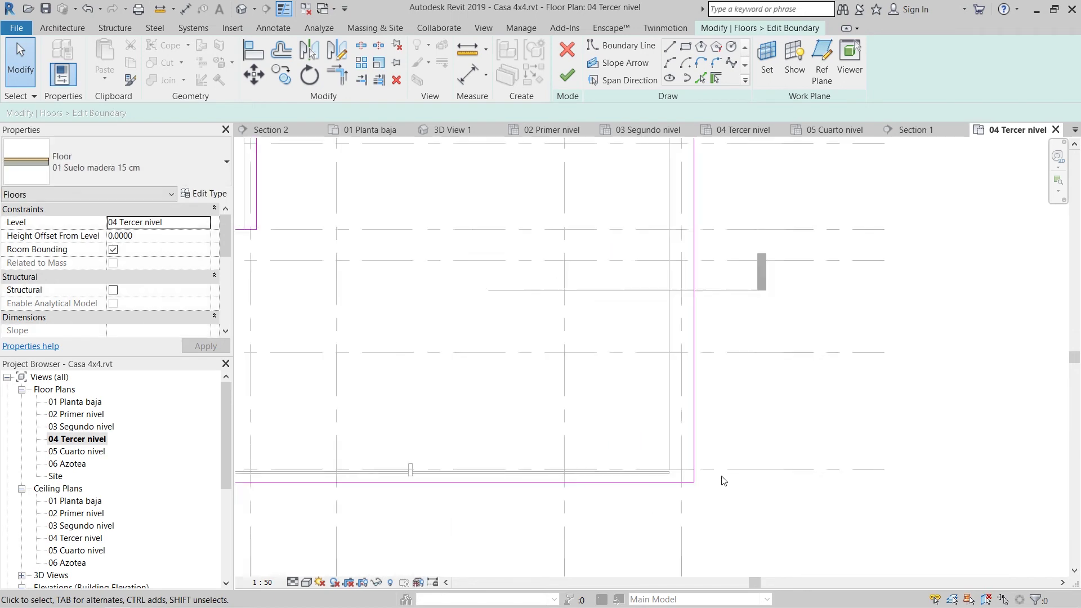
- Move both collinear boundary segments along axis B outward by 0.15 m, past the rear glazing
{"action": "scroll", "coordinate": [490, 479], "scroll_direction": "up", "scroll_amount": 3}
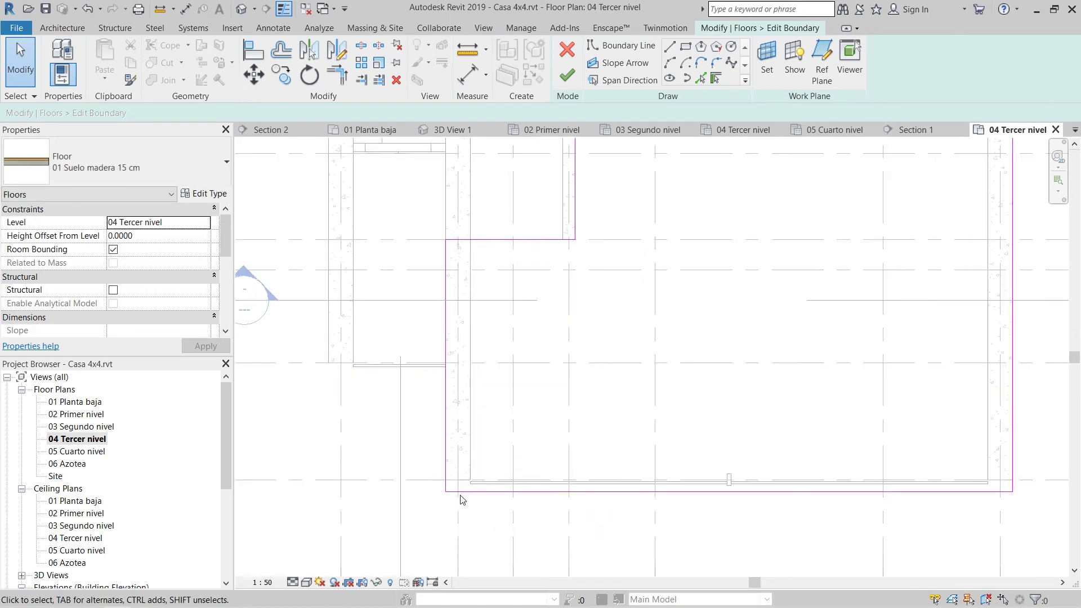
{"action": "scroll", "coordinate": [461, 500], "scroll_direction": "up", "scroll_amount": 2}
{"action": "scroll", "coordinate": [450, 482], "scroll_direction": "down", "scroll_amount": 5}
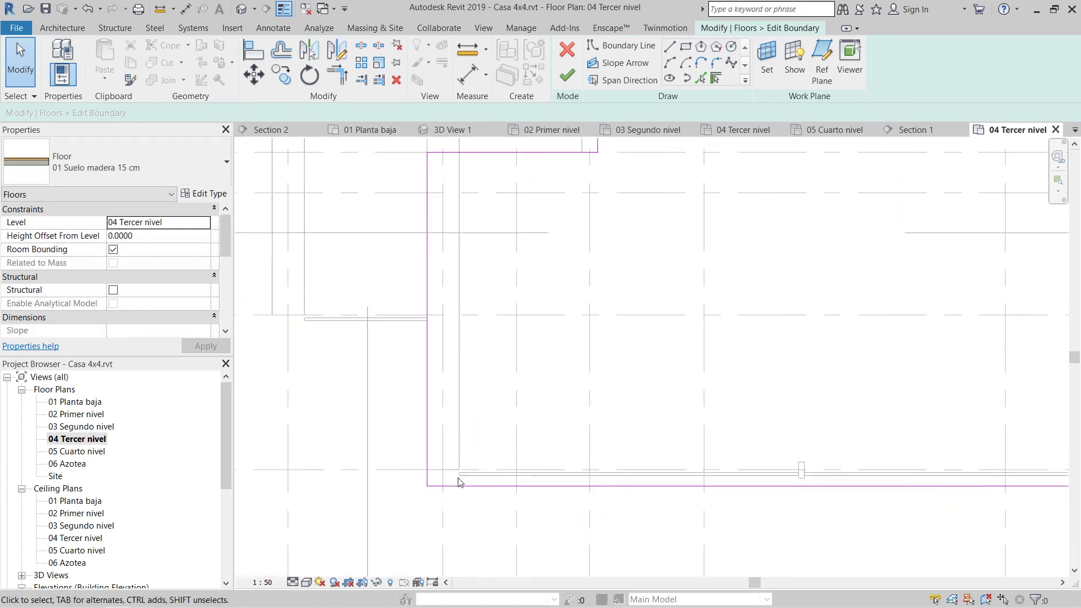
{"action": "middle_click_drag", "start_coordinate": [632, 425], "coordinate": [643, 442]}
{"action": "scroll", "coordinate": [657, 287], "scroll_direction": "up", "scroll_amount": 7}
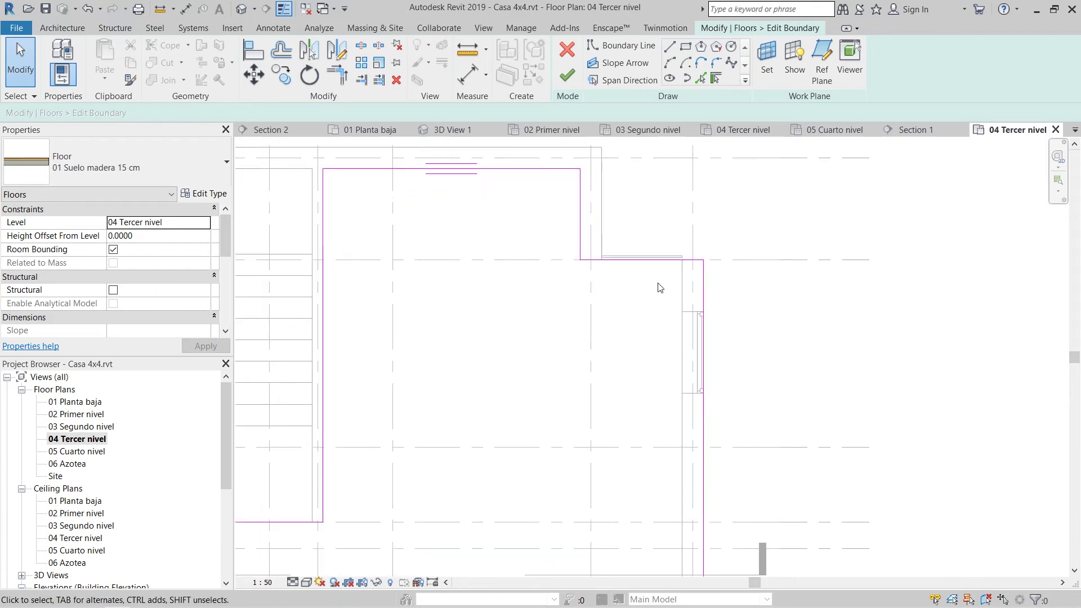
{"action": "middle_click_drag", "start_coordinate": [679, 277], "coordinate": [616, 386]}
{"action": "scroll", "coordinate": [614, 319], "scroll_direction": "up", "scroll_amount": 6}
{"action": "middle_click_drag", "start_coordinate": [579, 315], "coordinate": [611, 378]}
{"action": "scroll", "coordinate": [613, 382], "scroll_direction": "down", "scroll_amount": 1}
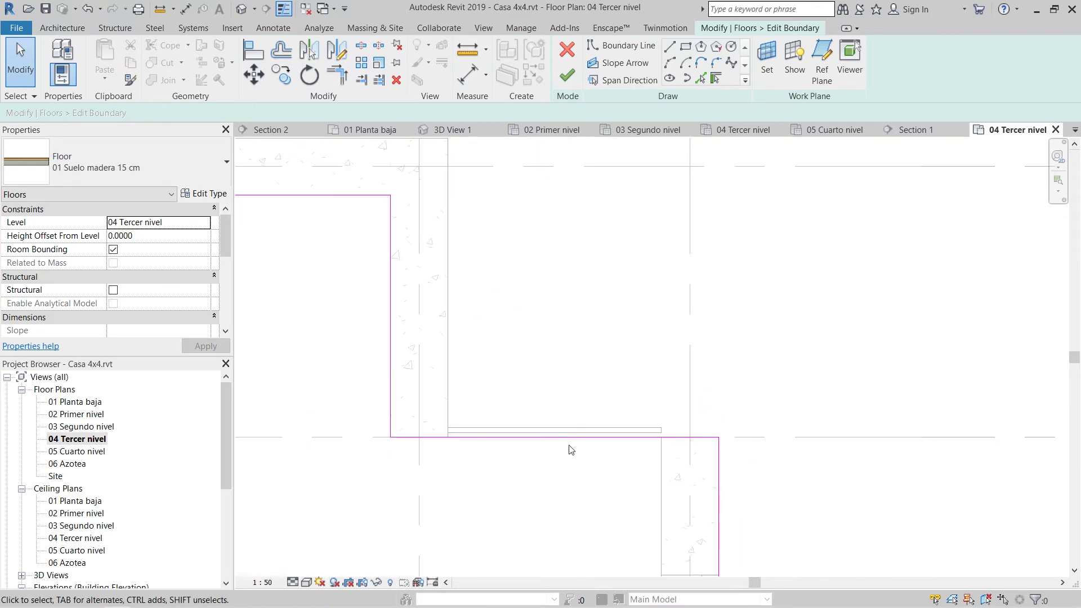
{"action": "left_click", "coordinate": [572, 439]}
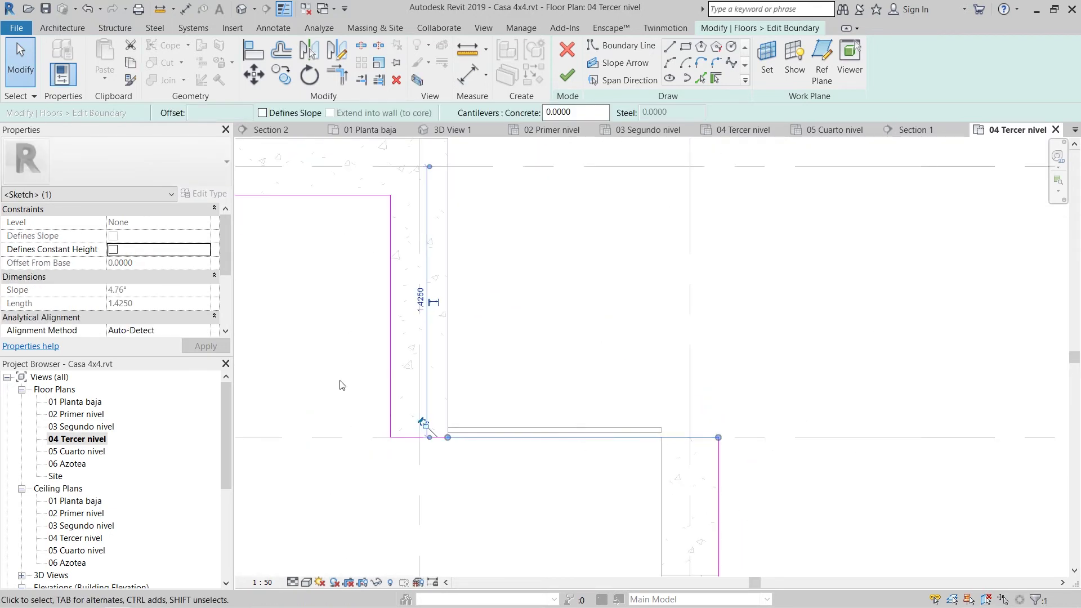
{"action": "left_click_drag", "start_coordinate": [325, 345], "coordinate": [825, 497]}
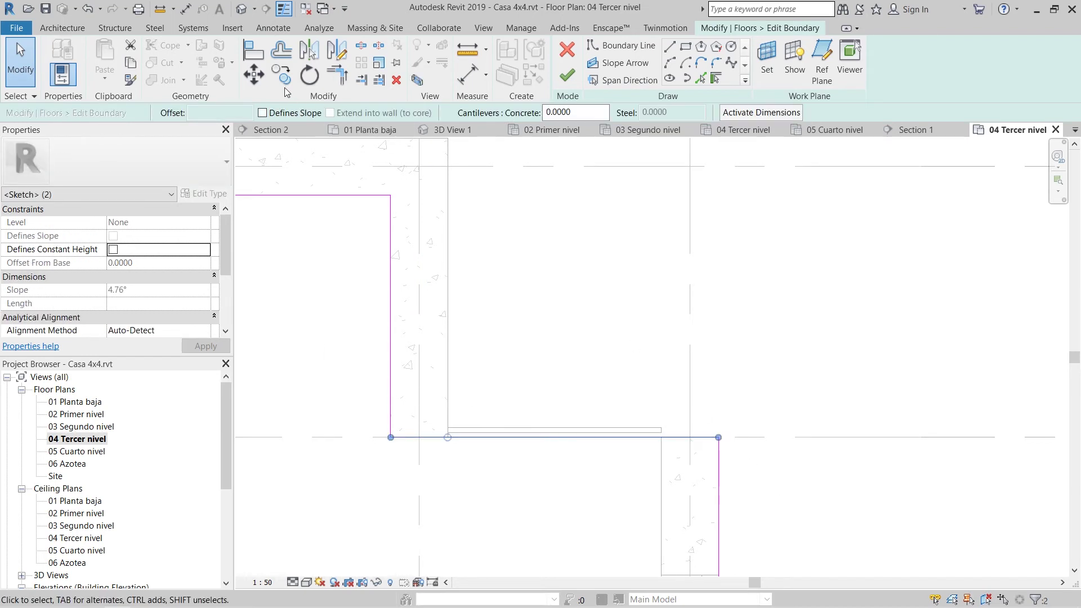
{"action": "left_click", "coordinate": [262, 84]}
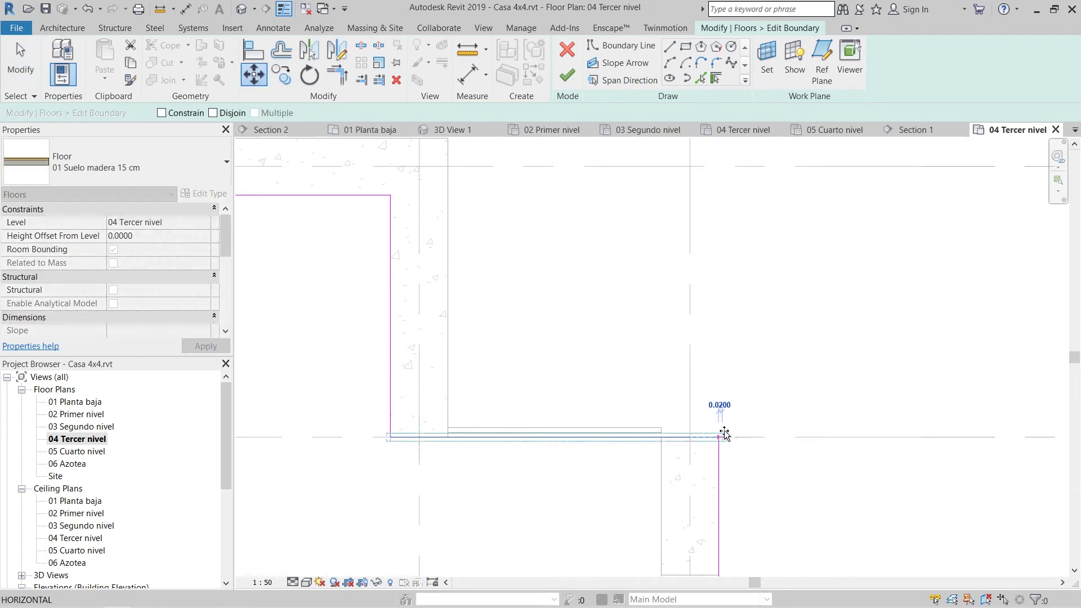
{"action": "left_click", "coordinate": [719, 437]}
{"action": "type", "text": "0."}
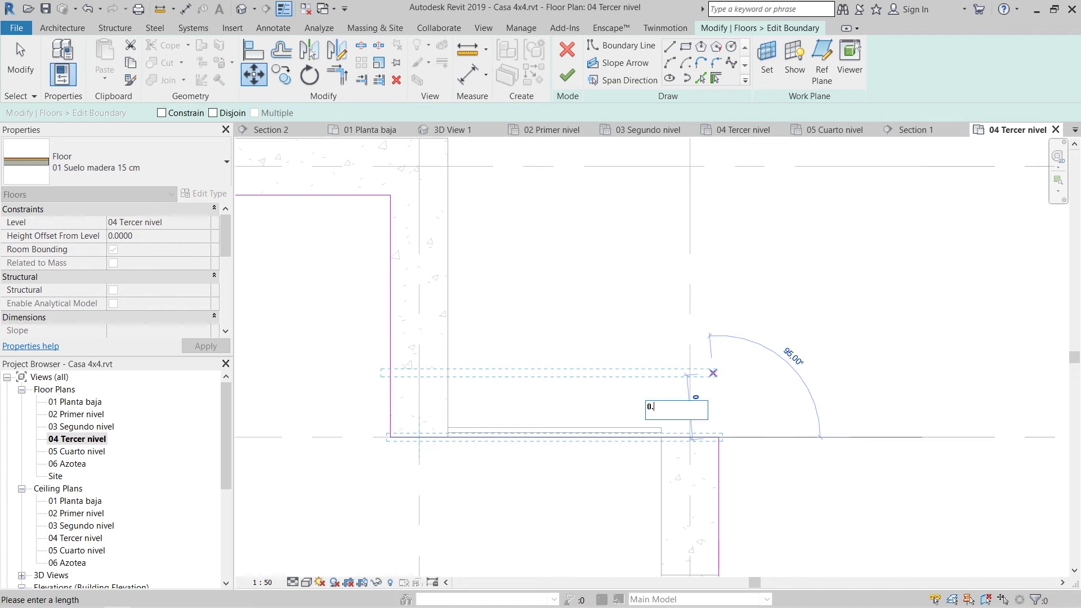
{"action": "type", "text": "15"}
{"action": "key", "text": "Return"}
{"action": "left_click", "coordinate": [802, 351]}
{"action": "scroll", "coordinate": [766, 375], "scroll_direction": "down", "scroll_amount": 3}
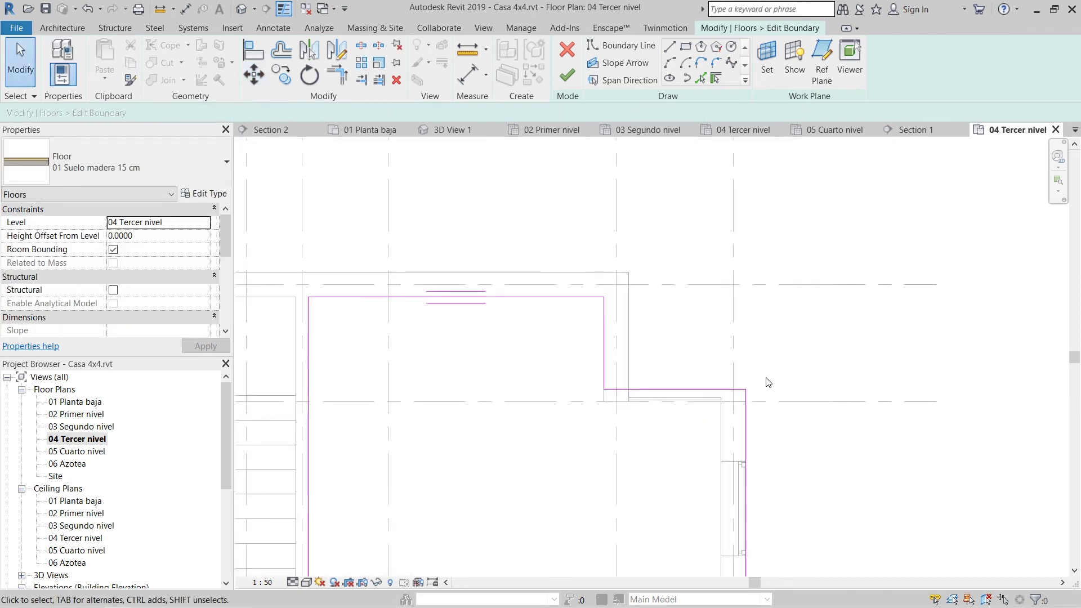
- Check the boundary's corners and finish the floor edit without attaching the walls to the floor's bottom
{"action": "scroll", "coordinate": [770, 385], "scroll_direction": "down", "scroll_amount": 3}
{"action": "middle_click_drag", "start_coordinate": [788, 442], "coordinate": [697, 217]}
{"action": "middle_click_drag", "start_coordinate": [725, 478], "coordinate": [695, 353]}
{"action": "middle_click_drag", "start_coordinate": [619, 419], "coordinate": [630, 381]}
{"action": "scroll", "coordinate": [629, 381], "scroll_direction": "up", "scroll_amount": 1}
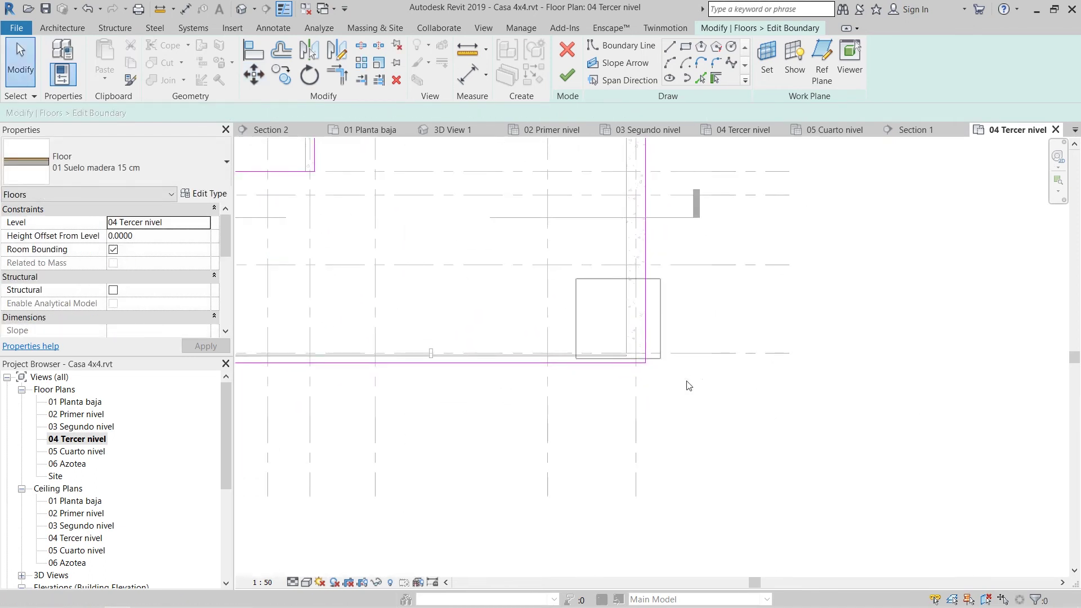
{"action": "scroll", "coordinate": [689, 354], "scroll_direction": "down", "scroll_amount": 2}
{"action": "middle_click_drag", "start_coordinate": [510, 227], "coordinate": [558, 394]}
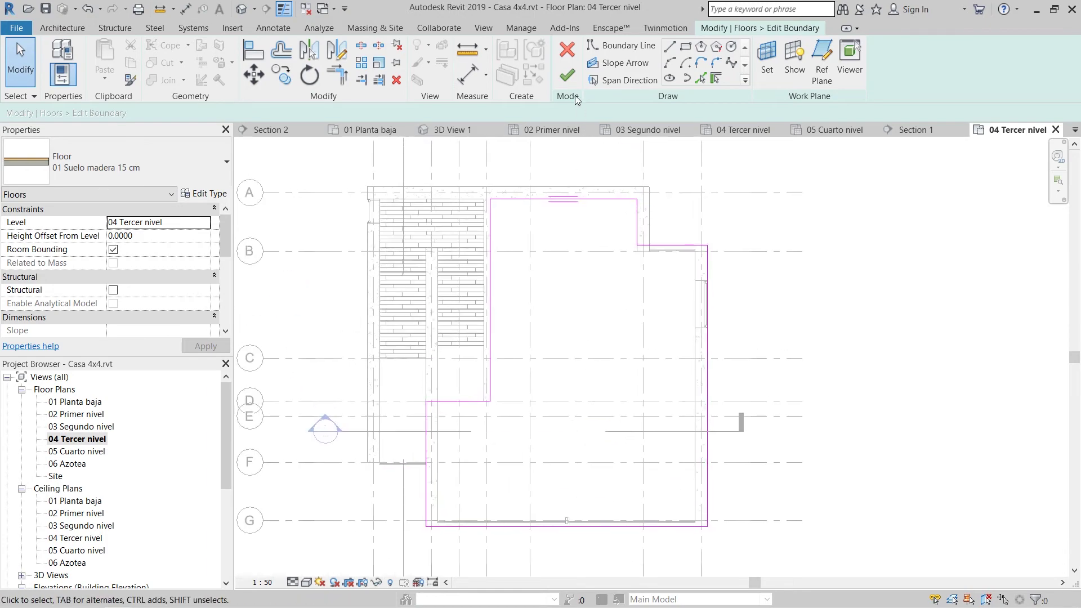
{"action": "left_click", "coordinate": [567, 79]}
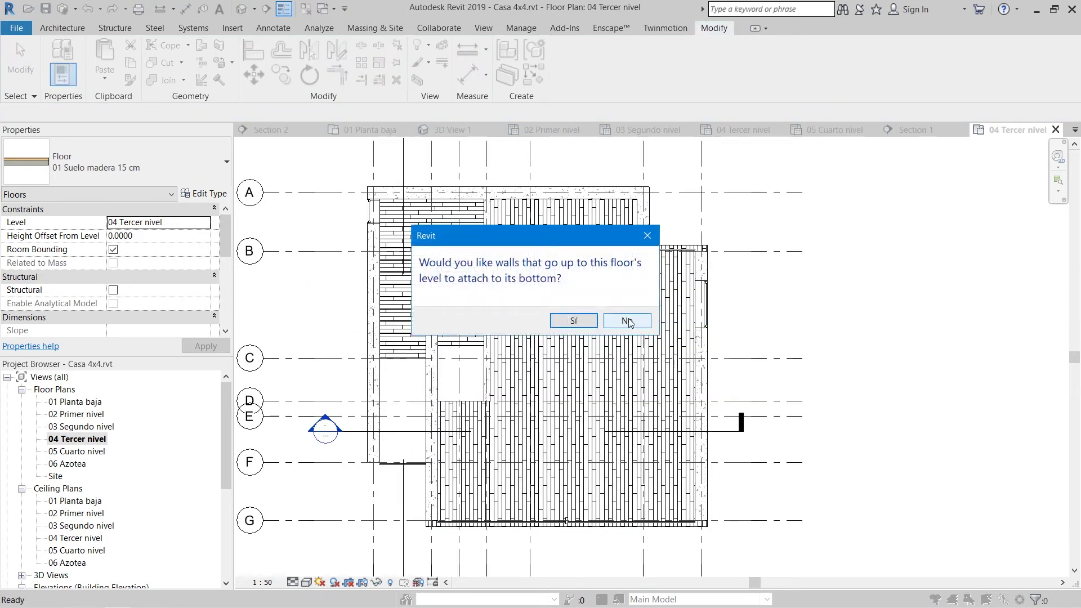
{"action": "left_click", "coordinate": [629, 322]}
{"action": "left_click", "coordinate": [886, 316]}
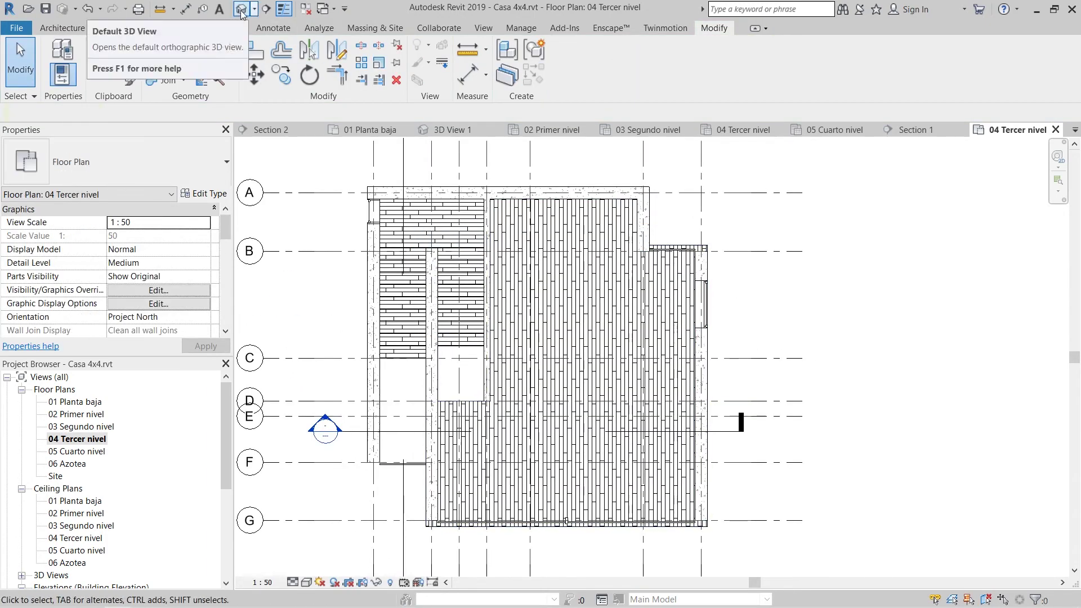
- Check the slab edge in 3D, and in the 04 Tercer nivel plan extend the stair-side concrete wall to the floor's front edge
{"action": "left_click", "coordinate": [242, 15]}
{"action": "scroll", "coordinate": [557, 299], "scroll_direction": "down", "scroll_amount": 3}
{"action": "middle_click_drag", "start_coordinate": [800, 439], "coordinate": [750, 418], "text": "shift"}
{"action": "scroll", "coordinate": [794, 329], "scroll_direction": "up", "scroll_amount": 2}
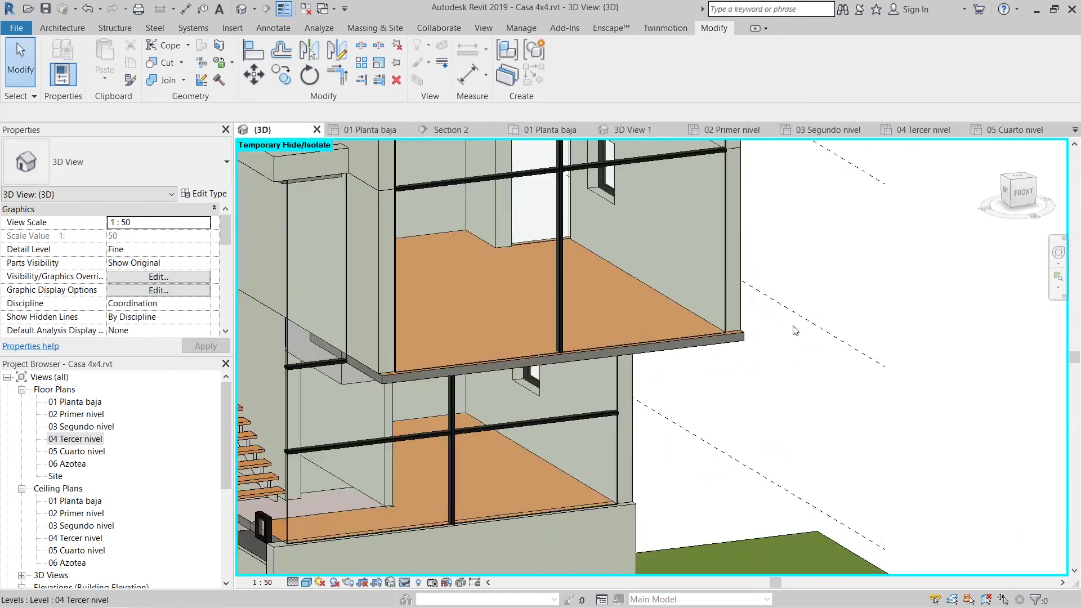
{"action": "scroll", "coordinate": [794, 330], "scroll_direction": "up", "scroll_amount": 5}
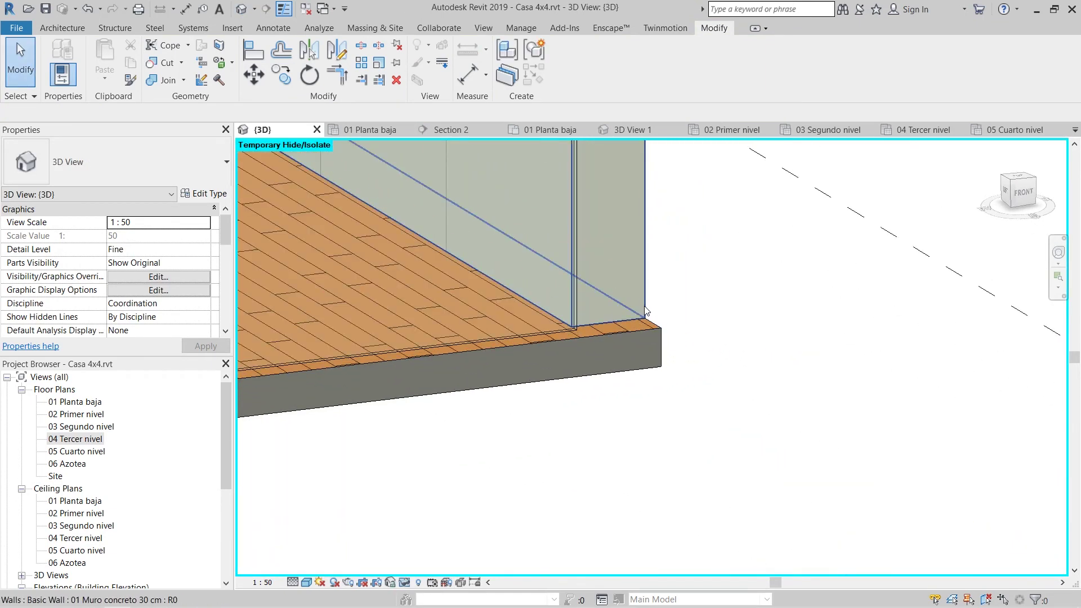
{"action": "double_click", "coordinate": [74, 441]}
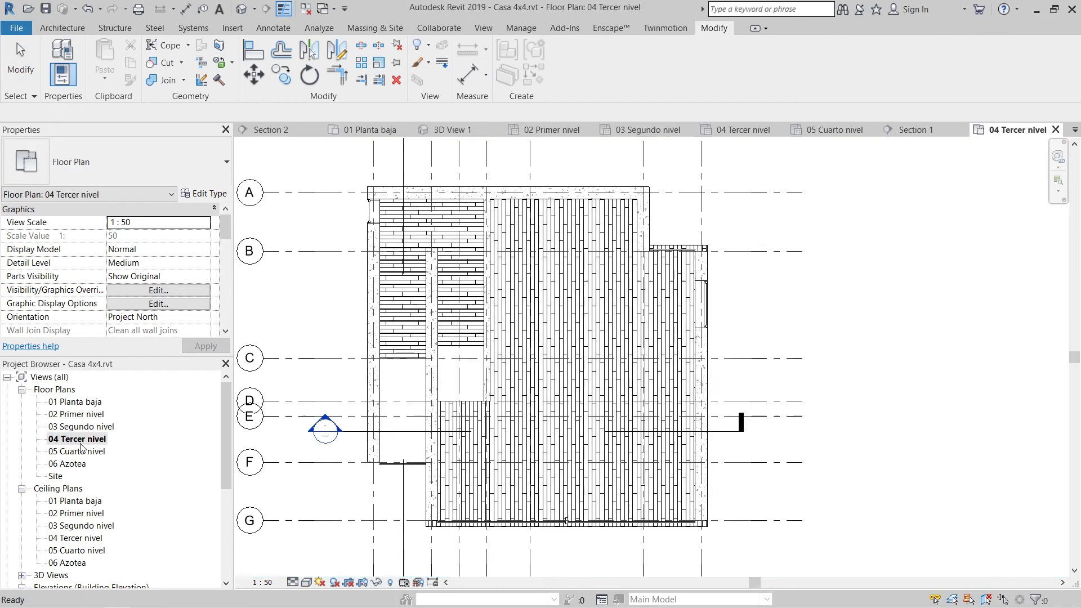
{"action": "scroll", "coordinate": [440, 496], "scroll_direction": "up", "scroll_amount": 6}
{"action": "left_click", "coordinate": [440, 497]}
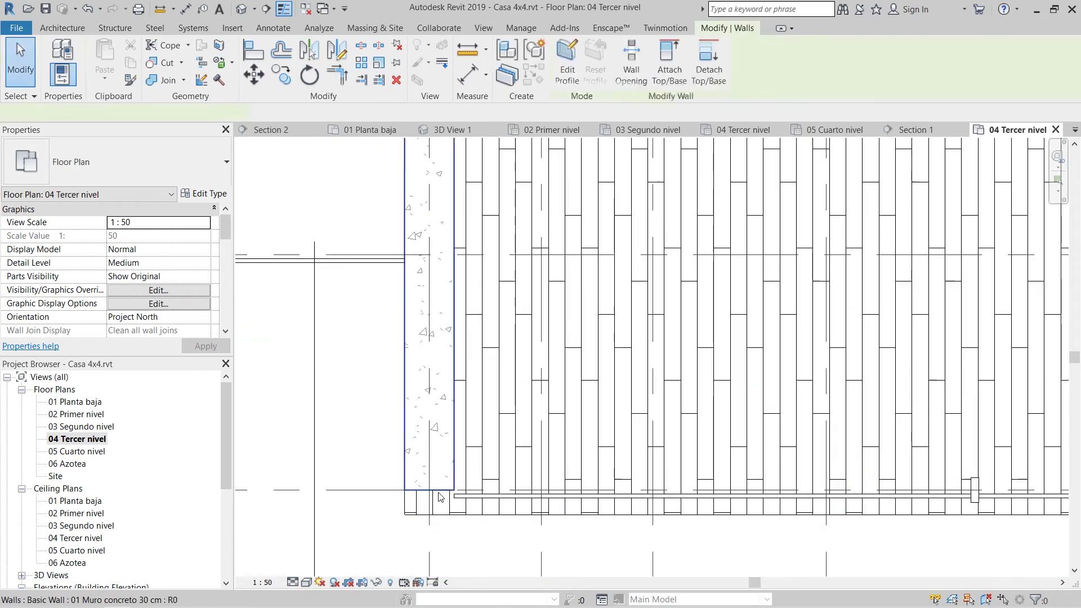
{"action": "key", "text": "r"}
{"action": "key", "text": "s"}
{"action": "left_click_drag", "start_coordinate": [429, 515], "coordinate": [429, 515]}
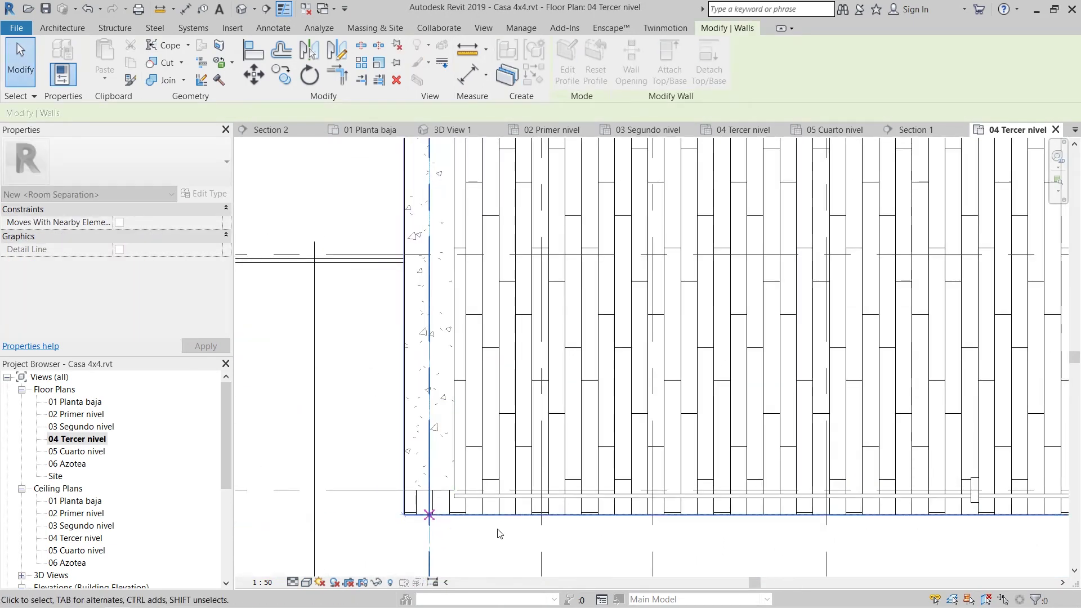
- Extend the front end of the right-hand 01 Muro concreto 30 cm wall to the floor's front edge
{"action": "scroll", "coordinate": [507, 516], "scroll_direction": "down", "scroll_amount": 4}
{"action": "middle_click_drag", "start_coordinate": [775, 518], "coordinate": [563, 518]}
{"action": "scroll", "coordinate": [592, 519], "scroll_direction": "up", "scroll_amount": 2}
{"action": "scroll", "coordinate": [575, 510], "scroll_direction": "up", "scroll_amount": 4}
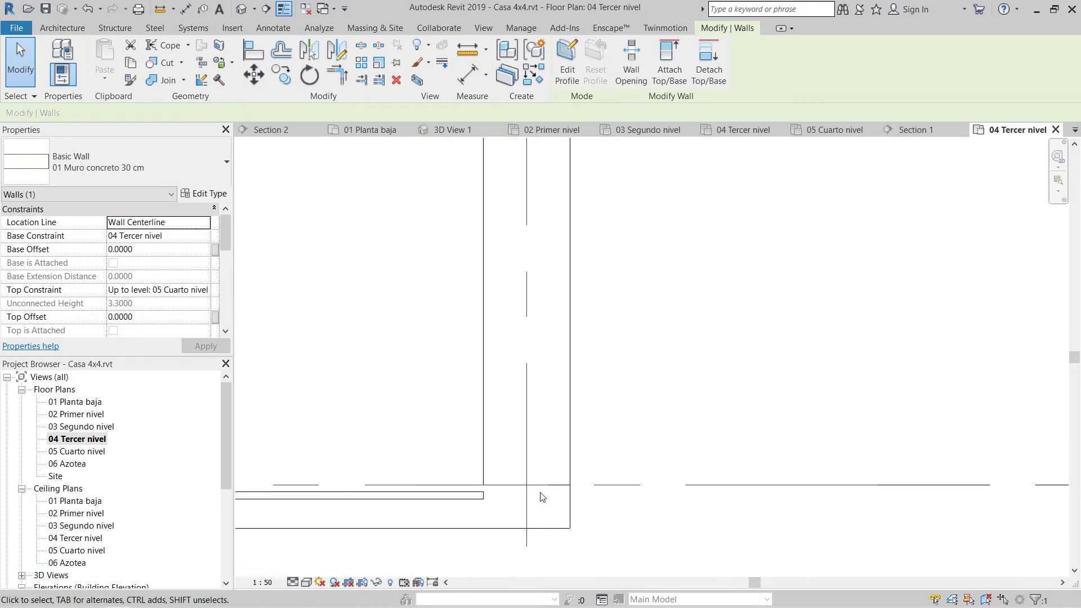
{"action": "key", "text": "r"}
{"action": "key", "text": "s"}
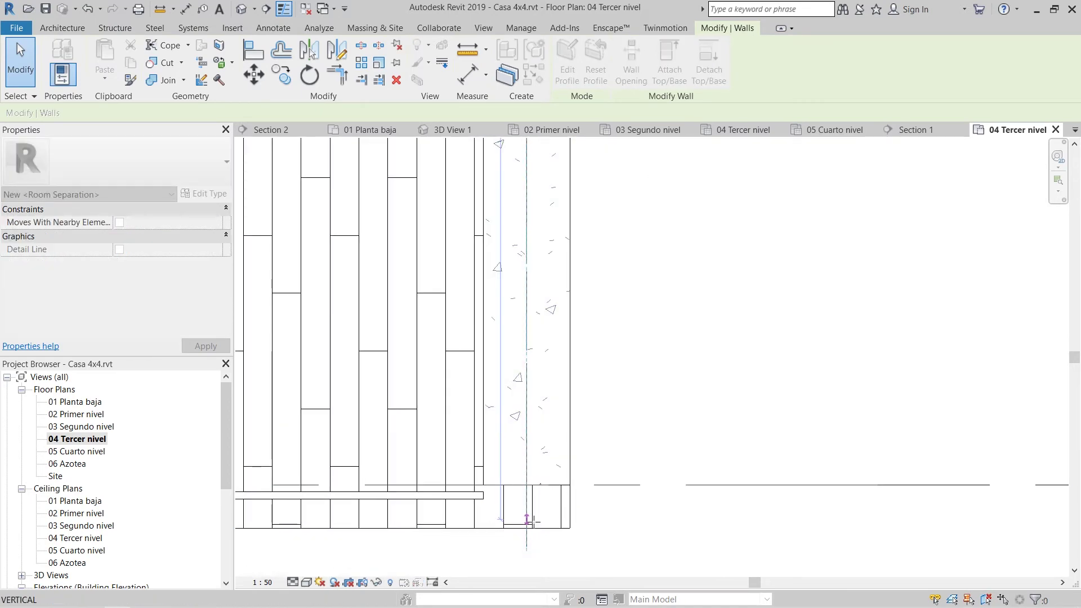
{"action": "left_click_drag", "start_coordinate": [525, 528], "coordinate": [526, 528]}
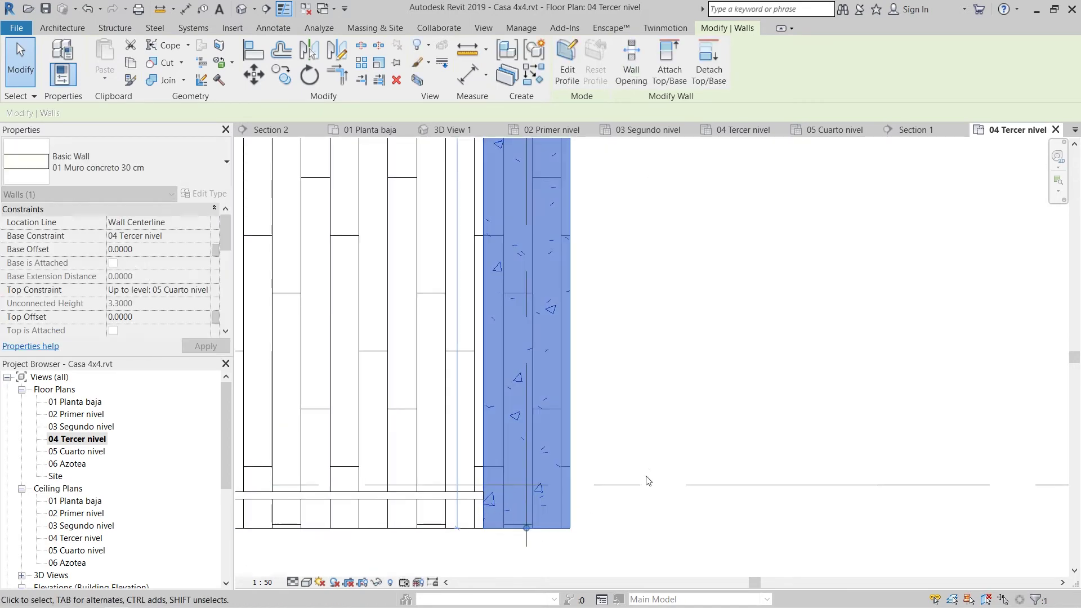
{"action": "scroll", "coordinate": [666, 459], "scroll_direction": "down", "scroll_amount": 3}
{"action": "left_click", "coordinate": [743, 426]}
{"action": "scroll", "coordinate": [711, 424], "scroll_direction": "down", "scroll_amount": 3}
{"action": "scroll", "coordinate": [707, 405], "scroll_direction": "down", "scroll_amount": 1}
{"action": "middle_click_drag", "start_coordinate": [709, 372], "coordinate": [669, 509]}
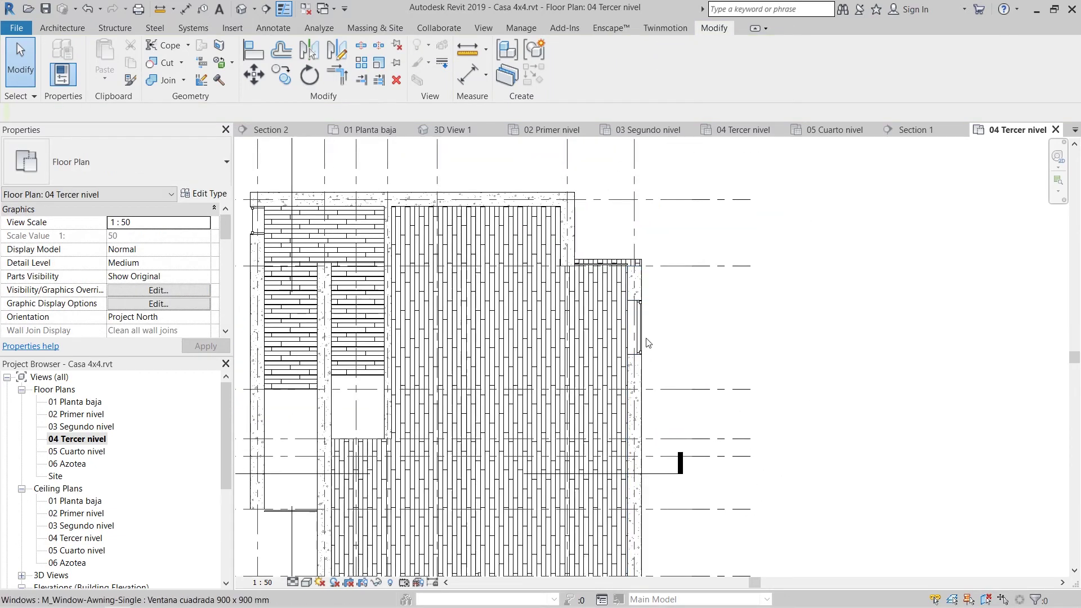
- Extend the rear end of the 01 Muro concreto 30 cm wall on axis 7 to the floor's rear edge past axis B
{"action": "scroll", "coordinate": [618, 311], "scroll_direction": "up", "scroll_amount": 5}
{"action": "middle_click_drag", "start_coordinate": [631, 259], "coordinate": [588, 360]}
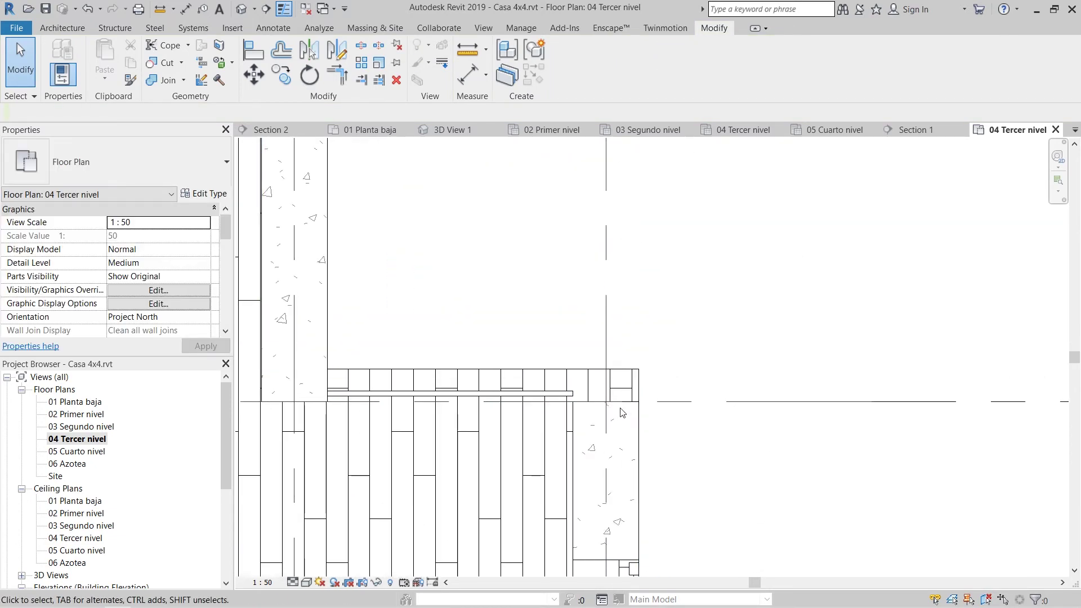
{"action": "left_click", "coordinate": [624, 411]}
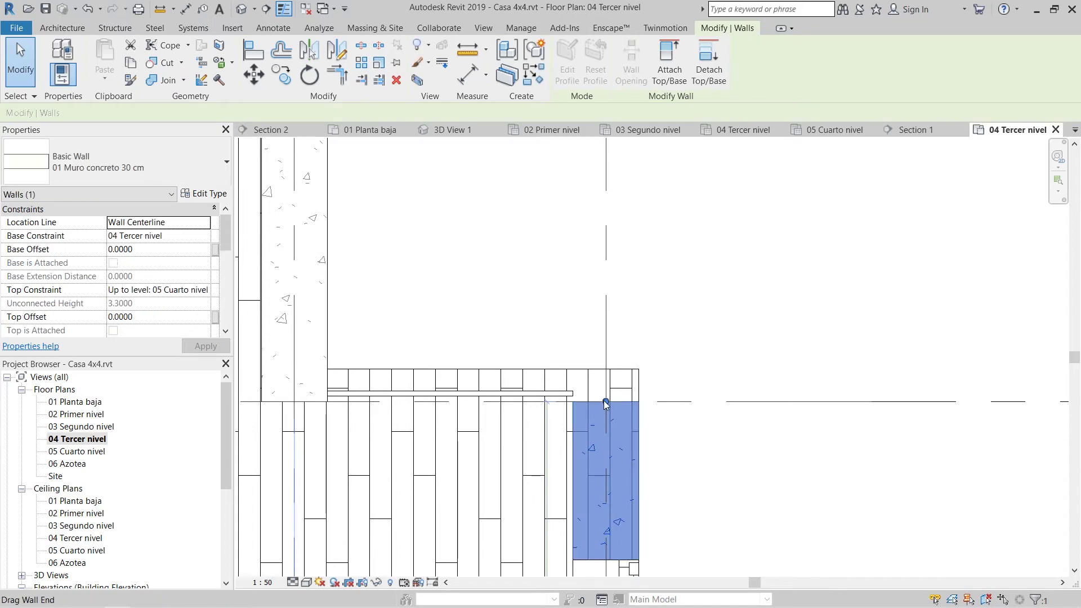
{"action": "left_click_drag", "start_coordinate": [606, 403], "coordinate": [606, 369]}
{"action": "left_click", "coordinate": [707, 343]}
{"action": "scroll", "coordinate": [698, 371], "scroll_direction": "down", "scroll_amount": 8}
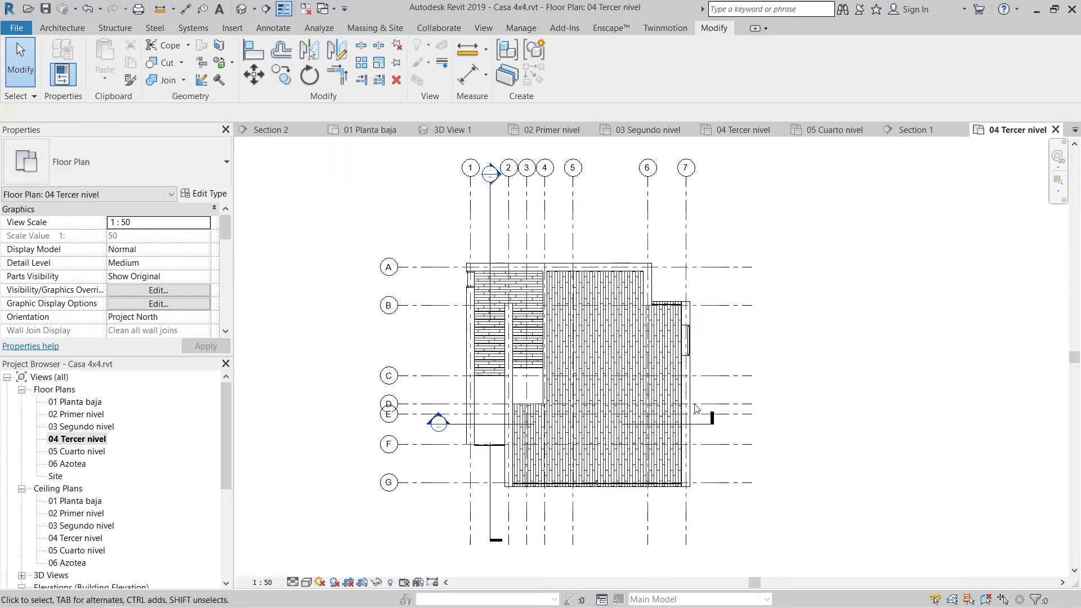
- Show 05 Cuarto nivel as the underlay of the 04 Tercer nivel plan, with the underlay orientation set to Look up
{"action": "scroll", "coordinate": [481, 355], "scroll_direction": "up", "scroll_amount": 6}
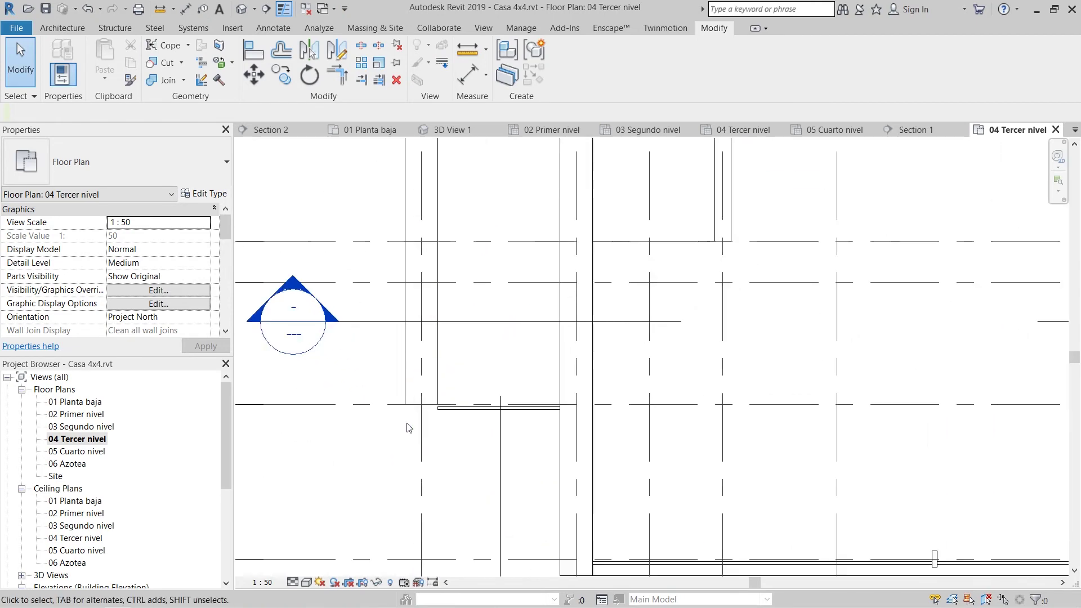
{"action": "scroll", "coordinate": [409, 428], "scroll_direction": "down", "scroll_amount": 5}
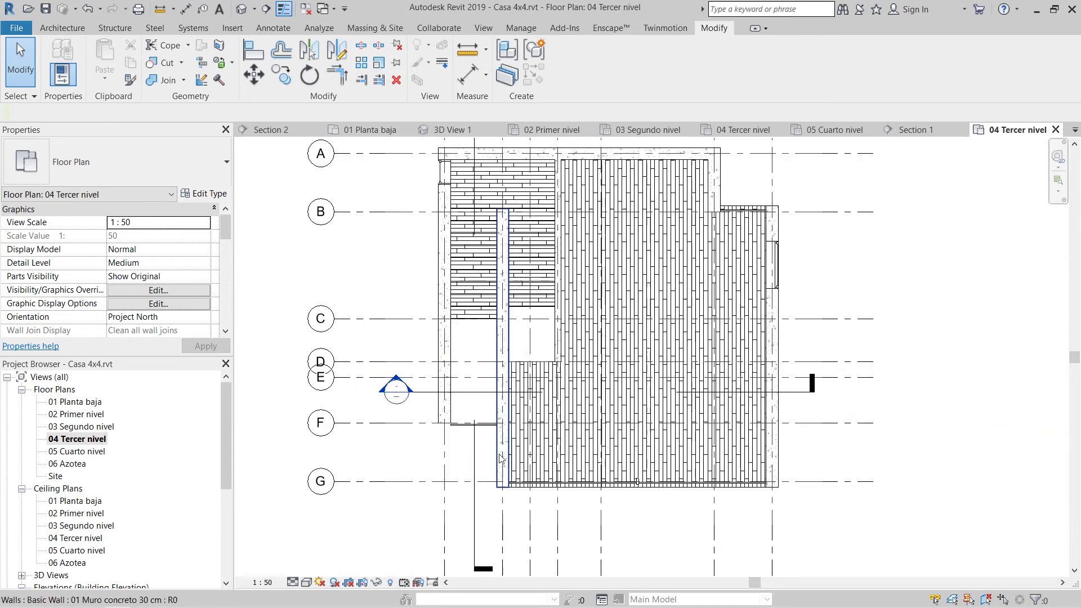
{"action": "scroll", "coordinate": [502, 459], "scroll_direction": "up", "scroll_amount": 5}
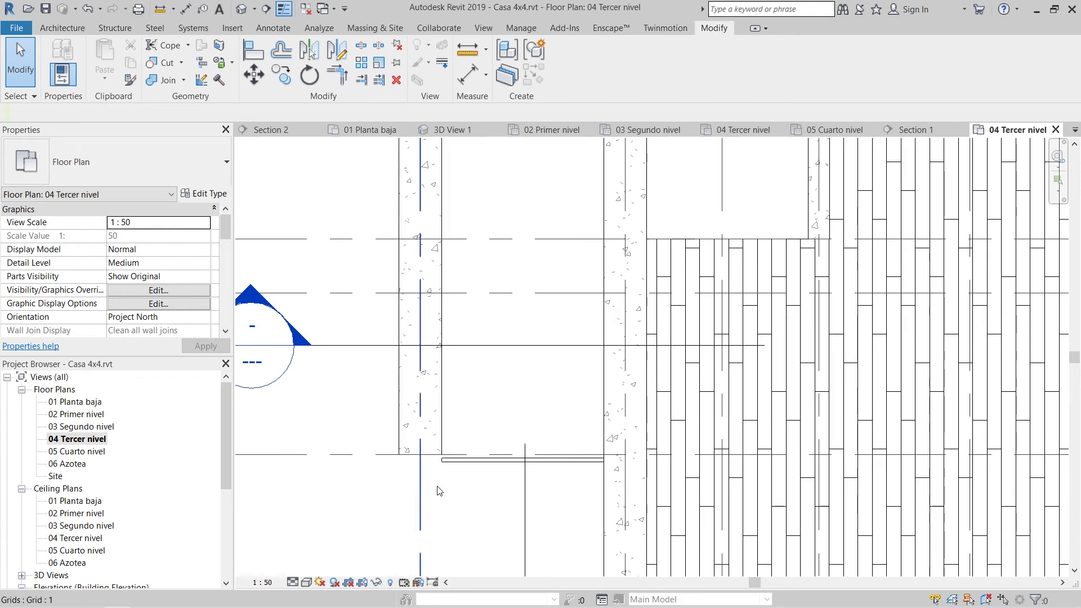
{"action": "middle_click_drag", "start_coordinate": [426, 489], "coordinate": [459, 497]}
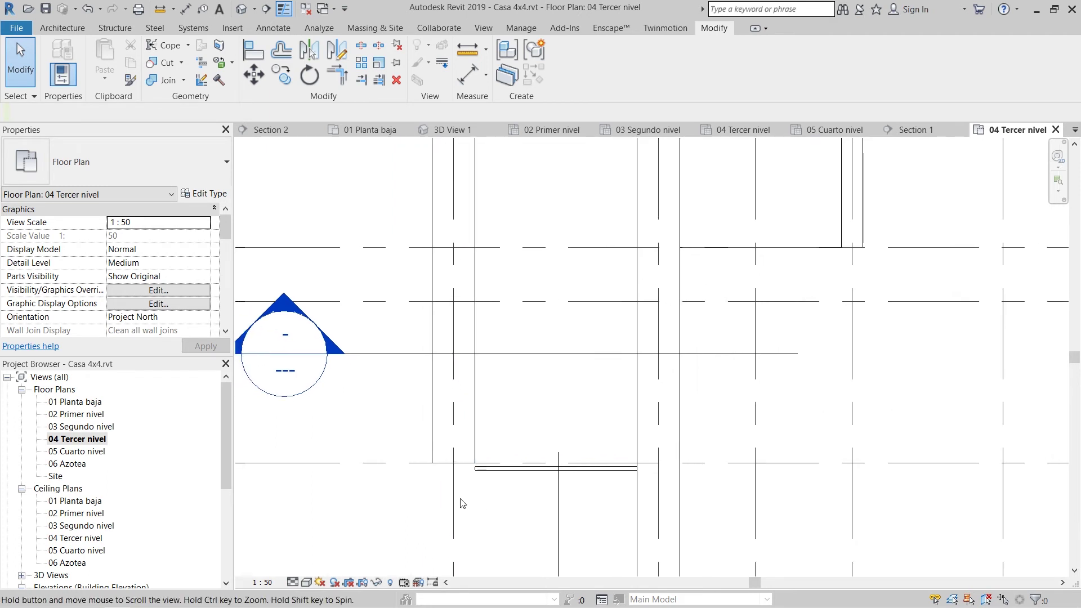
{"action": "scroll", "coordinate": [337, 366], "scroll_direction": "down", "scroll_amount": 1}
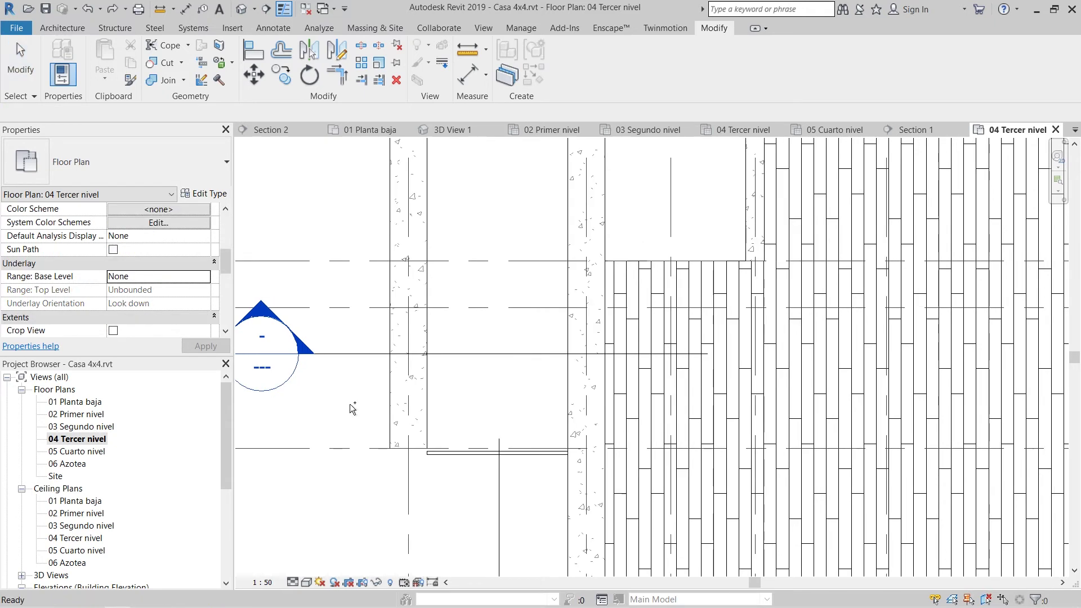
{"action": "middle_click_drag", "start_coordinate": [513, 427], "coordinate": [501, 420]}
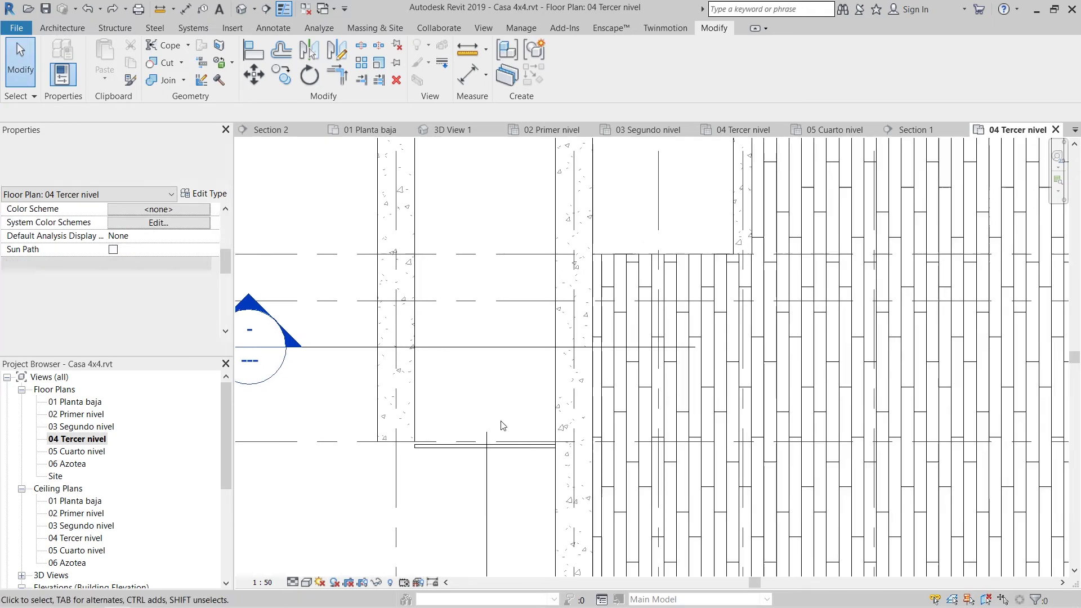
{"action": "left_click", "coordinate": [205, 280]}
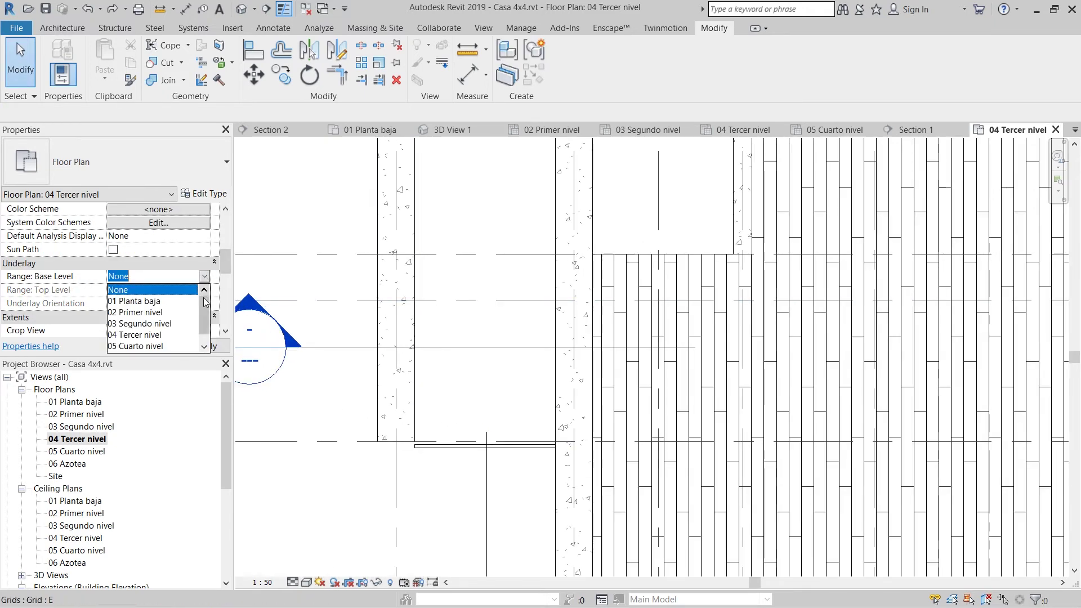
{"action": "left_click", "coordinate": [146, 345]}
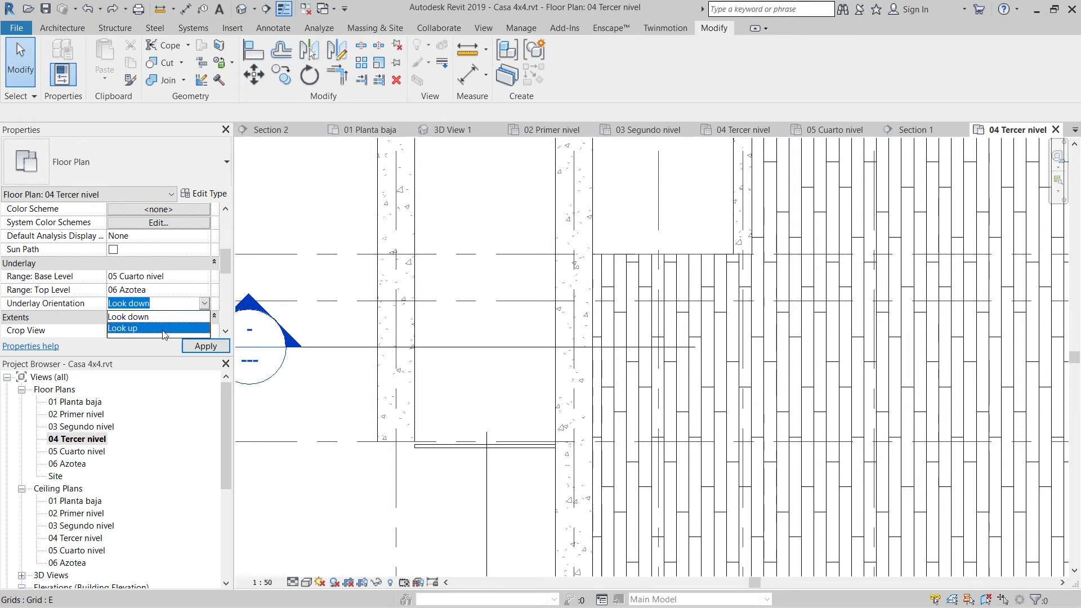
{"action": "left_click", "coordinate": [163, 331]}
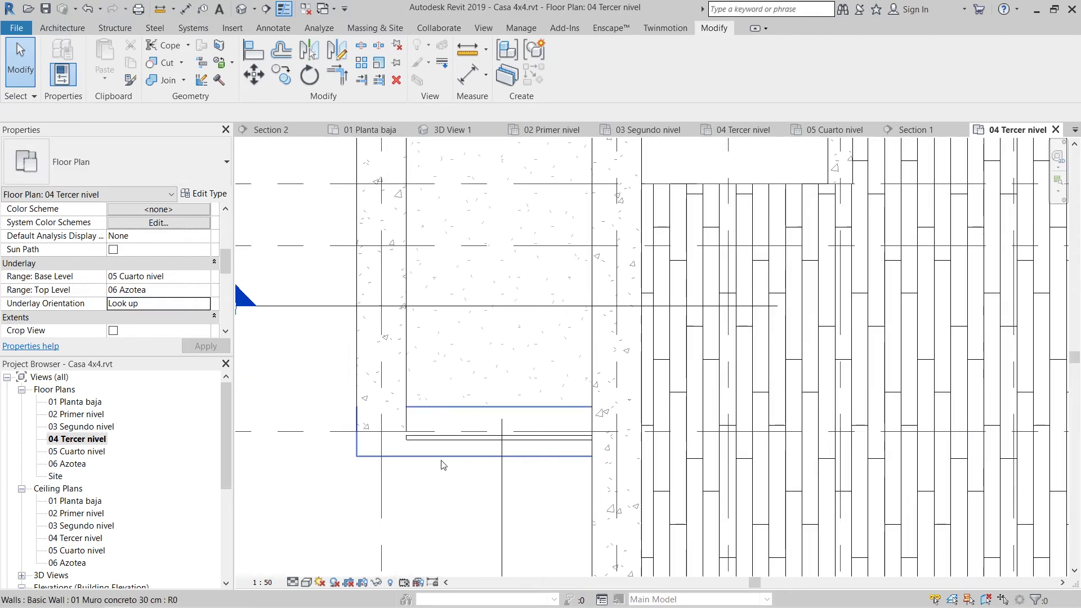
- Extend the front end of the concrete wall on axis 1 past axis F to the outer edge of the underlaid upper-level wall
{"action": "middle_click_drag", "start_coordinate": [443, 465], "coordinate": [426, 472]}
{"action": "left_click", "coordinate": [391, 401]}
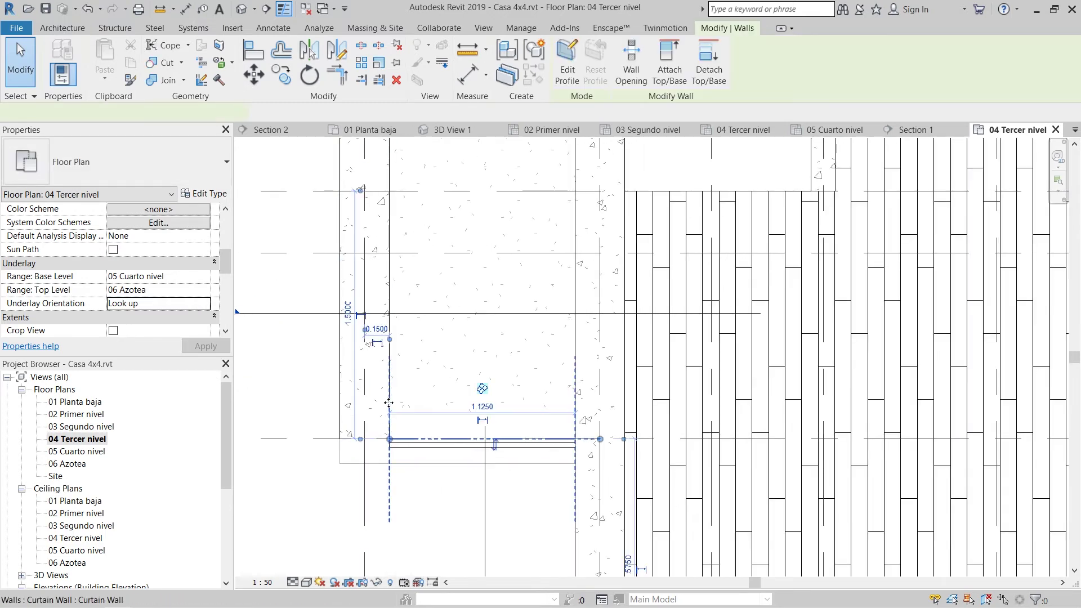
{"action": "key", "text": "Escape"}
{"action": "left_click", "coordinate": [372, 429]}
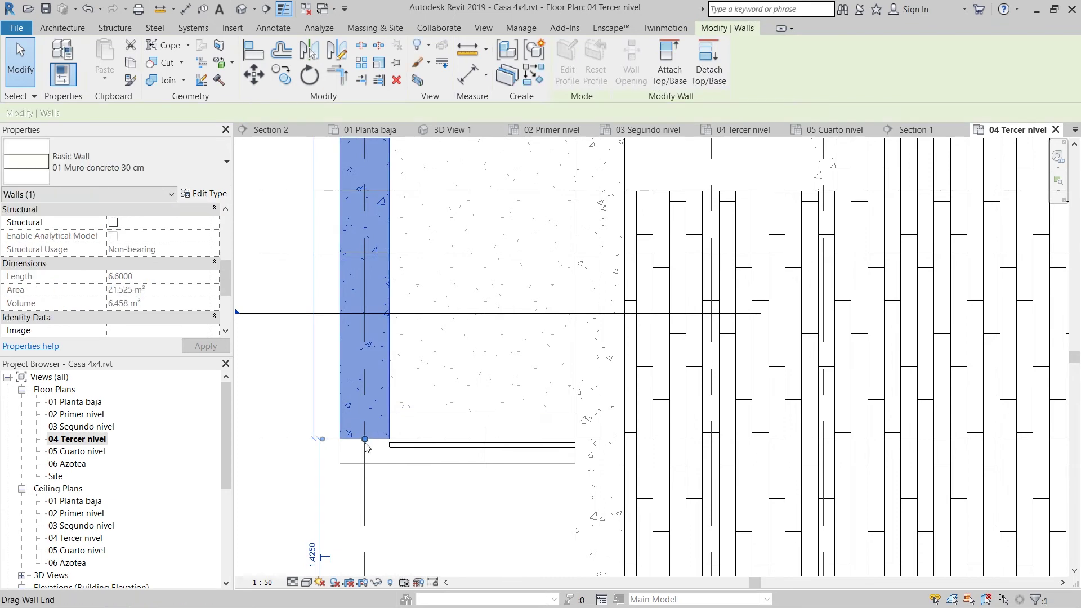
{"action": "left_click_drag", "start_coordinate": [365, 439], "coordinate": [365, 464]}
{"action": "left_click", "coordinate": [441, 510]}
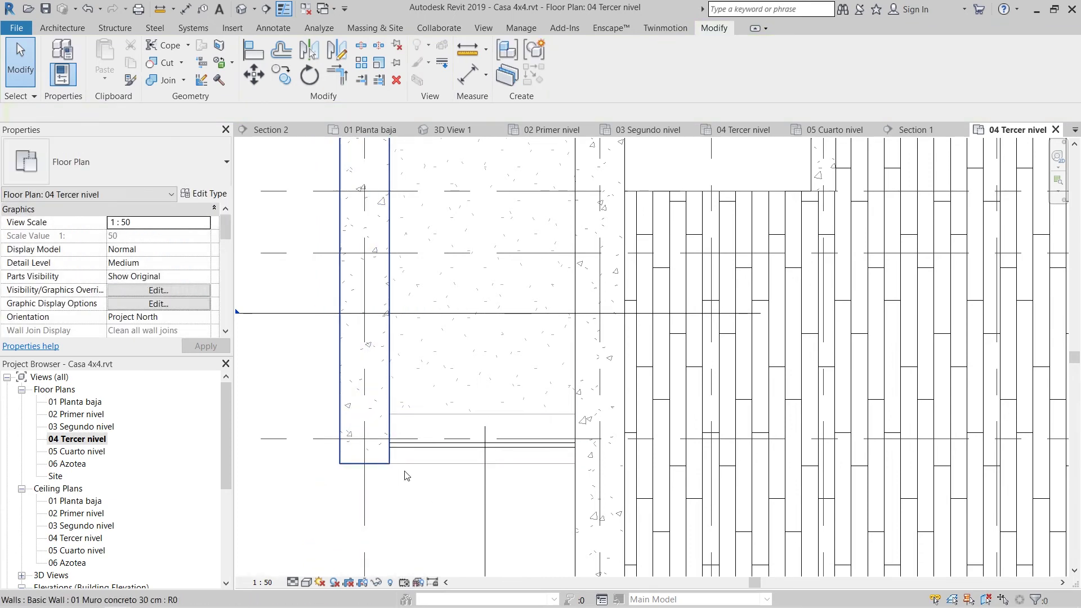
- Extend the lower end of the concrete wall on axis 6 past axis B to the underlaid wall's edge and check the corner
{"action": "scroll", "coordinate": [412, 479], "scroll_direction": "down", "scroll_amount": 6}
{"action": "scroll", "coordinate": [691, 425], "scroll_direction": "up", "scroll_amount": 8}
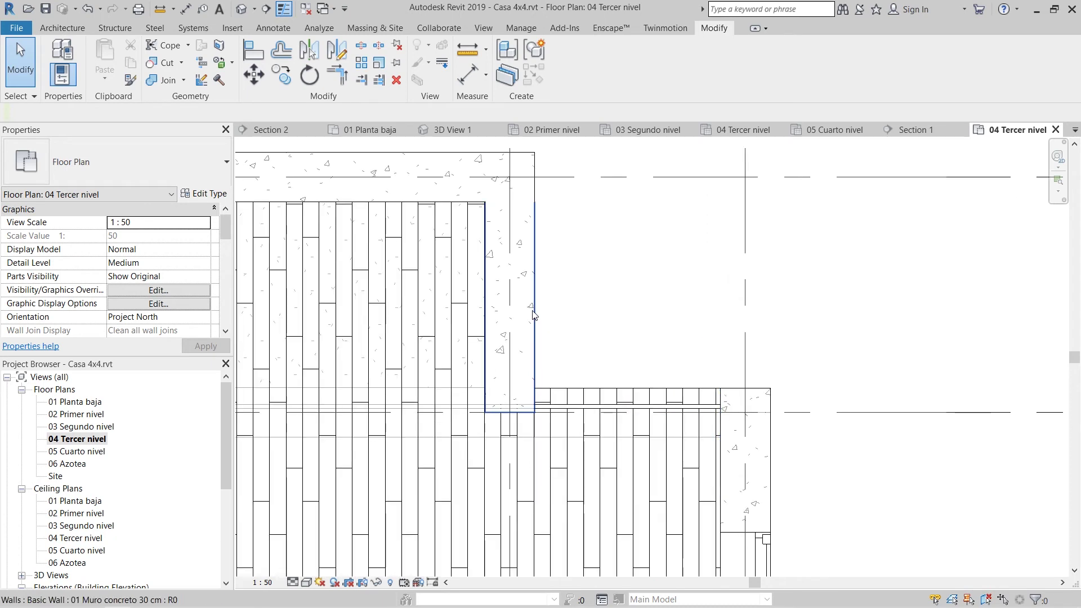
{"action": "left_click", "coordinate": [533, 311]}
{"action": "mouse_move", "coordinate": [510, 413]}
{"action": "left_mouse_down"}
{"action": "mouse_move", "coordinate": [512, 461]}
{"action": "mouse_move", "coordinate": [513, 422]}
{"action": "left_mouse_up"}
{"action": "scroll", "coordinate": [509, 447], "scroll_direction": "up", "scroll_amount": 4}
{"action": "left_click", "coordinate": [726, 235]}
{"action": "scroll", "coordinate": [694, 282], "scroll_direction": "down", "scroll_amount": 5}
{"action": "scroll", "coordinate": [659, 306], "scroll_direction": "up", "scroll_amount": 4}
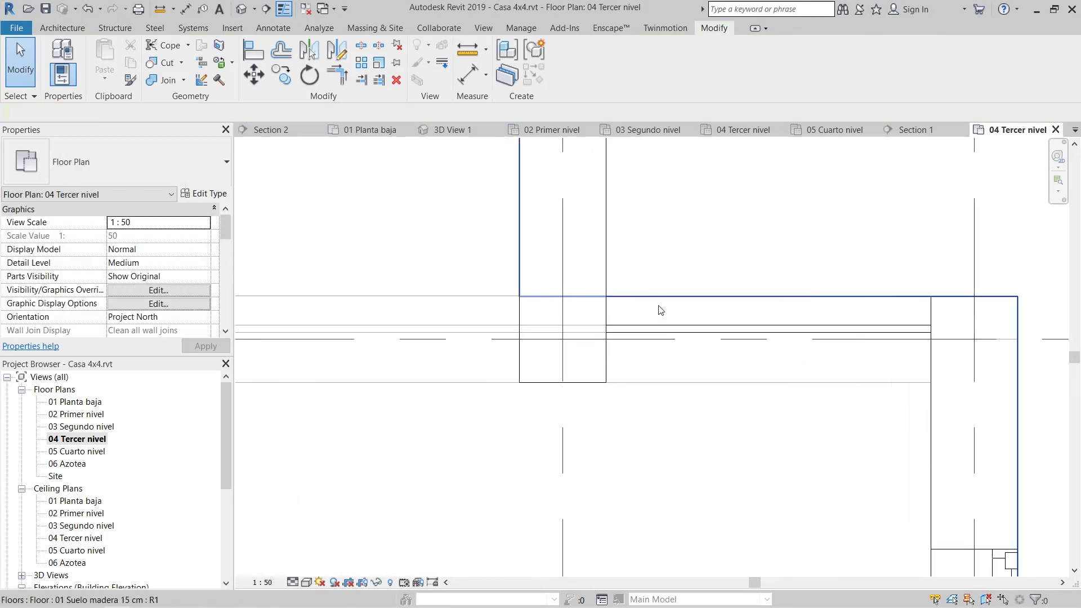
{"action": "scroll", "coordinate": [661, 309], "scroll_direction": "down", "scroll_amount": 5}
{"action": "scroll", "coordinate": [703, 271], "scroll_direction": "up", "scroll_amount": 6}
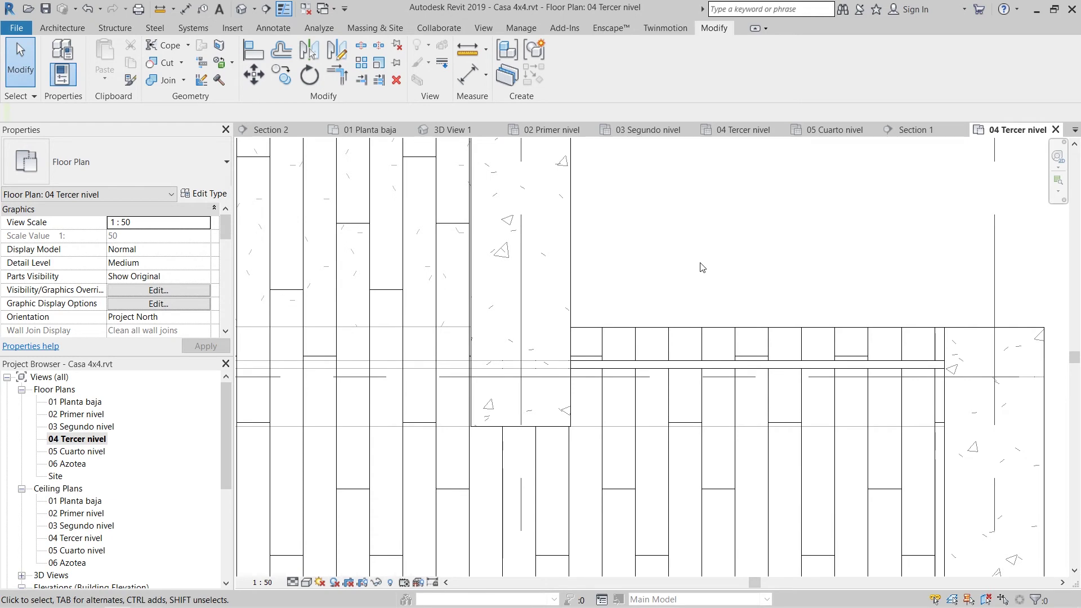
{"action": "scroll", "coordinate": [653, 281], "scroll_direction": "down", "scroll_amount": 6}
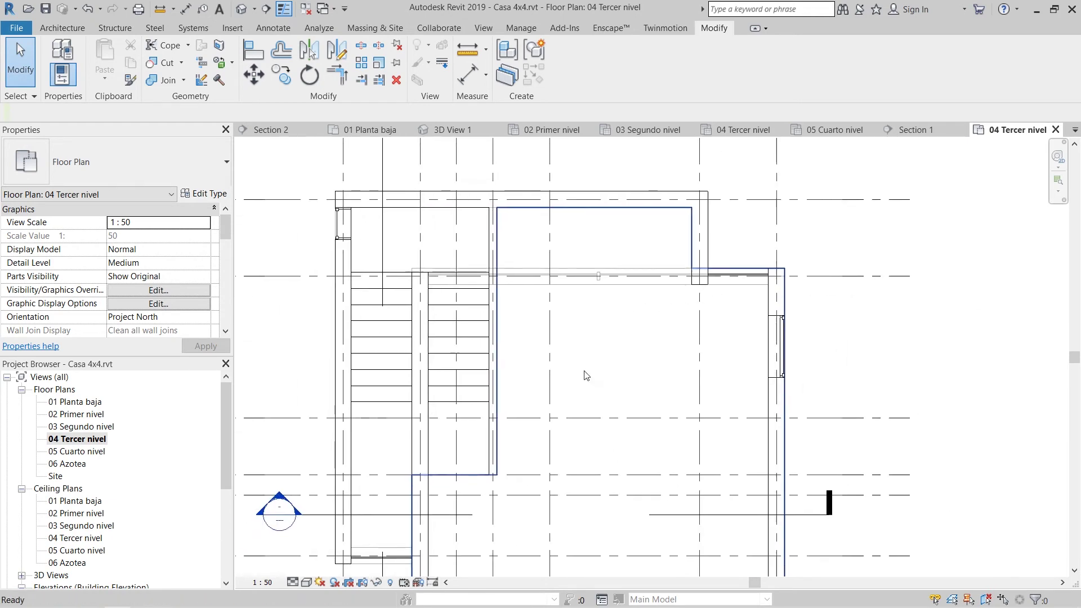
{"action": "scroll", "coordinate": [563, 439], "scroll_direction": "up", "scroll_amount": 4}
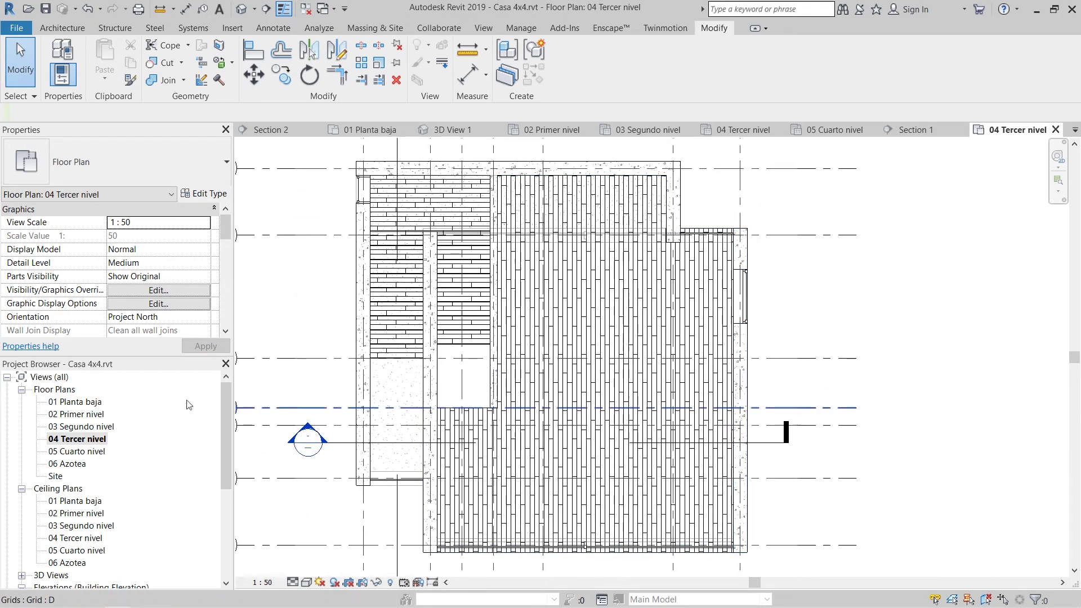
- Set the 04 Tercer nivel plan's underlay base level back to None and fit the whole plan in view
{"action": "scroll", "coordinate": [205, 302], "scroll_direction": "down", "scroll_amount": 7}
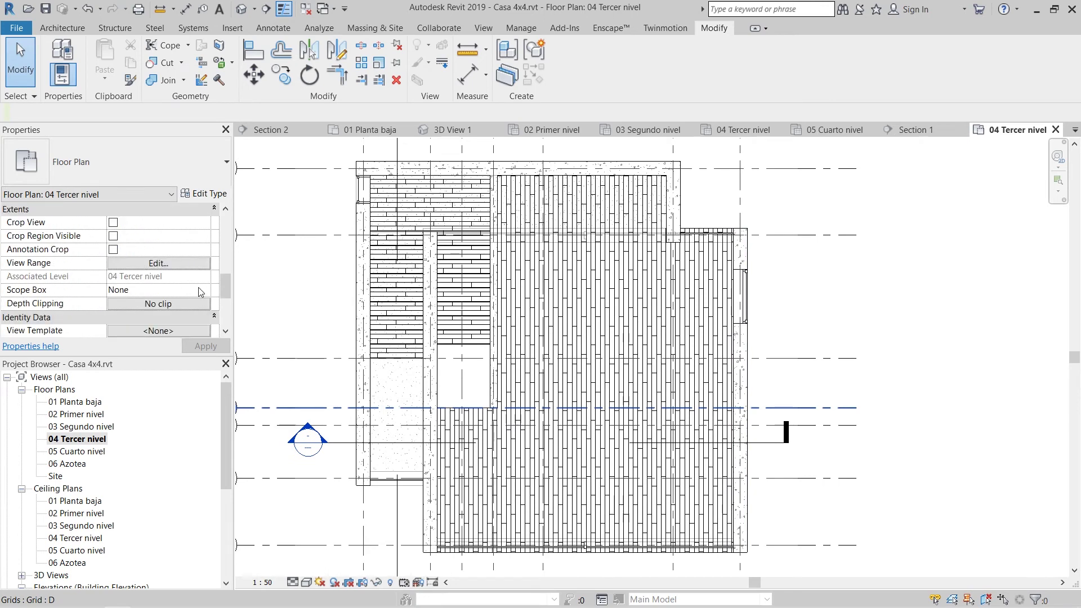
{"action": "scroll", "coordinate": [203, 288], "scroll_direction": "up", "scroll_amount": 3}
{"action": "left_click", "coordinate": [209, 265]}
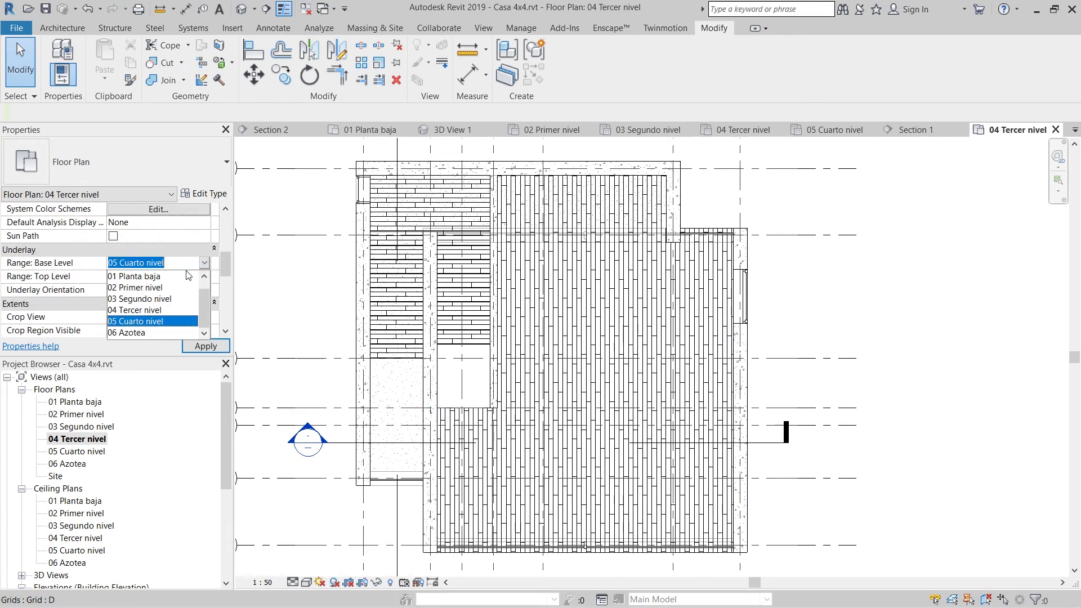
{"action": "scroll", "coordinate": [155, 296], "scroll_direction": "up", "scroll_amount": 1}
{"action": "left_click", "coordinate": [154, 276]}
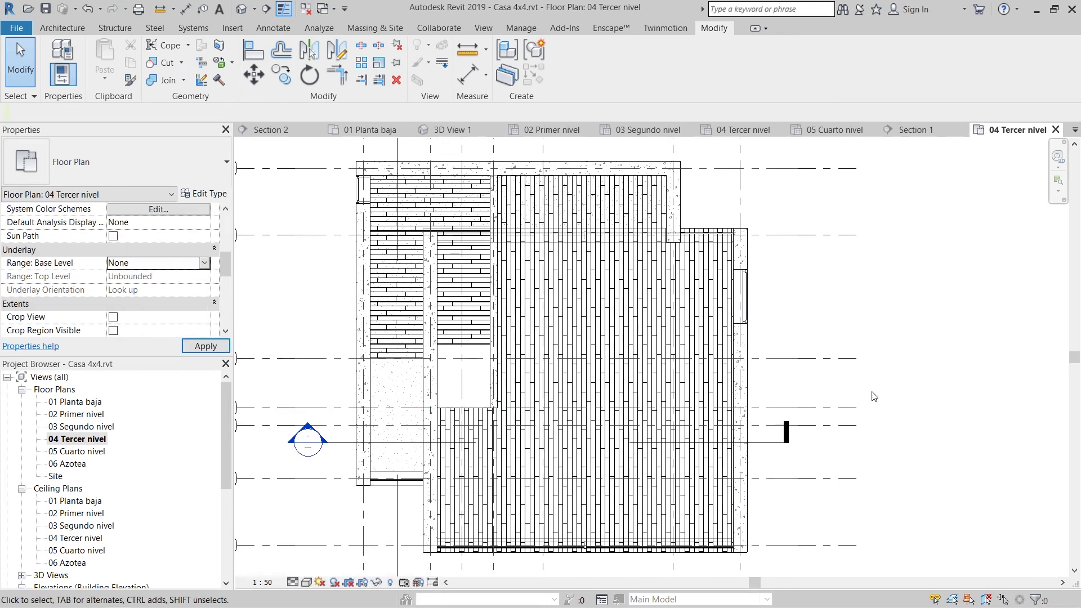
{"action": "key", "text": "z"}
{"action": "key", "text": "f"}
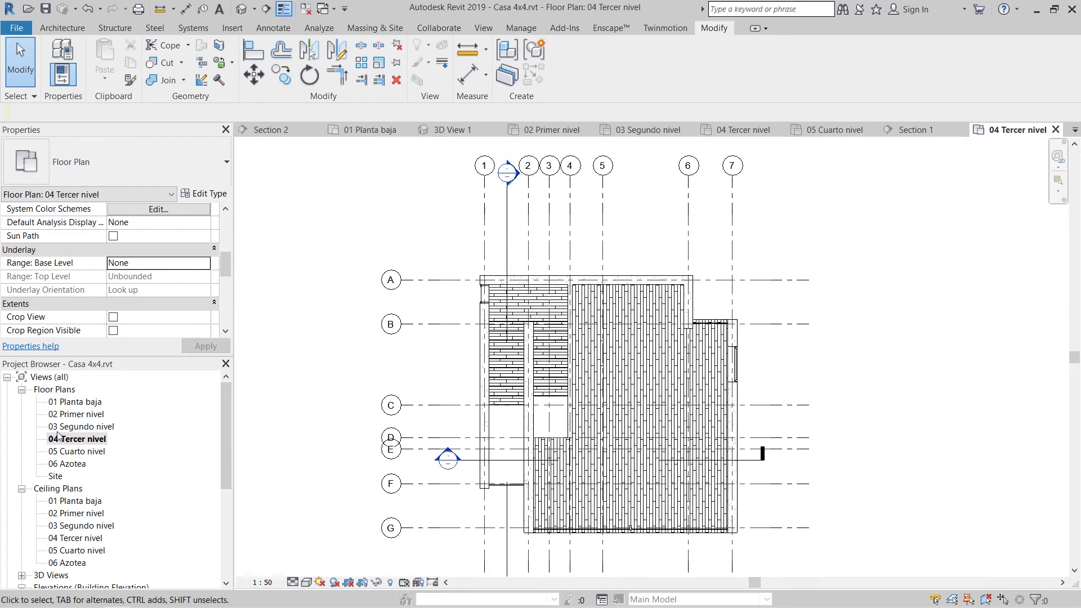
- Open the 05 Cuarto nivel floor plan and set its underlay base level to 04 Tercer nivel
{"action": "left_click", "coordinate": [77, 452]}
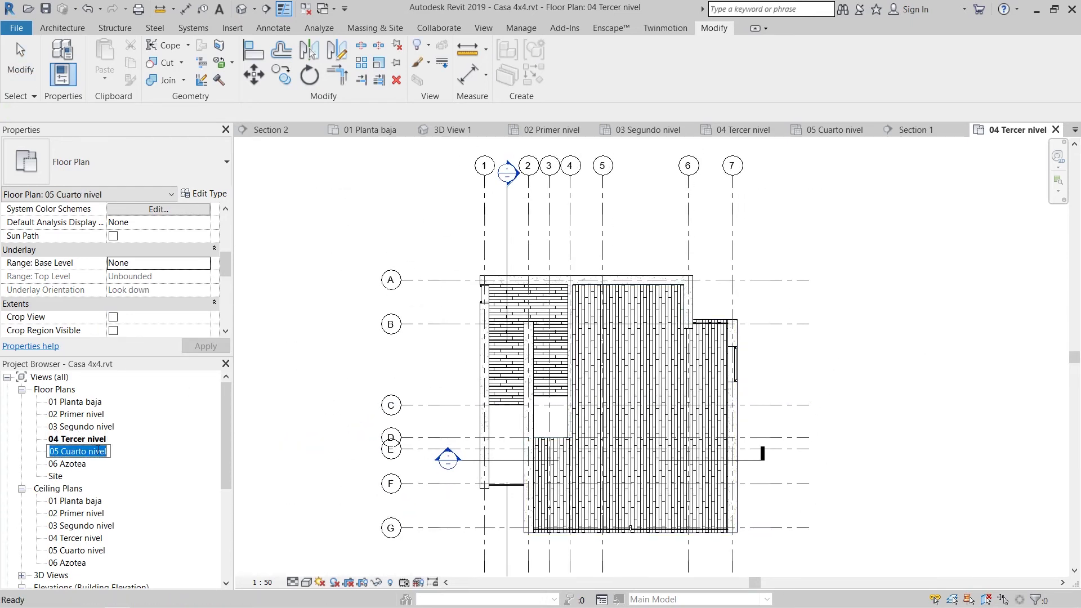
{"action": "double_click", "coordinate": [96, 456]}
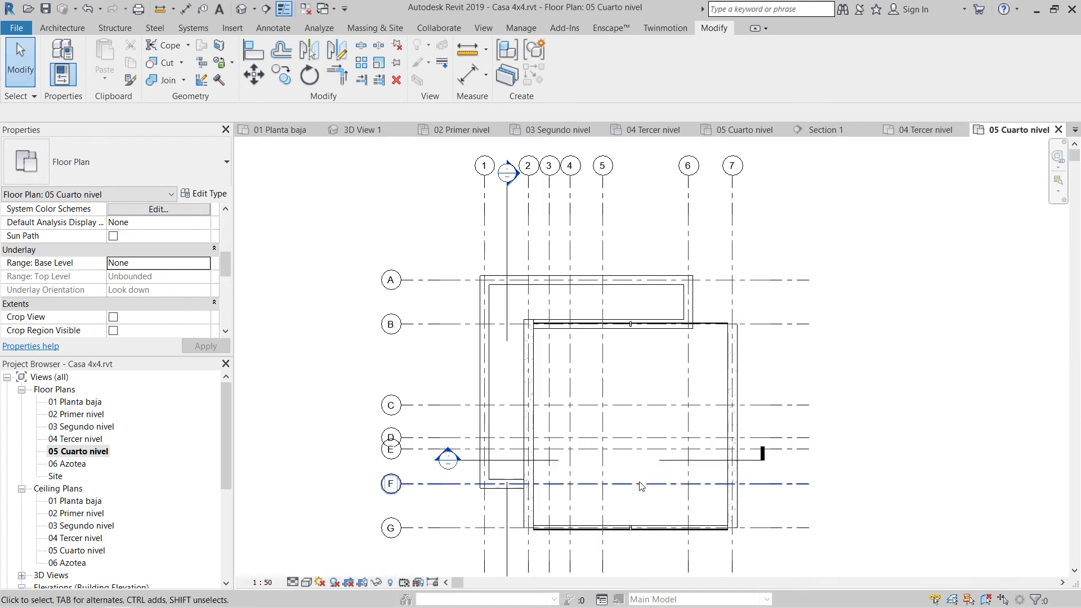
{"action": "scroll", "coordinate": [614, 375], "scroll_direction": "up", "scroll_amount": 6}
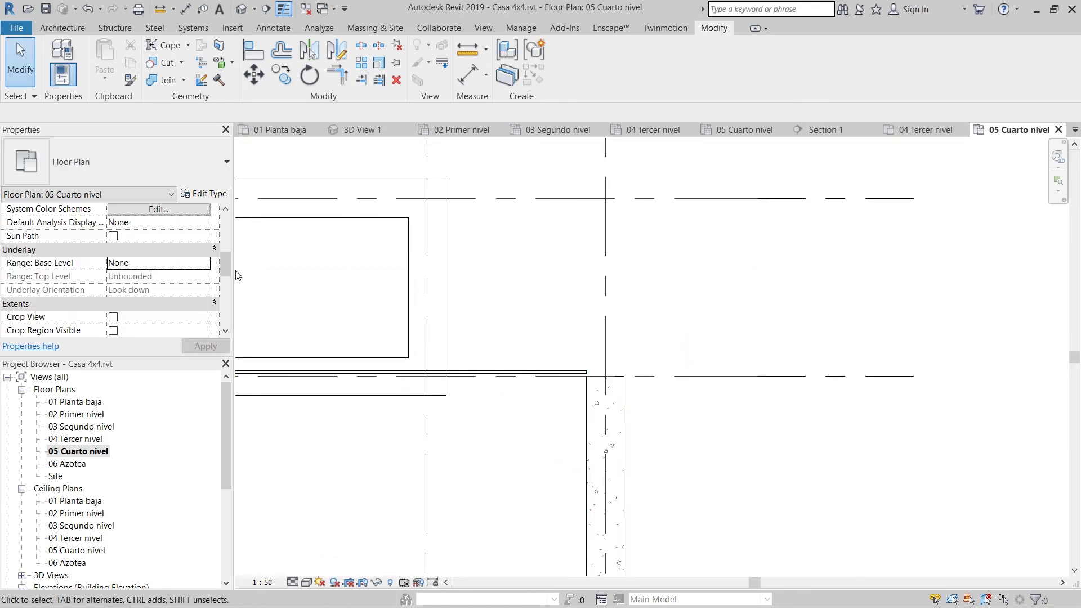
{"action": "left_click", "coordinate": [204, 263]}
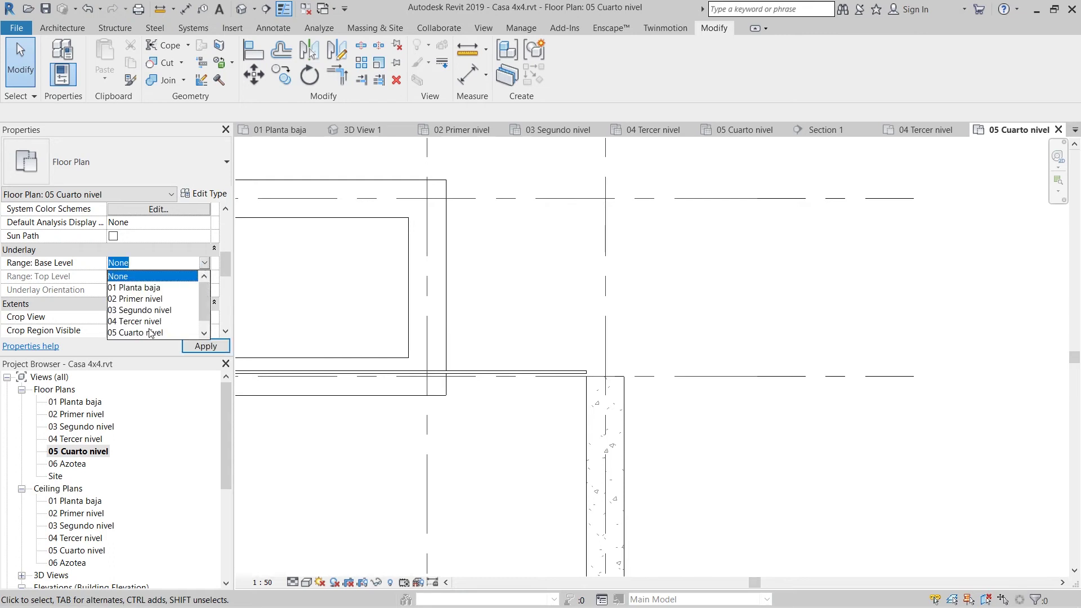
{"action": "left_click", "coordinate": [145, 325]}
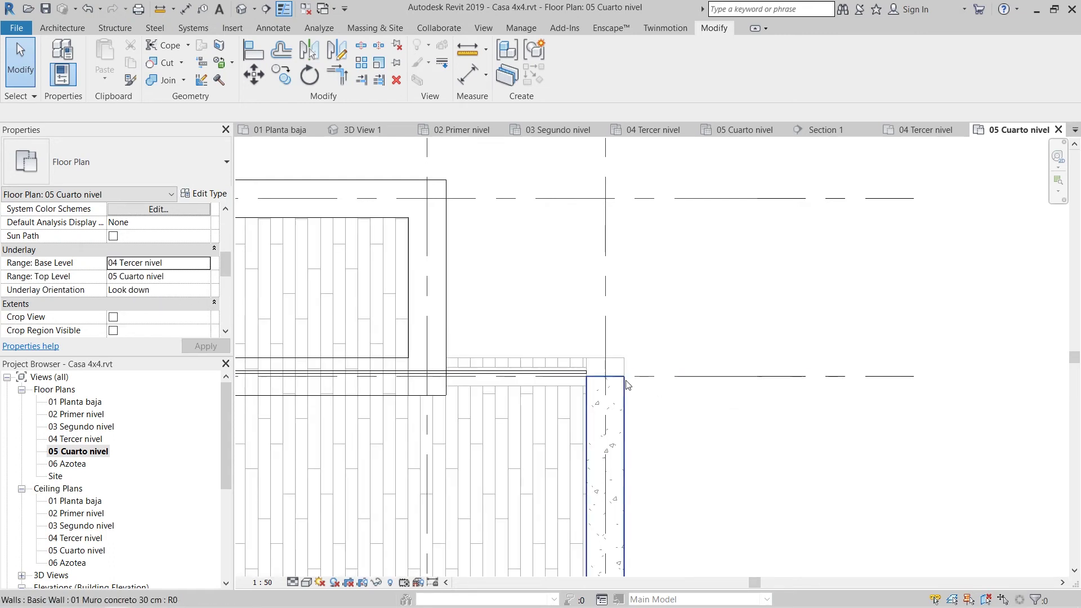
- Extend the rear end of the 05 Cuarto nivel concrete wall on axis 7 to the underlaid floor's rear edge
{"action": "scroll", "coordinate": [628, 386], "scroll_direction": "up", "scroll_amount": 2}
{"action": "left_click", "coordinate": [603, 383]}
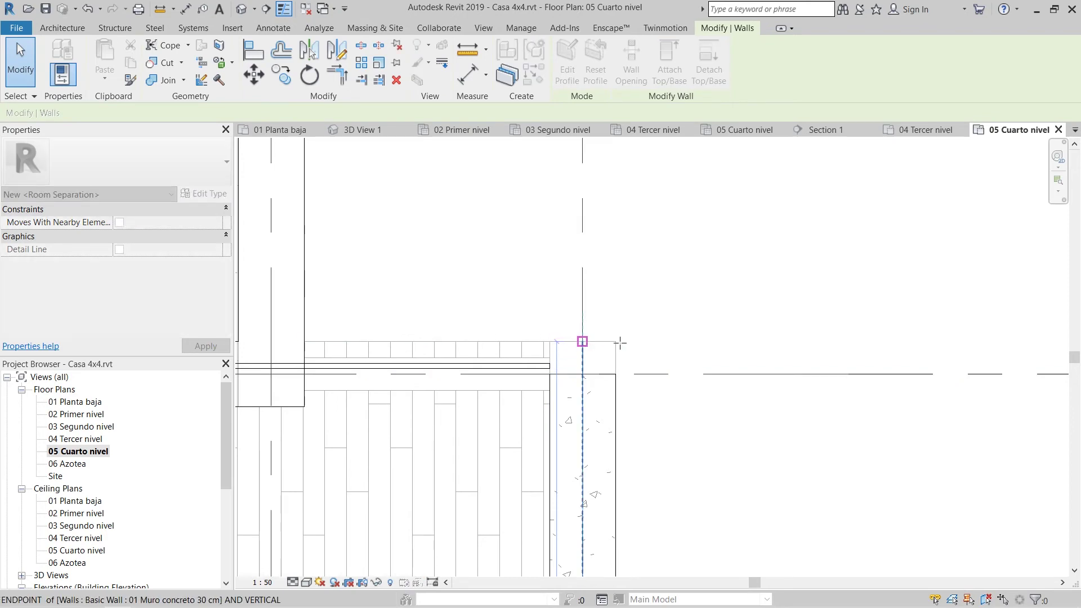
{"action": "key", "text": "Escape"}
{"action": "key", "text": "Escape"}
- Extend the front end of the same axis 7 wall past axis G to the underlaid floor's front edge
{"action": "scroll", "coordinate": [647, 355], "scroll_direction": "down", "scroll_amount": 5}
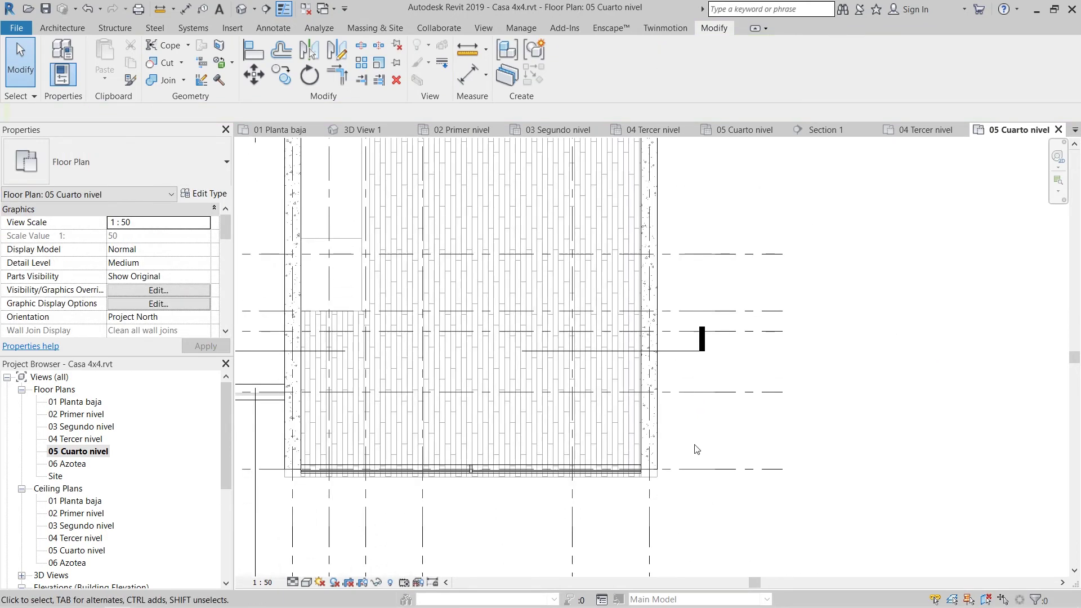
{"action": "scroll", "coordinate": [676, 452], "scroll_direction": "up", "scroll_amount": 3}
{"action": "left_click", "coordinate": [632, 441]}
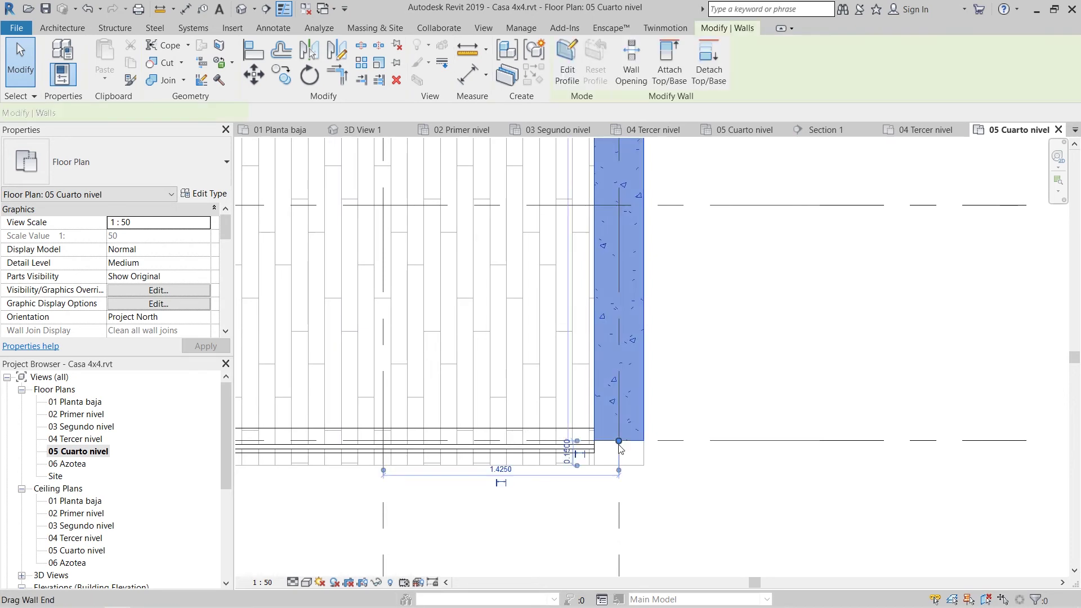
{"action": "left_click_drag", "start_coordinate": [619, 441], "coordinate": [620, 466]}
- Extend the front end of the 05 Cuarto nivel concrete wall on axis 2 to the underlaid floor's front edge
{"action": "scroll", "coordinate": [755, 491], "scroll_direction": "down", "scroll_amount": 4}
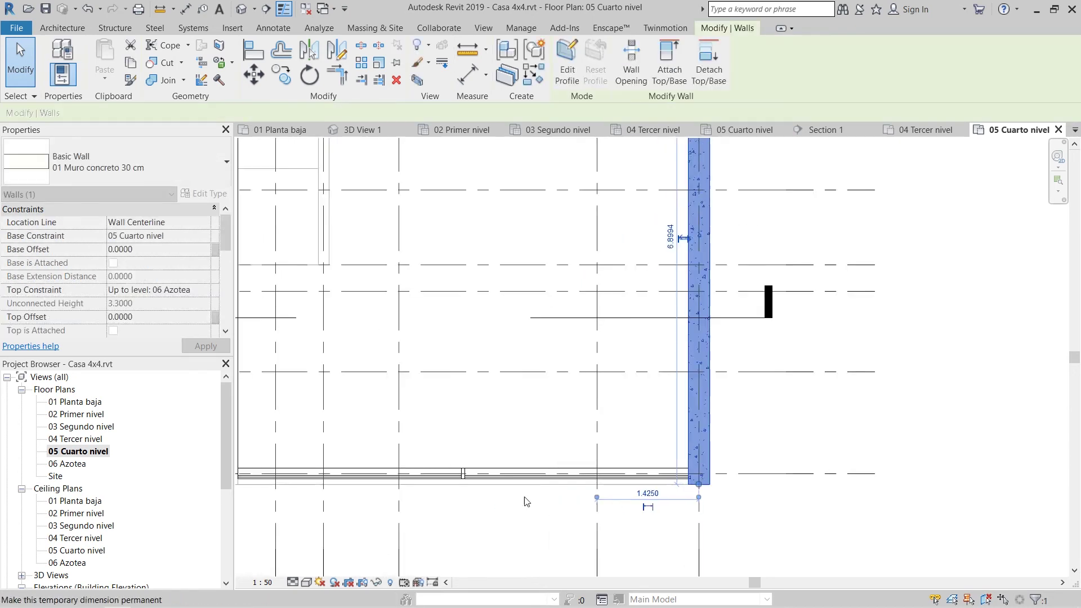
{"action": "middle_click_drag", "start_coordinate": [484, 499], "coordinate": [668, 513]}
{"action": "scroll", "coordinate": [410, 490], "scroll_direction": "up", "scroll_amount": 6}
{"action": "left_click", "coordinate": [405, 496]}
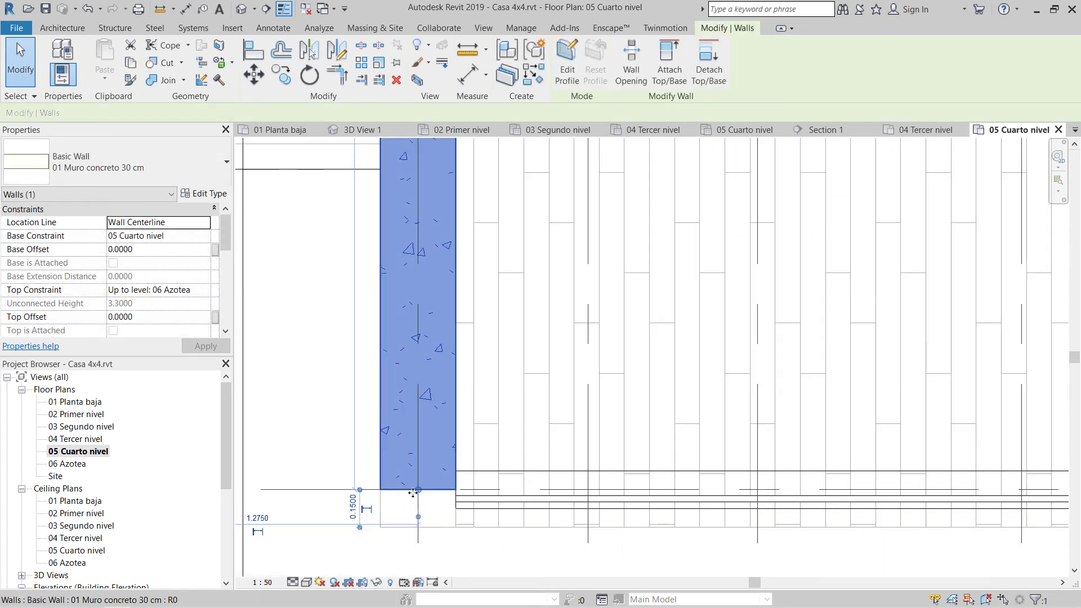
{"action": "left_click_drag", "start_coordinate": [418, 490], "coordinate": [418, 527]}
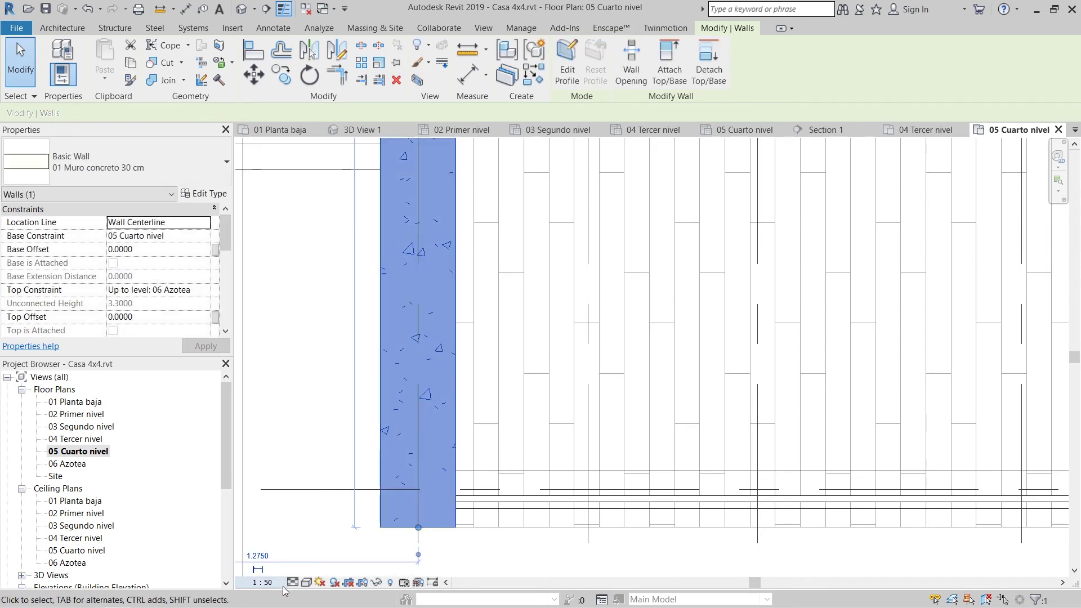
- Check the 05 Cuarto nivel floor and walls in the Shaded visual style and return the plan to Hidden Line
{"action": "left_click", "coordinate": [307, 583]}
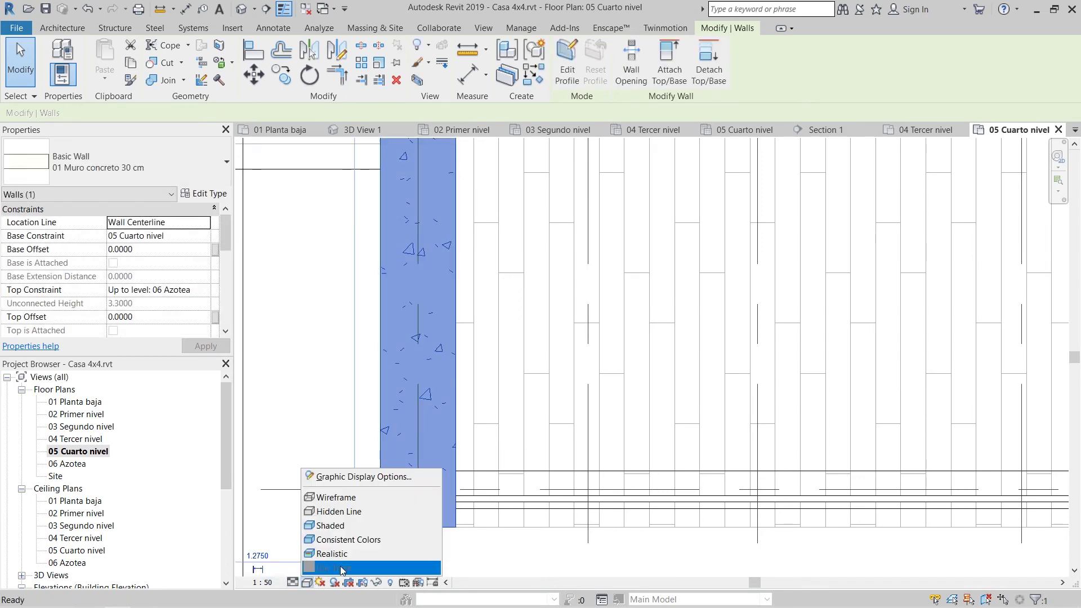
{"action": "left_click", "coordinate": [373, 531]}
{"action": "left_click", "coordinate": [329, 407]}
{"action": "scroll", "coordinate": [524, 515], "scroll_direction": "down", "scroll_amount": 9}
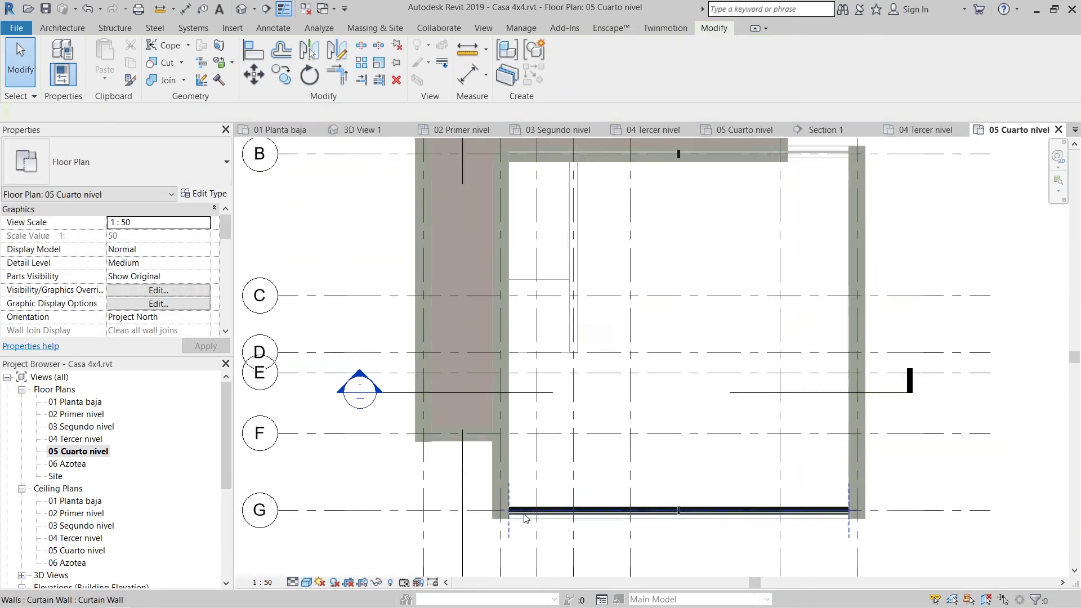
{"action": "middle_click_drag", "start_coordinate": [552, 489], "coordinate": [510, 560]}
{"action": "middle_click_drag", "start_coordinate": [691, 418], "coordinate": [612, 458]}
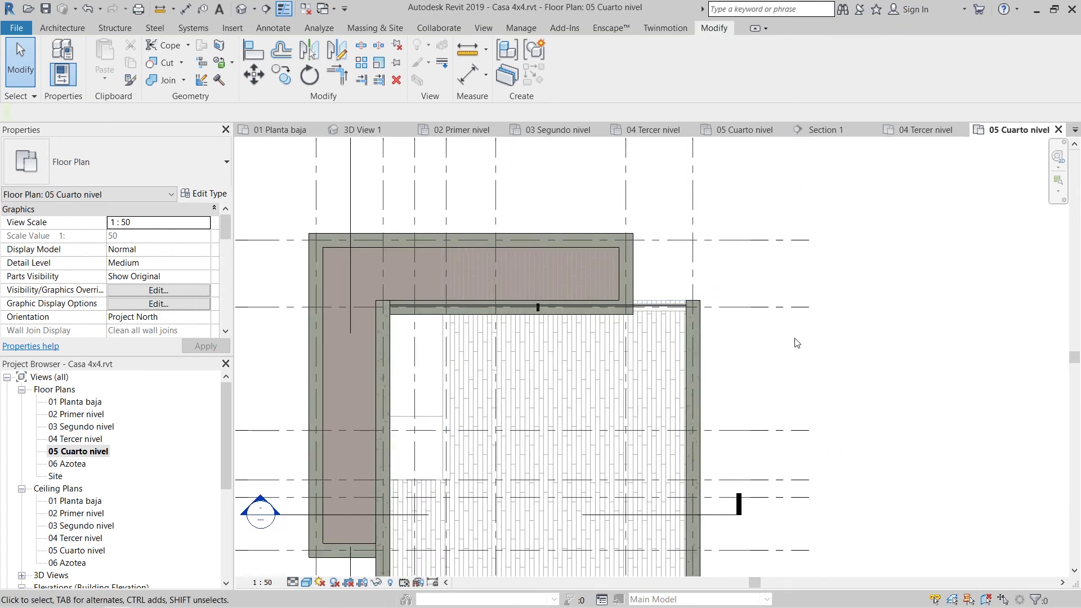
{"action": "middle_click_drag", "start_coordinate": [777, 368], "coordinate": [763, 339]}
{"action": "scroll", "coordinate": [774, 342], "scroll_direction": "down", "scroll_amount": 1}
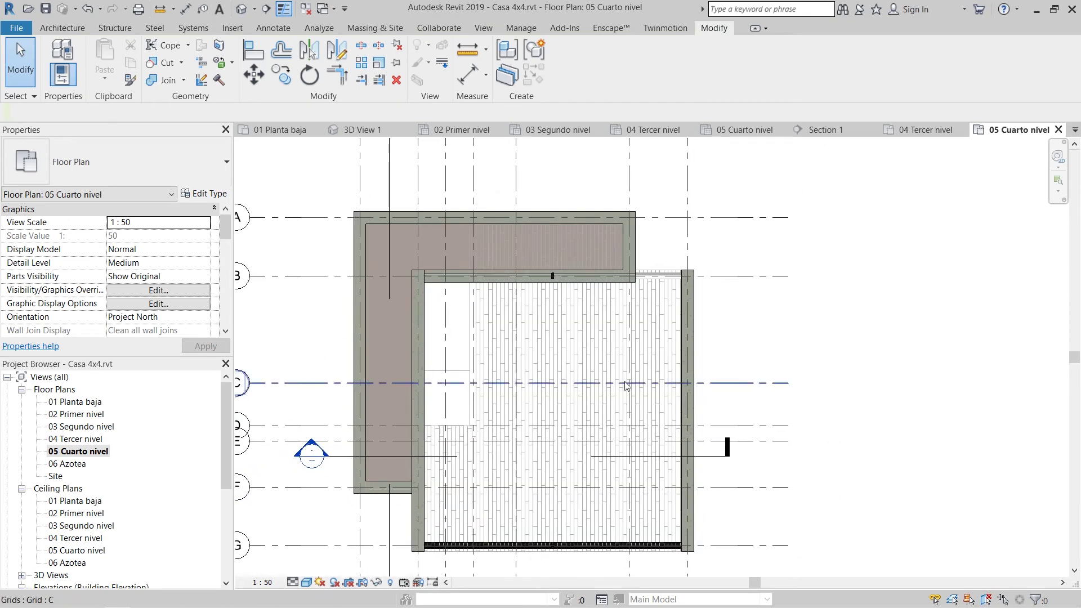
{"action": "left_click", "coordinate": [309, 585]}
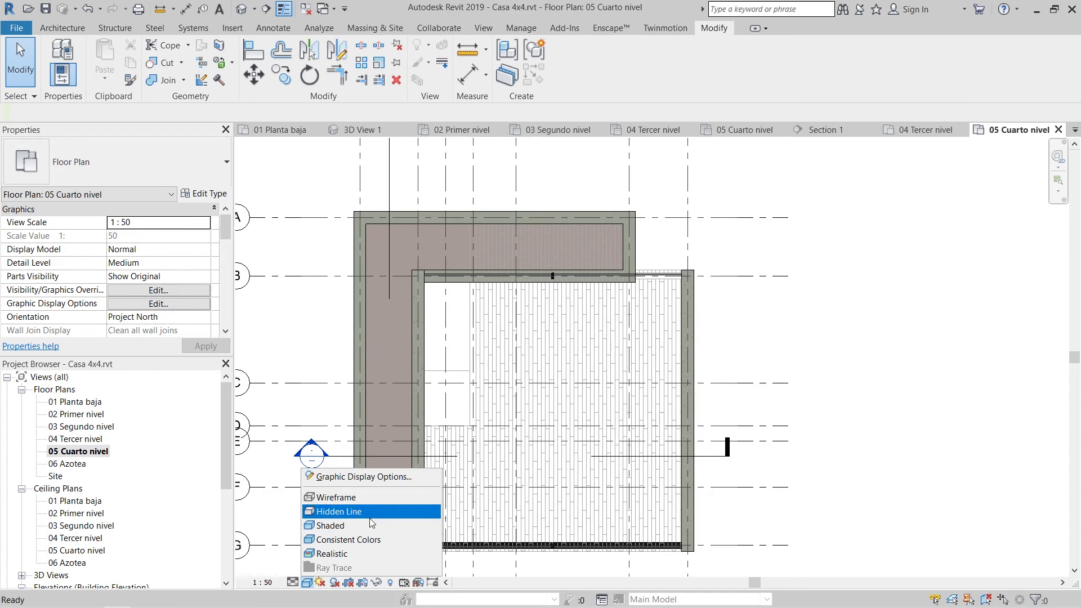
{"action": "left_click", "coordinate": [371, 517]}
{"action": "middle_click_drag", "start_coordinate": [774, 395], "coordinate": [843, 399]}
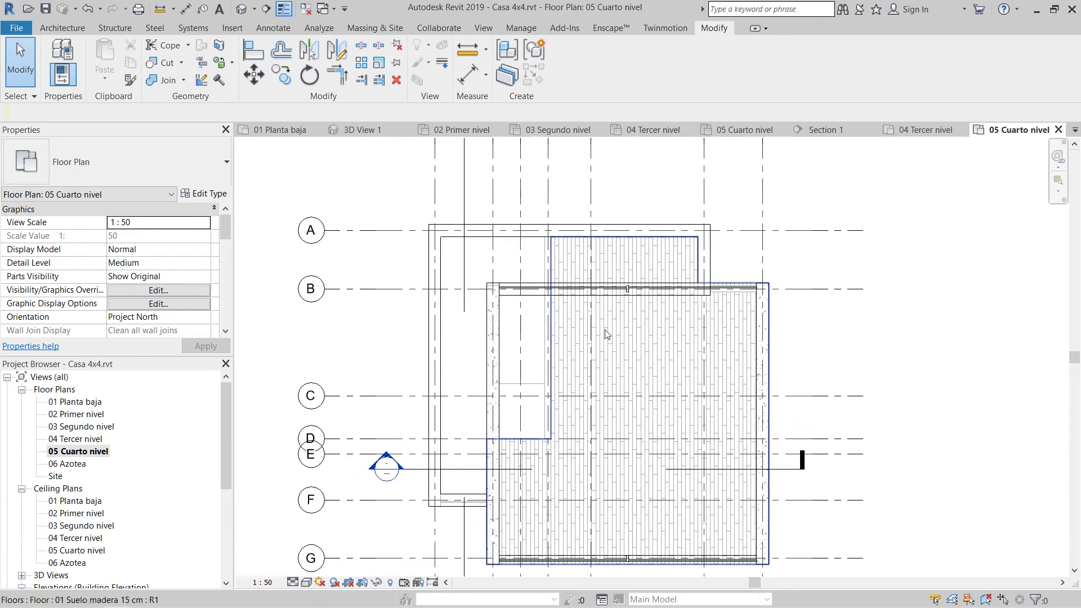
- Set the underlay base level of the 05 Cuarto nivel floor plan to None
{"action": "scroll", "coordinate": [186, 329], "scroll_direction": "down", "scroll_amount": 5}
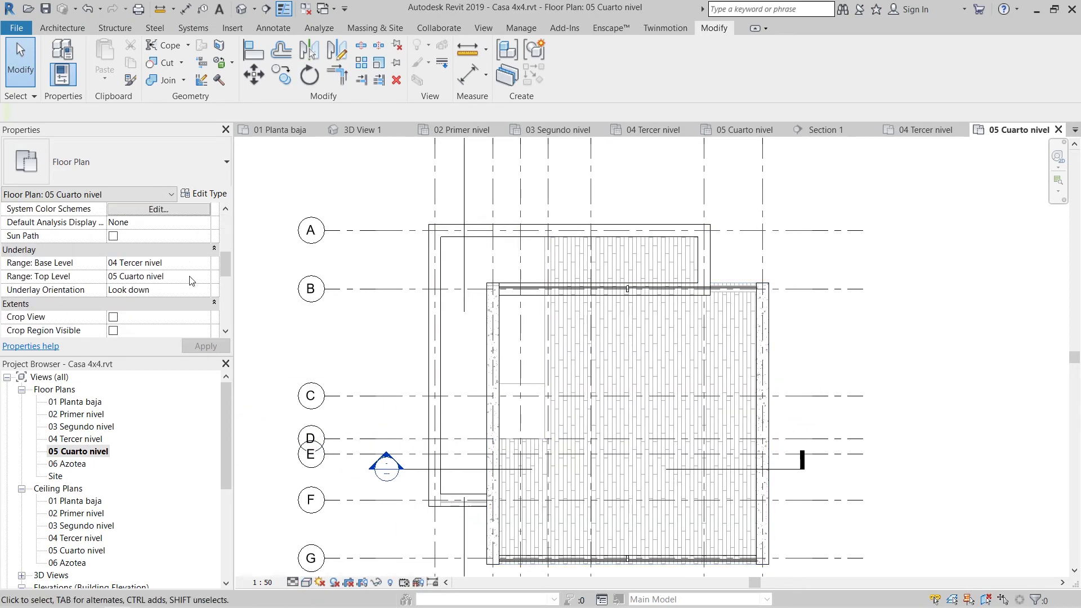
{"action": "left_click", "coordinate": [205, 263]}
{"action": "left_click", "coordinate": [129, 277]}
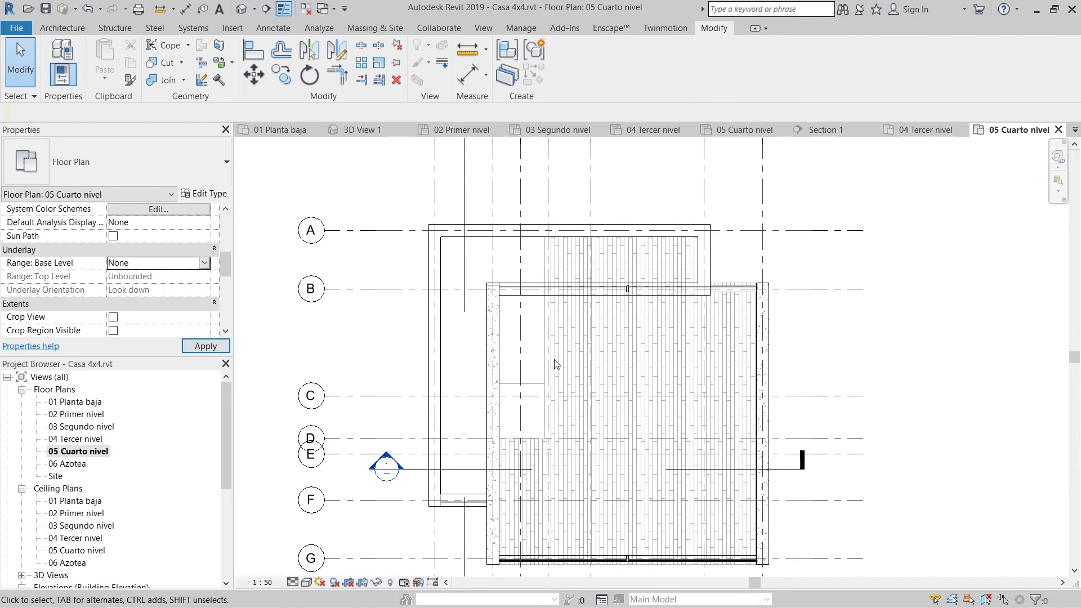
{"action": "middle_click_drag", "start_coordinate": [859, 385], "coordinate": [786, 414]}
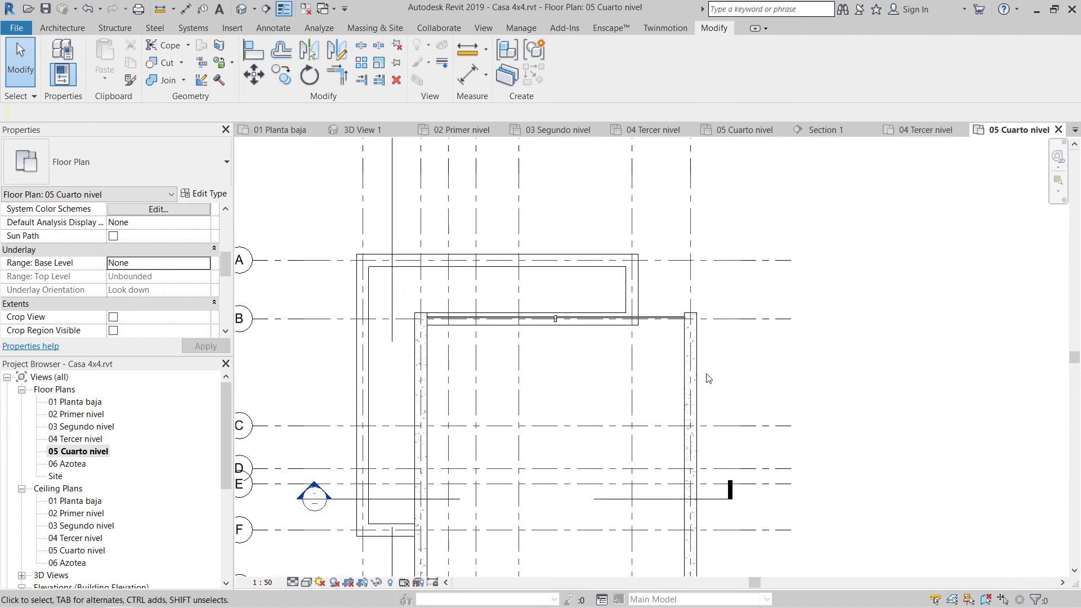
{"action": "middle_click_drag", "start_coordinate": [743, 357], "coordinate": [746, 314]}
{"action": "middle_click_drag", "start_coordinate": [508, 395], "coordinate": [547, 395]}
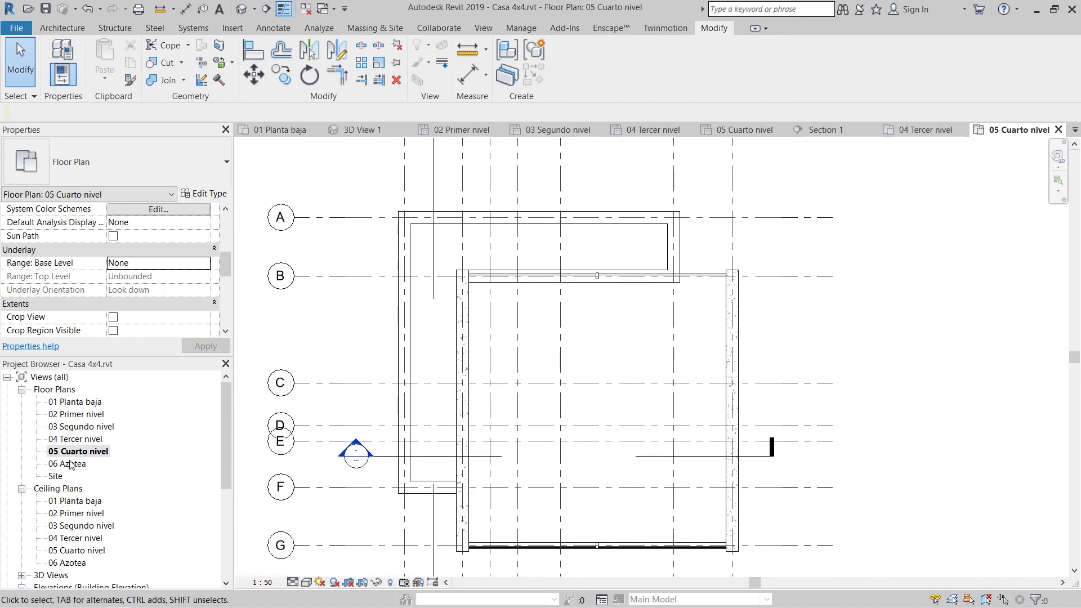
- Open the 03 Segundo nivel floor plan and set its underlay base level to 02 Primer nivel
{"action": "double_click", "coordinate": [86, 428]}
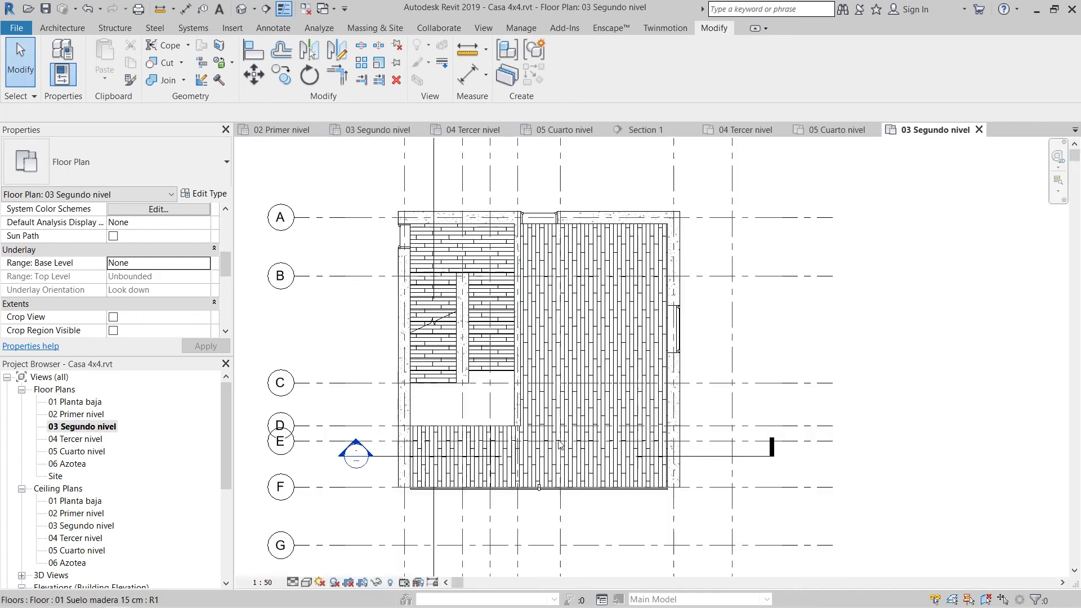
{"action": "scroll", "coordinate": [533, 501], "scroll_direction": "up", "scroll_amount": 2}
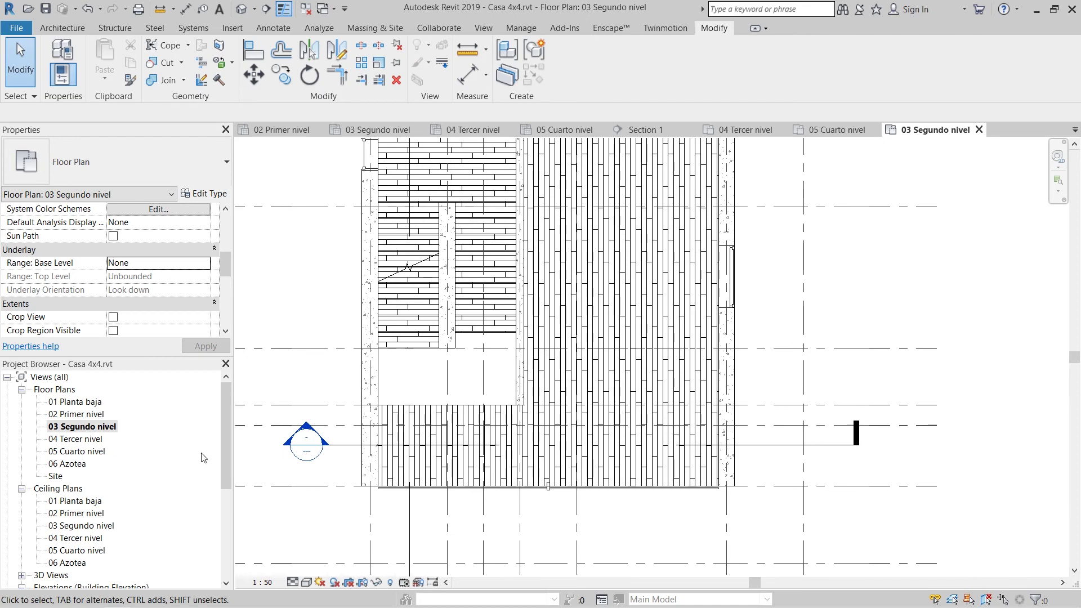
{"action": "scroll", "coordinate": [482, 475], "scroll_direction": "down", "scroll_amount": 2}
{"action": "middle_click_drag", "start_coordinate": [483, 475], "coordinate": [470, 505]}
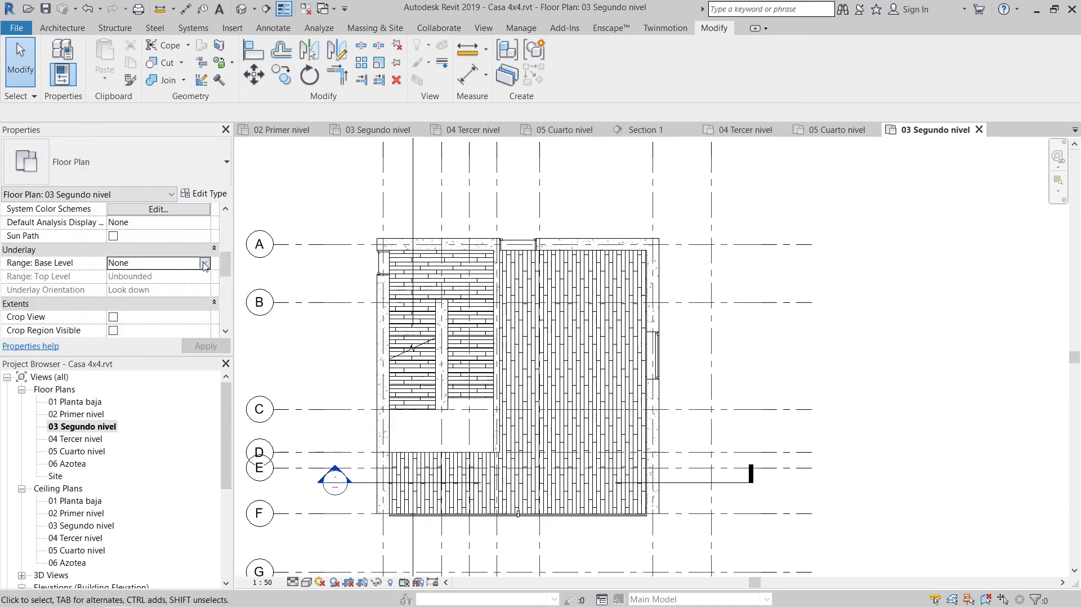
{"action": "left_click", "coordinate": [204, 263]}
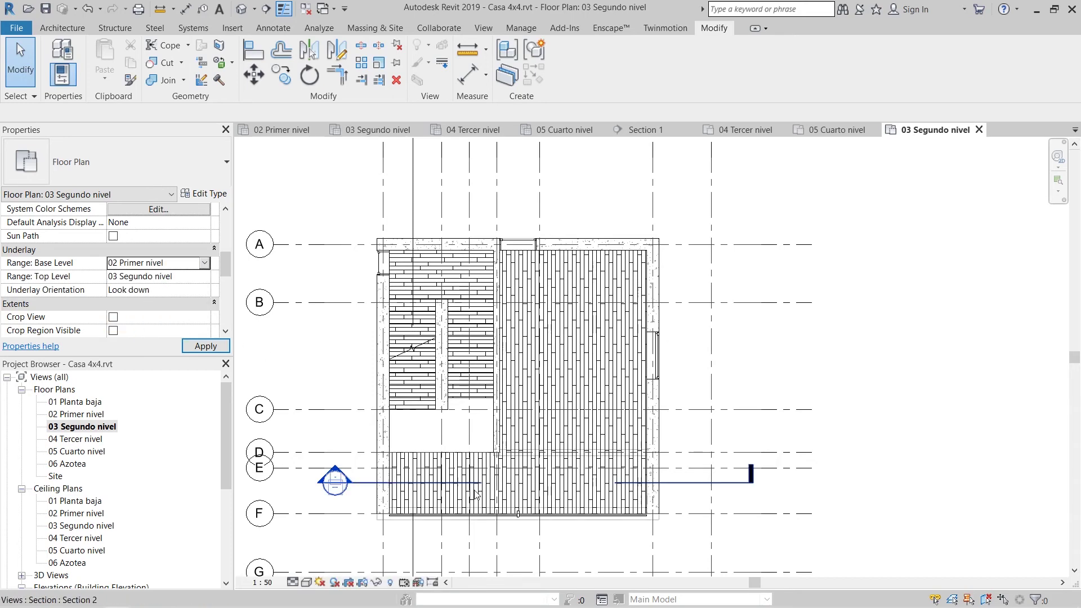
- Extend the front end of the 03 Segundo nivel concrete wall on axis 1 past axis F to the underlaid front edge
{"action": "scroll", "coordinate": [475, 495], "scroll_direction": "up", "scroll_amount": 6}
{"action": "left_click", "coordinate": [345, 476]}
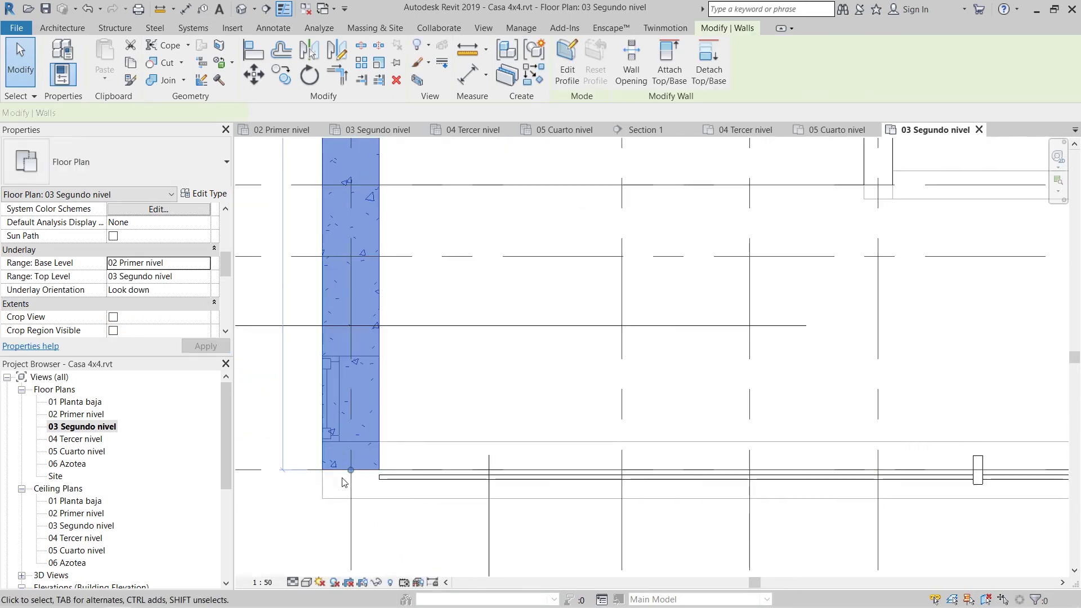
{"action": "left_click_drag", "start_coordinate": [351, 469], "coordinate": [351, 498]}
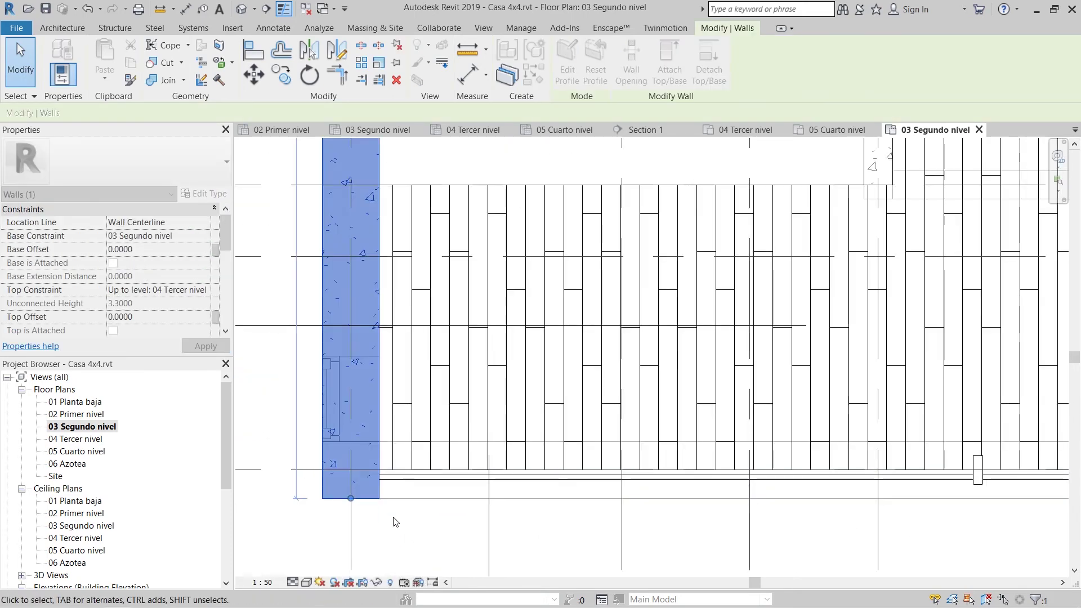
- Extend the front end of the 03 Segundo nivel concrete wall on axis 6 past axis F to the underlaid front edge
{"action": "scroll", "coordinate": [395, 522], "scroll_direction": "down", "scroll_amount": 3}
{"action": "middle_click_drag", "start_coordinate": [932, 540], "coordinate": [676, 504]}
{"action": "scroll", "coordinate": [672, 491], "scroll_direction": "up", "scroll_amount": 1}
{"action": "left_click", "coordinate": [675, 442]}
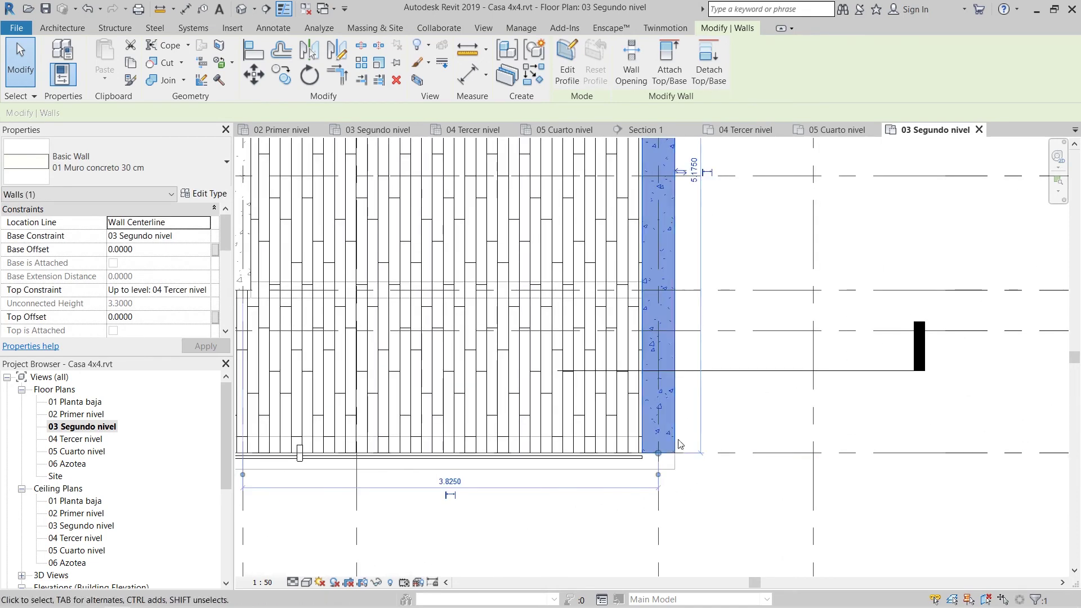
{"action": "left_click_drag", "start_coordinate": [665, 459], "coordinate": [662, 471]}
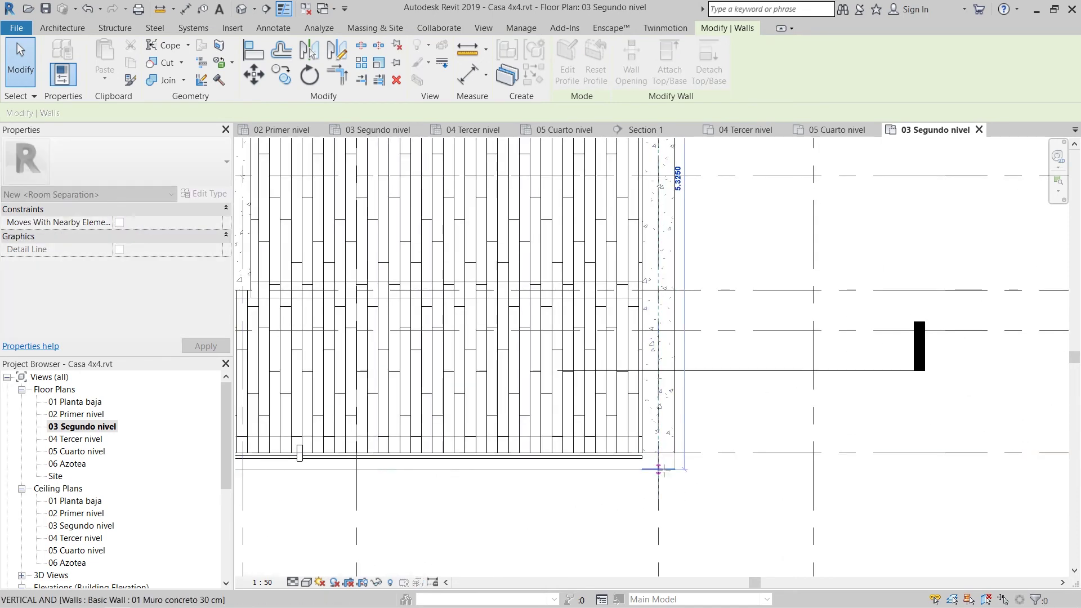
{"action": "left_click", "coordinate": [715, 433]}
- Edit the boundary of the 03 Segundo nivel wood floor, moving its front line 0.15 m inward from axis F
{"action": "left_click", "coordinate": [575, 393]}
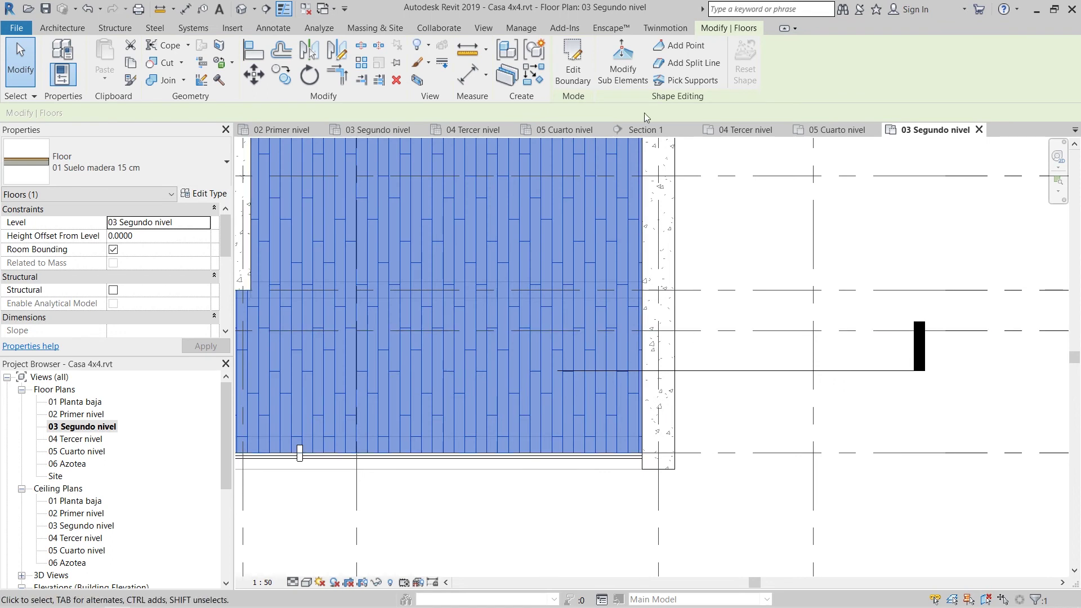
{"action": "left_click", "coordinate": [574, 73]}
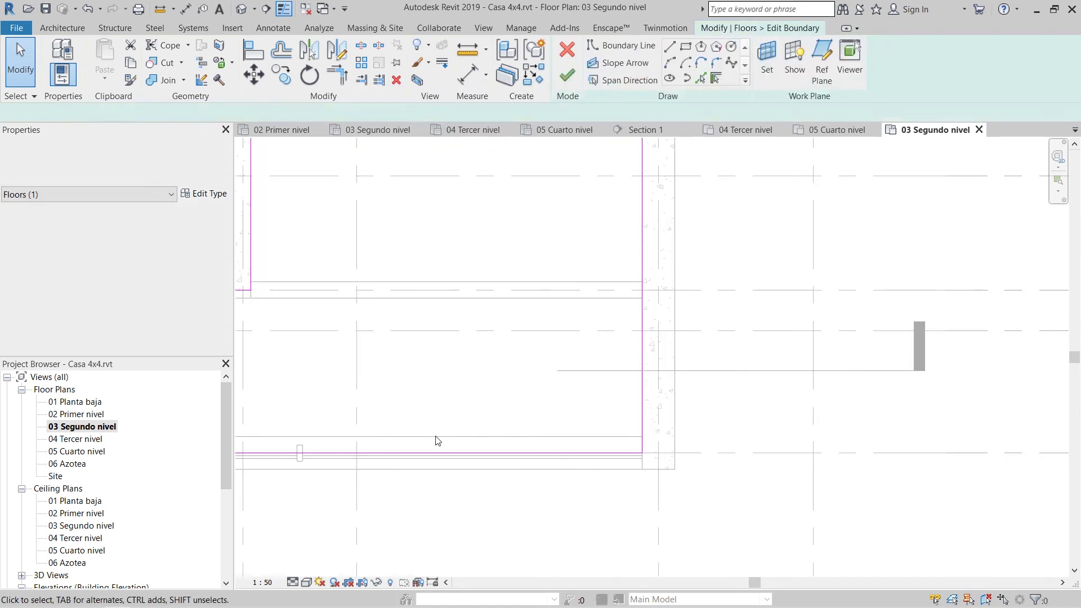
{"action": "scroll", "coordinate": [438, 441], "scroll_direction": "down", "scroll_amount": 2}
{"action": "left_click", "coordinate": [560, 489]}
{"action": "scroll", "coordinate": [559, 496], "scroll_direction": "up", "scroll_amount": 2}
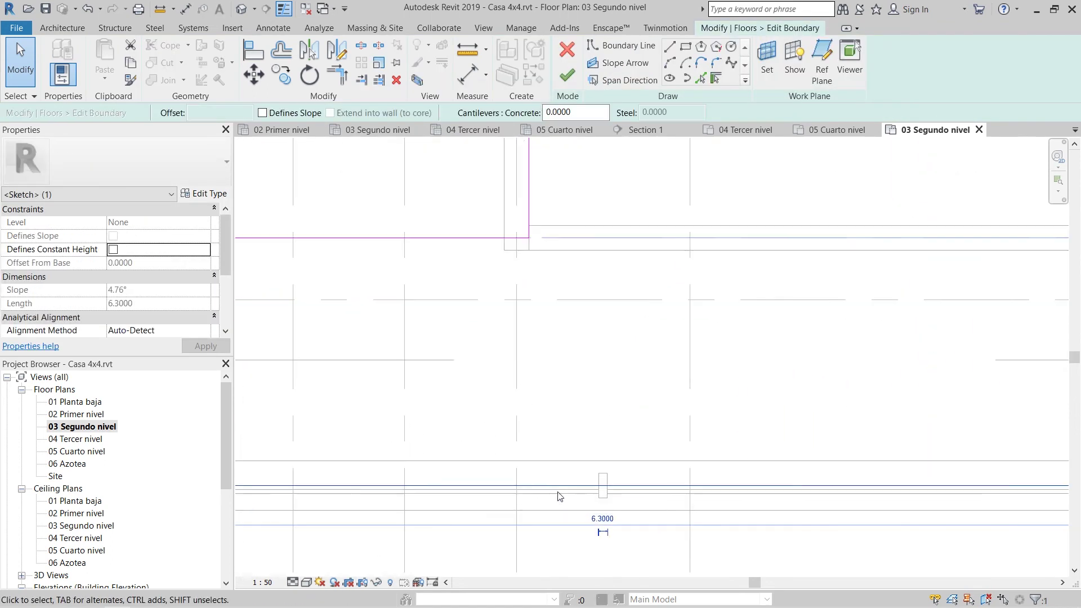
{"action": "scroll", "coordinate": [559, 496], "scroll_direction": "up", "scroll_amount": 1}
{"action": "mouse_move", "coordinate": [550, 484]}
{"action": "left_mouse_down"}
{"action": "mouse_move", "coordinate": [556, 394]}
{"action": "mouse_move", "coordinate": [550, 456]}
{"action": "left_mouse_up"}
{"action": "scroll", "coordinate": [671, 436], "scroll_direction": "down", "scroll_amount": 2}
- Shorten both side lines of the floor boundary so they end on the moved front line
{"action": "scroll", "coordinate": [739, 465], "scroll_direction": "up", "scroll_amount": 1}
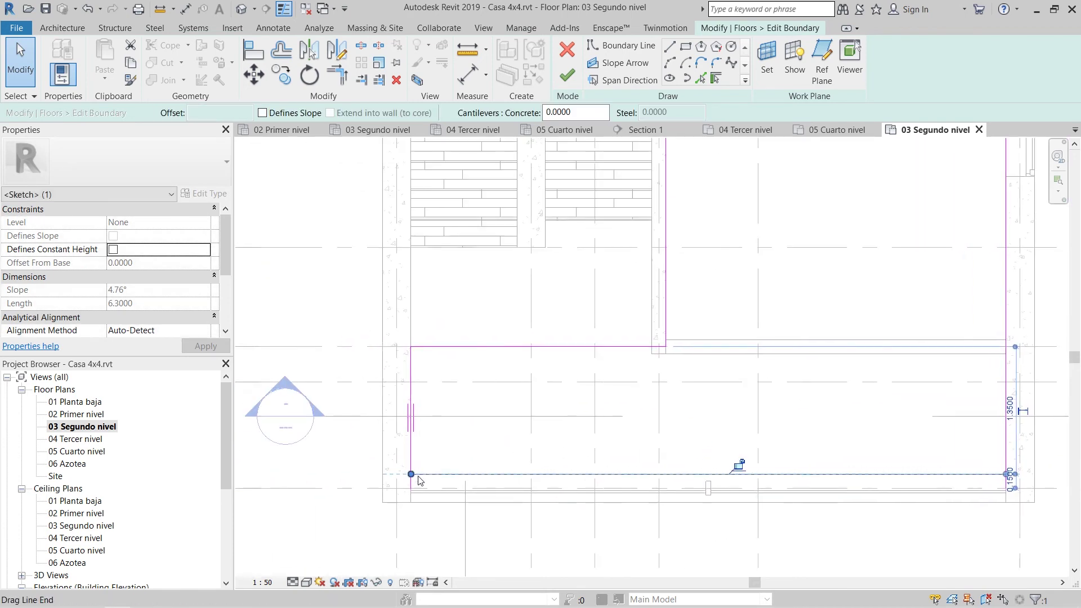
{"action": "scroll", "coordinate": [418, 453], "scroll_direction": "up", "scroll_amount": 2}
{"action": "left_click", "coordinate": [402, 485]}
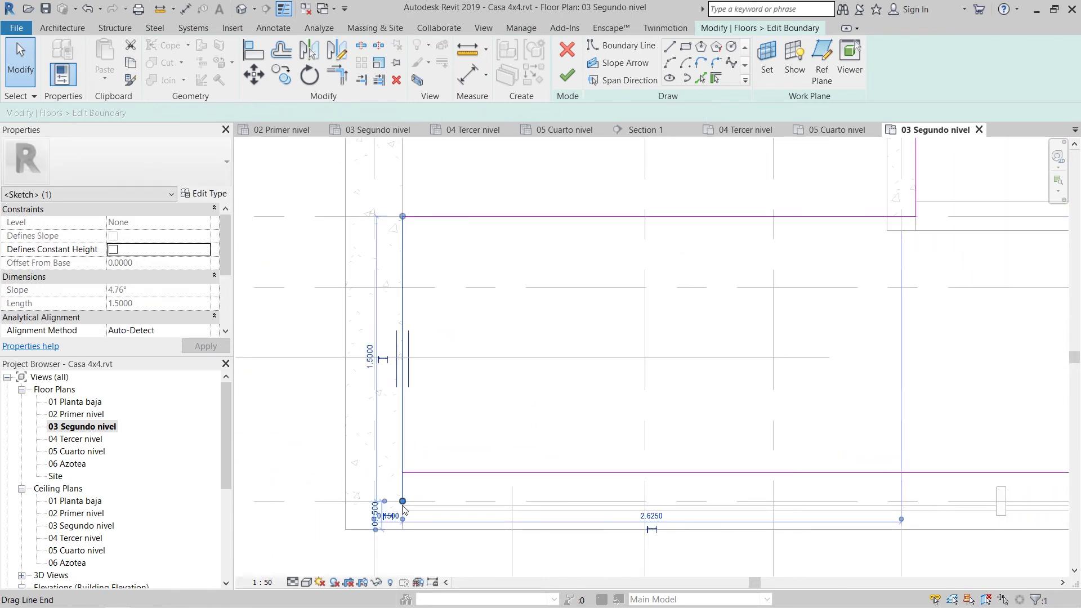
{"action": "left_click_drag", "start_coordinate": [402, 500], "coordinate": [402, 473]}
{"action": "scroll", "coordinate": [561, 433], "scroll_direction": "down", "scroll_amount": 3}
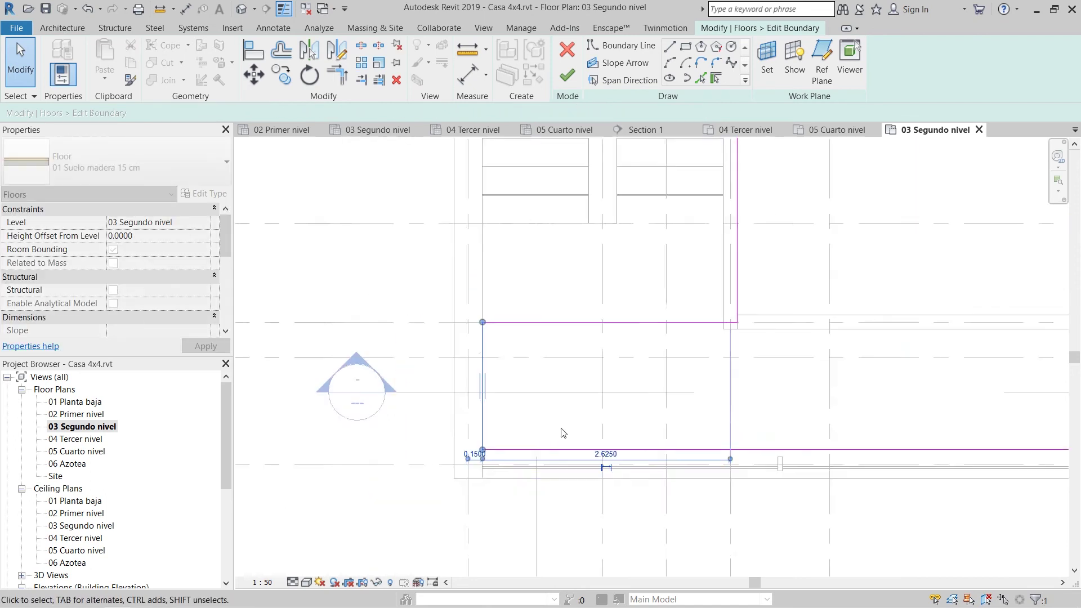
{"action": "middle_click_drag", "start_coordinate": [799, 463], "coordinate": [521, 446]}
{"action": "scroll", "coordinate": [521, 445], "scroll_direction": "up", "scroll_amount": 2}
{"action": "left_click", "coordinate": [647, 420]}
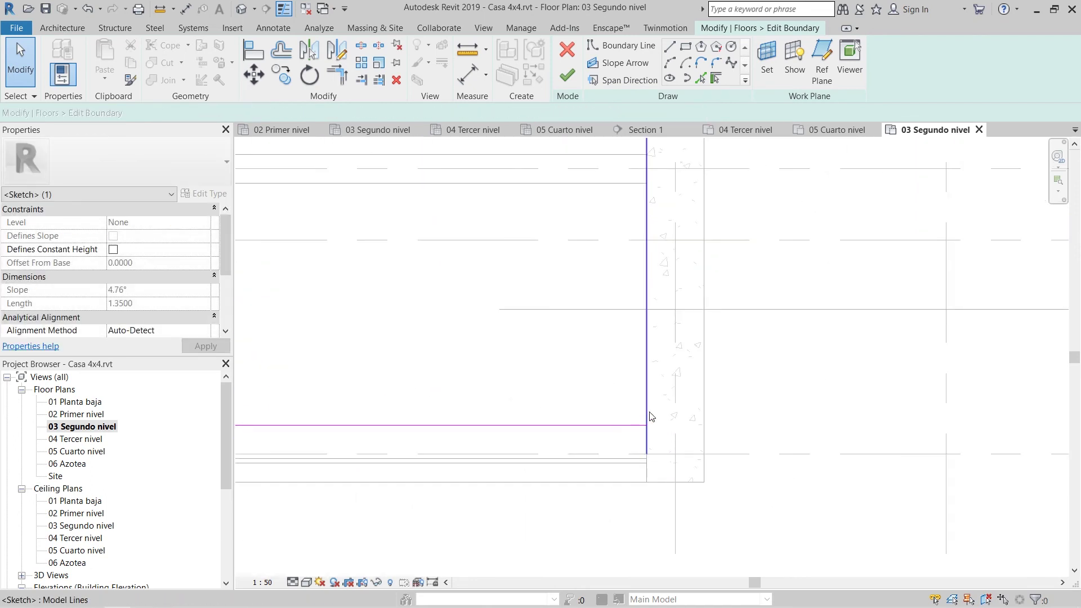
{"action": "left_click_drag", "start_coordinate": [648, 455], "coordinate": [647, 425]}
- Finish the 03 Segundo nivel floor boundary without attaching the walls to its bottom
{"action": "scroll", "coordinate": [524, 370], "scroll_direction": "down", "scroll_amount": 5}
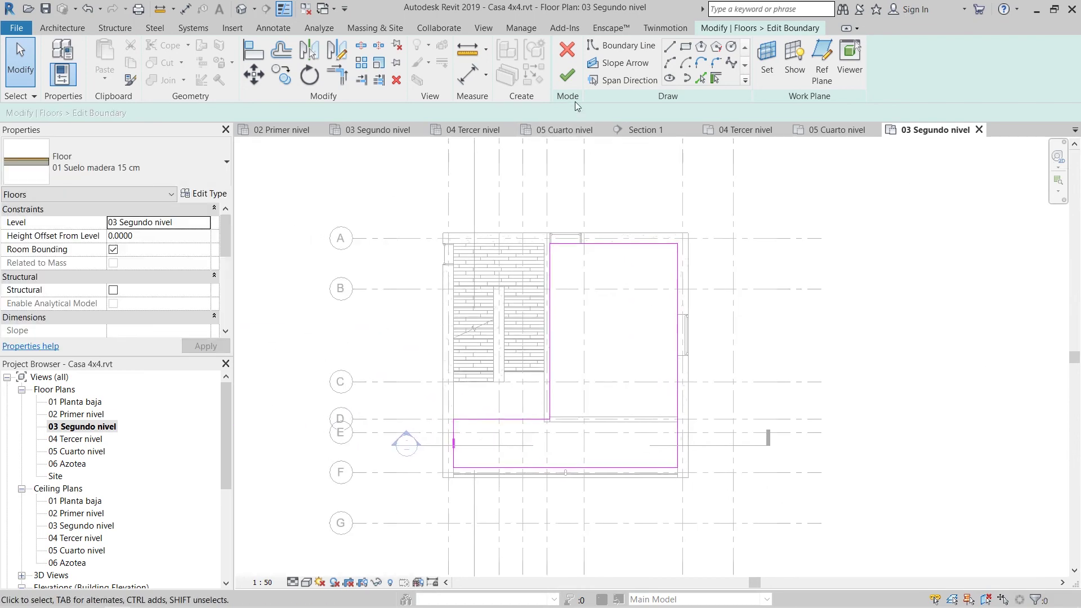
{"action": "left_click", "coordinate": [567, 76]}
{"action": "left_click", "coordinate": [624, 320]}
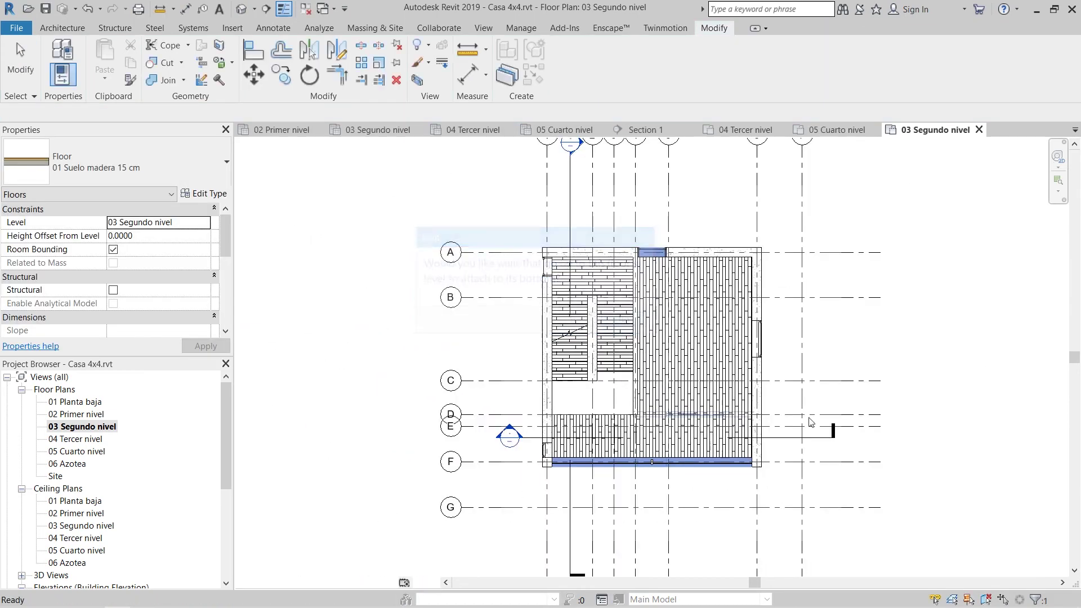
{"action": "scroll", "coordinate": [811, 422], "scroll_direction": "up", "scroll_amount": 4}
{"action": "key", "text": "Escape"}
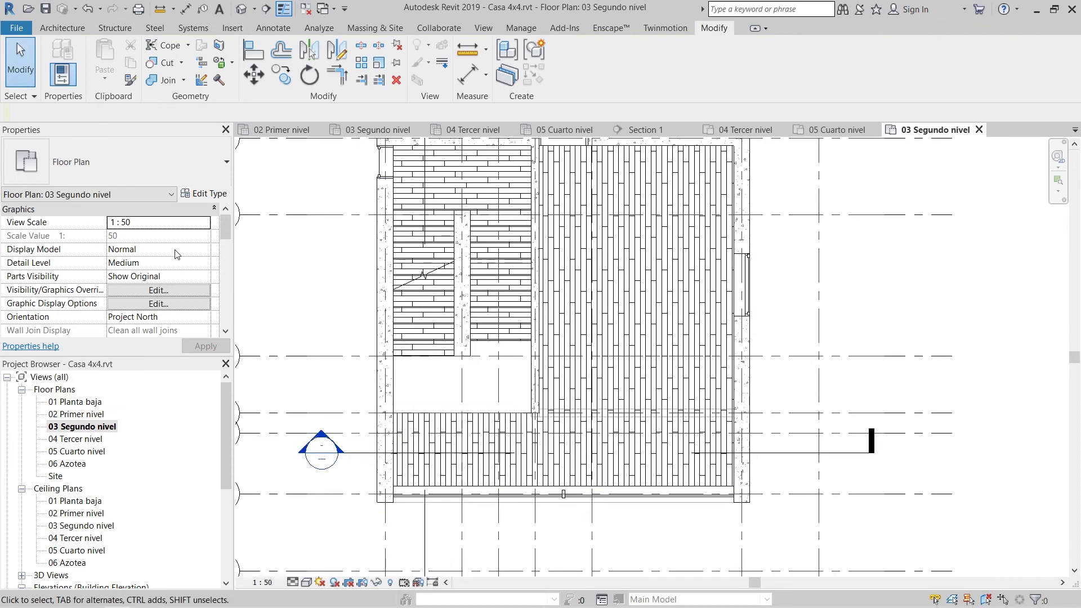
- Set the underlay base level of the 03 Segundo nivel floor plan to None
{"action": "scroll", "coordinate": [186, 264], "scroll_direction": "down", "scroll_amount": 5}
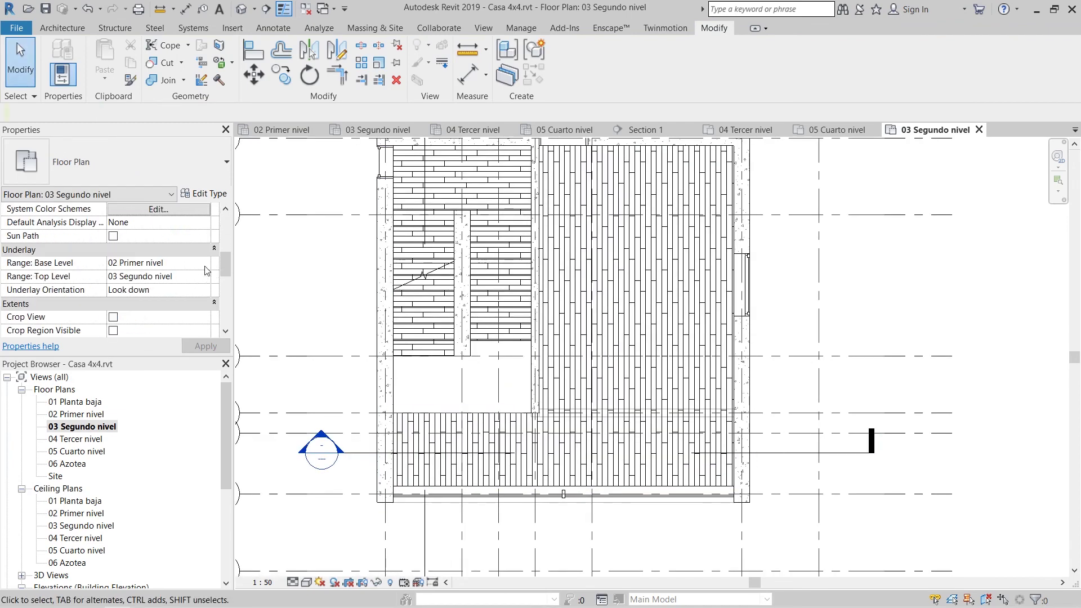
{"action": "left_click", "coordinate": [206, 265]}
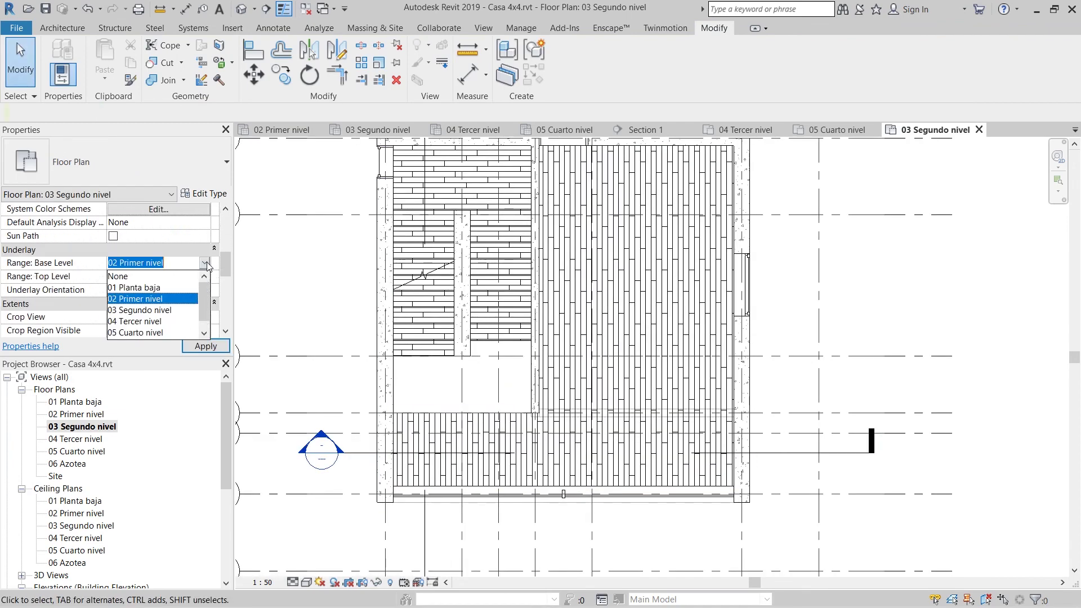
{"action": "left_click", "coordinate": [164, 276]}
{"action": "middle_click_drag", "start_coordinate": [842, 314], "coordinate": [806, 398]}
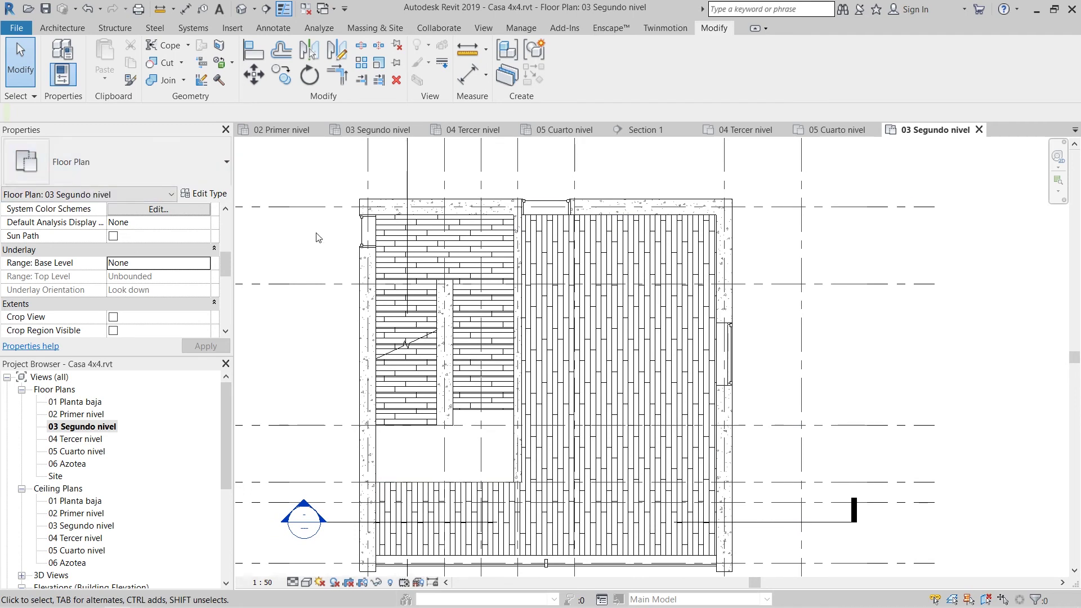
{"action": "mouse_move", "coordinate": [825, 395]}
{"action": "middle_mouse_down"}
{"action": "mouse_move", "coordinate": [904, 386]}
{"action": "mouse_move", "coordinate": [771, 387]}
{"action": "mouse_move", "coordinate": [817, 384]}
{"action": "middle_mouse_up"}
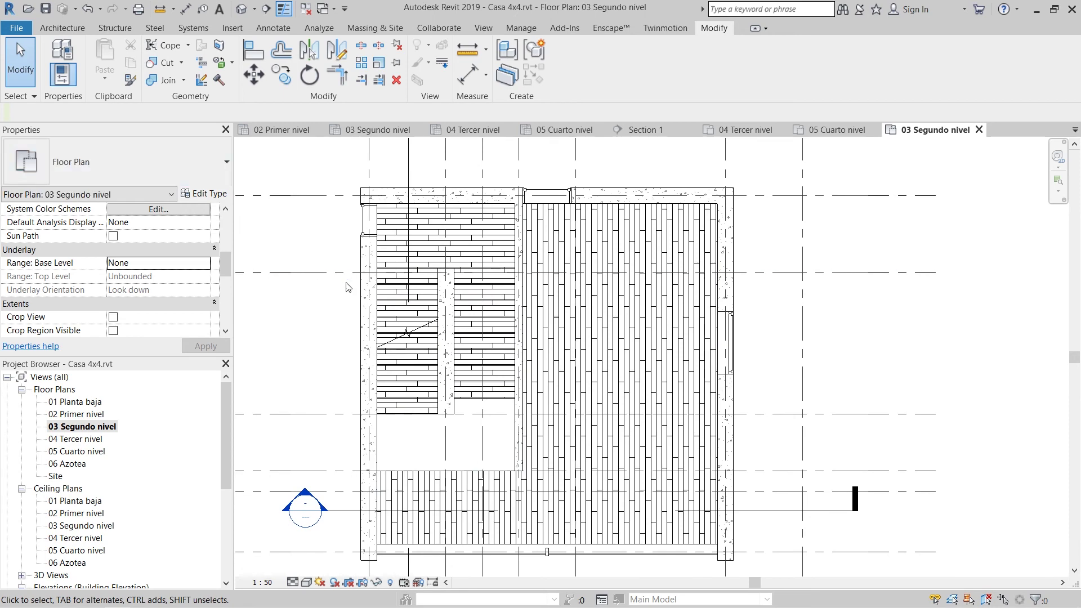
{"action": "mouse_move", "coordinate": [877, 415]}
{"action": "middle_mouse_down"}
{"action": "mouse_move", "coordinate": [832, 410]}
{"action": "mouse_move", "coordinate": [790, 370]}
{"action": "mouse_move", "coordinate": [803, 358]}
{"action": "middle_mouse_up"}
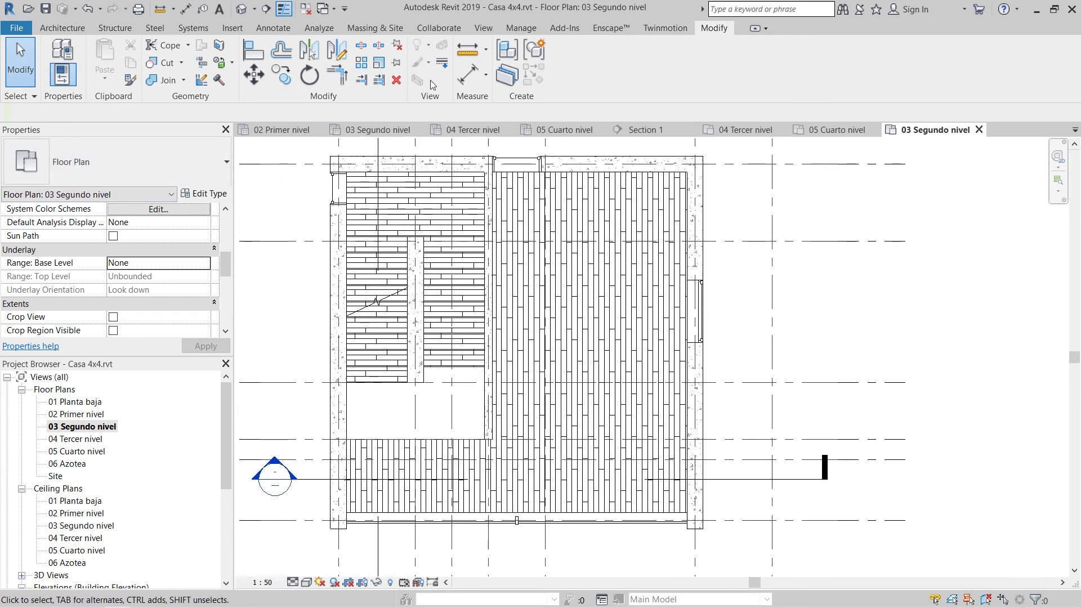
- Open the default 3D view and examine the edited floors and walls from the front-left side
{"action": "left_click", "coordinate": [247, 12]}
{"action": "scroll", "coordinate": [472, 304], "scroll_direction": "down", "scroll_amount": 2}
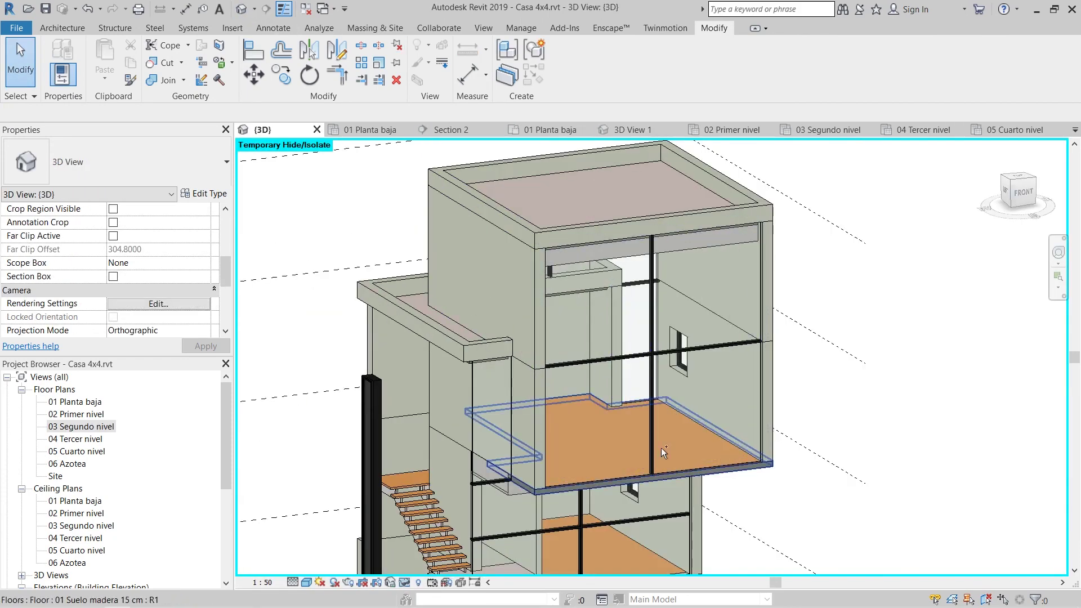
{"action": "middle_click_drag", "start_coordinate": [657, 452], "coordinate": [746, 336], "text": "shift"}
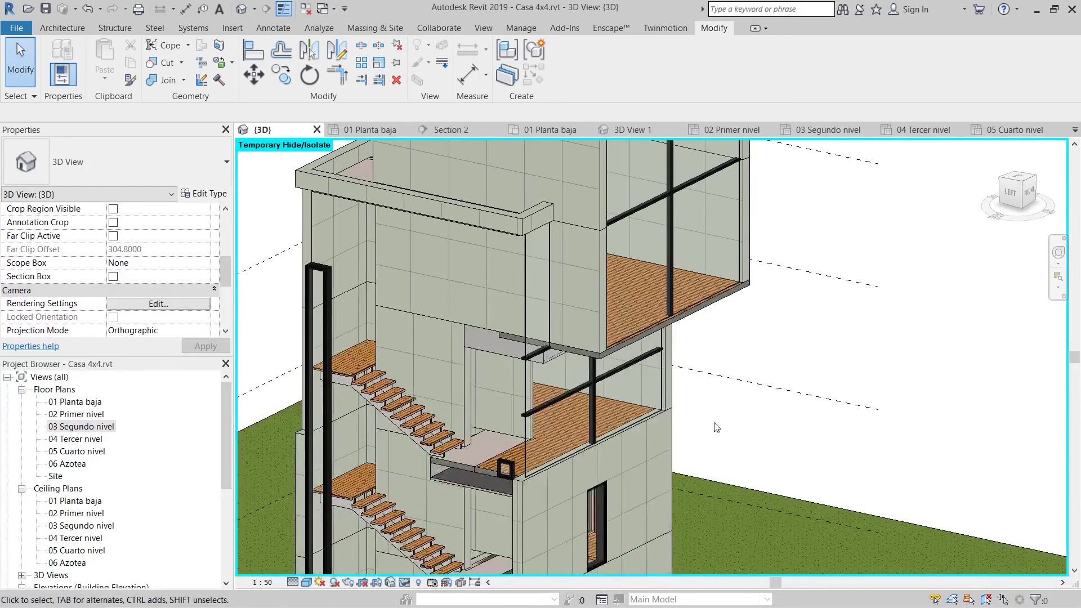
- Examine the landing slab and the block wall below it in 3D, and open the Section 1 view
{"action": "middle_click_drag", "start_coordinate": [714, 427], "coordinate": [744, 356], "text": "shift"}
{"action": "scroll", "coordinate": [533, 504], "scroll_direction": "up", "scroll_amount": 5}
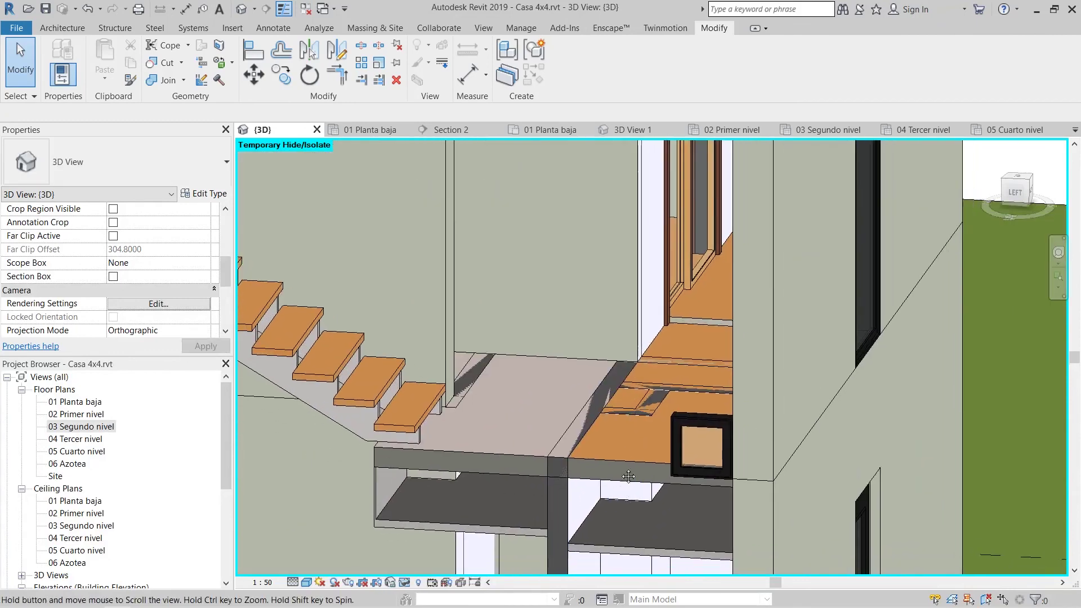
{"action": "middle_click_drag", "start_coordinate": [623, 420], "coordinate": [505, 481], "text": "shift"}
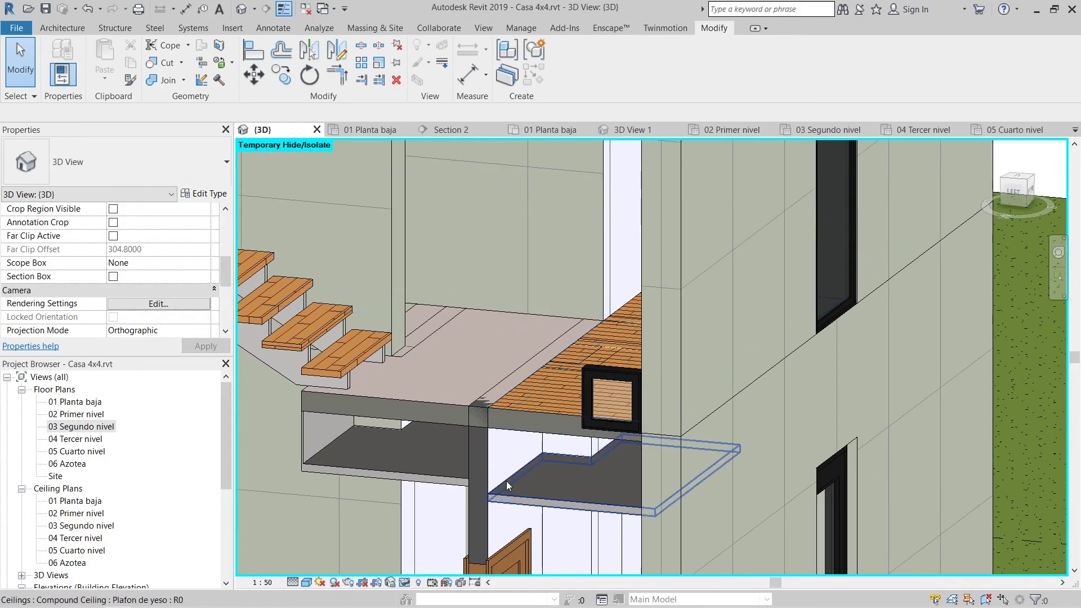
{"action": "scroll", "coordinate": [152, 489], "scroll_direction": "down", "scroll_amount": 2}
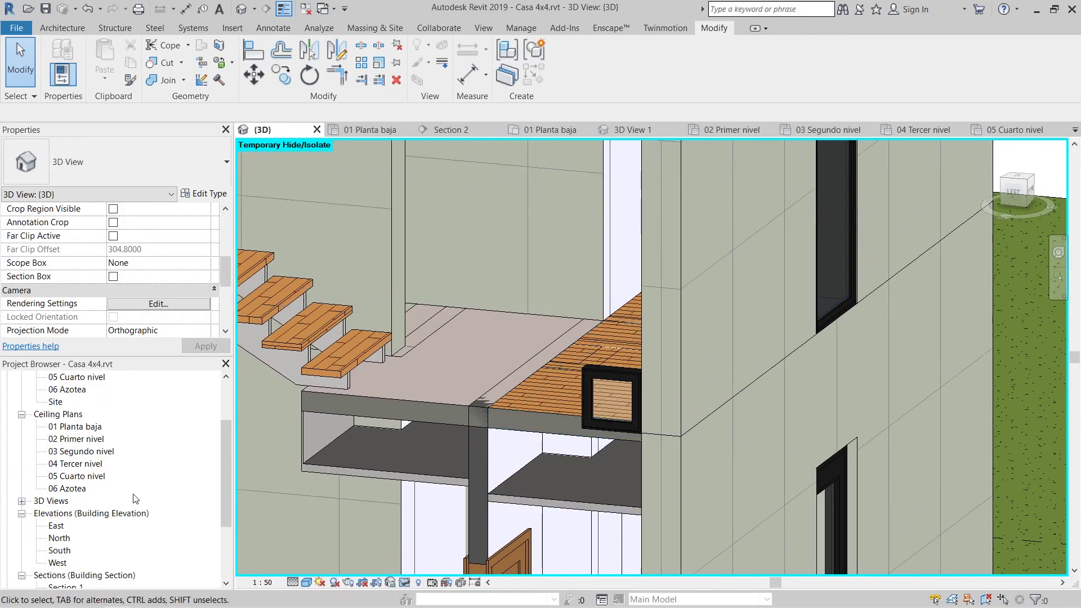
{"action": "scroll", "coordinate": [110, 485], "scroll_direction": "up", "scroll_amount": 1}
{"action": "scroll", "coordinate": [110, 483], "scroll_direction": "down", "scroll_amount": 1}
{"action": "scroll", "coordinate": [110, 484], "scroll_direction": "up", "scroll_amount": 1}
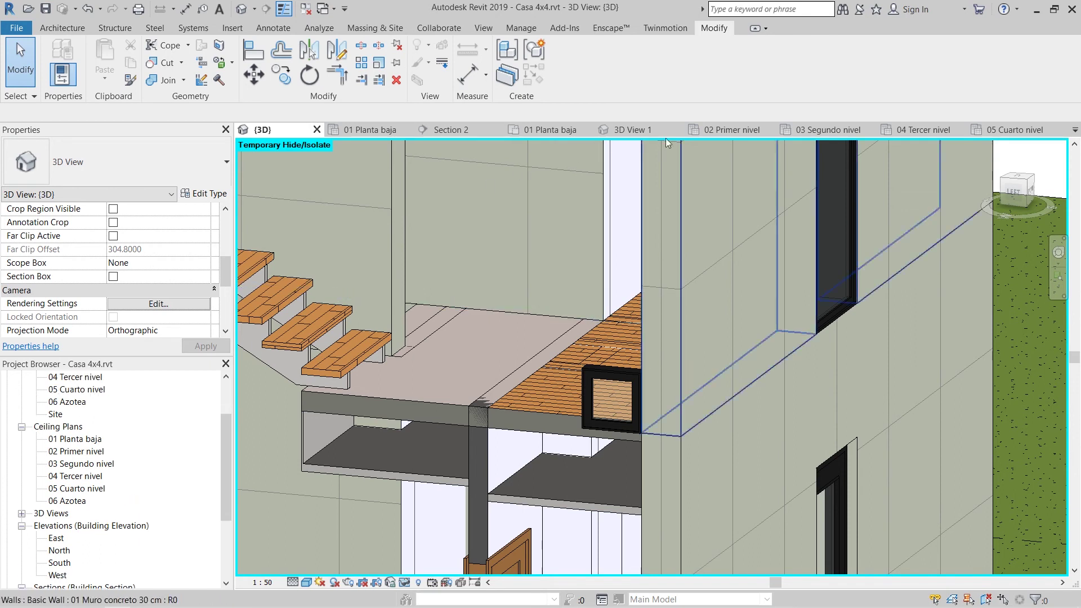
{"action": "scroll", "coordinate": [110, 540], "scroll_direction": "down", "scroll_amount": 3}
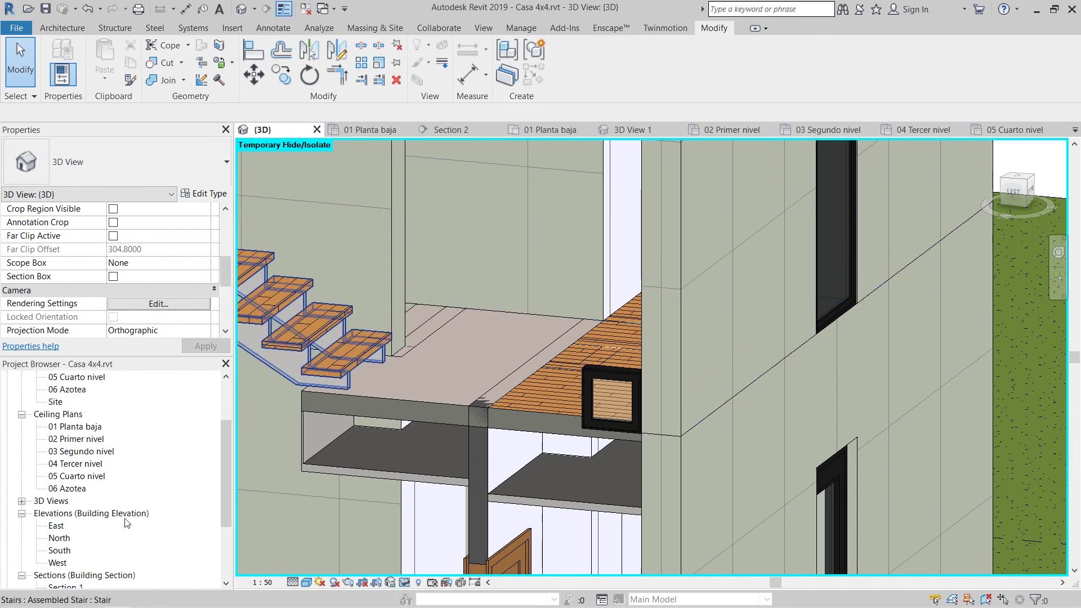
{"action": "double_click", "coordinate": [66, 501]}
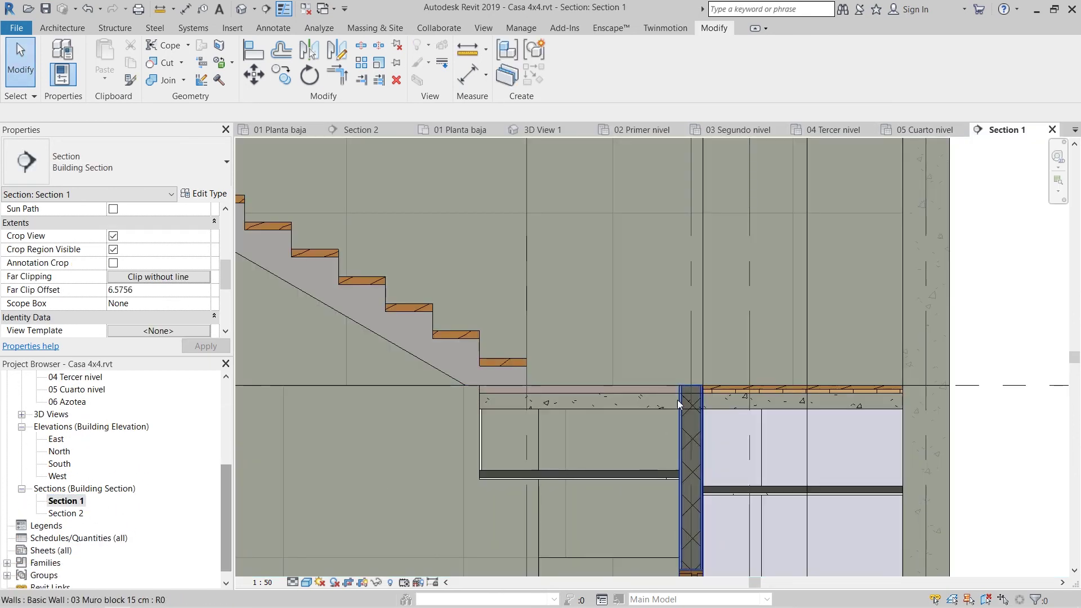
- Attach the top of the ground-floor 03 Muro block 15 cm wall to the underside of the 02 Primer nivel floor
{"action": "scroll", "coordinate": [678, 400], "scroll_direction": "up", "scroll_amount": 4}
{"action": "scroll", "coordinate": [540, 349], "scroll_direction": "up", "scroll_amount": 5}
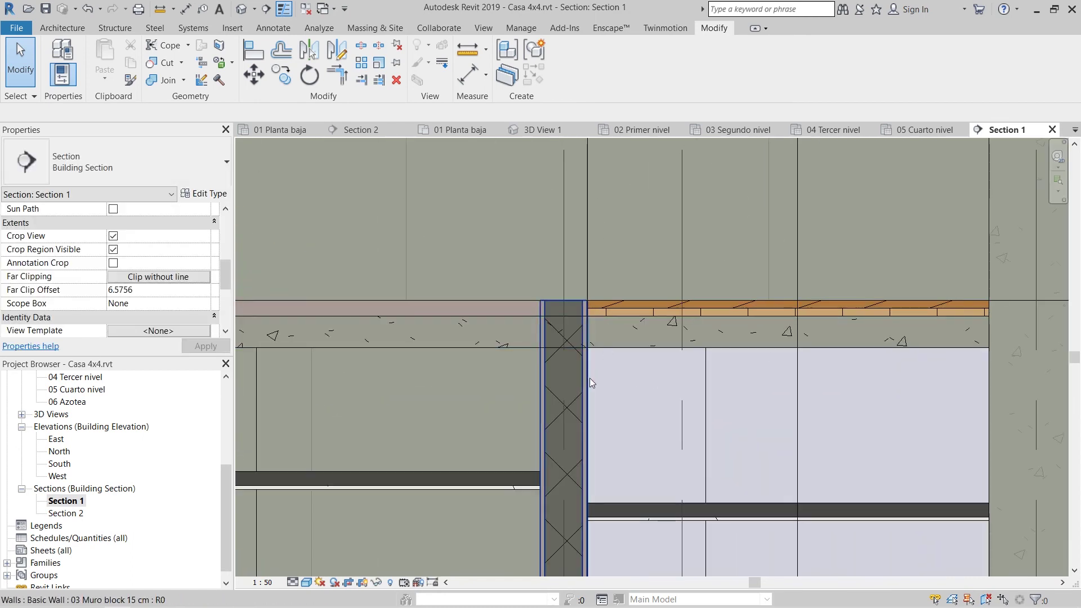
{"action": "left_click", "coordinate": [560, 422]}
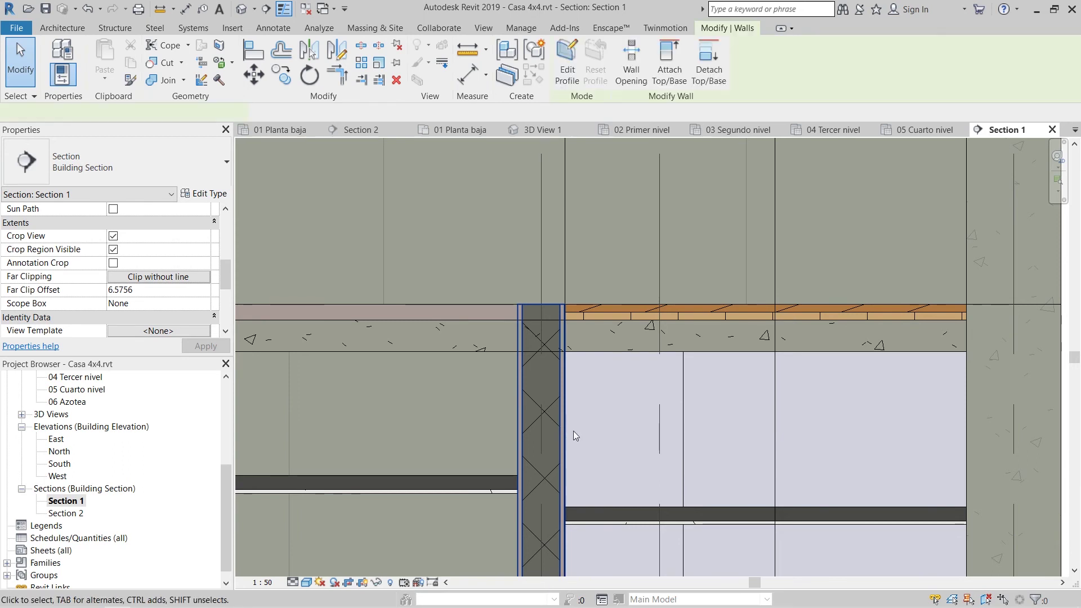
{"action": "left_click", "coordinate": [666, 66]}
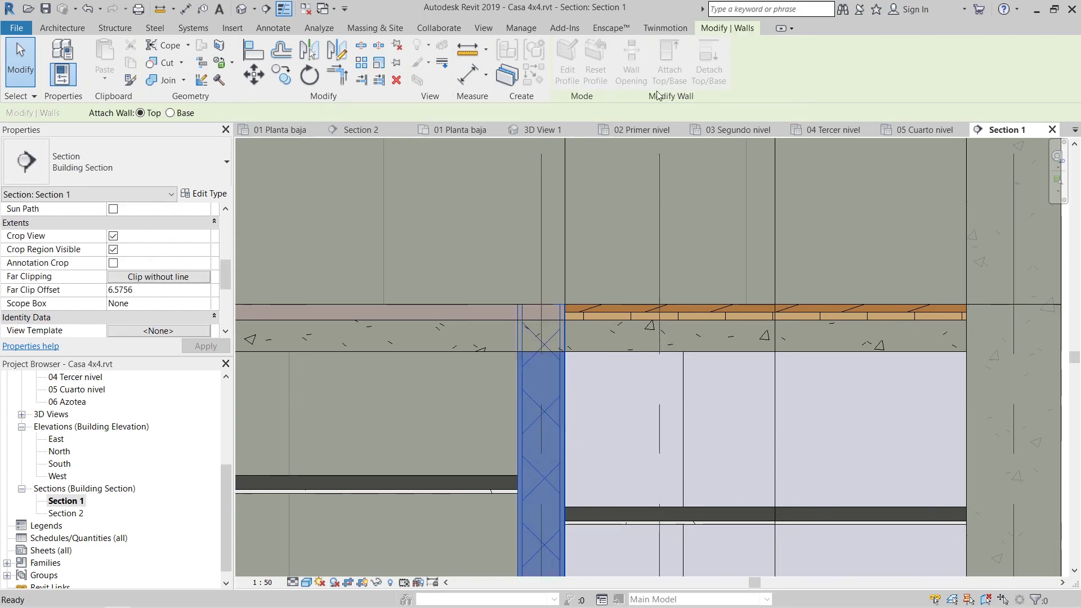
{"action": "left_click", "coordinate": [445, 350]}
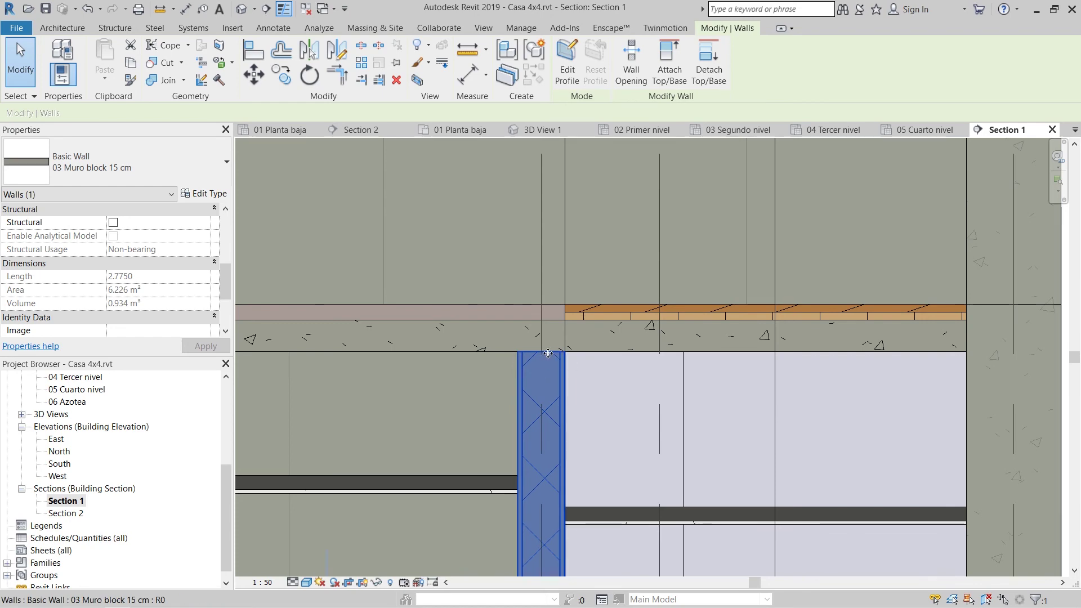
- Move the Section 1 line in the 01 Planta baja floor plan so it cuts between grids 3 and 4
{"action": "scroll", "coordinate": [643, 307], "scroll_direction": "down", "scroll_amount": 5}
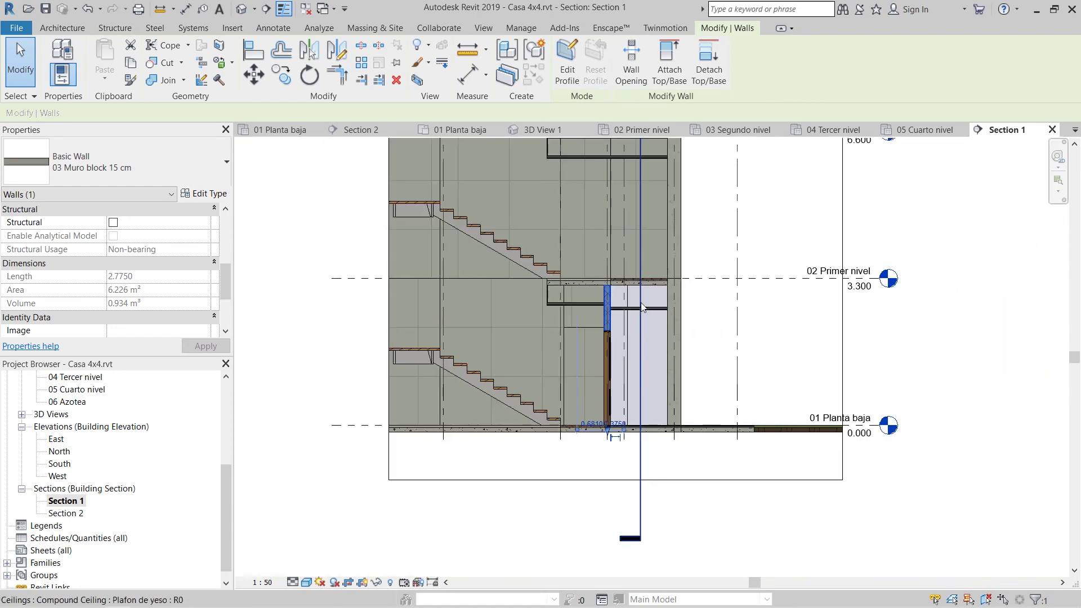
{"action": "middle_click_drag", "start_coordinate": [643, 307], "coordinate": [610, 489]}
{"action": "middle_click_drag", "start_coordinate": [584, 336], "coordinate": [625, 291]}
{"action": "scroll", "coordinate": [556, 333], "scroll_direction": "up", "scroll_amount": 2}
{"action": "scroll", "coordinate": [557, 341], "scroll_direction": "down", "scroll_amount": 3}
{"action": "scroll", "coordinate": [56, 401], "scroll_direction": "up", "scroll_amount": 5}
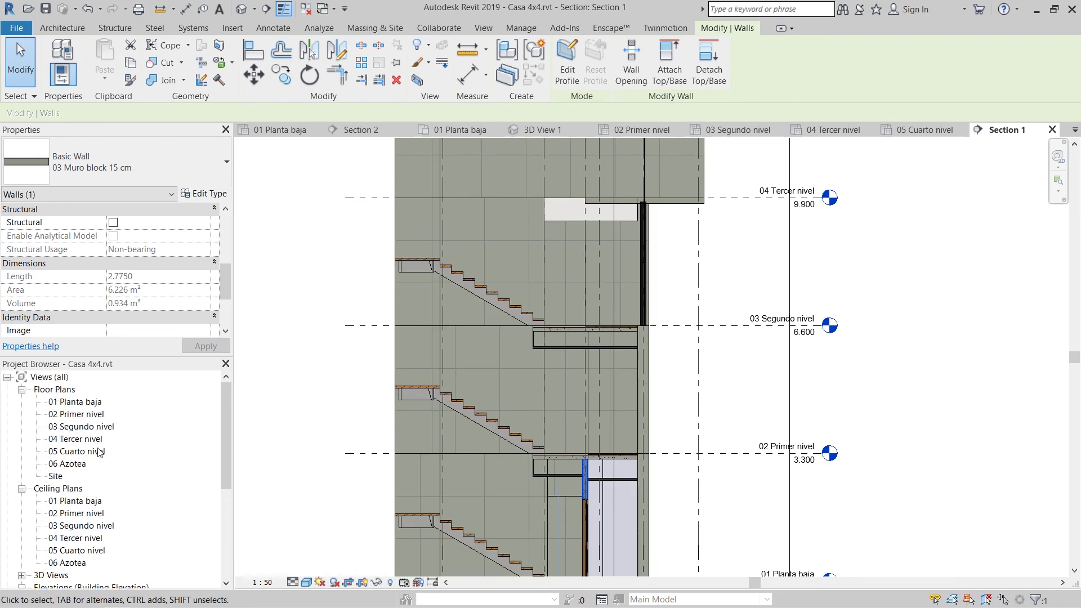
{"action": "double_click", "coordinate": [76, 402]}
{"action": "scroll", "coordinate": [400, 572], "scroll_direction": "up", "scroll_amount": 5}
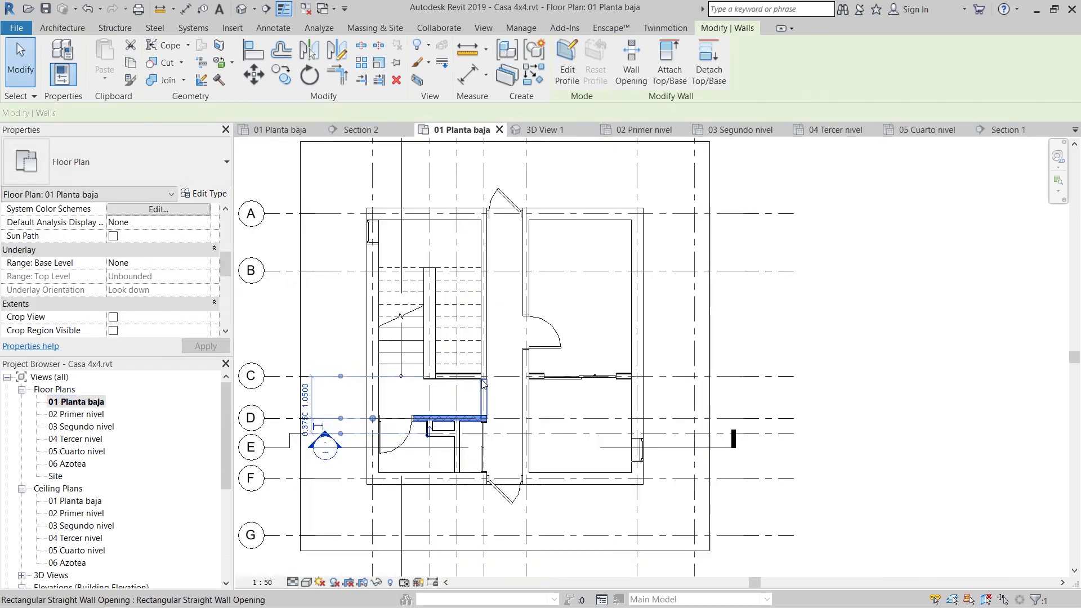
{"action": "middle_click_drag", "start_coordinate": [400, 572], "coordinate": [417, 500]}
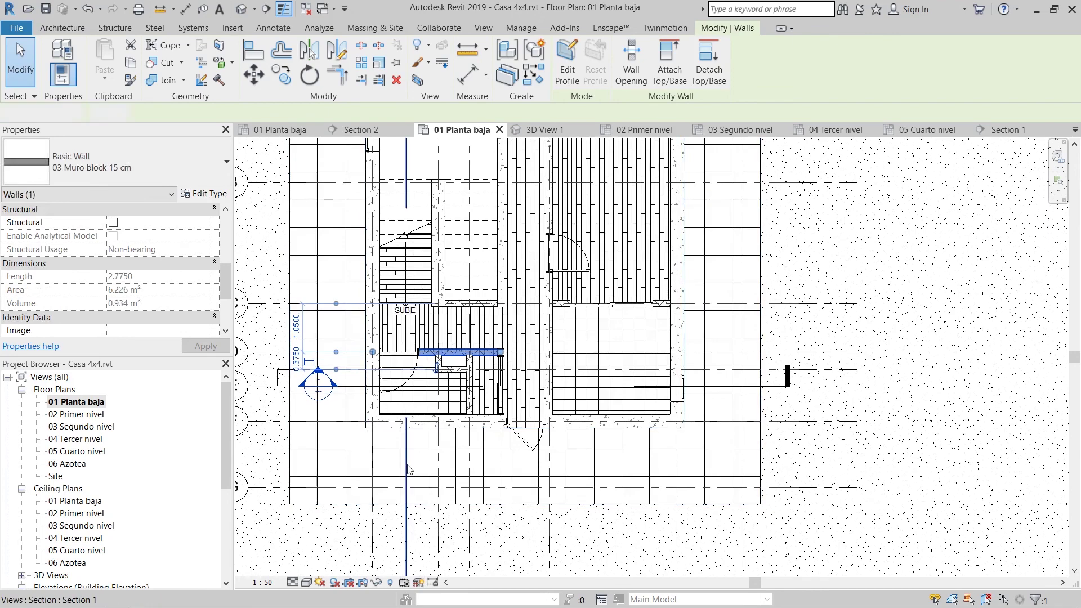
{"action": "left_click", "coordinate": [406, 465]}
{"action": "left_click_drag", "start_coordinate": [489, 467], "coordinate": [501, 501]}
{"action": "scroll", "coordinate": [478, 506], "scroll_direction": "down", "scroll_amount": 3}
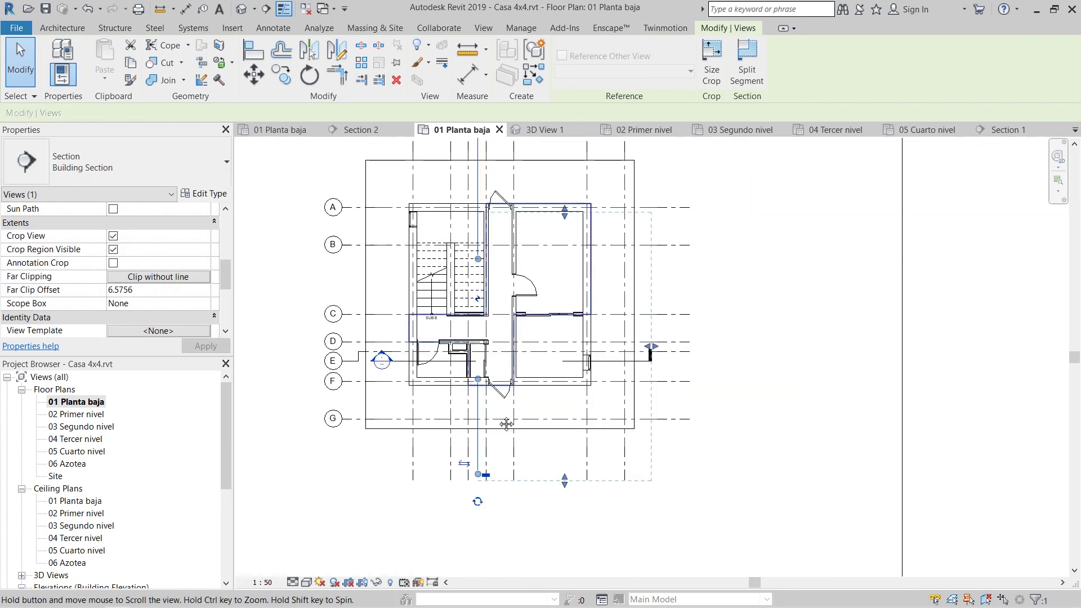
{"action": "scroll", "coordinate": [483, 310], "scroll_direction": "up", "scroll_amount": 2}
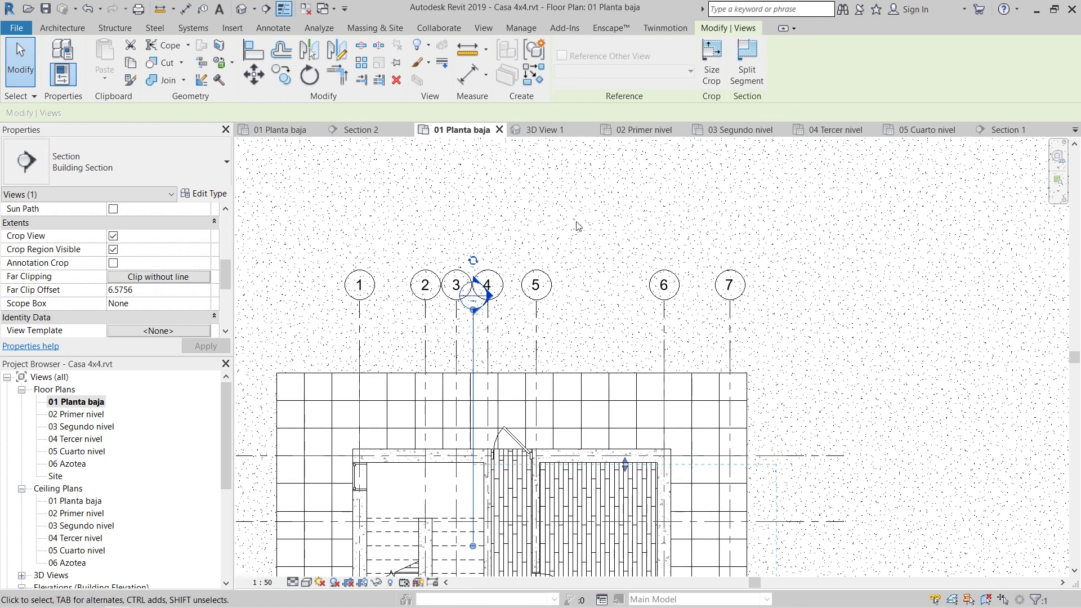
- Open Section 1 and attach the top of the block wall beside the stair to the 02 Primer nivel floor
{"action": "left_click", "coordinate": [577, 226]}
{"action": "double_click", "coordinate": [474, 296]}
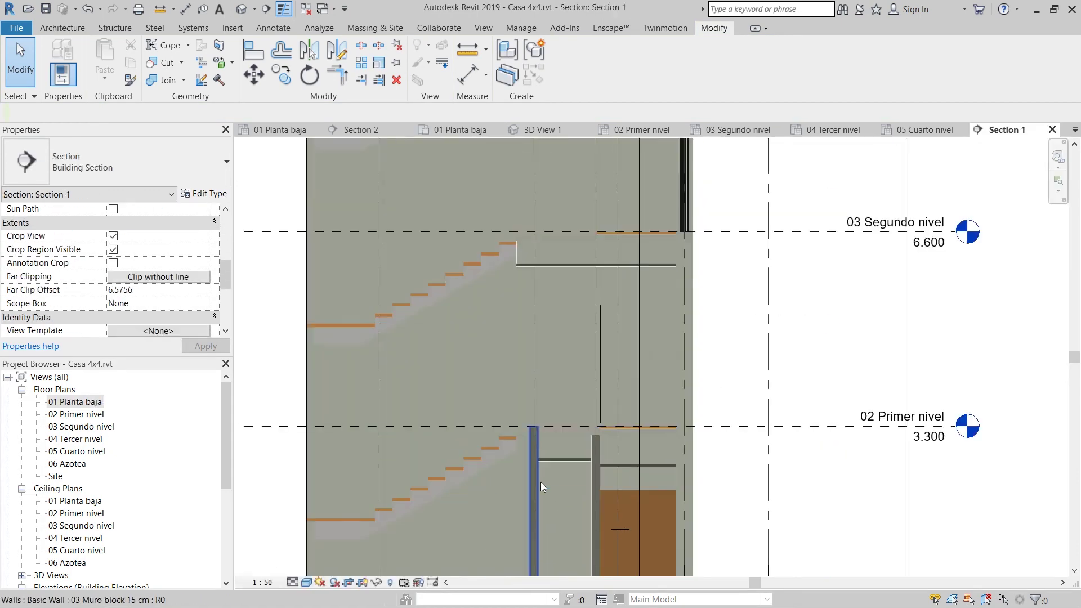
{"action": "scroll", "coordinate": [556, 393], "scroll_direction": "up", "scroll_amount": 4}
{"action": "left_click", "coordinate": [511, 405]}
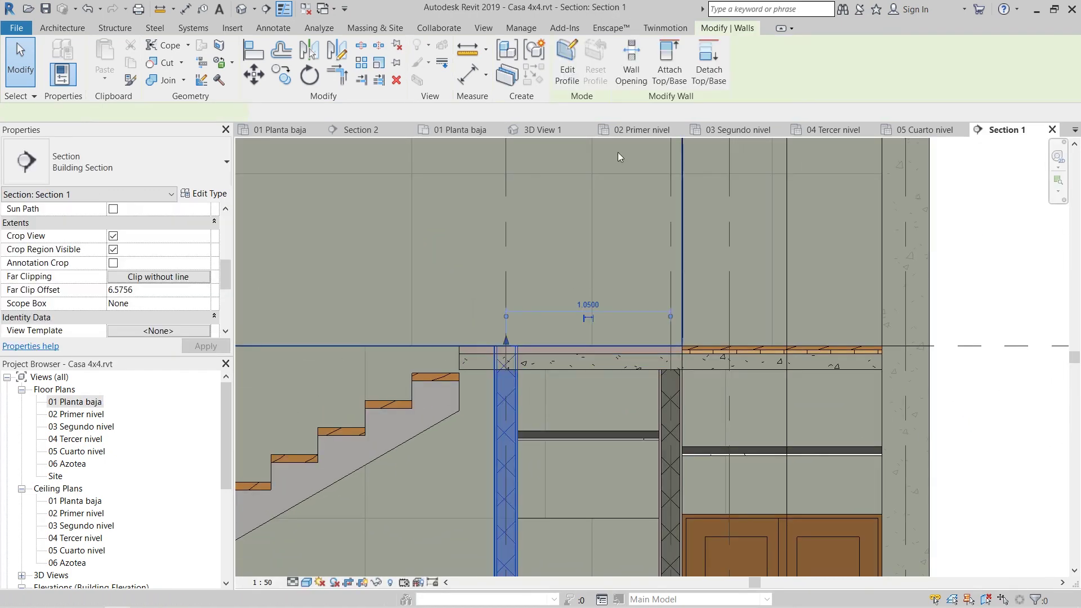
{"action": "left_click", "coordinate": [682, 76]}
{"action": "scroll", "coordinate": [540, 366], "scroll_direction": "up", "scroll_amount": 3}
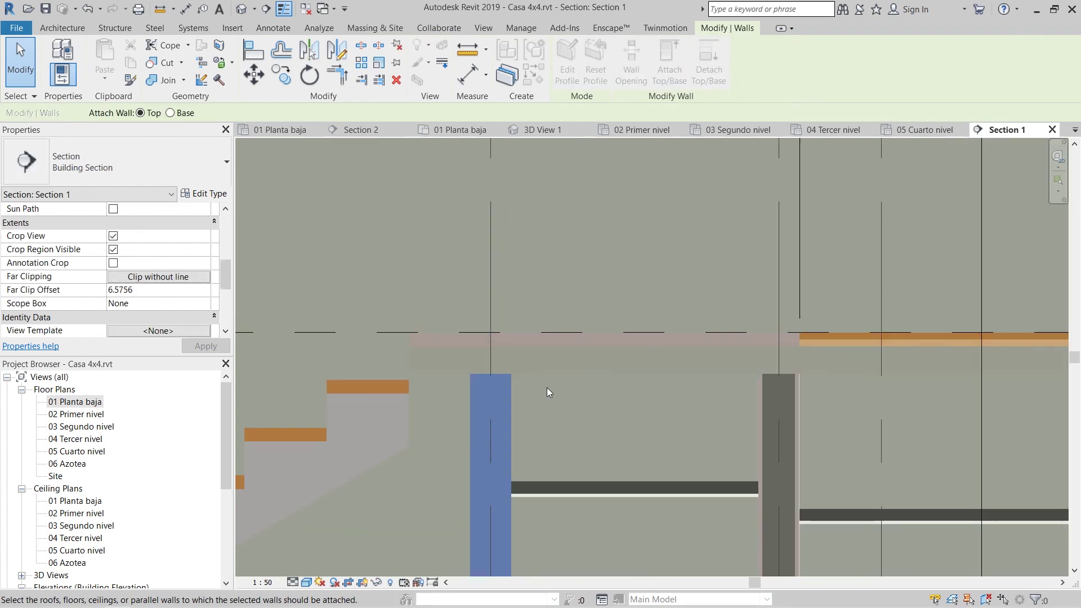
{"action": "left_click", "coordinate": [574, 410]}
{"action": "scroll", "coordinate": [576, 410], "scroll_direction": "down", "scroll_amount": 3}
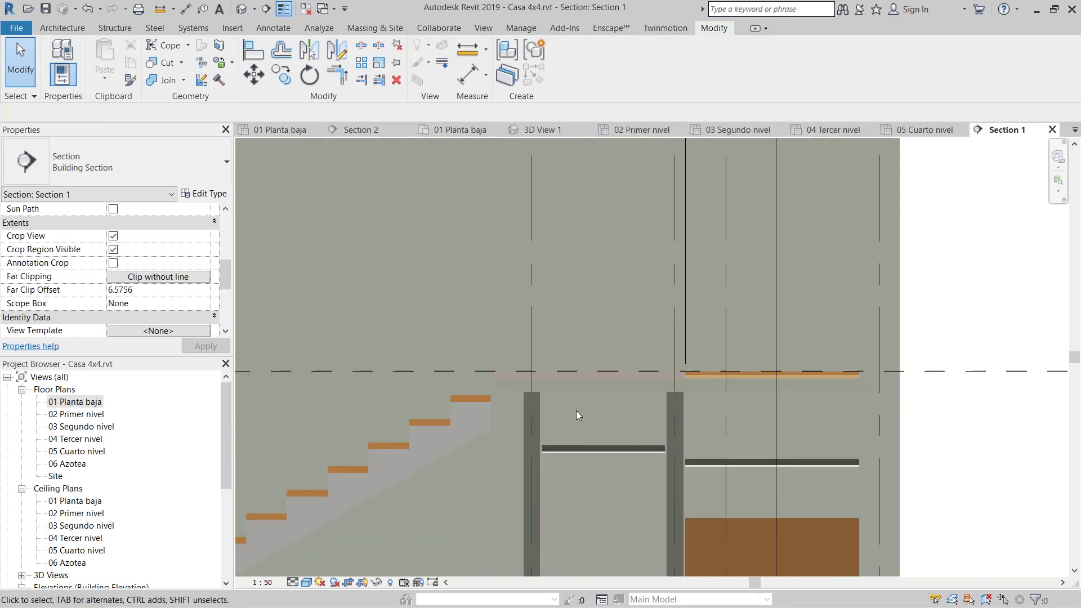
- Open the default 3D view and examine how the walls below meet the landing and the wood floor
{"action": "middle_click_drag", "start_coordinate": [693, 402], "coordinate": [555, 274]}
{"action": "scroll", "coordinate": [528, 270], "scroll_direction": "up", "scroll_amount": 2}
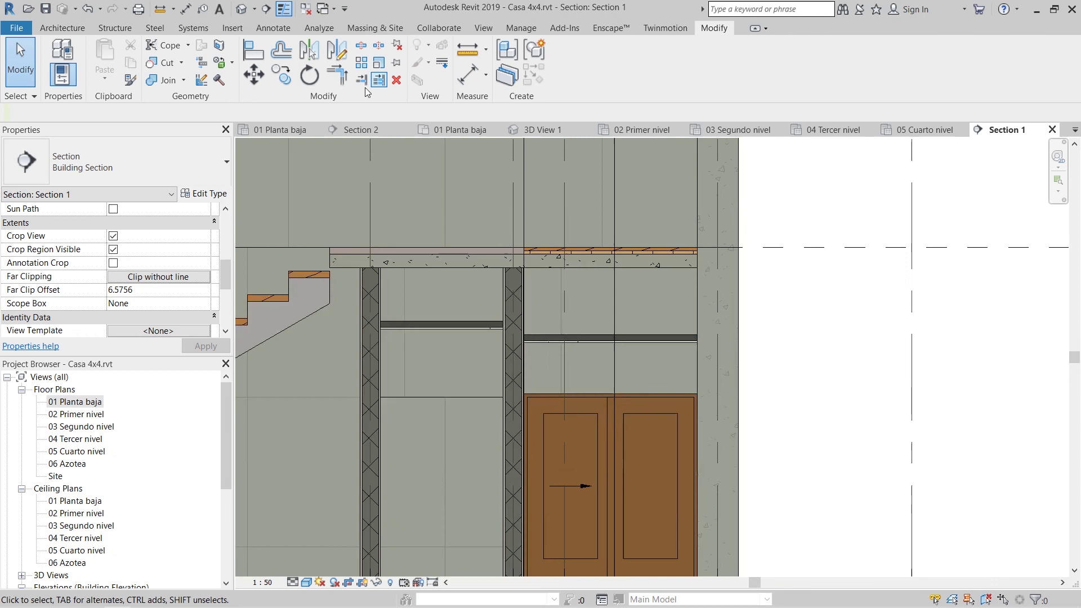
{"action": "left_click", "coordinate": [241, 10]}
{"action": "scroll", "coordinate": [619, 545], "scroll_direction": "up", "scroll_amount": 3}
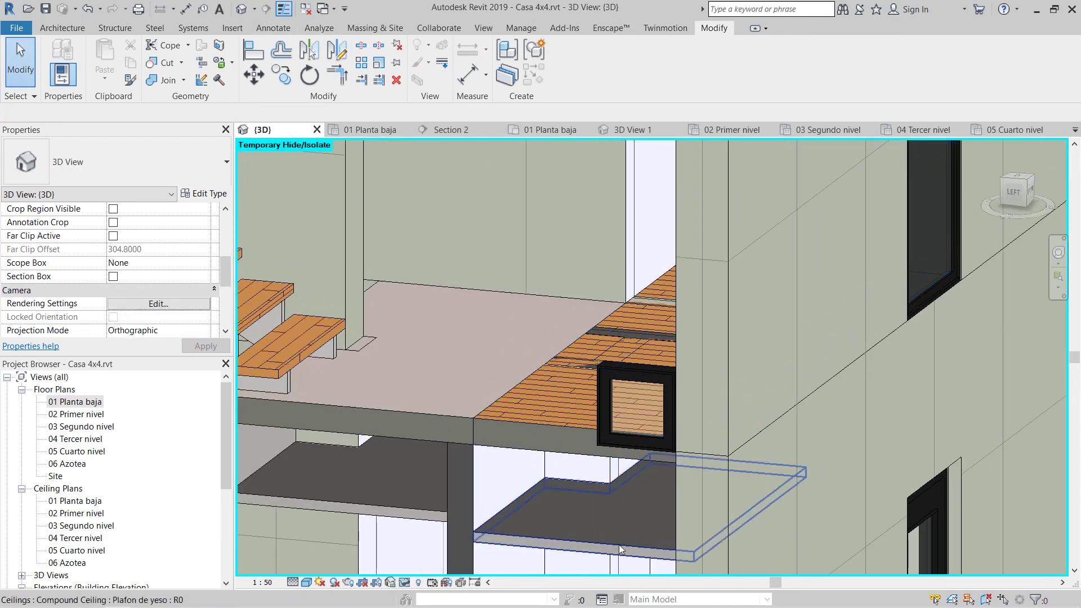
{"action": "middle_click_drag", "start_coordinate": [580, 498], "coordinate": [550, 422], "text": "shift"}
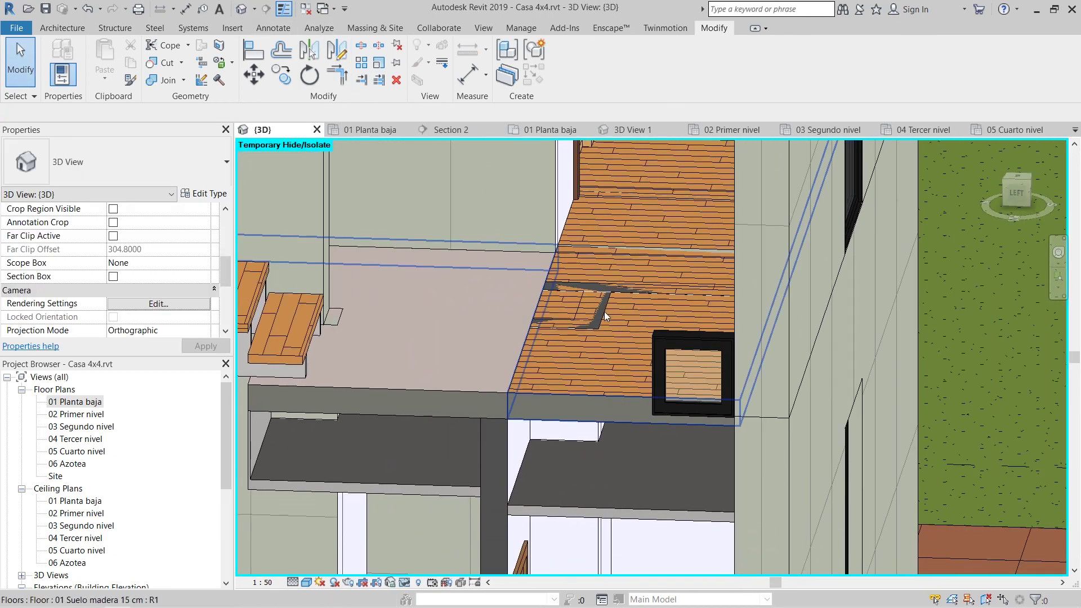
{"action": "scroll", "coordinate": [604, 313], "scroll_direction": "down", "scroll_amount": 2}
{"action": "middle_click_drag", "start_coordinate": [624, 452], "coordinate": [675, 450], "text": "shift"}
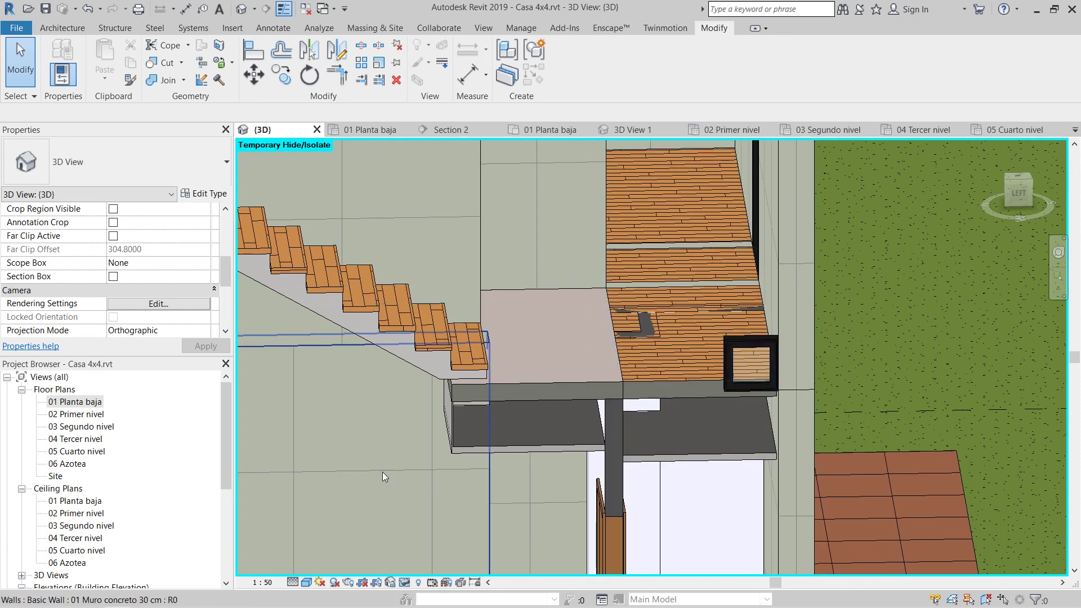
{"action": "scroll", "coordinate": [83, 543], "scroll_direction": "down", "scroll_amount": 2}
{"action": "scroll", "coordinate": [107, 496], "scroll_direction": "down", "scroll_amount": 4}
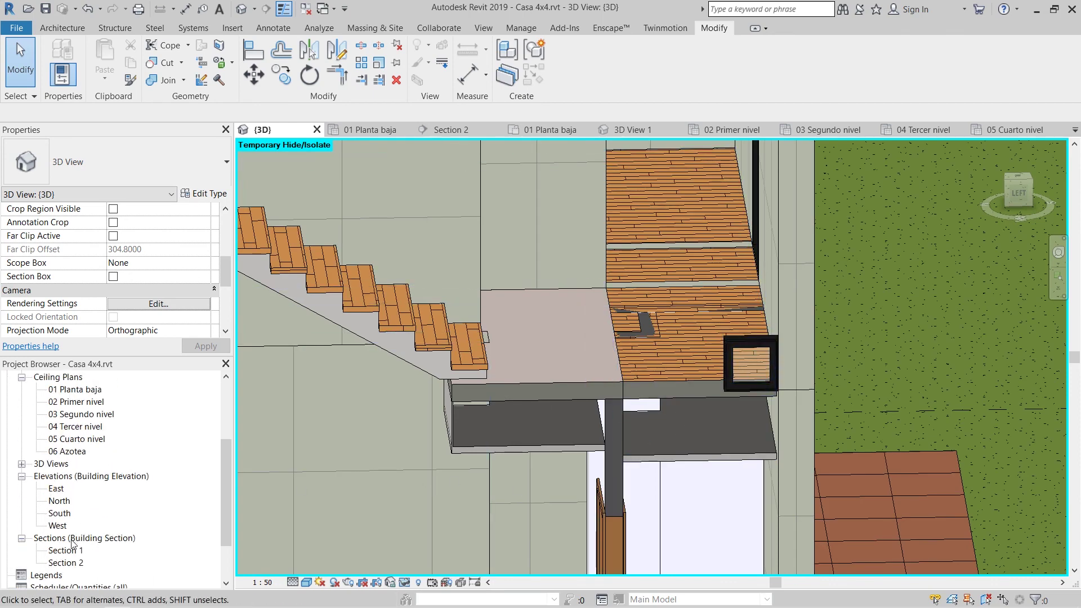
- Open Section 2 and attach the top of the ground-floor 15 cm block wall to the 02 Primer nivel floor
{"action": "double_click", "coordinate": [66, 538]}
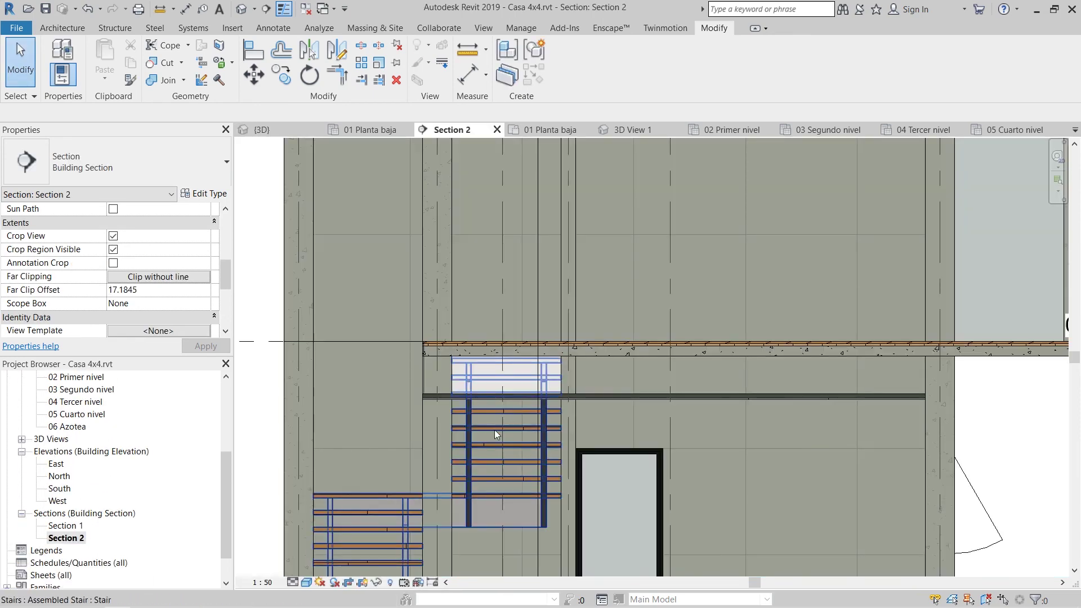
{"action": "scroll", "coordinate": [497, 461], "scroll_direction": "down", "scroll_amount": 2}
{"action": "middle_click_drag", "start_coordinate": [498, 464], "coordinate": [478, 295]}
{"action": "middle_click_drag", "start_coordinate": [483, 484], "coordinate": [460, 271]}
{"action": "middle_click_drag", "start_coordinate": [484, 450], "coordinate": [482, 432]}
{"action": "scroll", "coordinate": [467, 382], "scroll_direction": "up", "scroll_amount": 5}
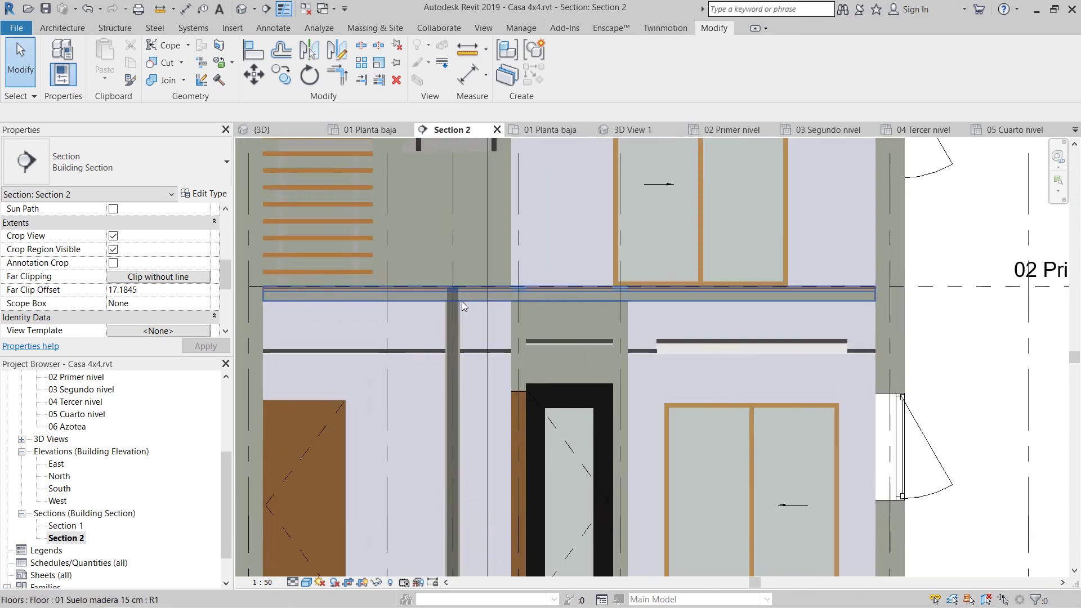
{"action": "left_click", "coordinate": [438, 388]}
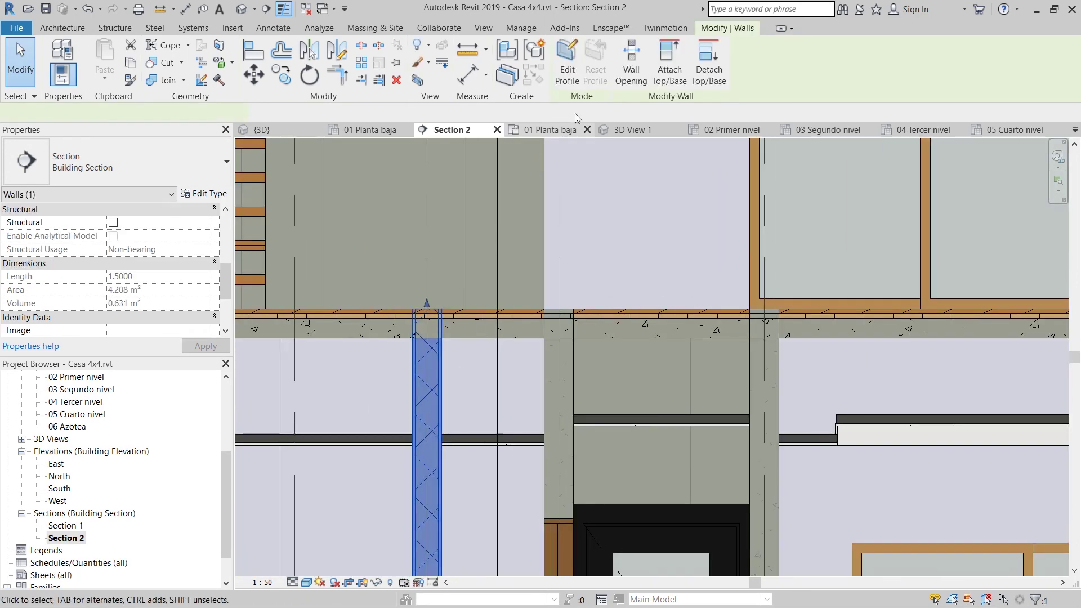
{"action": "left_click", "coordinate": [669, 63]}
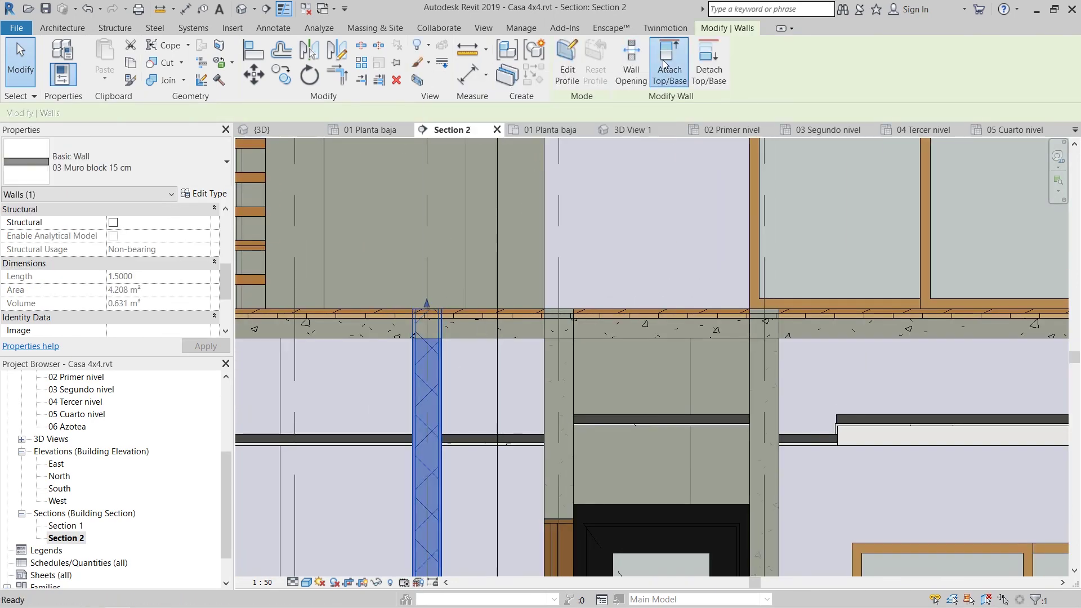
{"action": "left_click", "coordinate": [466, 338]}
{"action": "scroll", "coordinate": [467, 349], "scroll_direction": "down", "scroll_amount": 3}
{"action": "key", "text": "Escape"}
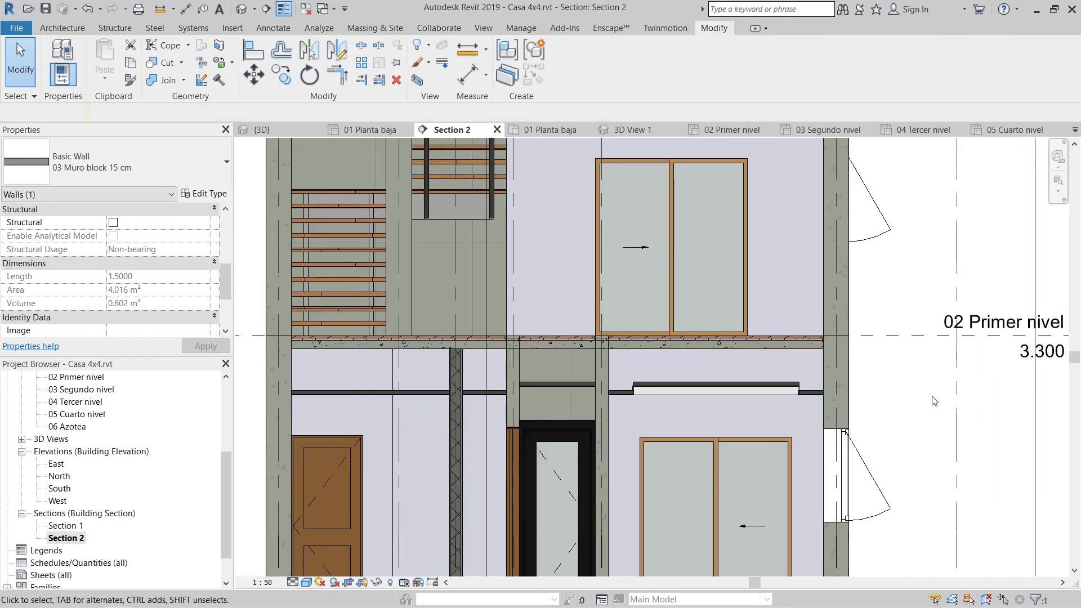
- Attach the top of the 02 Muro concreto 15 cm wall between the black-framed door and the sliding door to the floor above
{"action": "scroll", "coordinate": [566, 365], "scroll_direction": "up", "scroll_amount": 2}
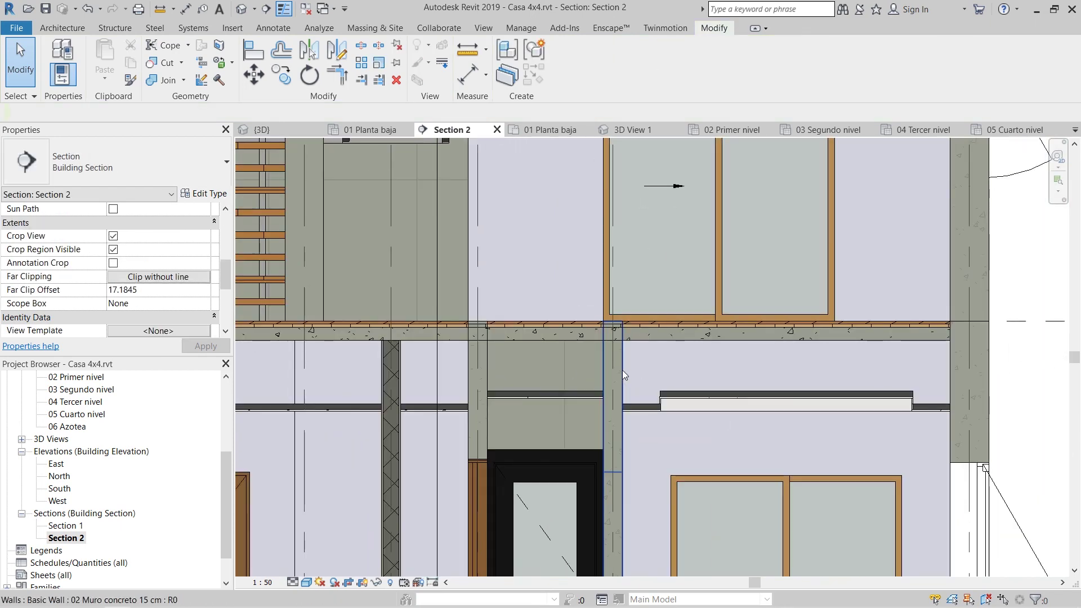
{"action": "left_click", "coordinate": [622, 370]}
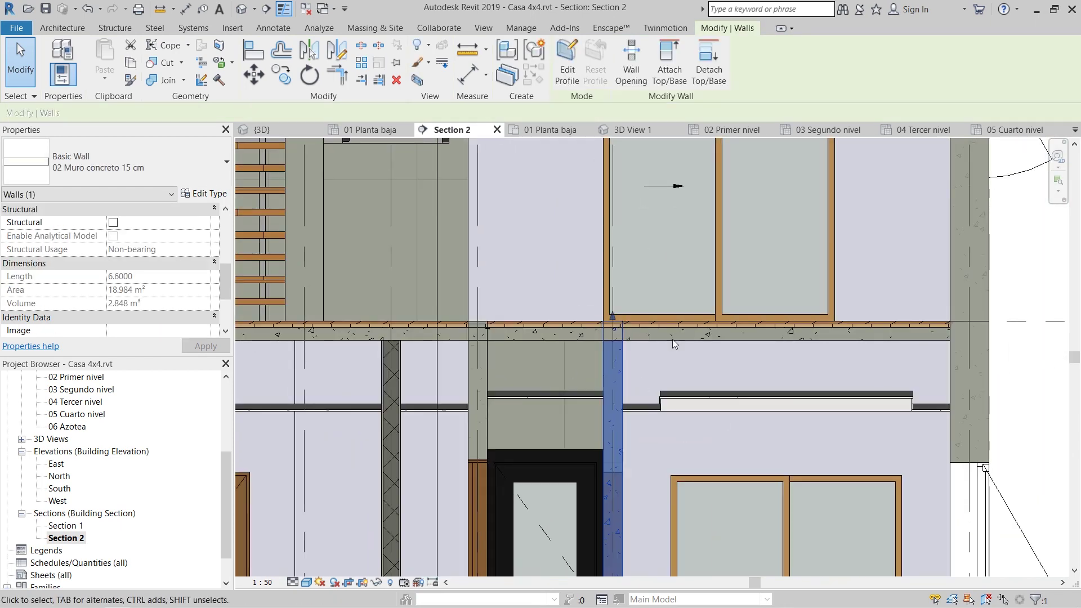
{"action": "left_click", "coordinate": [673, 79]}
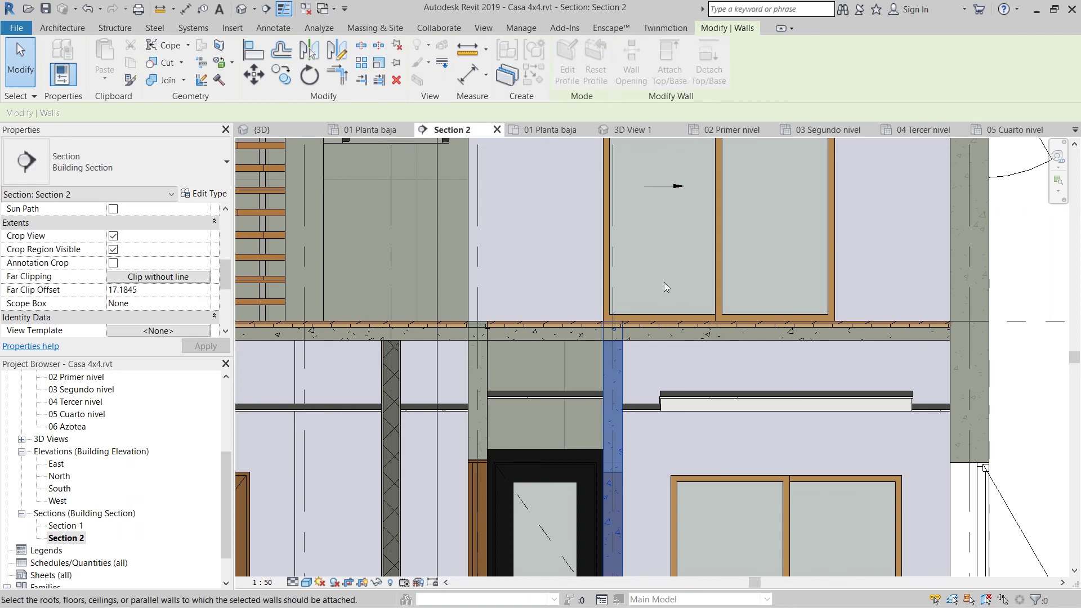
{"action": "left_click", "coordinate": [652, 339]}
{"action": "middle_click_drag", "start_coordinate": [942, 370], "coordinate": [798, 370]}
{"action": "left_click", "coordinate": [912, 384]}
{"action": "middle_click_drag", "start_coordinate": [902, 378], "coordinate": [839, 398]}
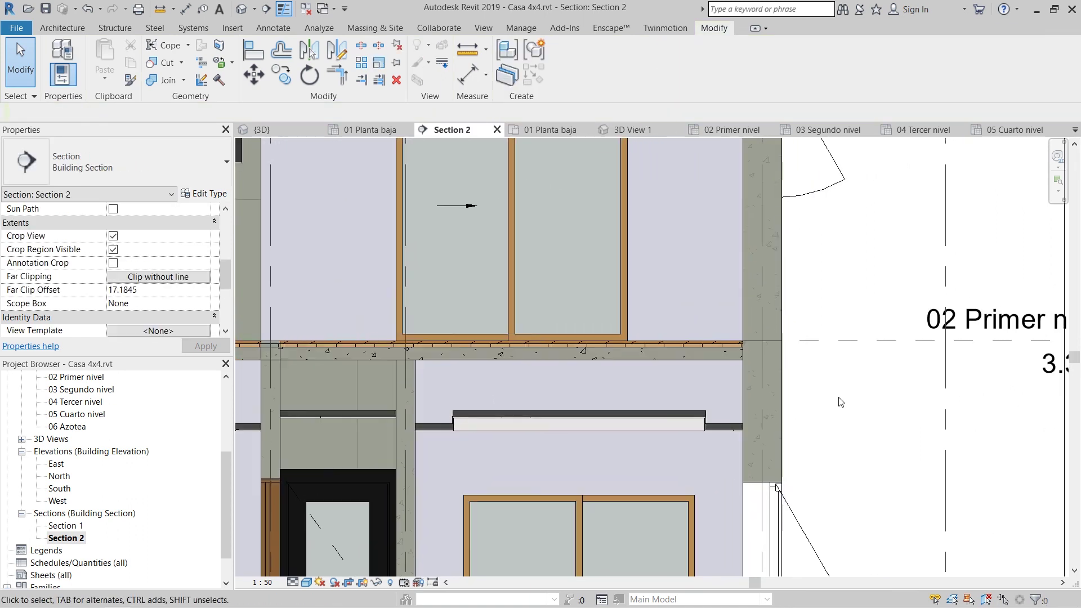
{"action": "scroll", "coordinate": [794, 385], "scroll_direction": "up", "scroll_amount": 1}
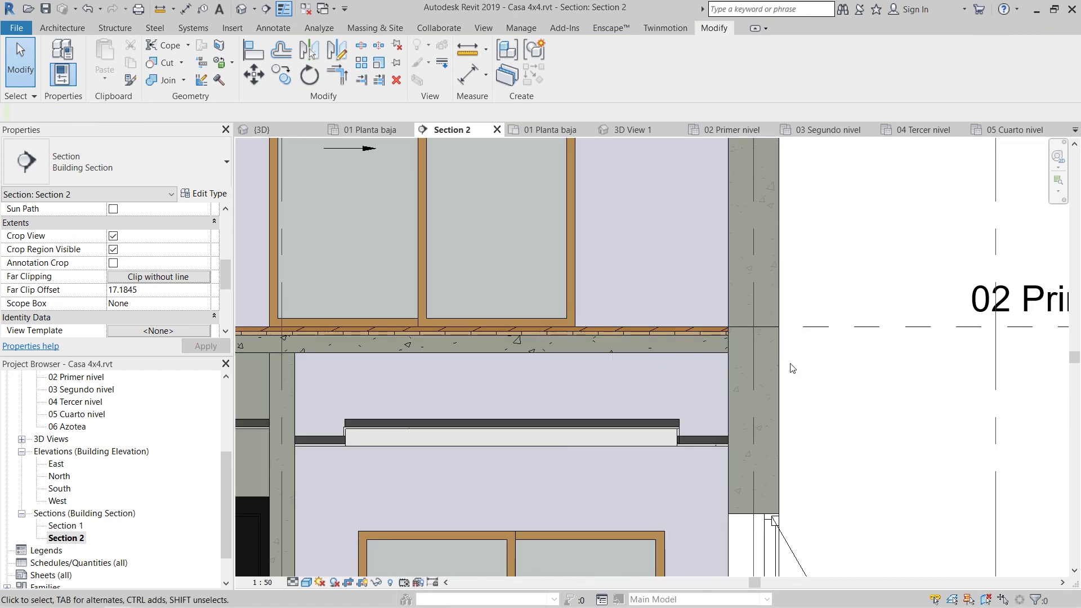
{"action": "scroll", "coordinate": [790, 366], "scroll_direction": "down", "scroll_amount": 2}
{"action": "scroll", "coordinate": [686, 376], "scroll_direction": "down", "scroll_amount": 1}
{"action": "middle_click_drag", "start_coordinate": [687, 378], "coordinate": [851, 352]}
{"action": "middle_click_drag", "start_coordinate": [747, 384], "coordinate": [706, 376]}
{"action": "scroll", "coordinate": [599, 316], "scroll_direction": "up", "scroll_amount": 1}
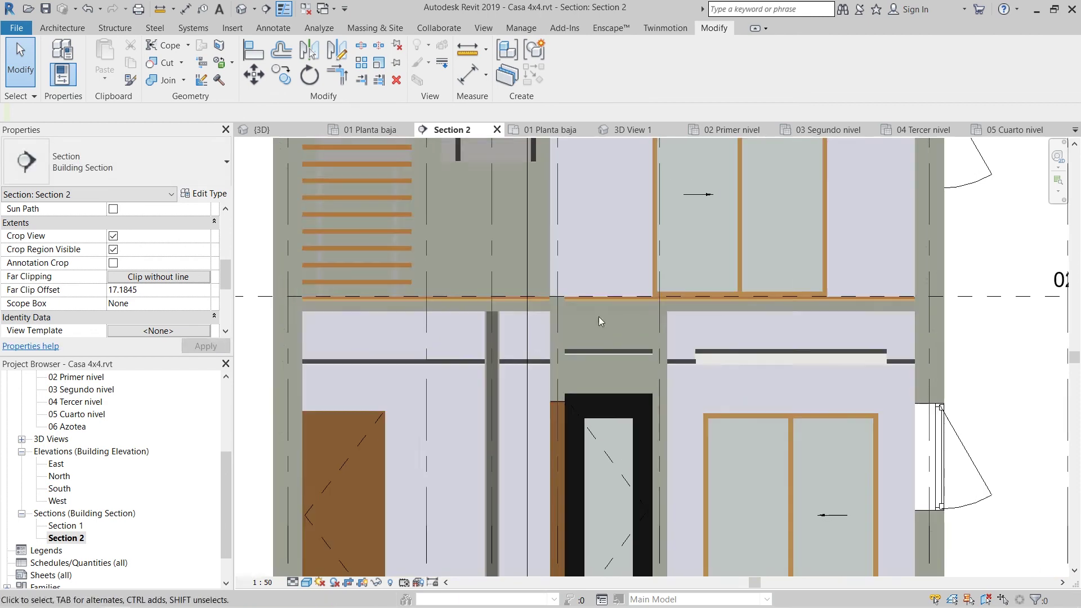
{"action": "middle_click_drag", "start_coordinate": [599, 318], "coordinate": [583, 351]}
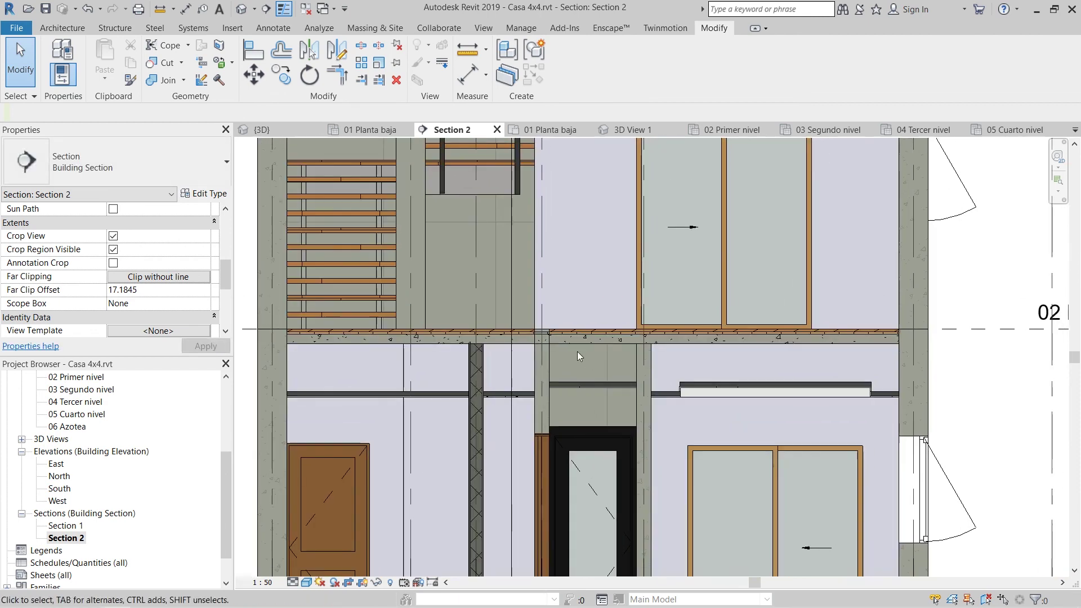
{"action": "left_click", "coordinate": [547, 376]}
{"action": "left_click", "coordinate": [678, 80]}
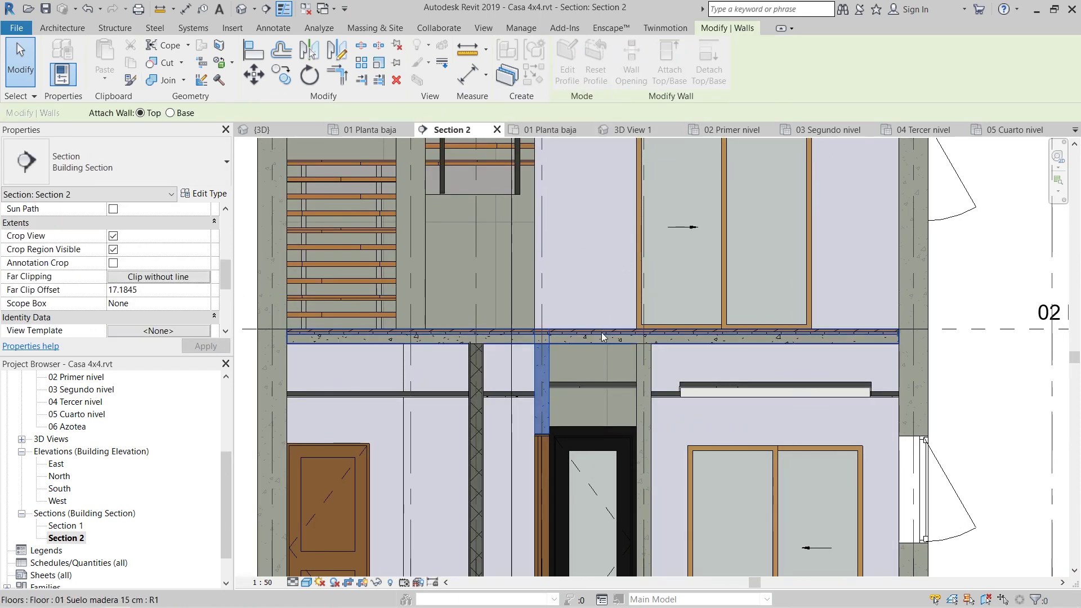
{"action": "scroll", "coordinate": [567, 344], "scroll_direction": "down", "scroll_amount": 2}
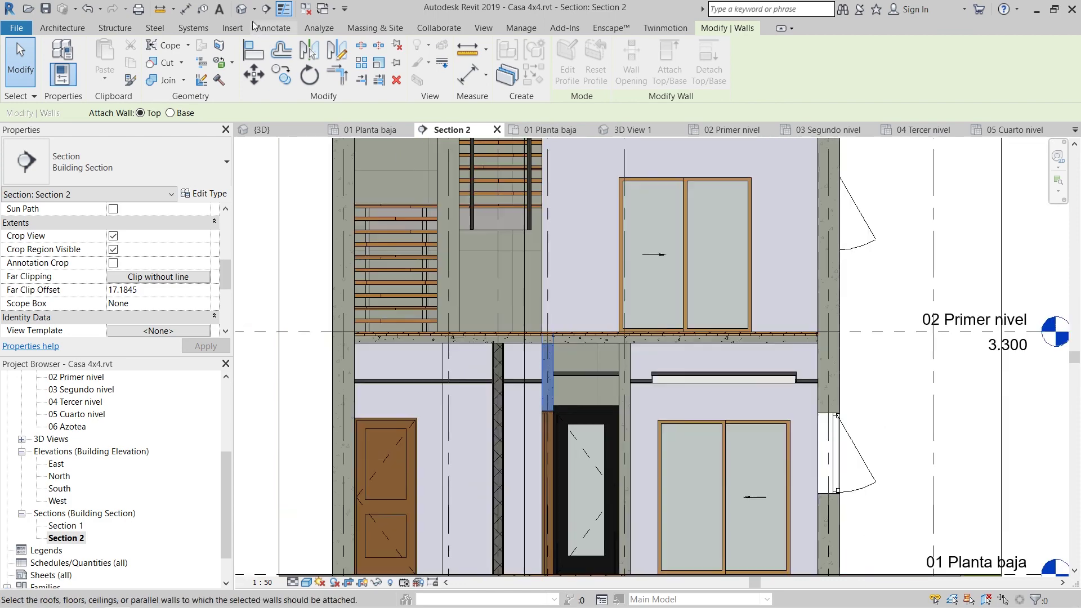
- Open the default 3D view and inspect the wall top under the stair landing and the 01 Suelo madera 15 cm floor
{"action": "left_click", "coordinate": [241, 10]}
{"action": "middle_click_drag", "start_coordinate": [606, 350], "coordinate": [743, 419], "text": "shift"}
{"action": "scroll", "coordinate": [603, 304], "scroll_direction": "up", "scroll_amount": 2}
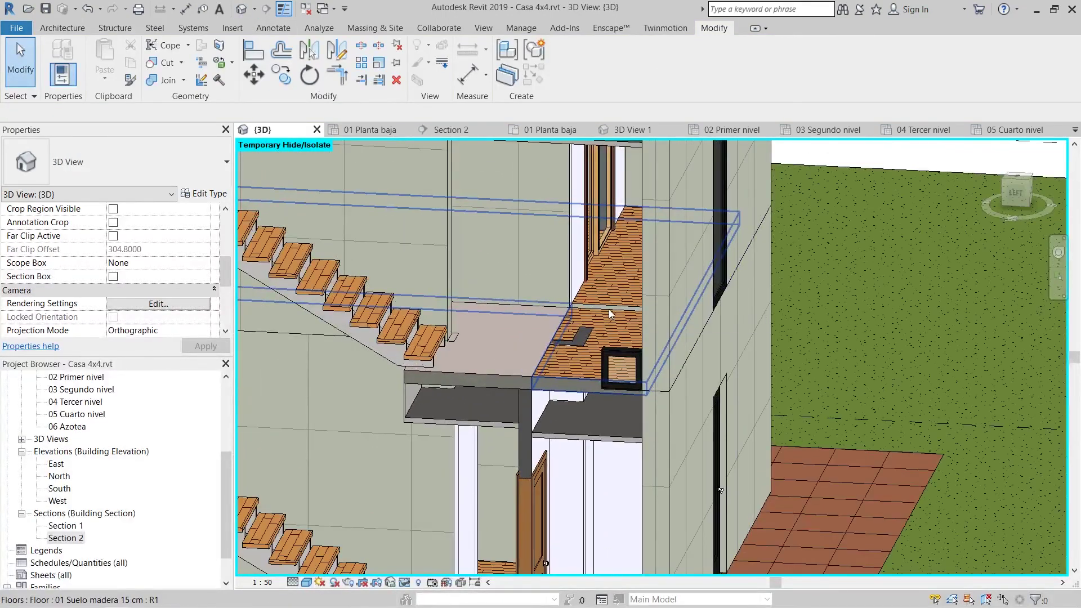
{"action": "left_click", "coordinate": [609, 309]}
{"action": "scroll", "coordinate": [611, 321], "scroll_direction": "down", "scroll_amount": 3}
{"action": "mouse_move", "coordinate": [614, 422]}
{"action": "middle_mouse_down", "text": "shift"}
{"action": "mouse_move", "coordinate": [651, 388]}
{"action": "mouse_move", "coordinate": [657, 403]}
{"action": "mouse_move", "coordinate": [631, 414]}
{"action": "middle_mouse_up", "text": "shift"}
{"action": "middle_click_drag", "start_coordinate": [874, 399], "coordinate": [874, 367], "text": "shift"}
{"action": "left_click", "coordinate": [874, 367]}
{"action": "scroll", "coordinate": [732, 383], "scroll_direction": "down", "scroll_amount": 3}
{"action": "middle_click_drag", "start_coordinate": [712, 415], "coordinate": [815, 437], "text": "shift"}
{"action": "scroll", "coordinate": [758, 442], "scroll_direction": "up", "scroll_amount": 2}
{"action": "scroll", "coordinate": [515, 438], "scroll_direction": "up", "scroll_amount": 4}
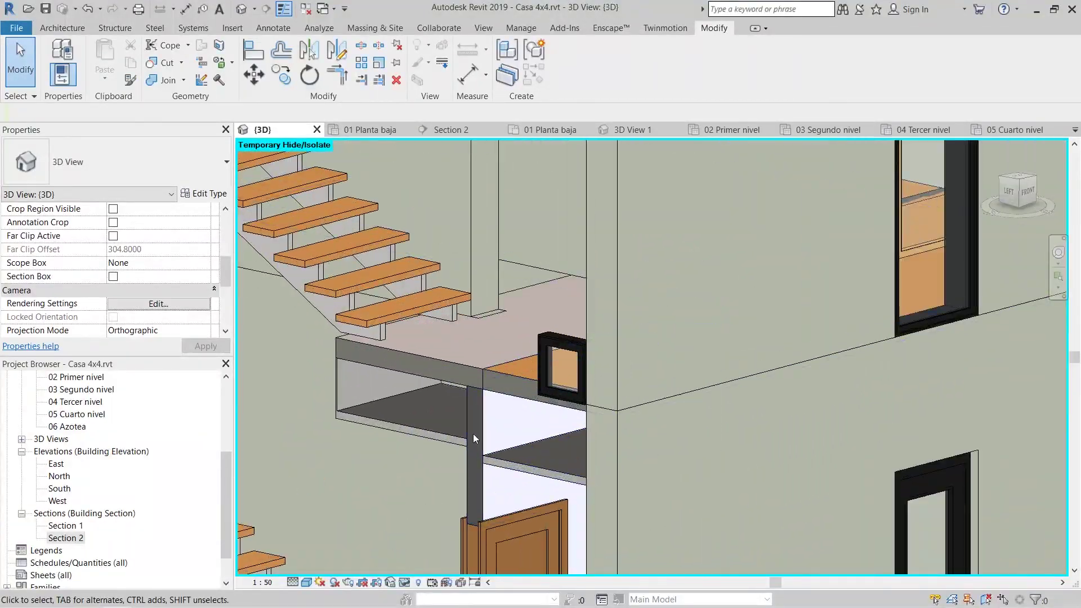
- Review the whole house model from the back and the front, including the roof, parapets, glazed corner and stairs
{"action": "scroll", "coordinate": [551, 454], "scroll_direction": "down", "scroll_amount": 3}
{"action": "middle_click_drag", "start_coordinate": [551, 454], "coordinate": [606, 520], "text": "shift"}
{"action": "scroll", "coordinate": [468, 305], "scroll_direction": "up", "scroll_amount": 1}
{"action": "middle_click_drag", "start_coordinate": [467, 305], "coordinate": [521, 332], "text": "shift"}
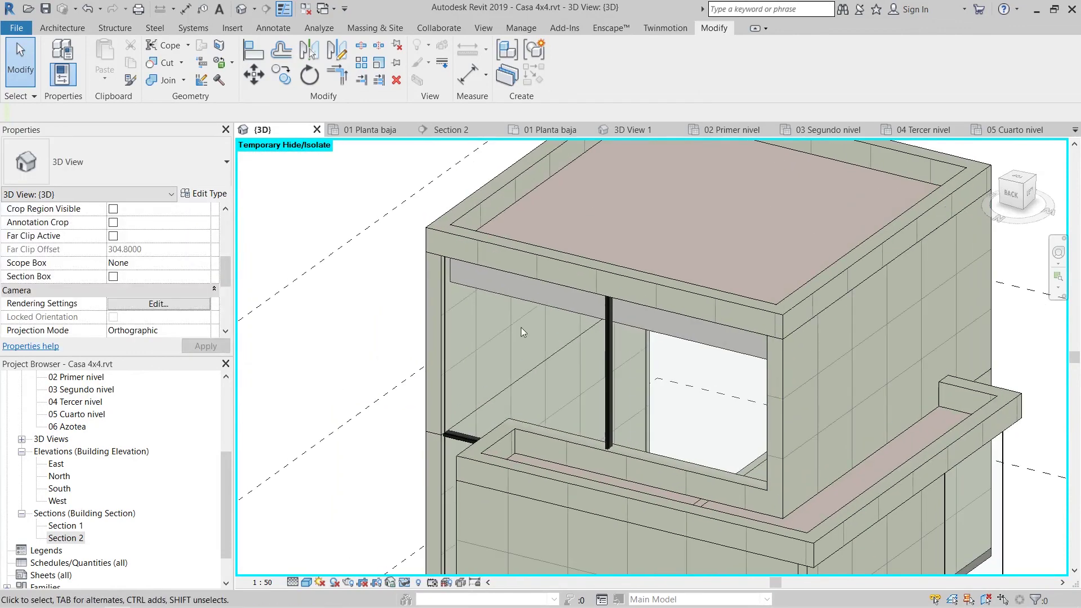
{"action": "scroll", "coordinate": [563, 433], "scroll_direction": "down", "scroll_amount": 5}
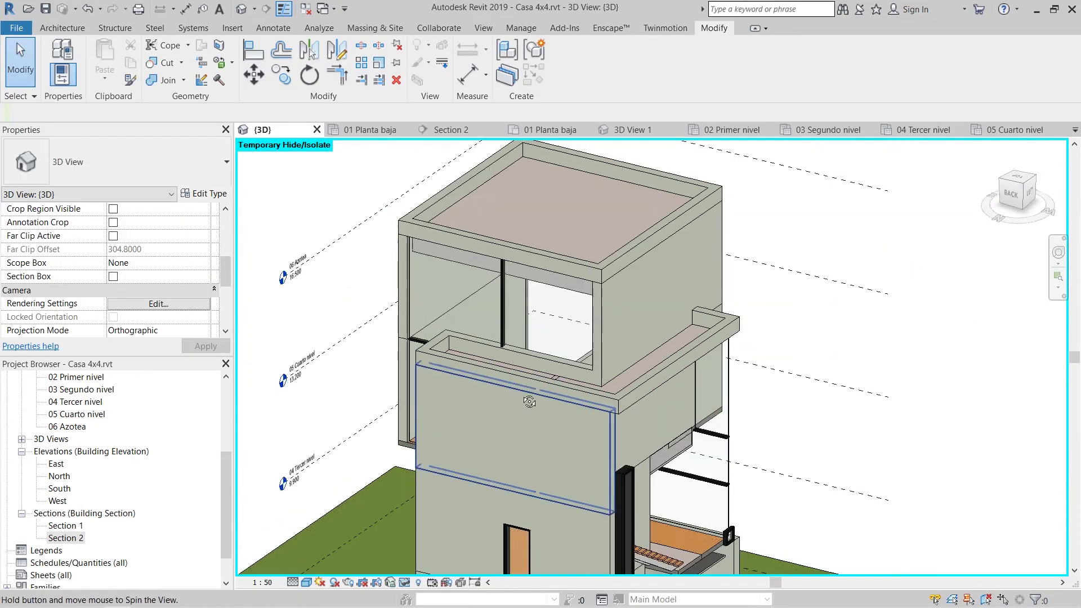
{"action": "middle_click_drag", "start_coordinate": [563, 433], "coordinate": [736, 389], "text": "shift"}
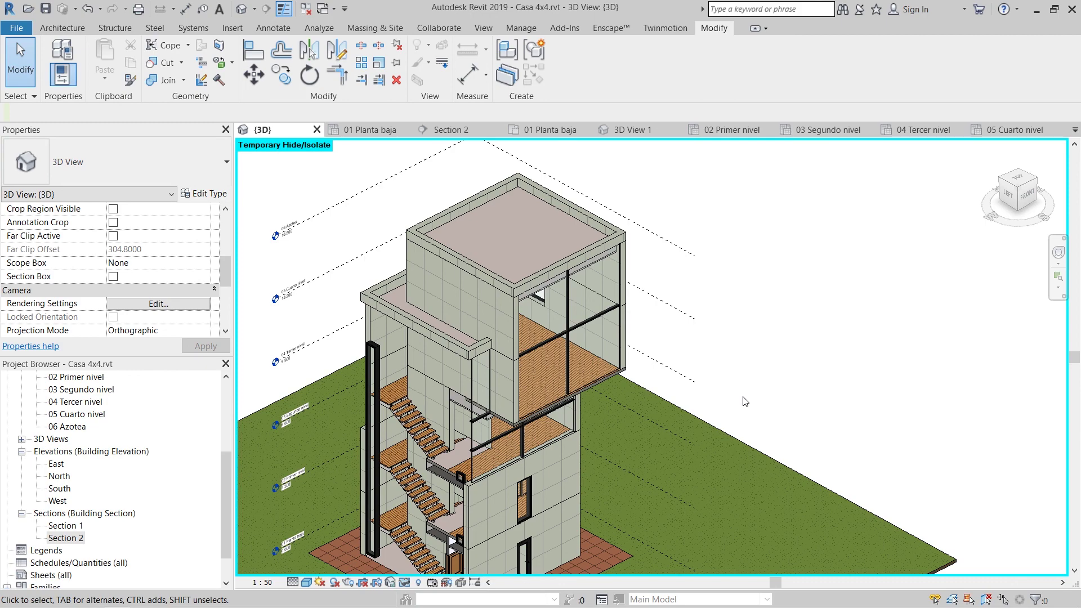
{"action": "middle_click_drag", "start_coordinate": [744, 401], "coordinate": [869, 409]}
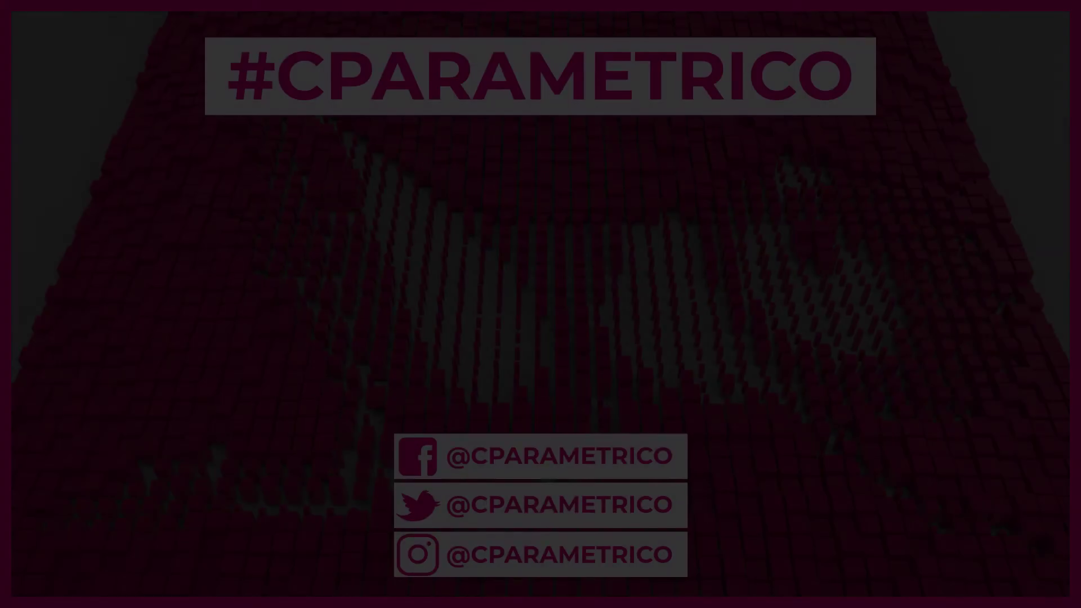